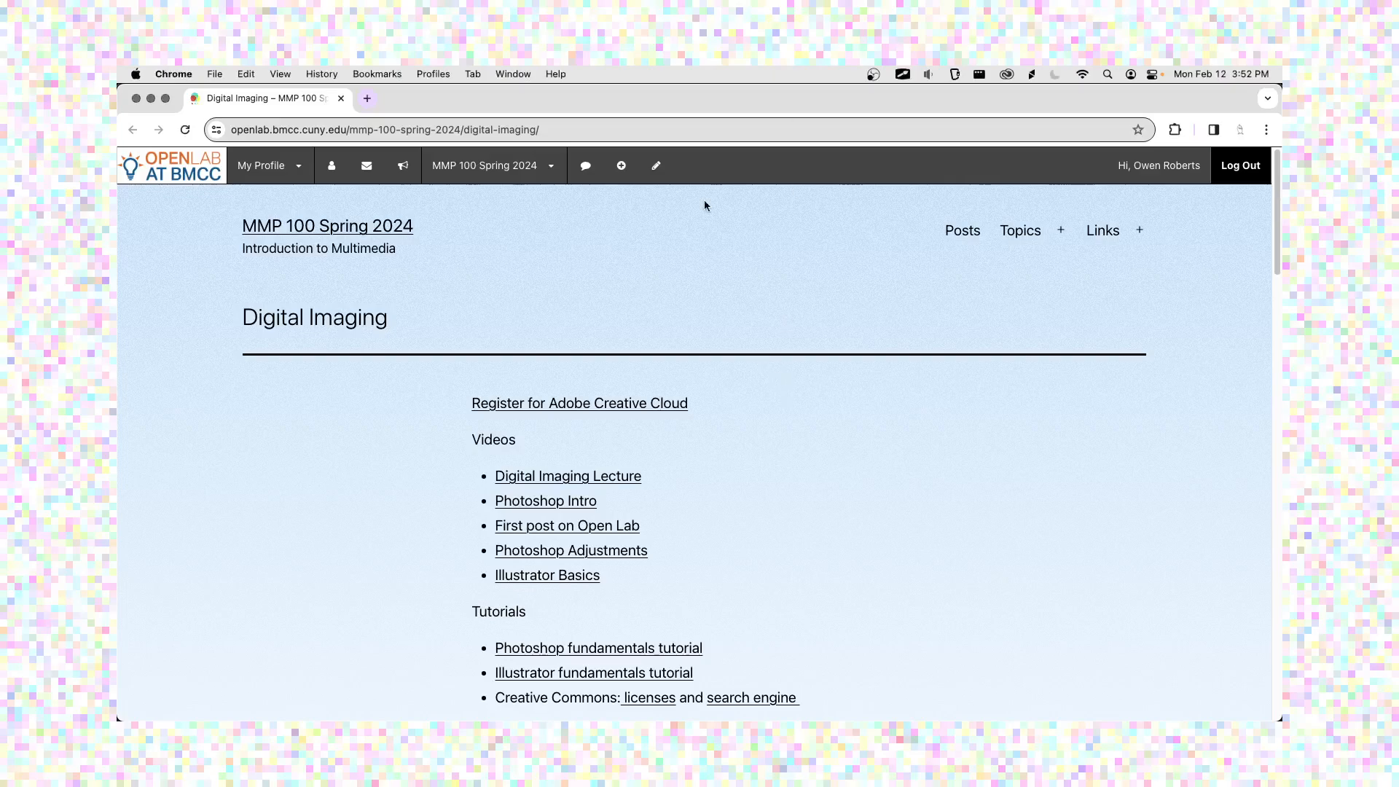
Find the Self Portraits – Raster & Vector versions assignment on the Digital Imaging page.
scroll(692, 259, "down", 3)
scroll(680, 285, "down", 4)
scroll(681, 288, "down", 3)
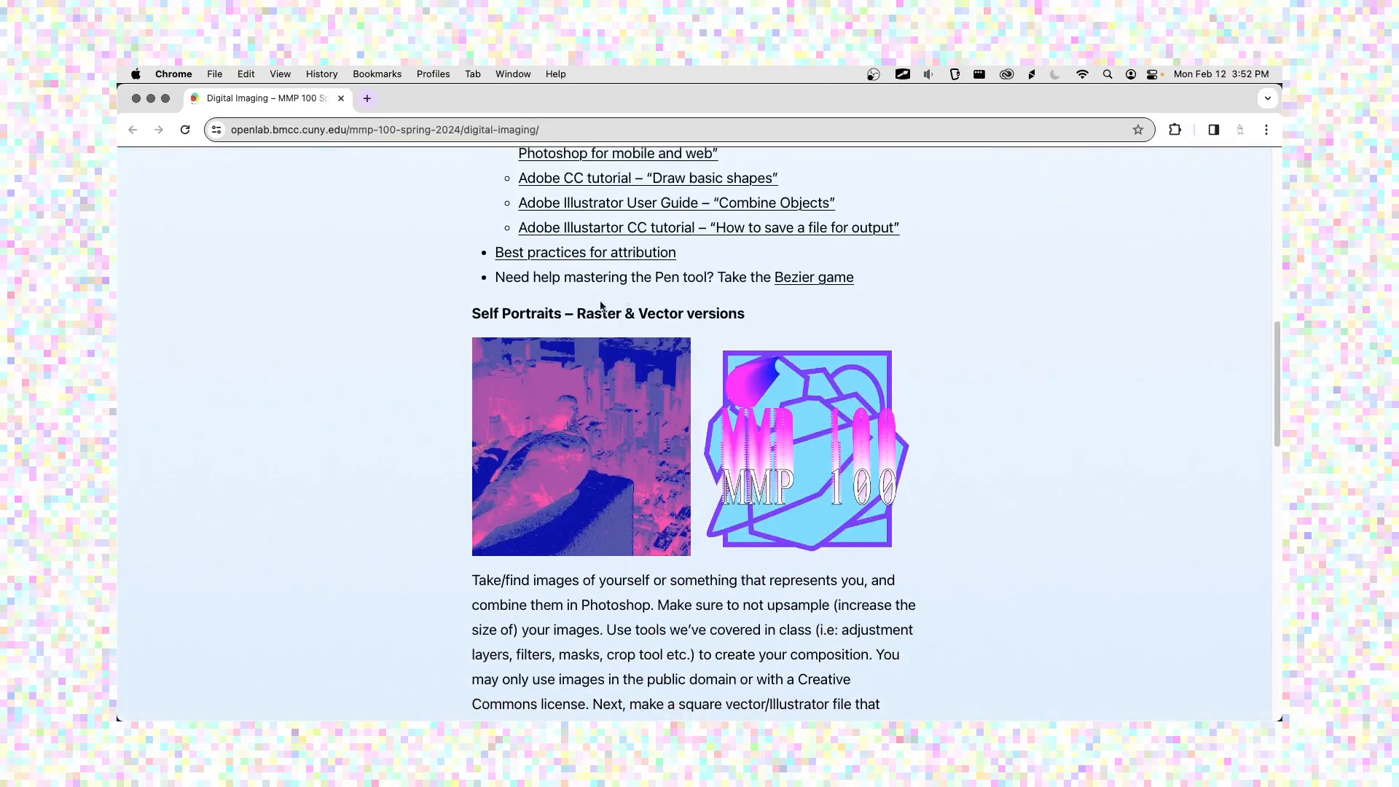
scroll(540, 315, "down", 3)
scroll(449, 336, "down", 2)
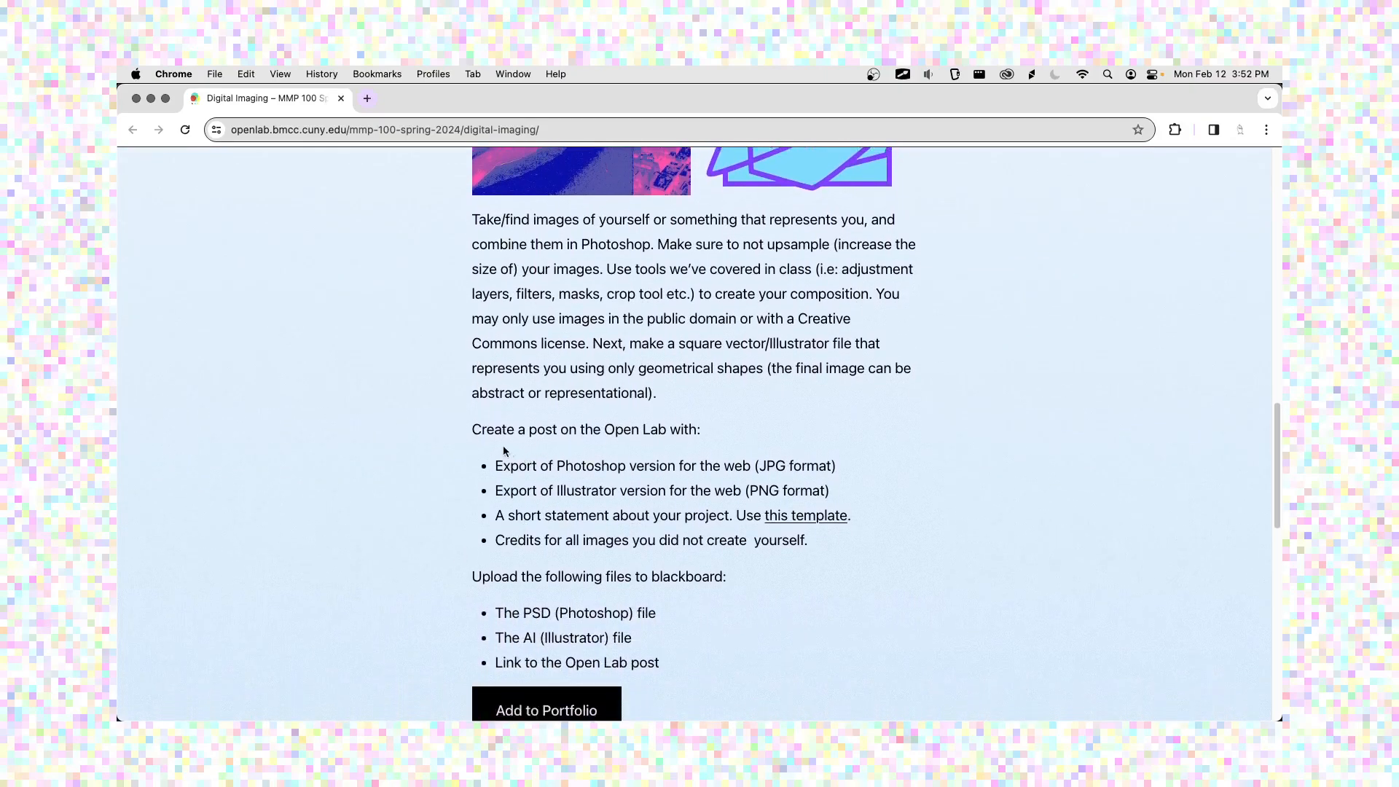
Review the Open Lab post requirements, covering the Photoshop JPG export, the Illustrator PNG export and the short project statement.
left_click_drag(471, 434, 706, 438)
left_click(706, 437)
left_click_drag(495, 466, 836, 469)
left_click(760, 466)
scroll(510, 473, "down", 1)
left_click_drag(496, 466, 617, 471)
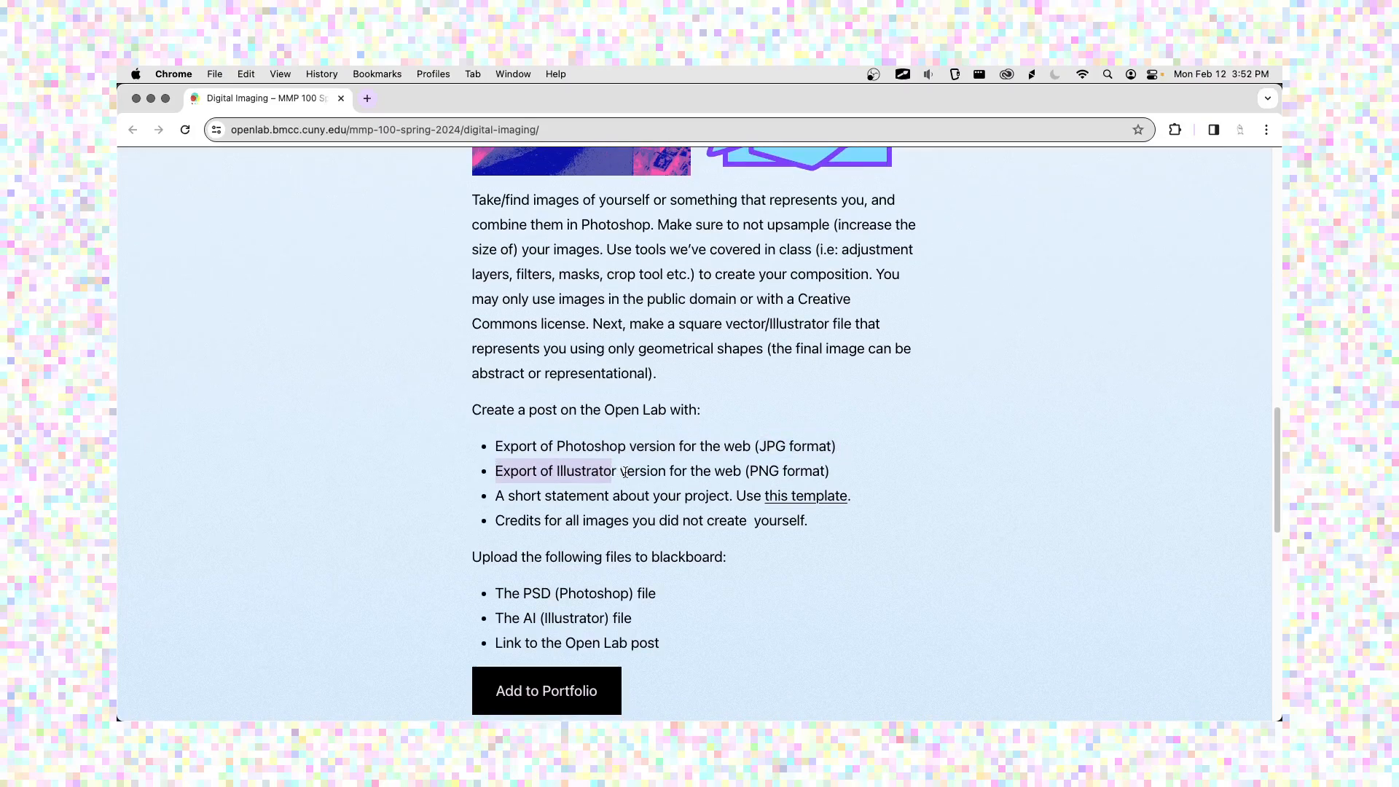
left_click_drag(750, 470, 822, 468)
scroll(532, 467, "down", 1)
left_click_drag(494, 471, 729, 472)
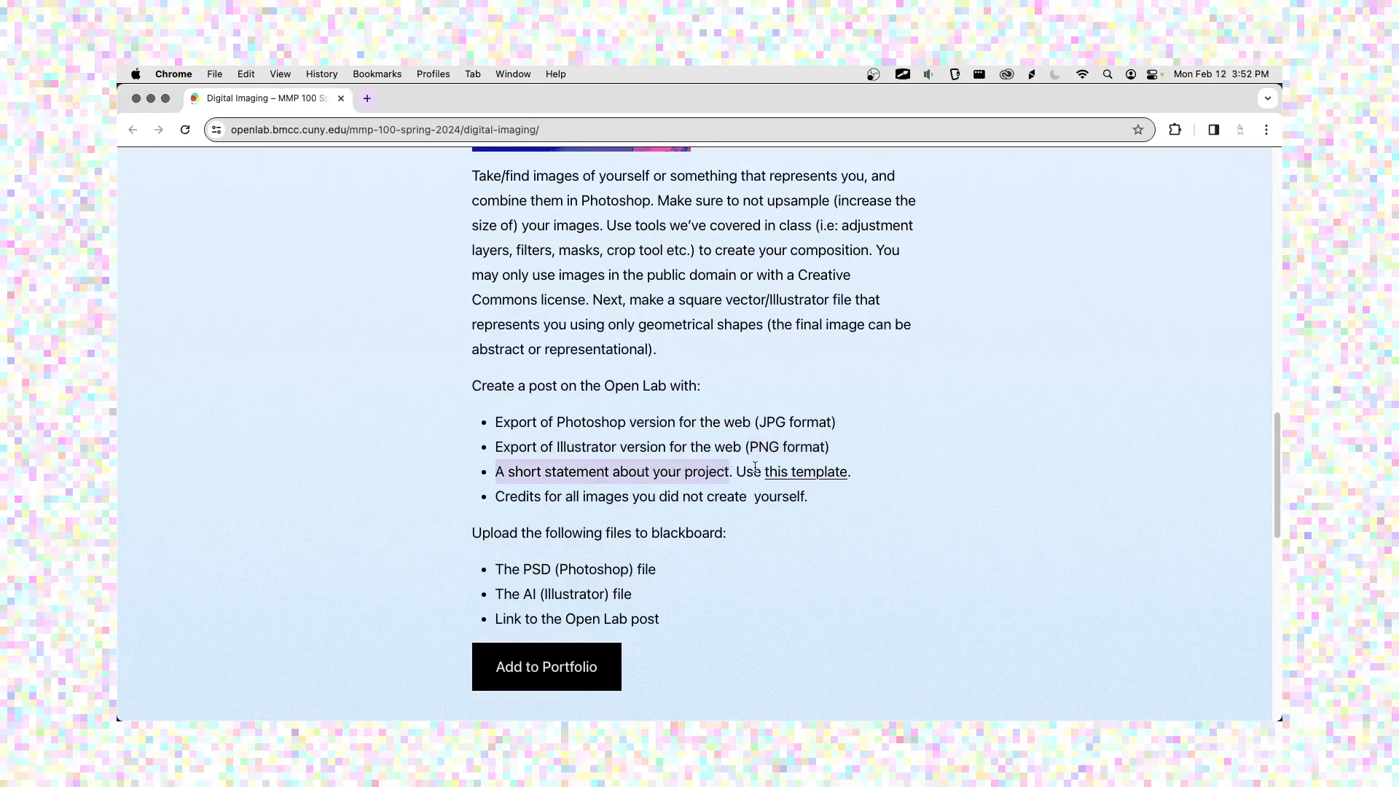
Open the project statement template linked in the requirements and read through its raster, vector and credits sections.
left_click(800, 474)
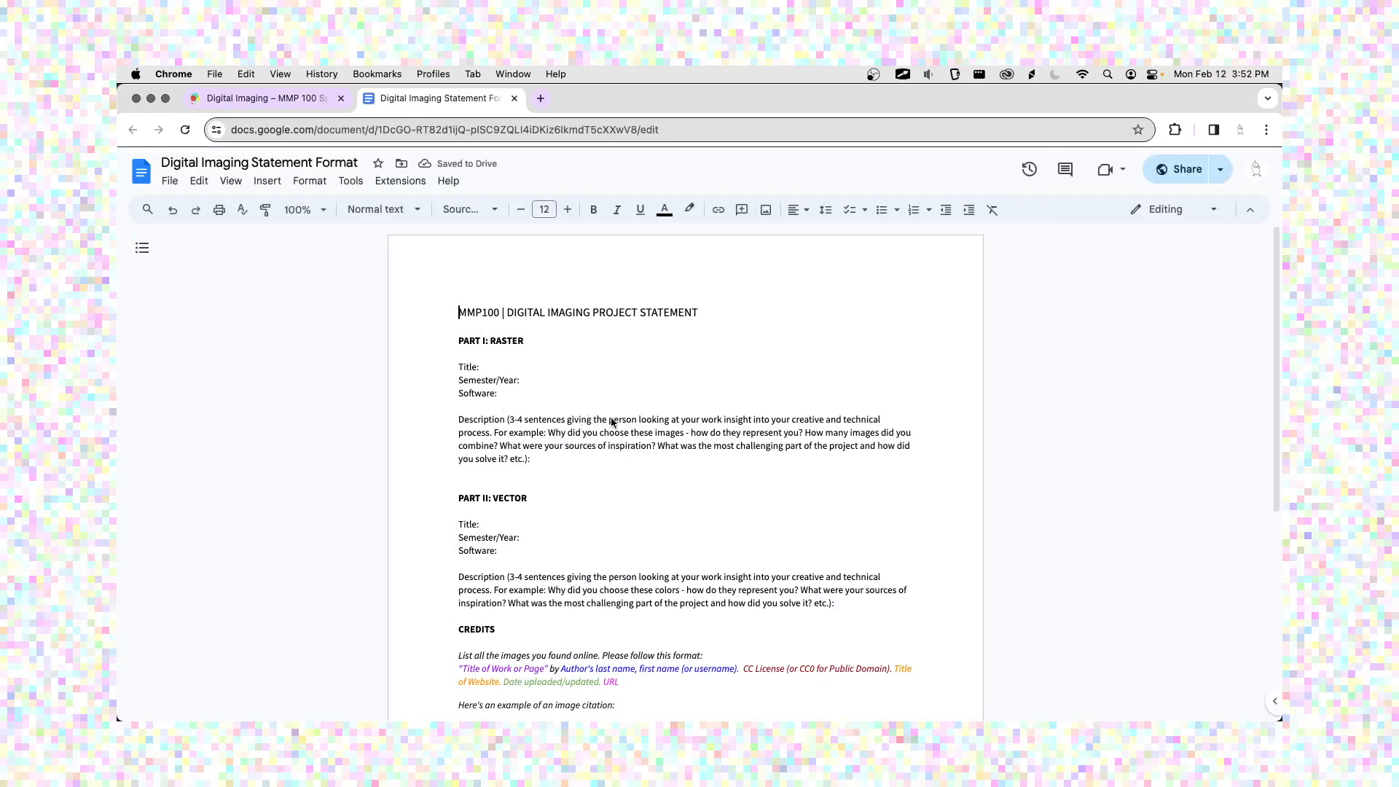
scroll(561, 430, "down", 1)
scroll(561, 432, "down", 2)
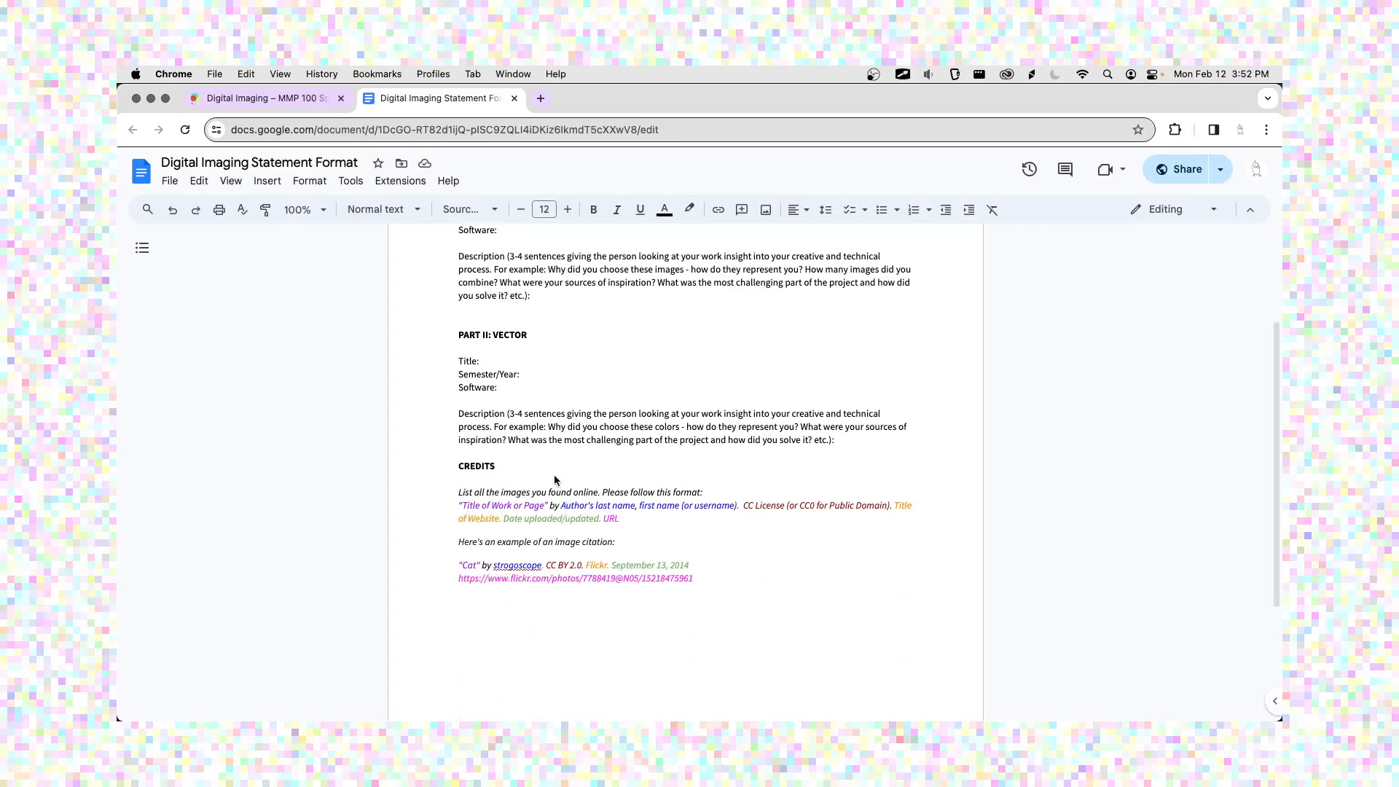
scroll(576, 382, "up", 3)
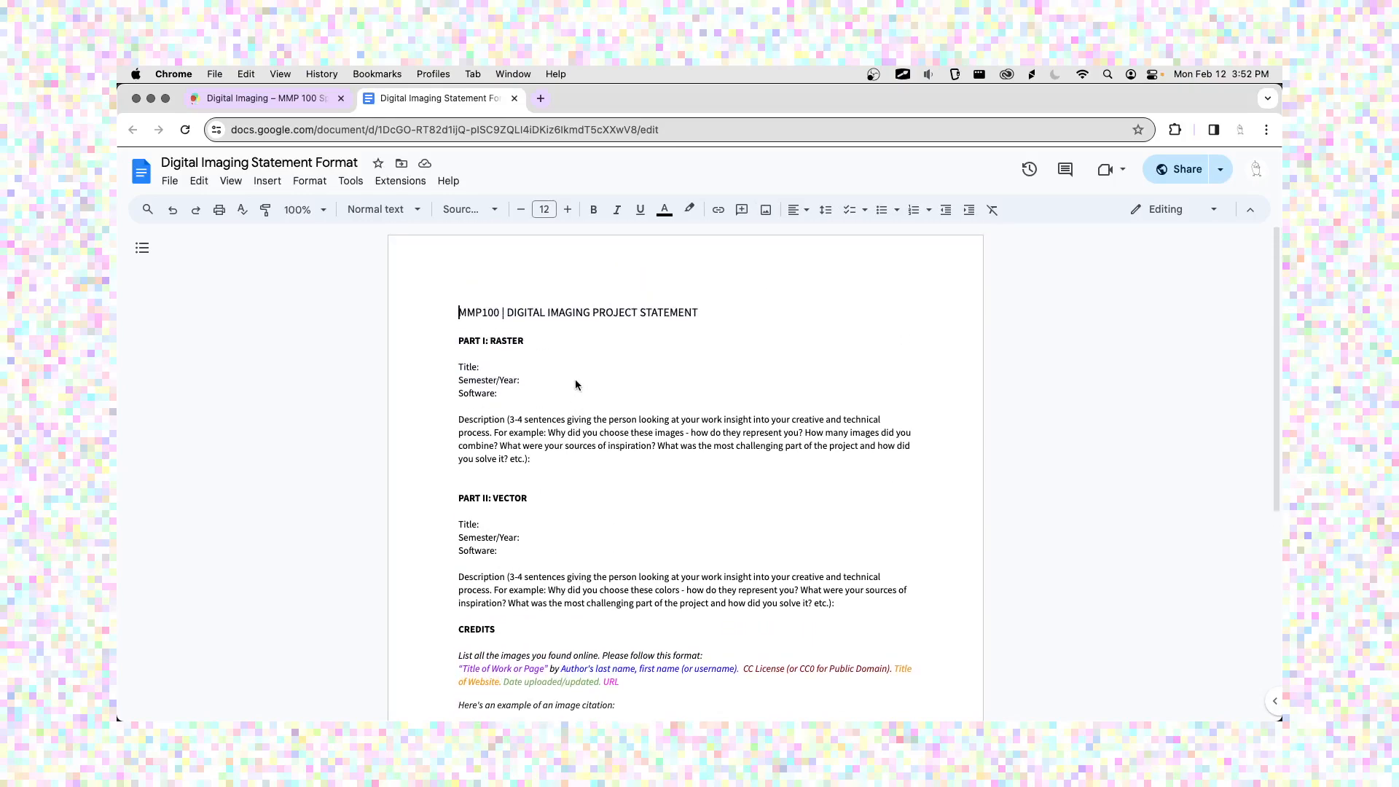
Return to the Digital Imaging page and review the list of files to upload to Blackboard.
left_click(282, 105)
scroll(453, 428, "down", 2)
left_click_drag(470, 397, 735, 405)
left_click(736, 405)
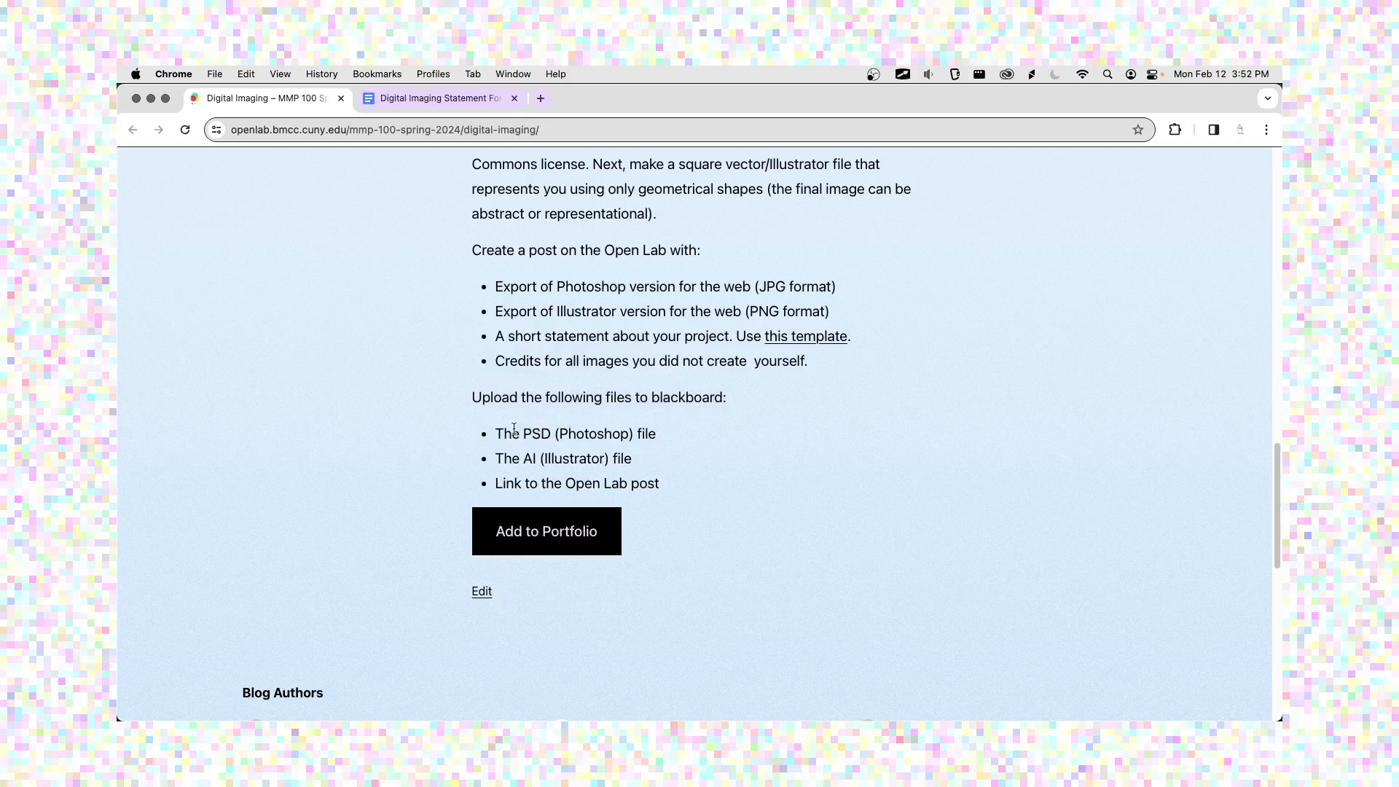
left_click_drag(499, 433, 659, 441)
left_click(498, 461)
left_click_drag(498, 461, 643, 464)
left_click_drag(502, 483, 693, 487)
scroll(691, 487, "up", 3)
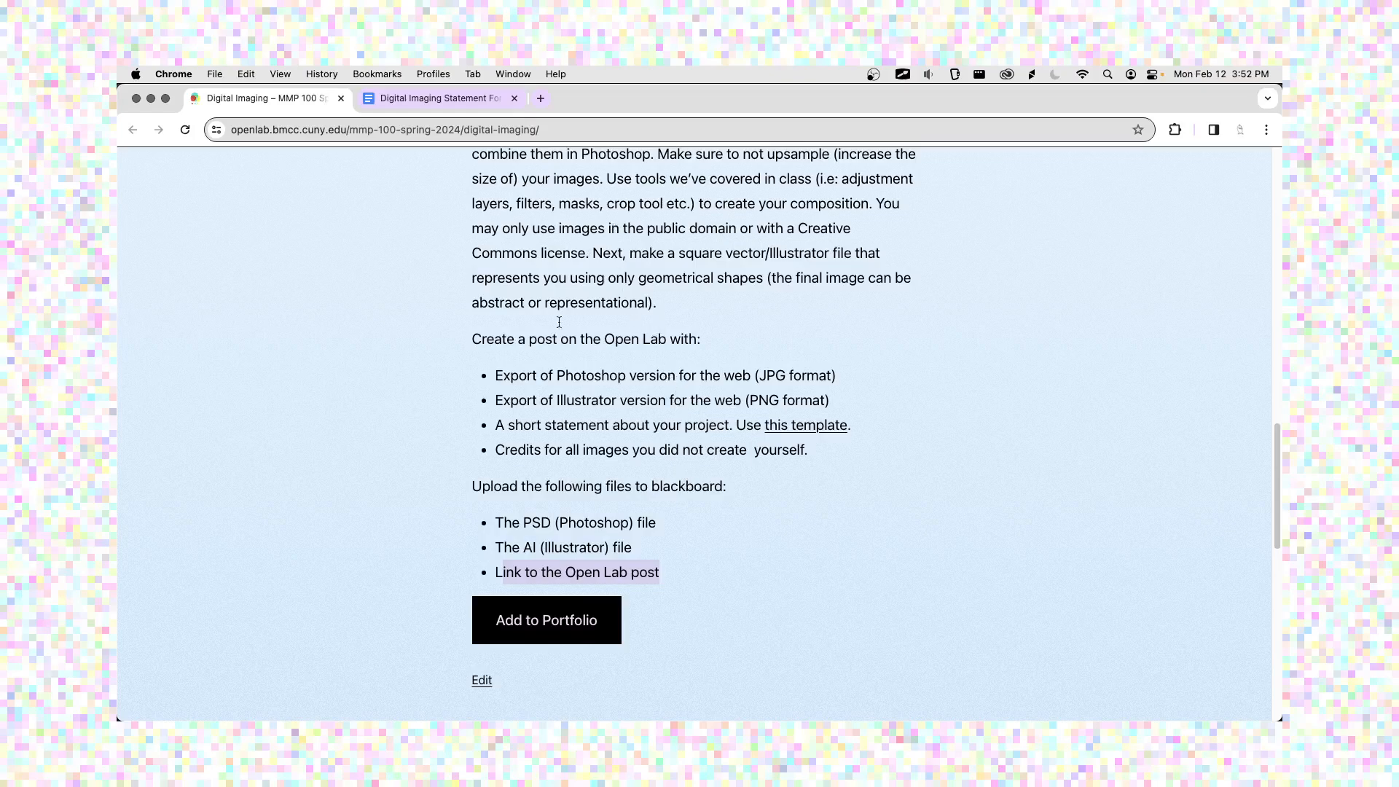
Switch to Photoshop and open the recent file Self Portrait.psd.
key("super+Tab")
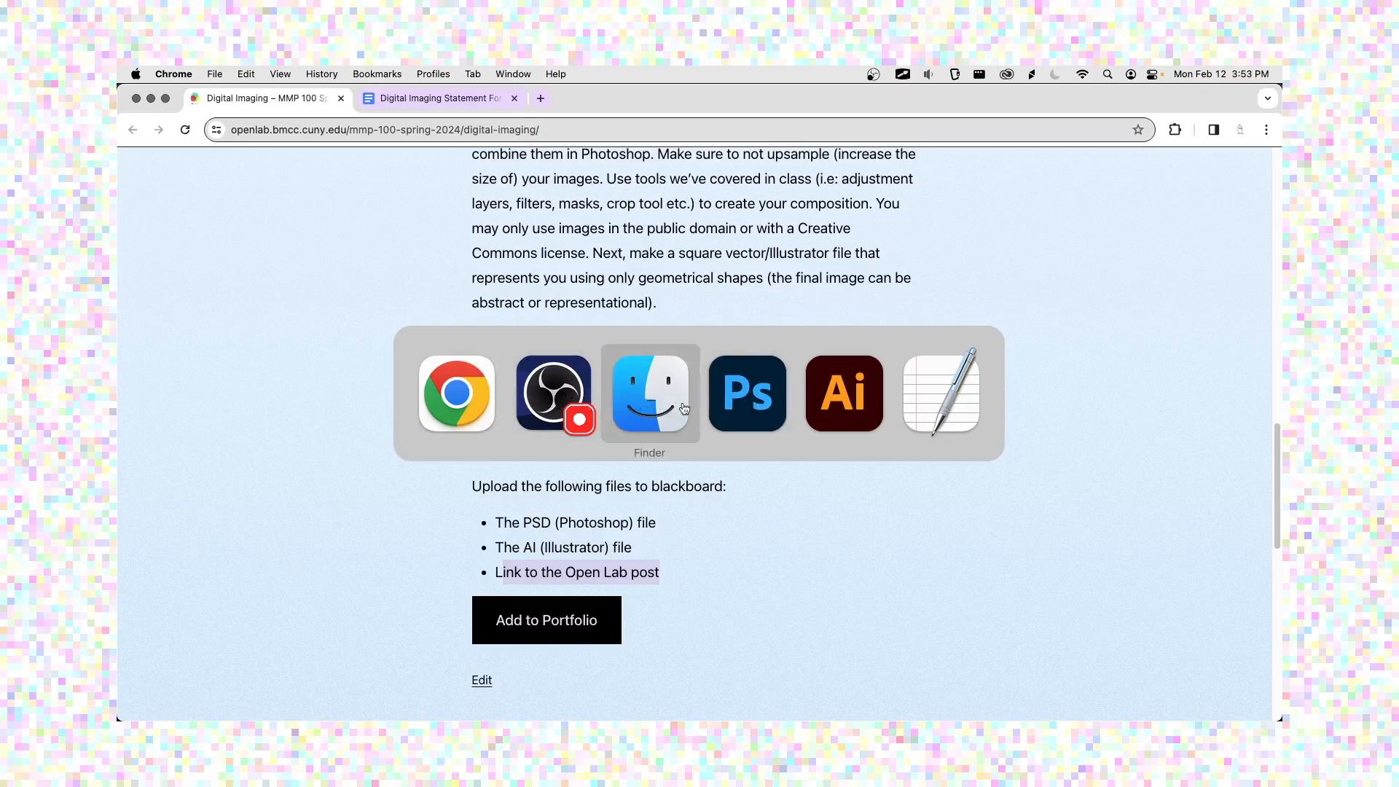
left_click(736, 408)
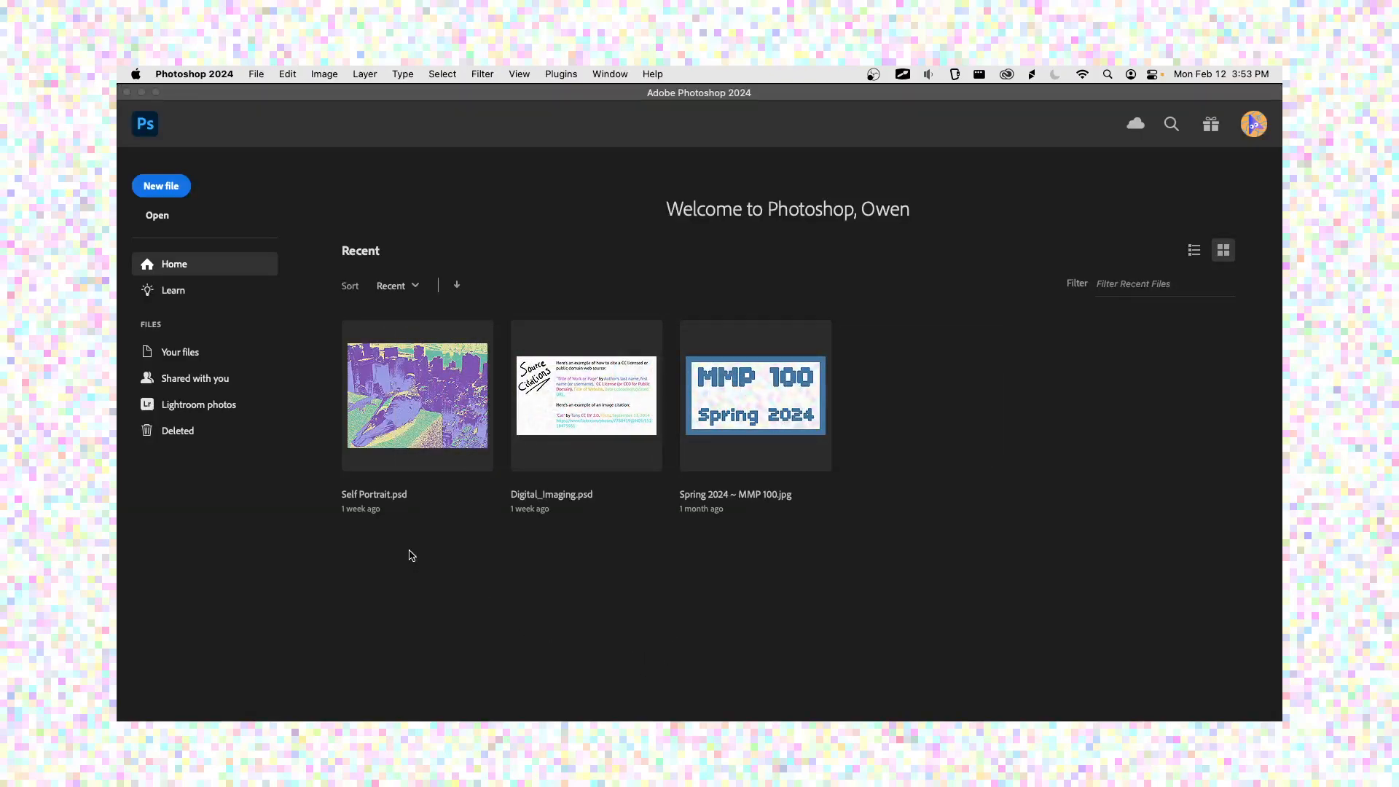
left_click(437, 452)
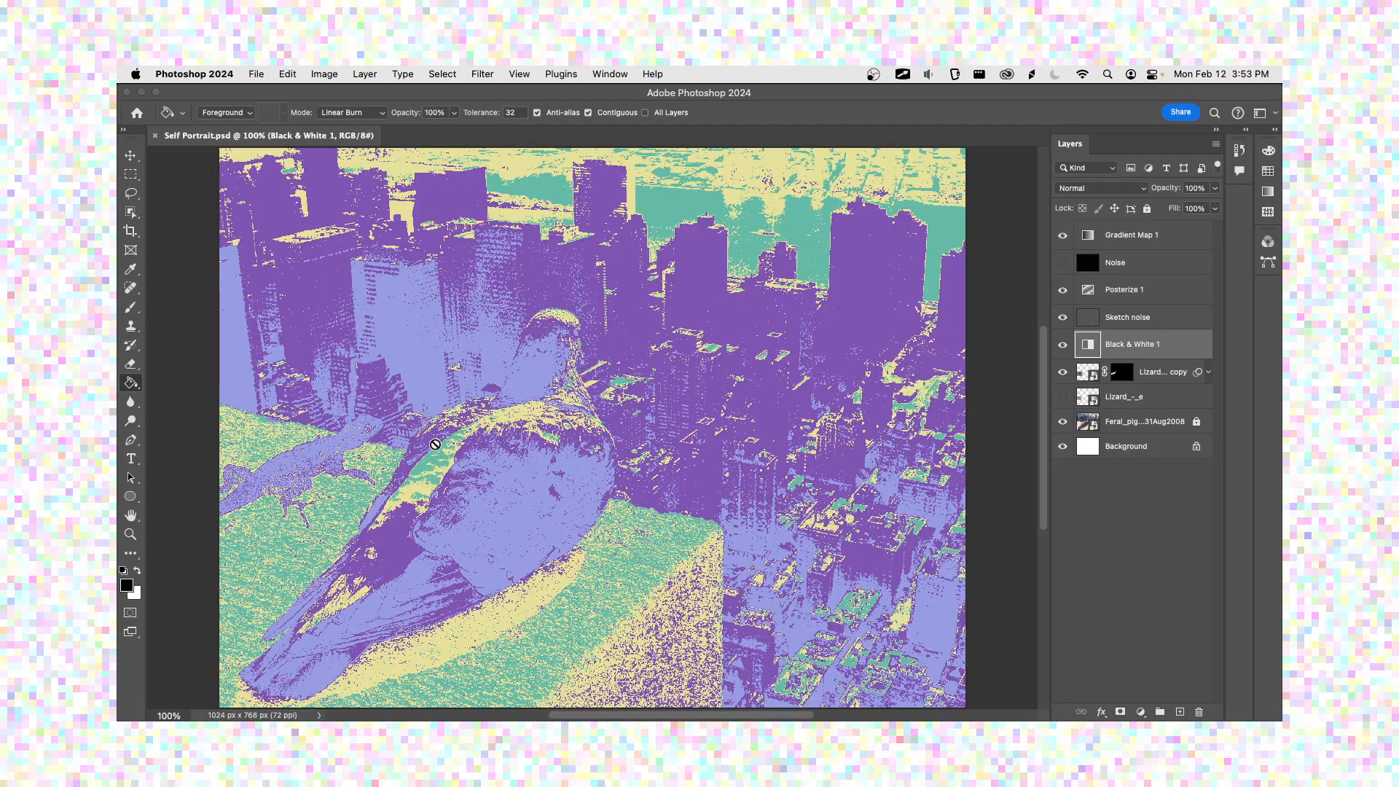
Switch to Finder and select Self Portrait.psd in the Self Portrait folder inside MMP 100.
key("super+Tab")
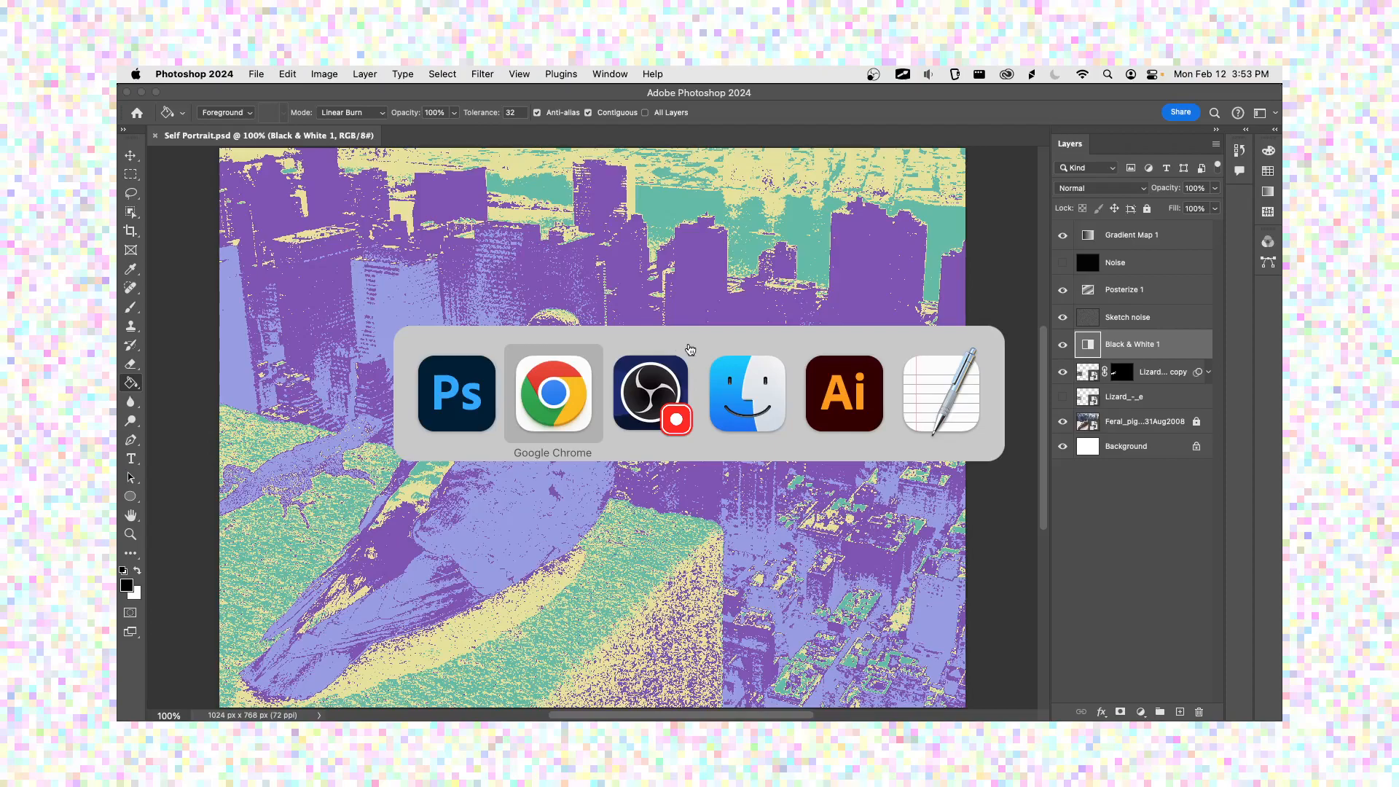
left_click(712, 379)
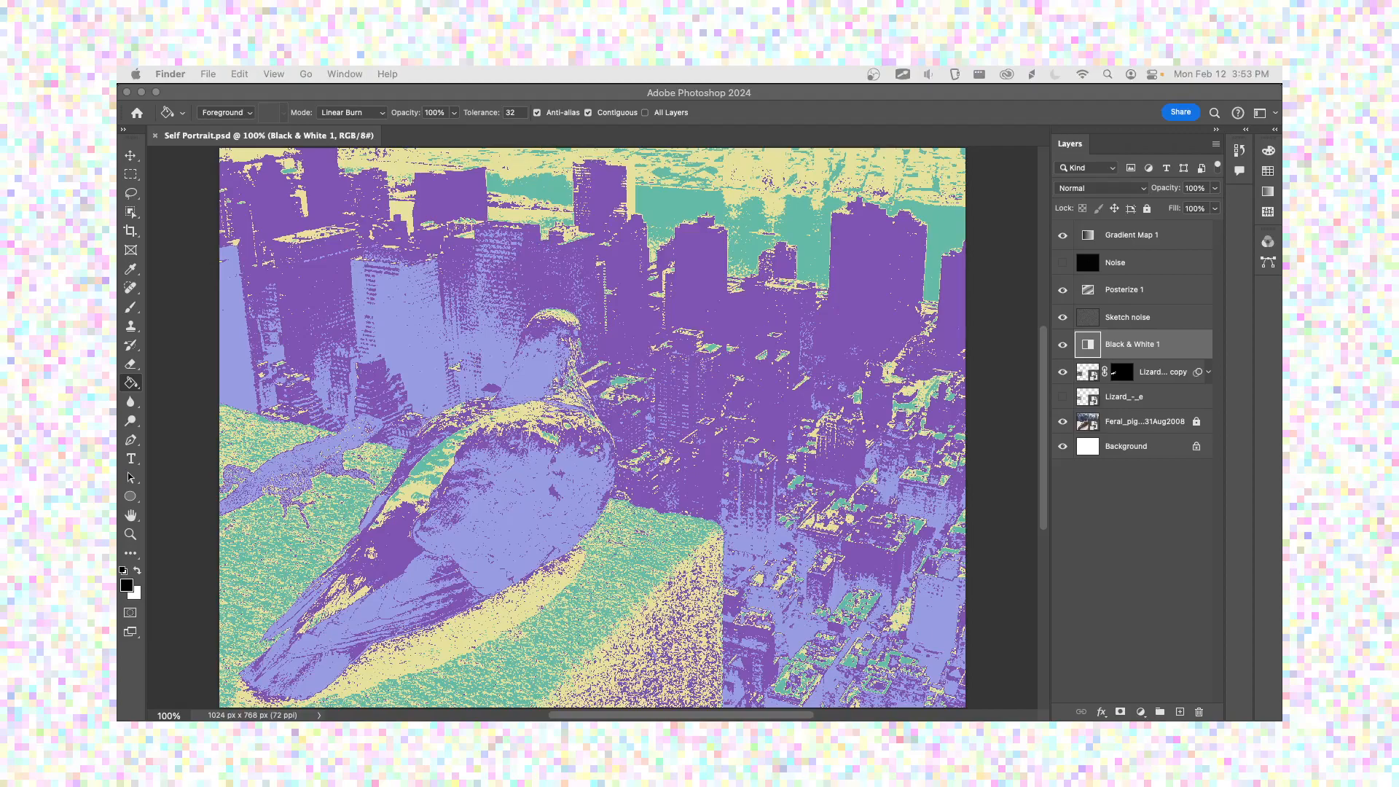
left_click_drag(576, 125, 460, 148)
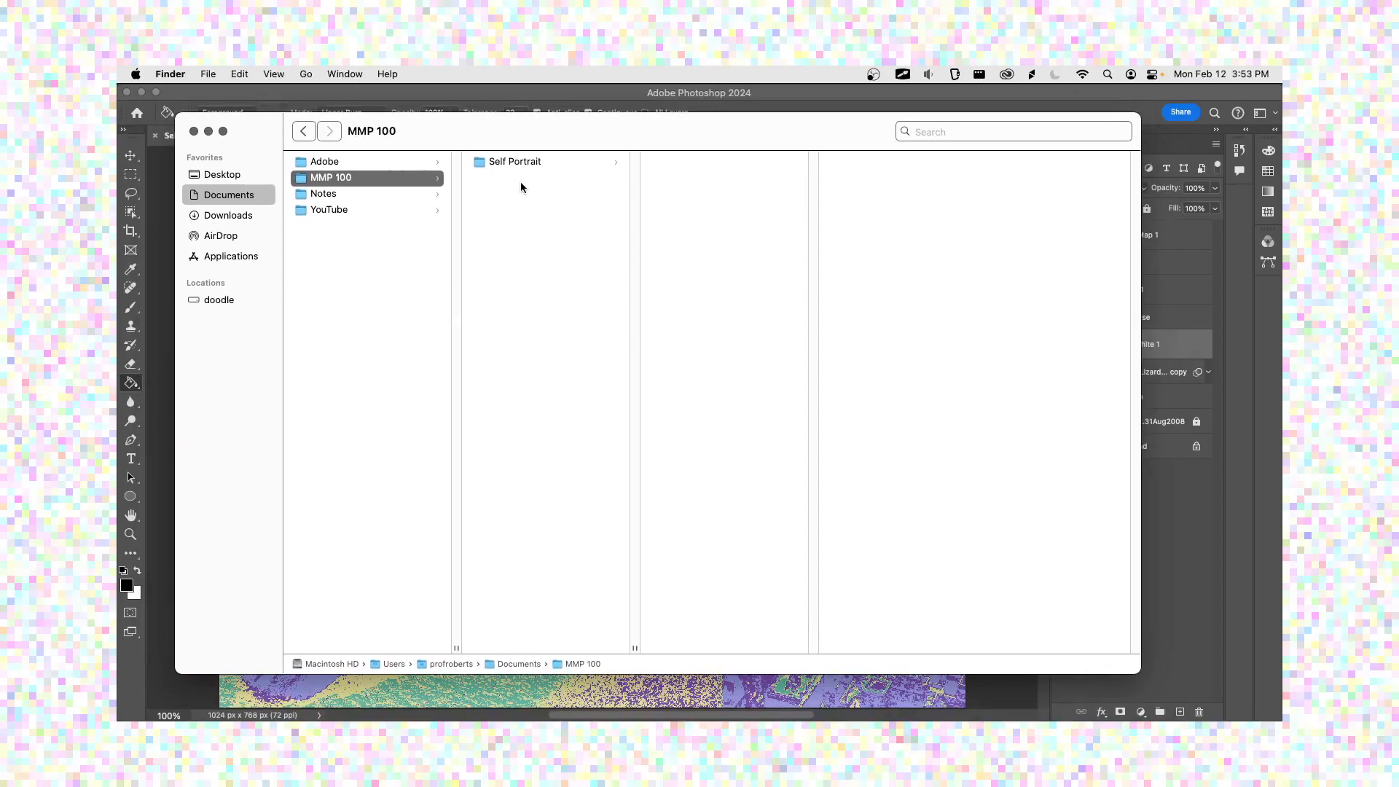
left_click(523, 163)
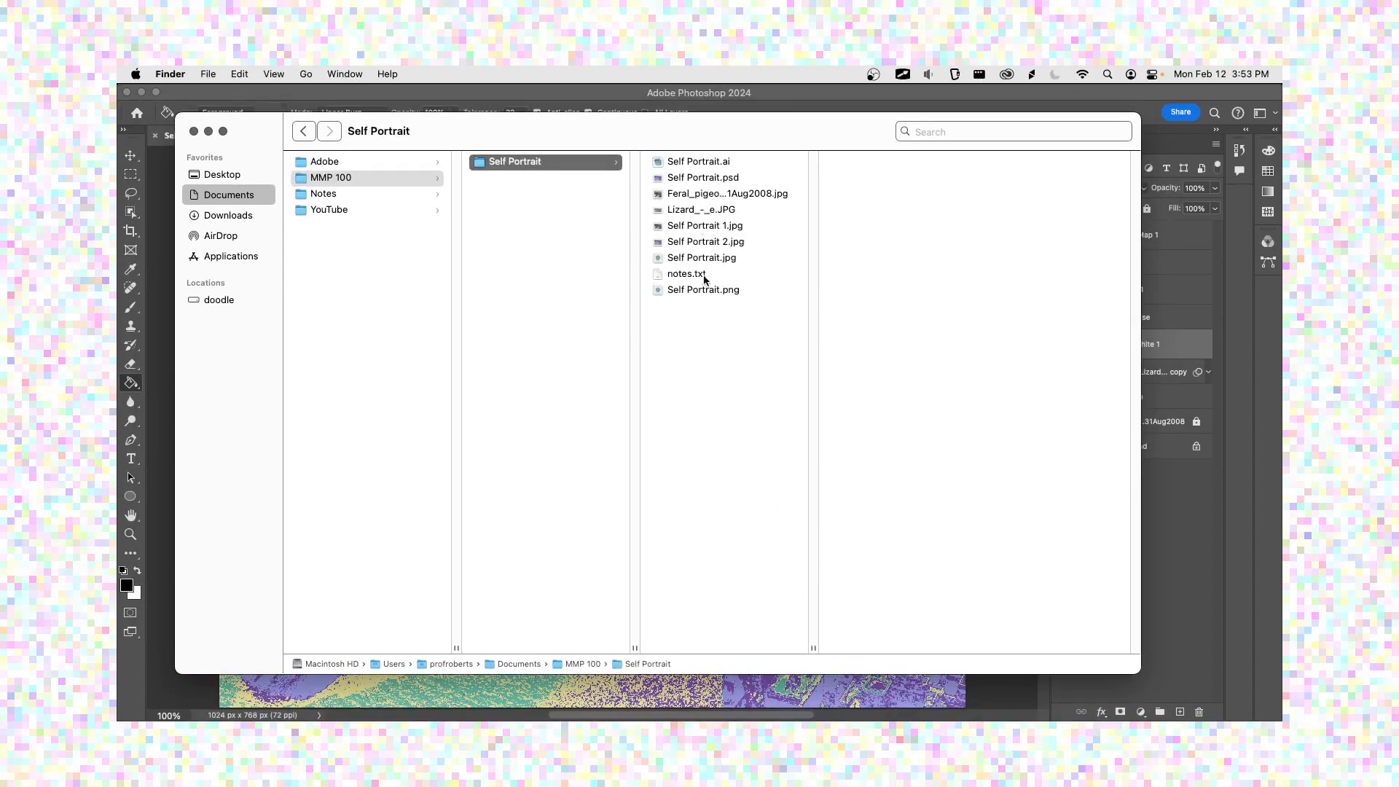
left_click(722, 177)
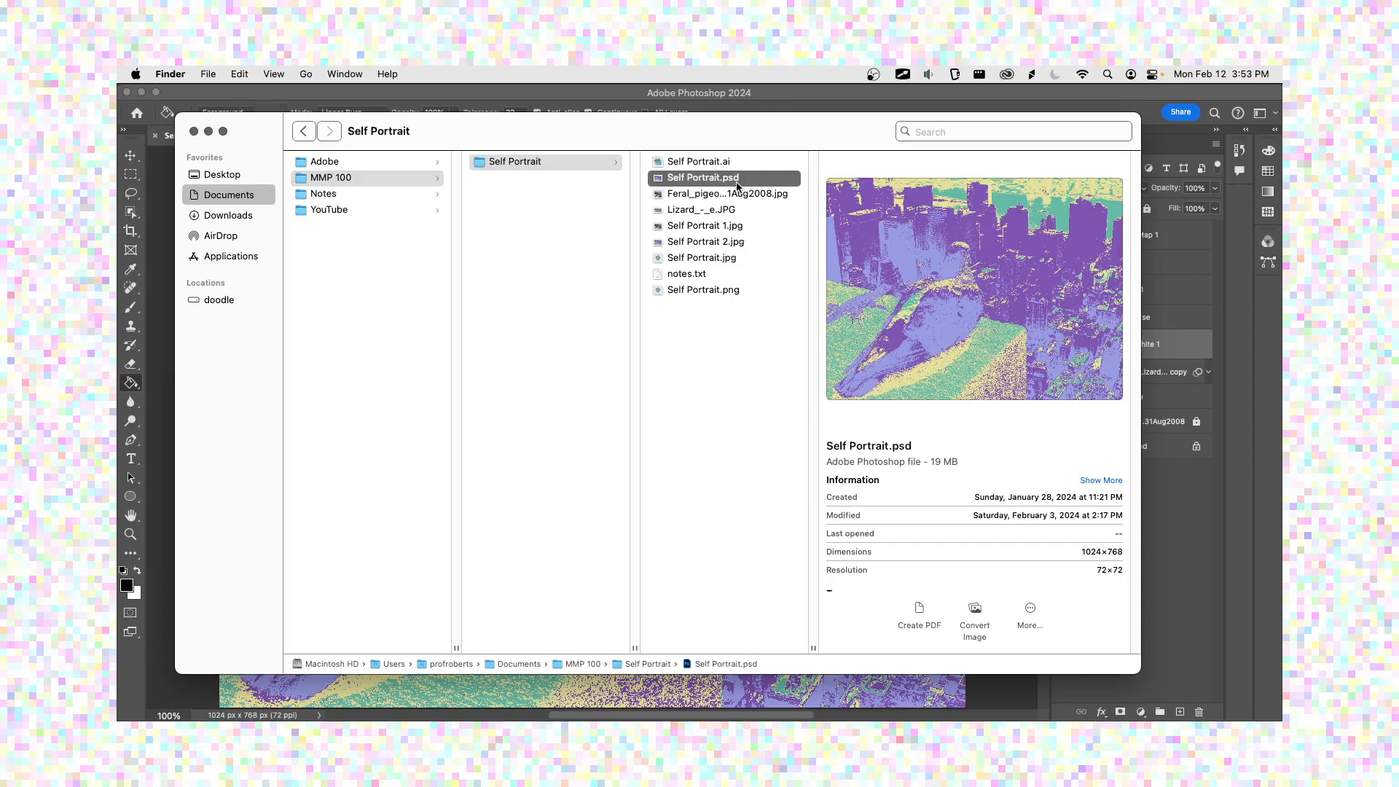
Compare the Self Portrait folder in icon, list, column and gallery views, finishing in column view.
key("super+1")
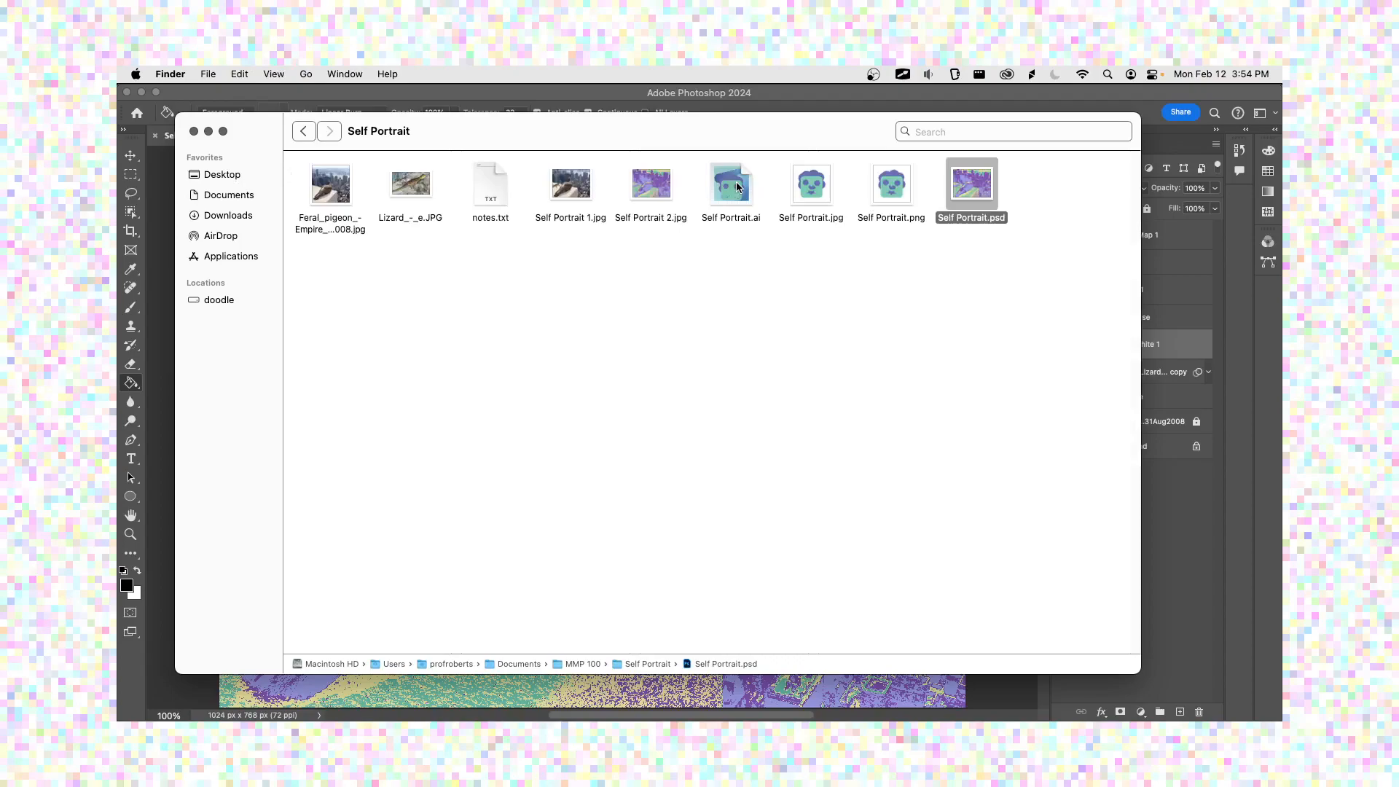
key("super+2")
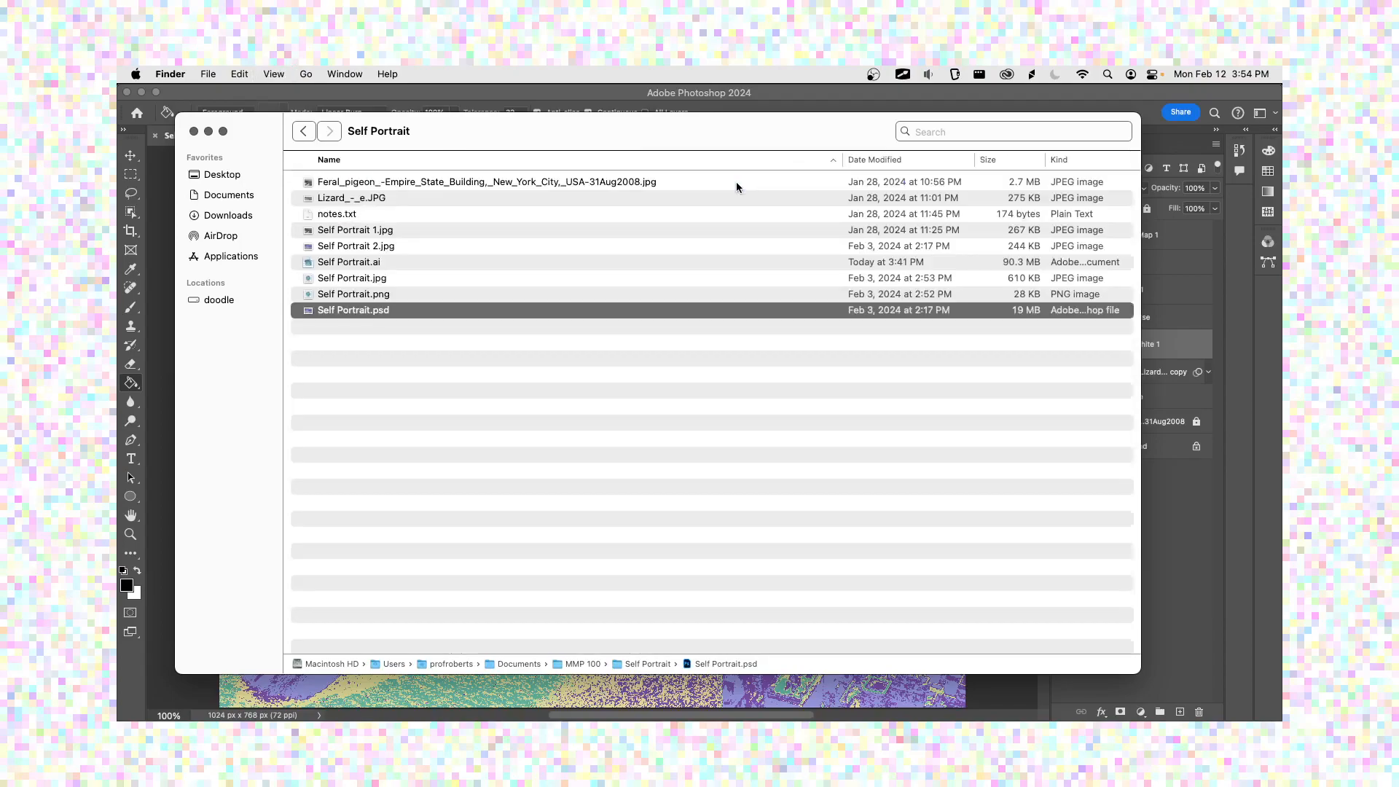
key("super+3")
key("super+4")
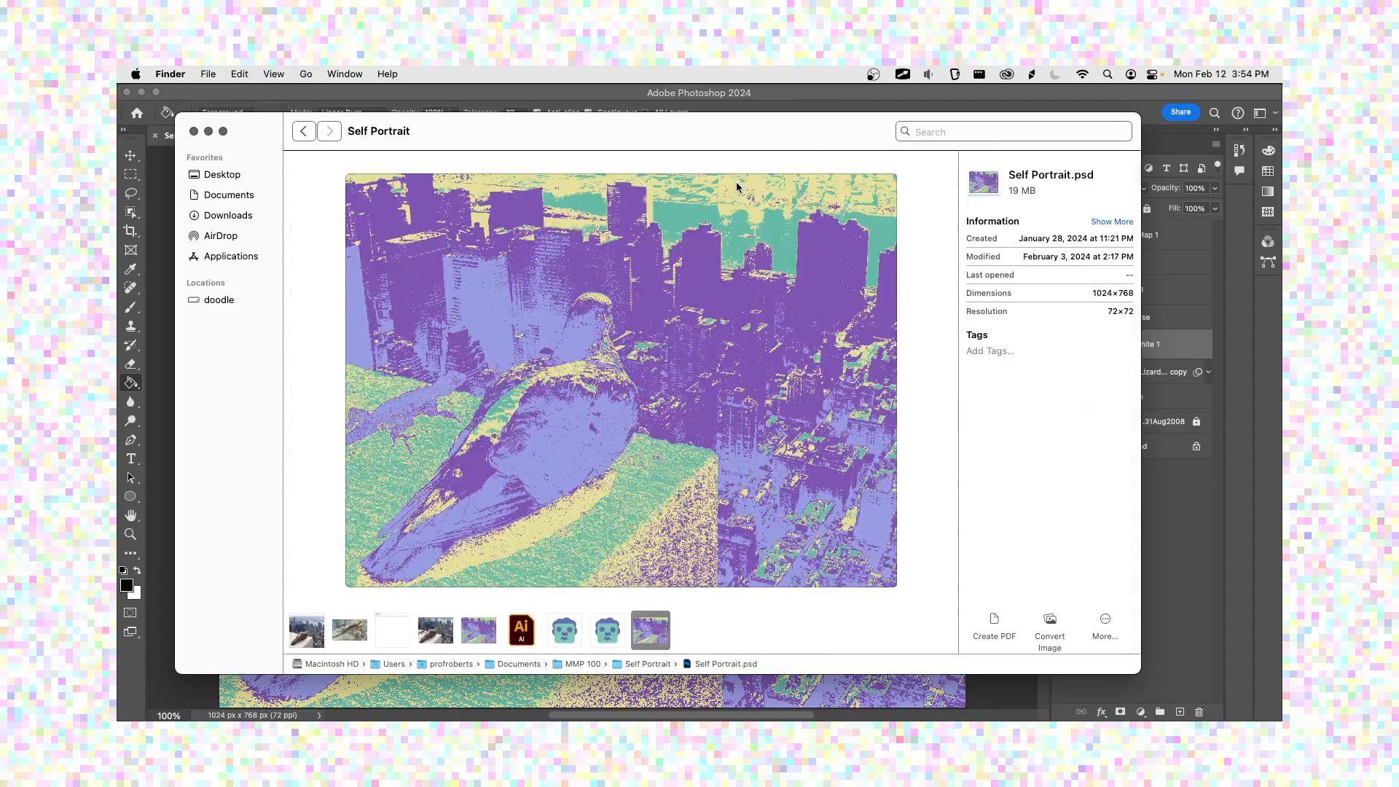
key("super+3")
key("super+2")
key("super+1")
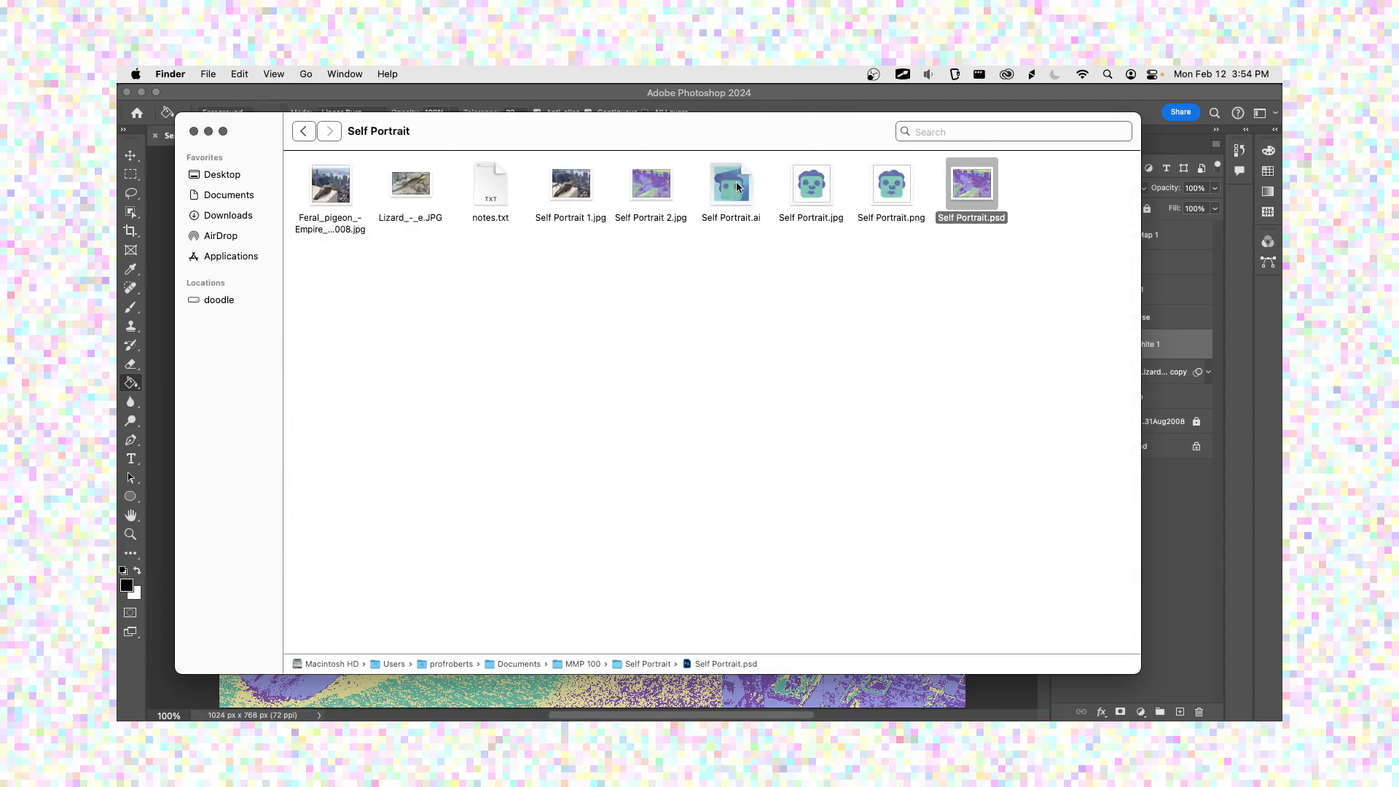
key("super+2")
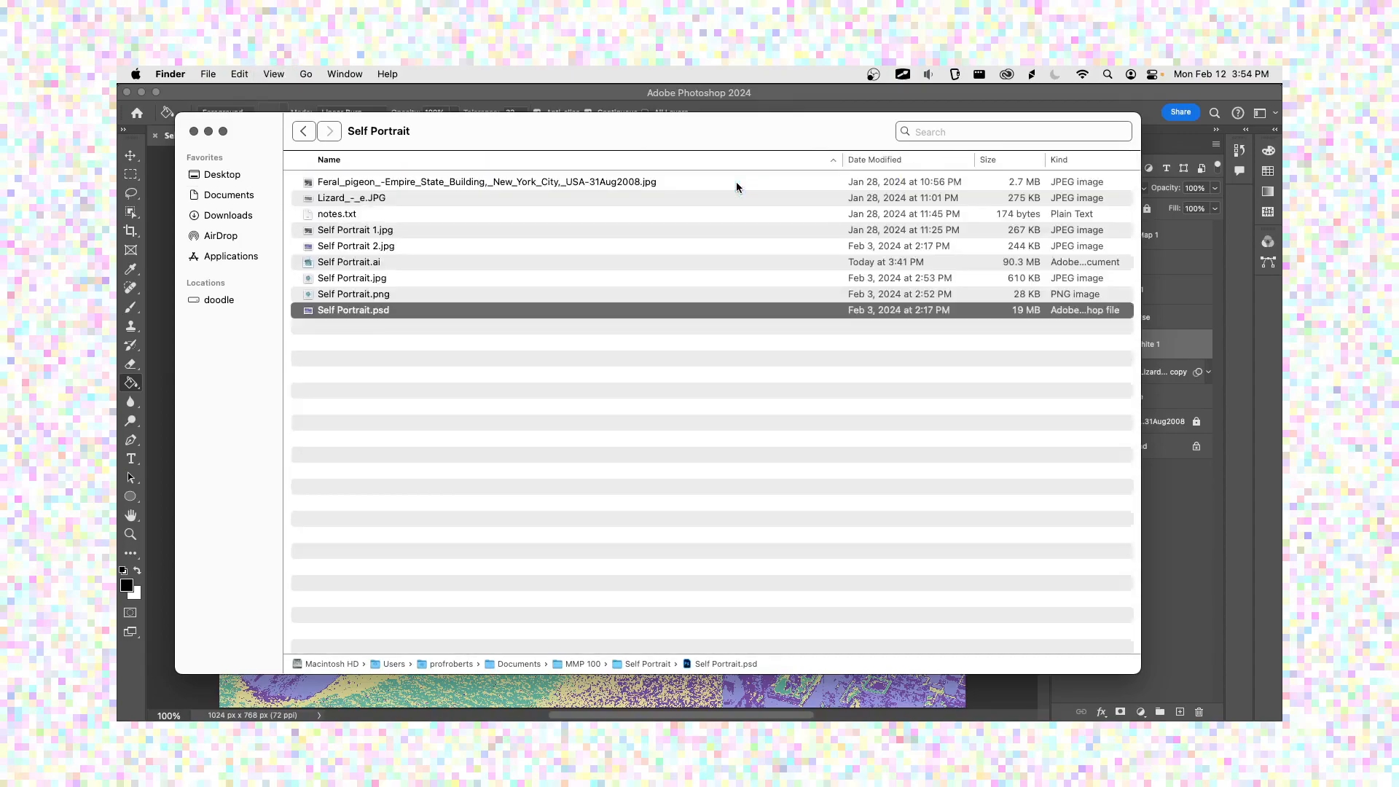
key("super+3")
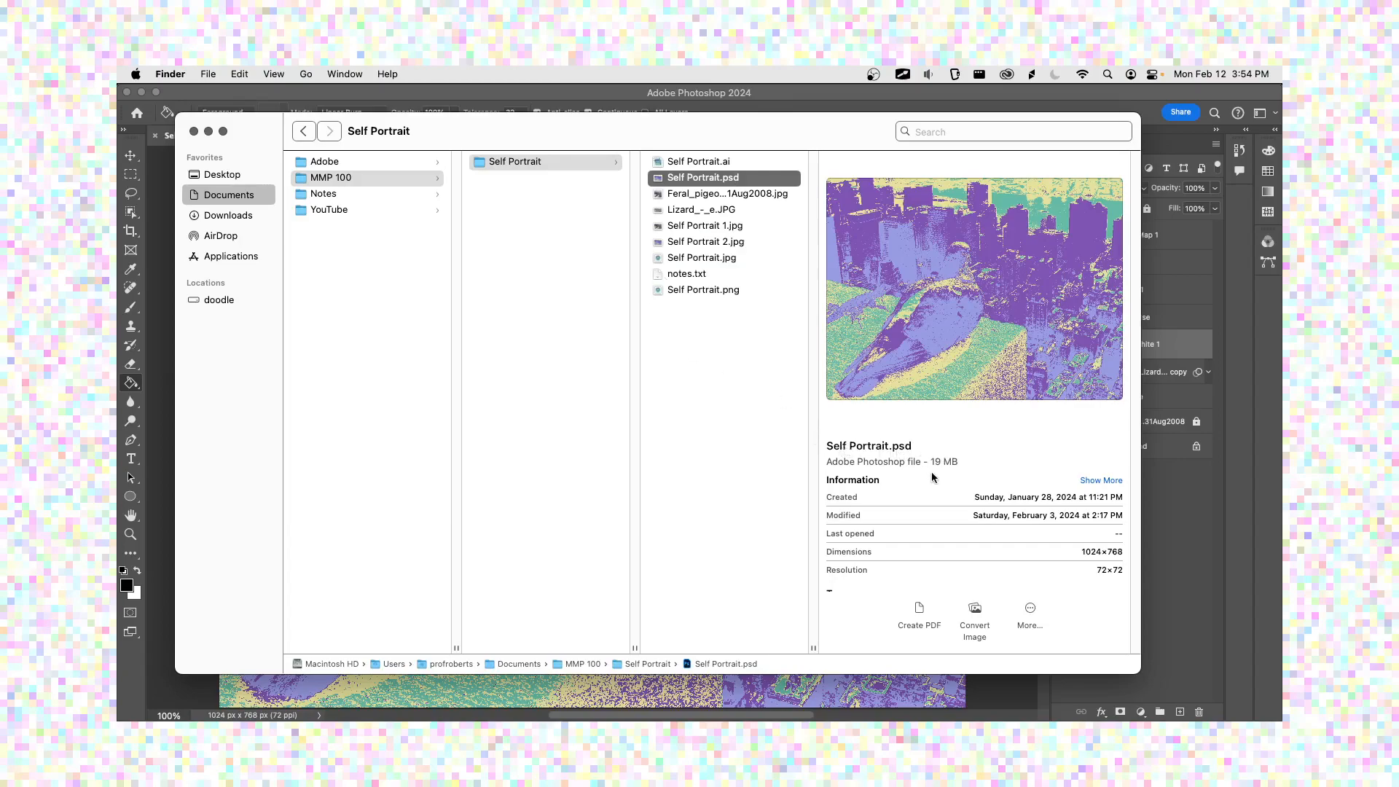
Enlarge the Finder window and preview the project's source images, JPG exports, notes.txt and Self Portrait.png.
left_click_drag(1139, 672, 1212, 720)
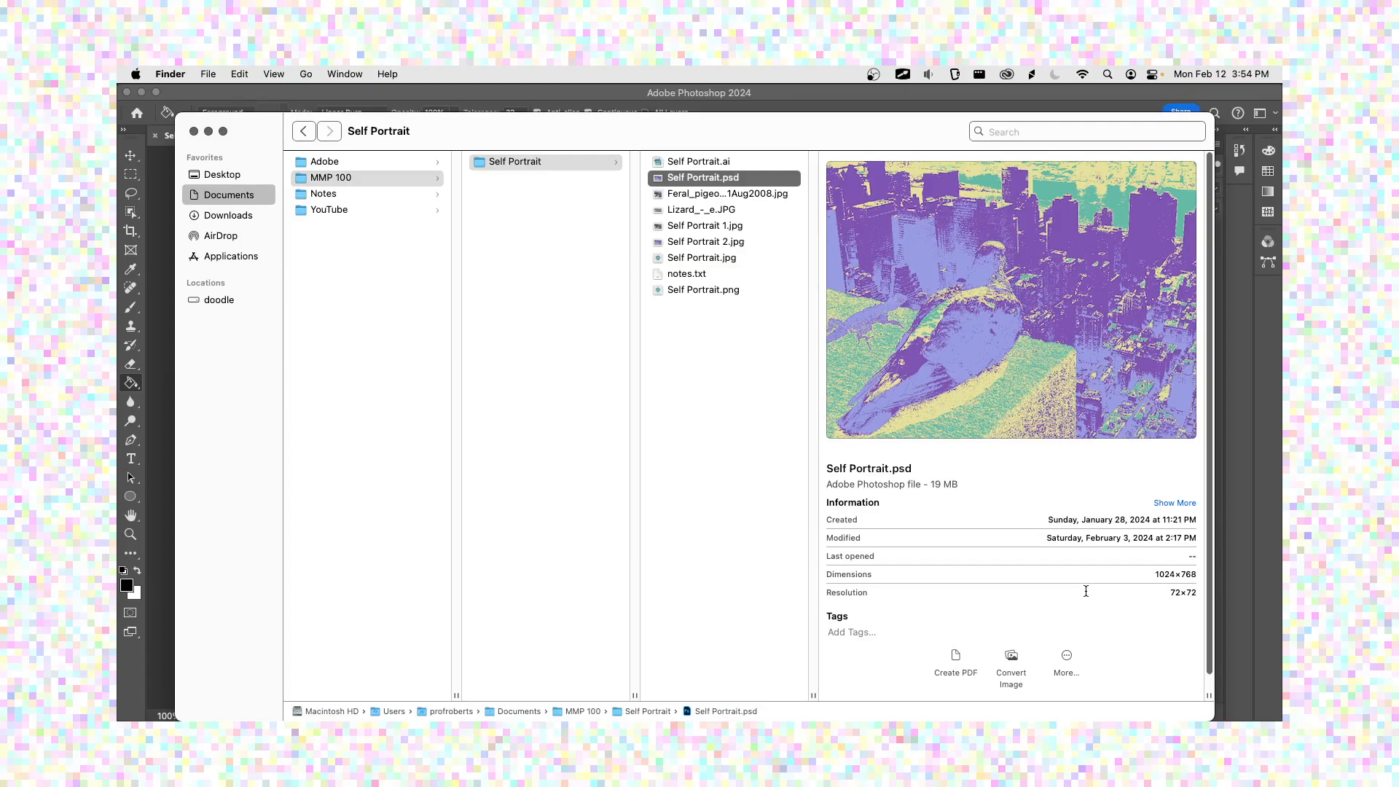
left_click(736, 195)
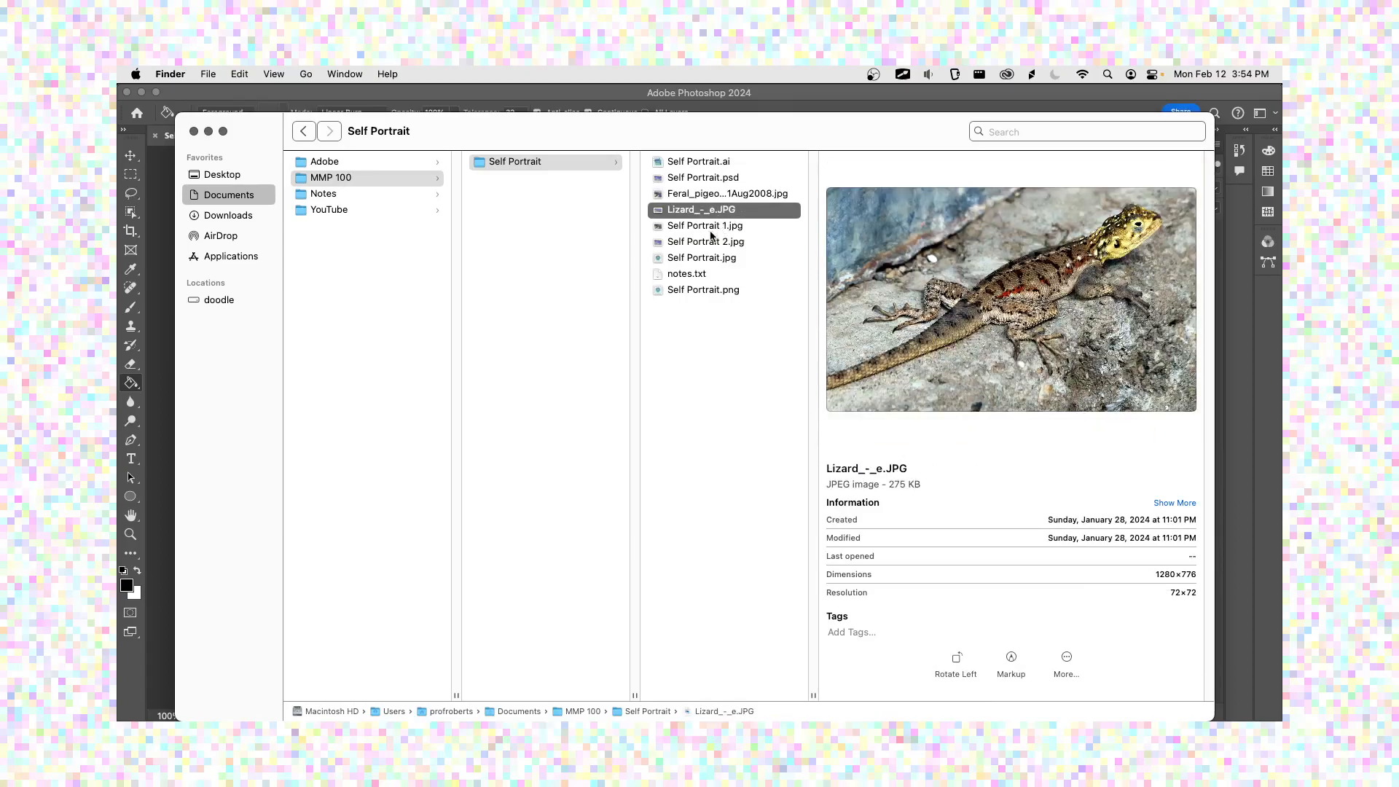
left_click(710, 230)
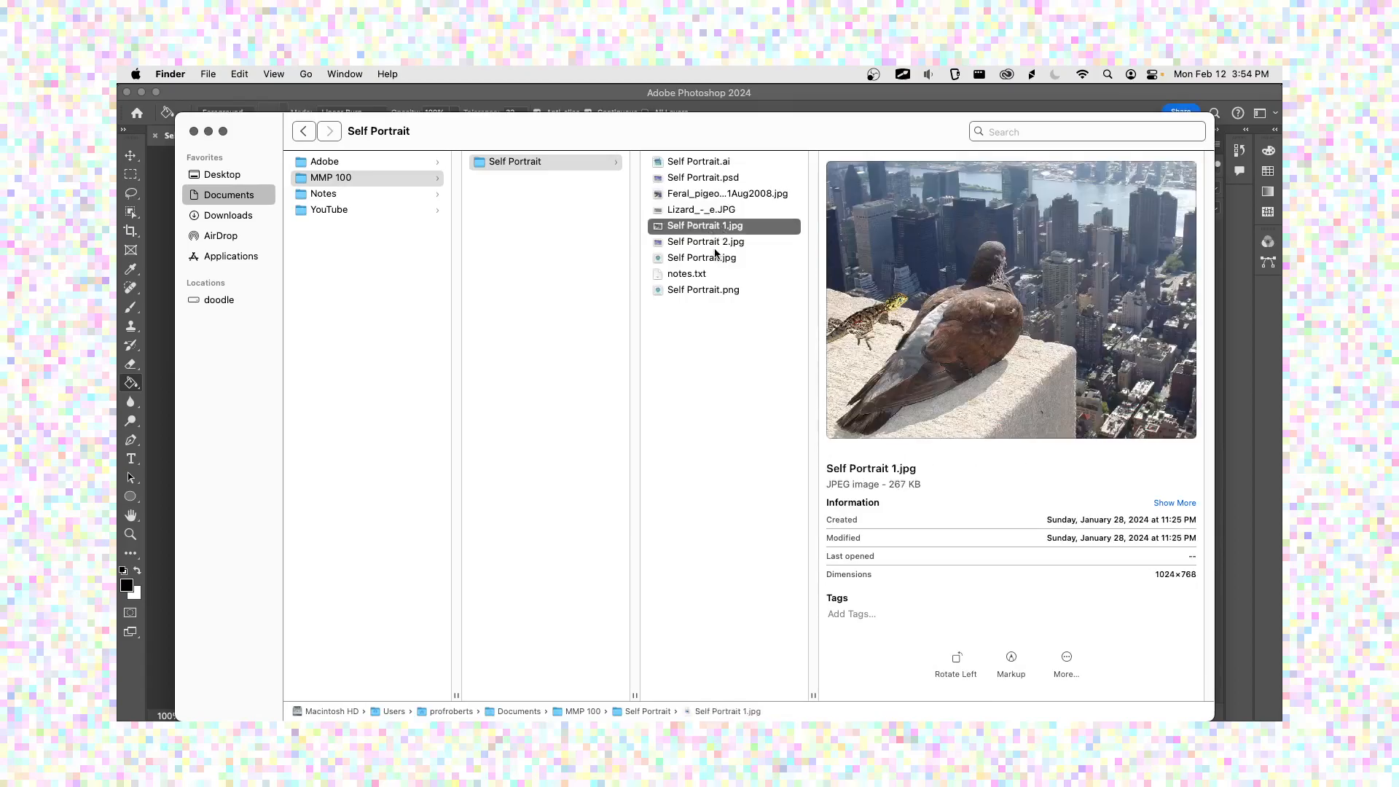
left_click(716, 248)
left_click(708, 263)
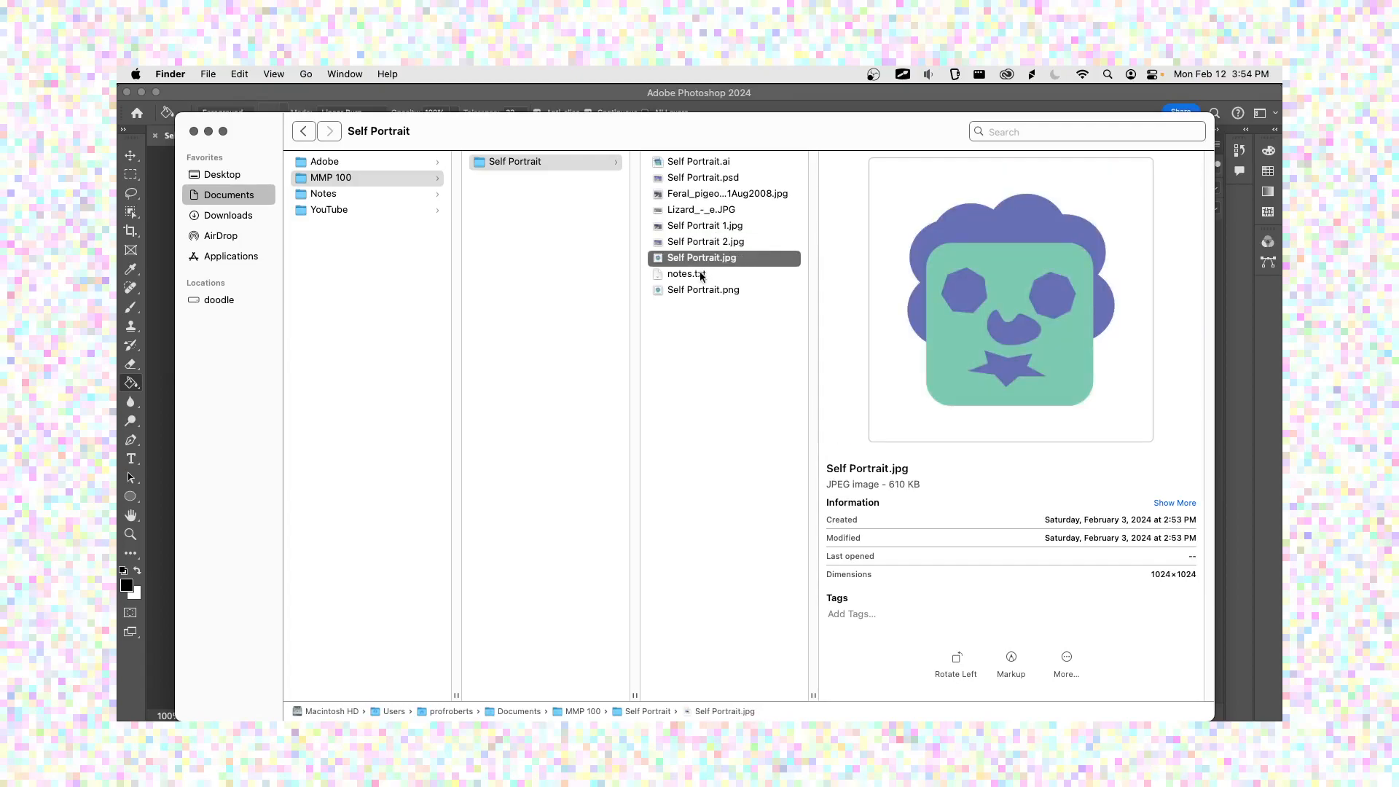
left_click(701, 276)
left_click(700, 291)
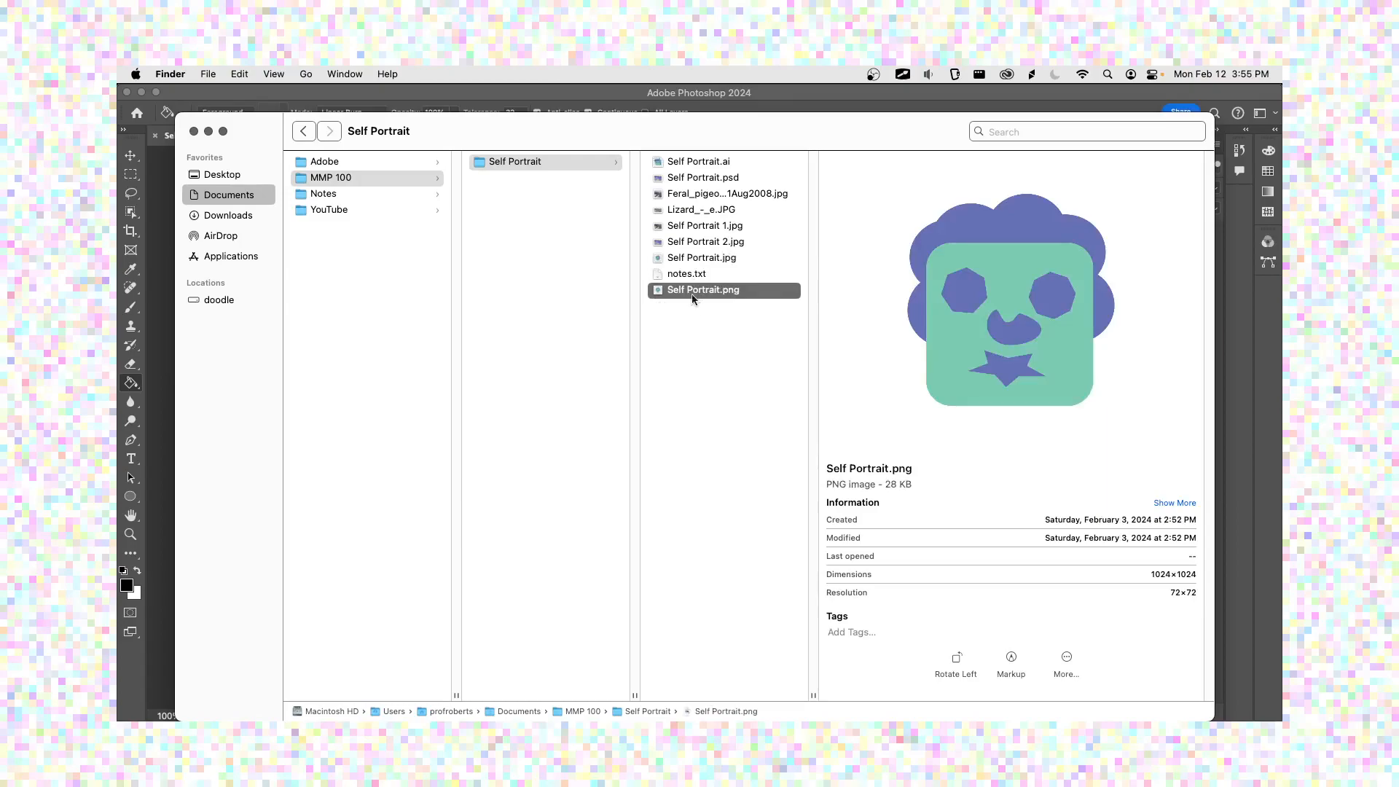
left_click_drag(644, 125, 634, 114)
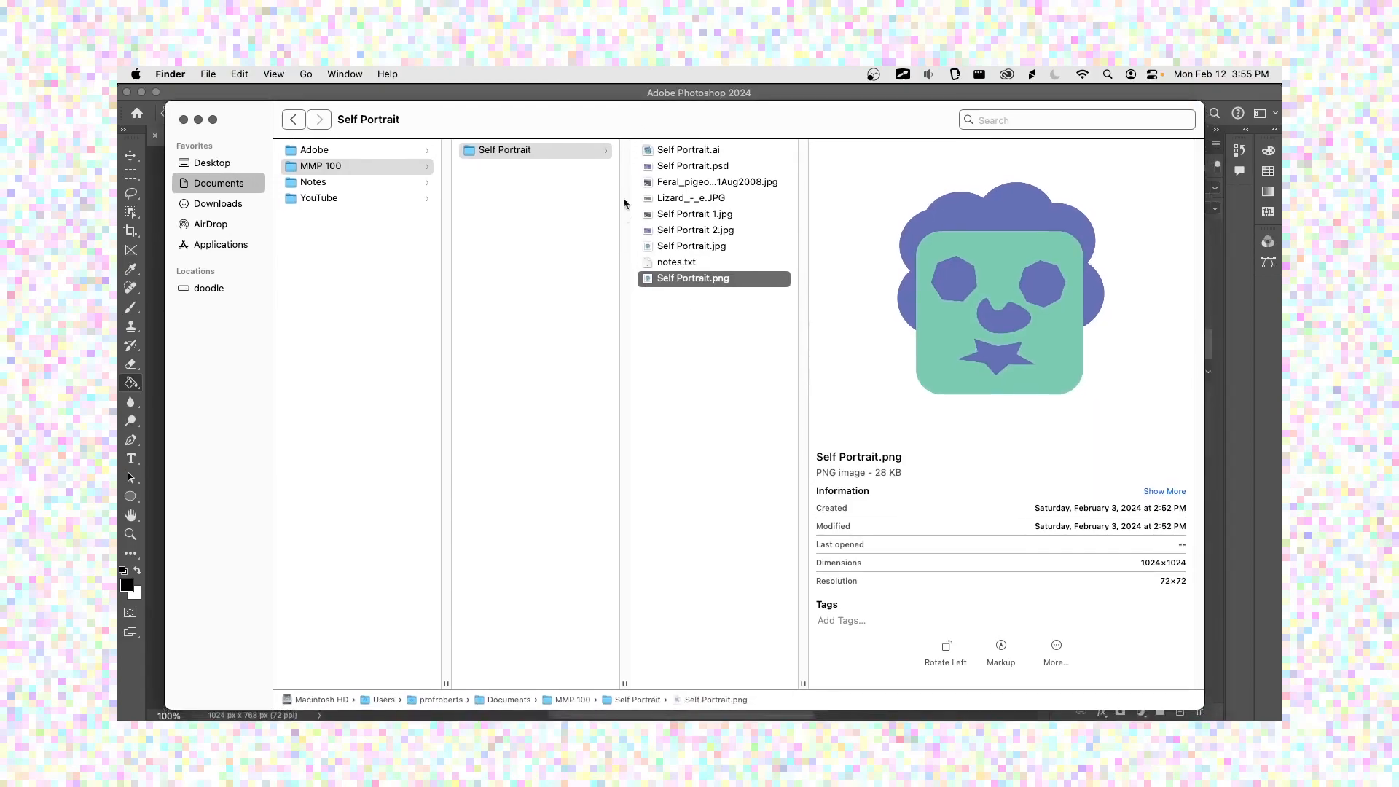
Switch to Photoshop and edit the Gradient Map 1 gradient, moving the dark purple stop toward the yellow one and its midpoint toward the light purple end.
key("super+Tab")
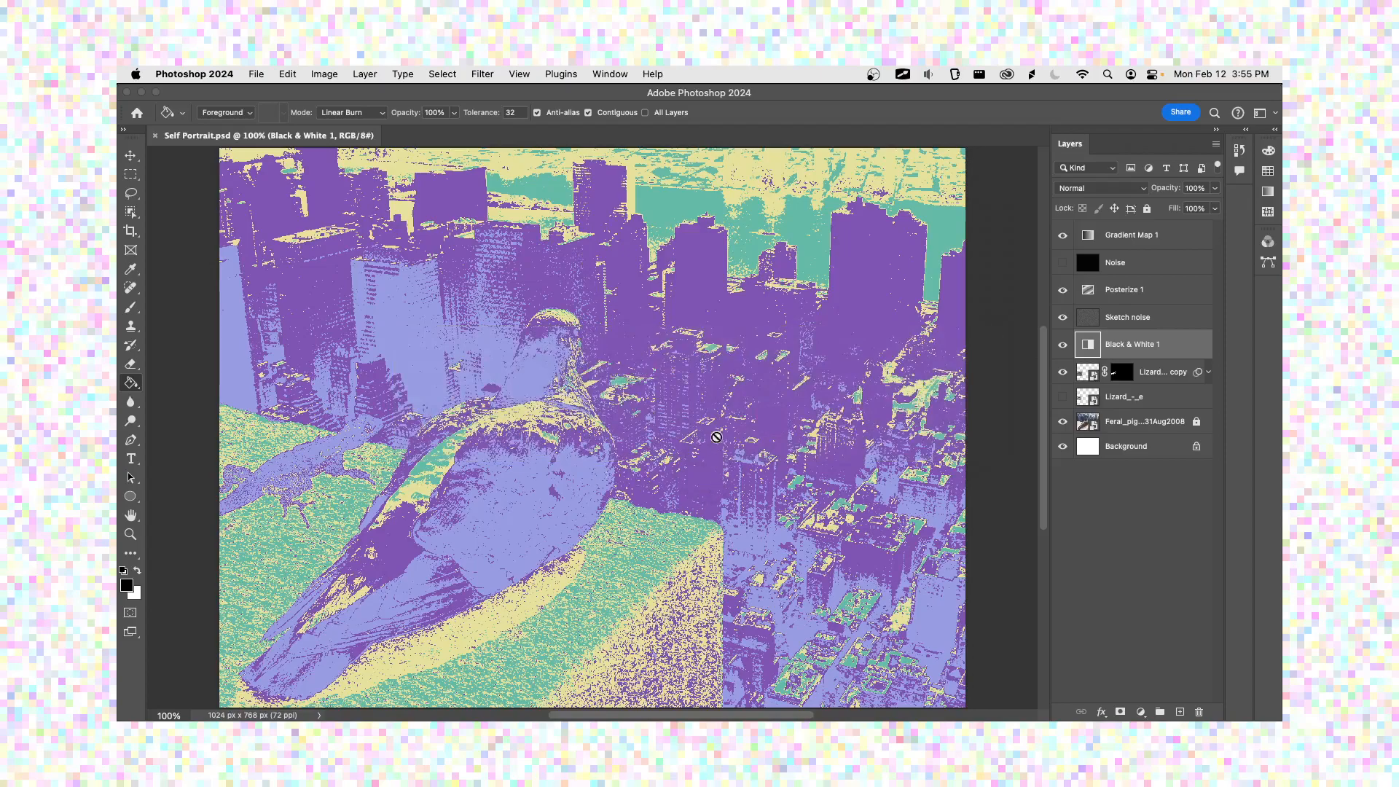
left_click(1116, 245)
double_click(1089, 242)
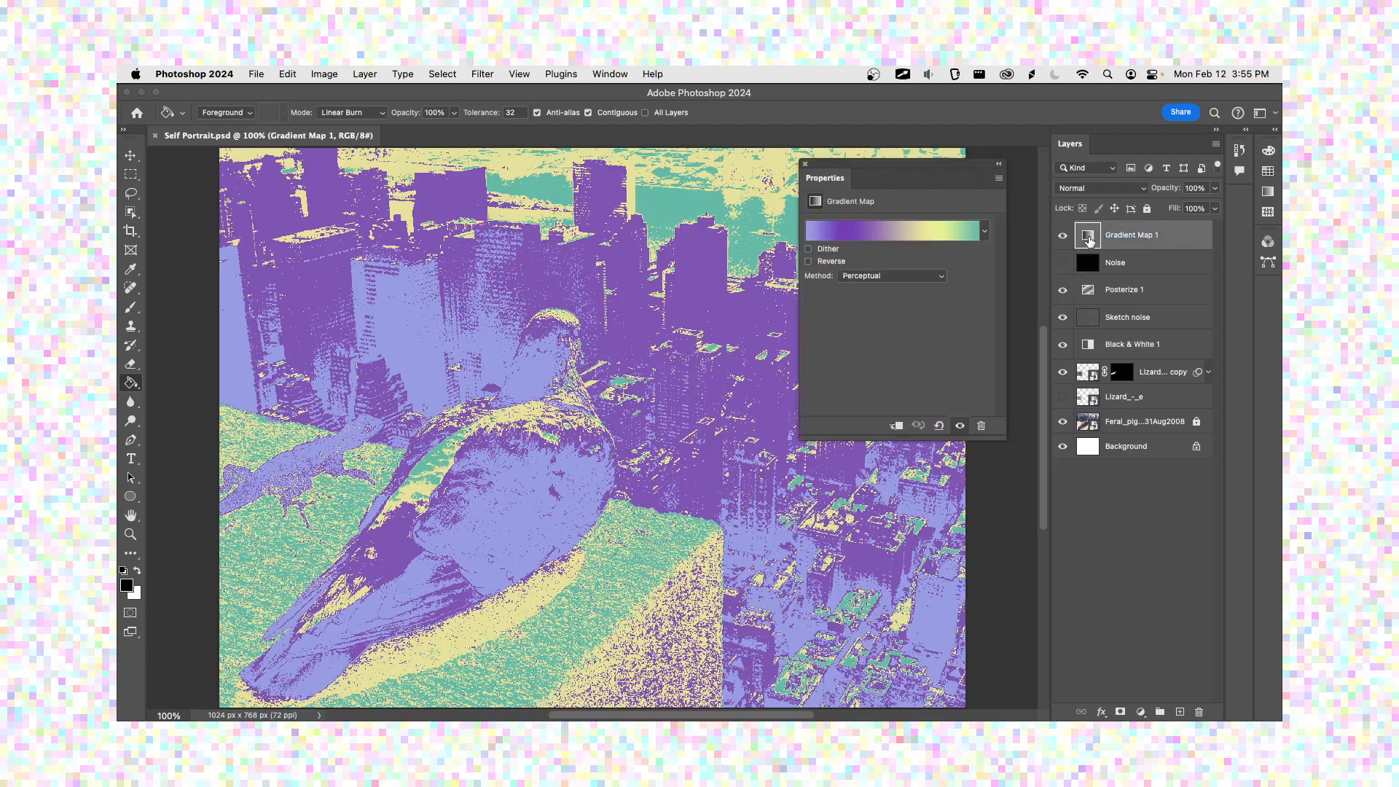
left_click(903, 235)
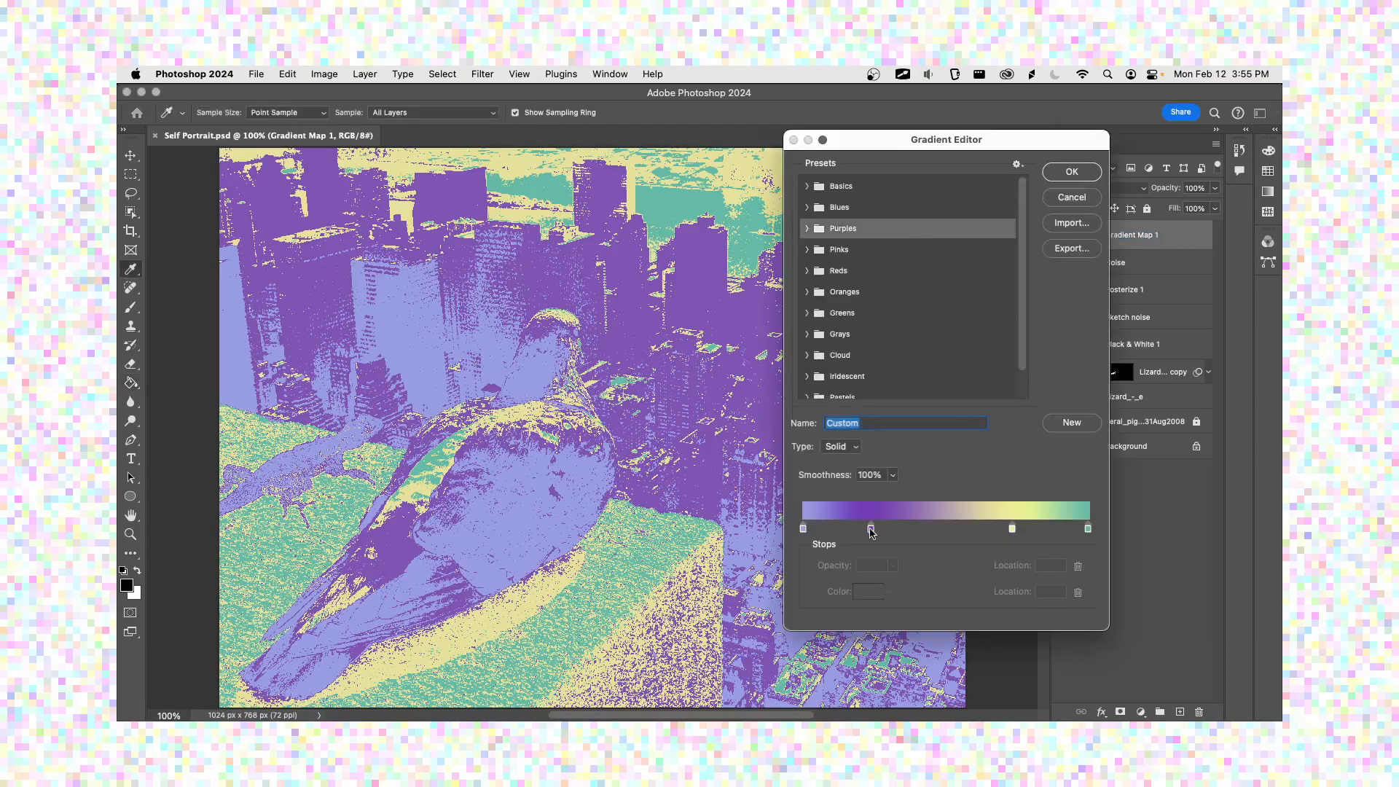
left_click(895, 527)
left_click_drag(896, 532, 822, 526)
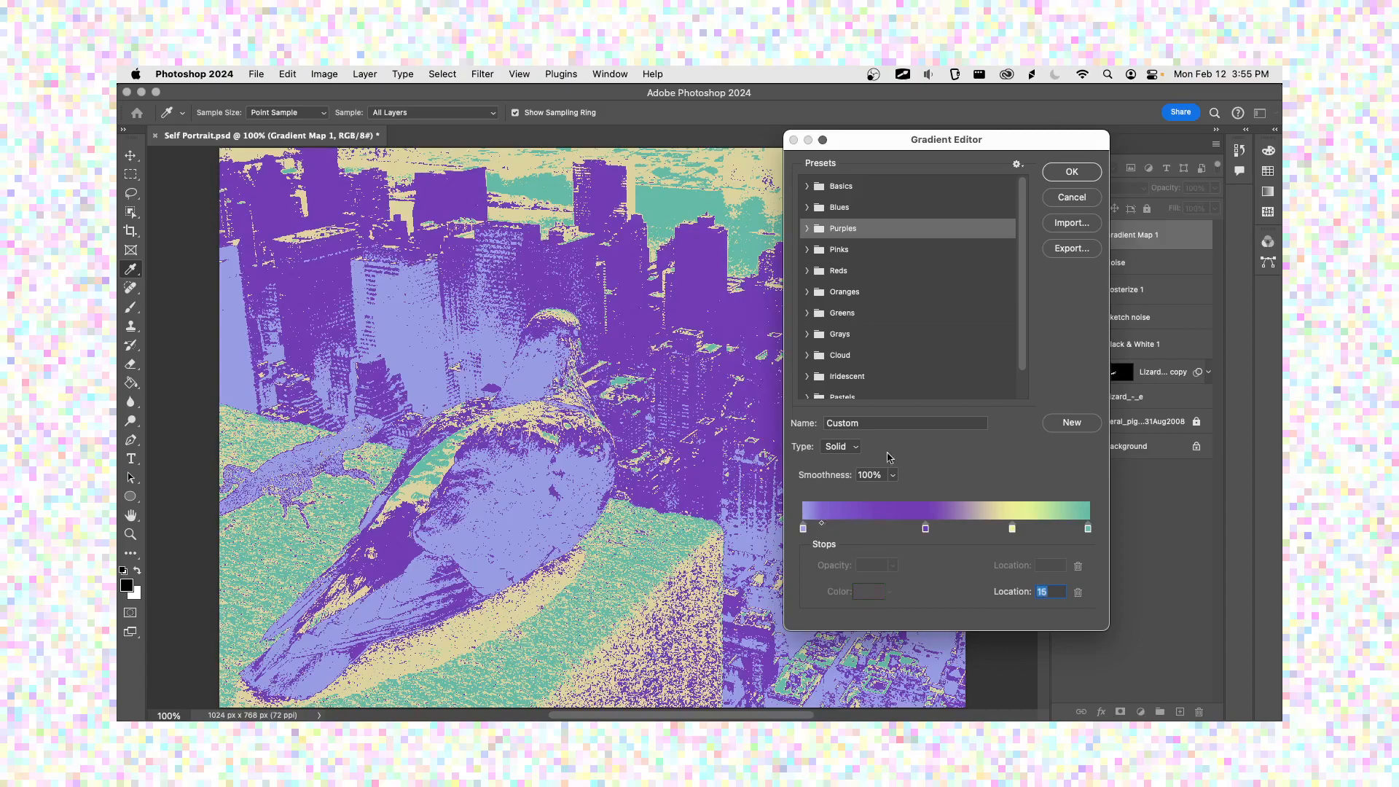
left_click(1072, 172)
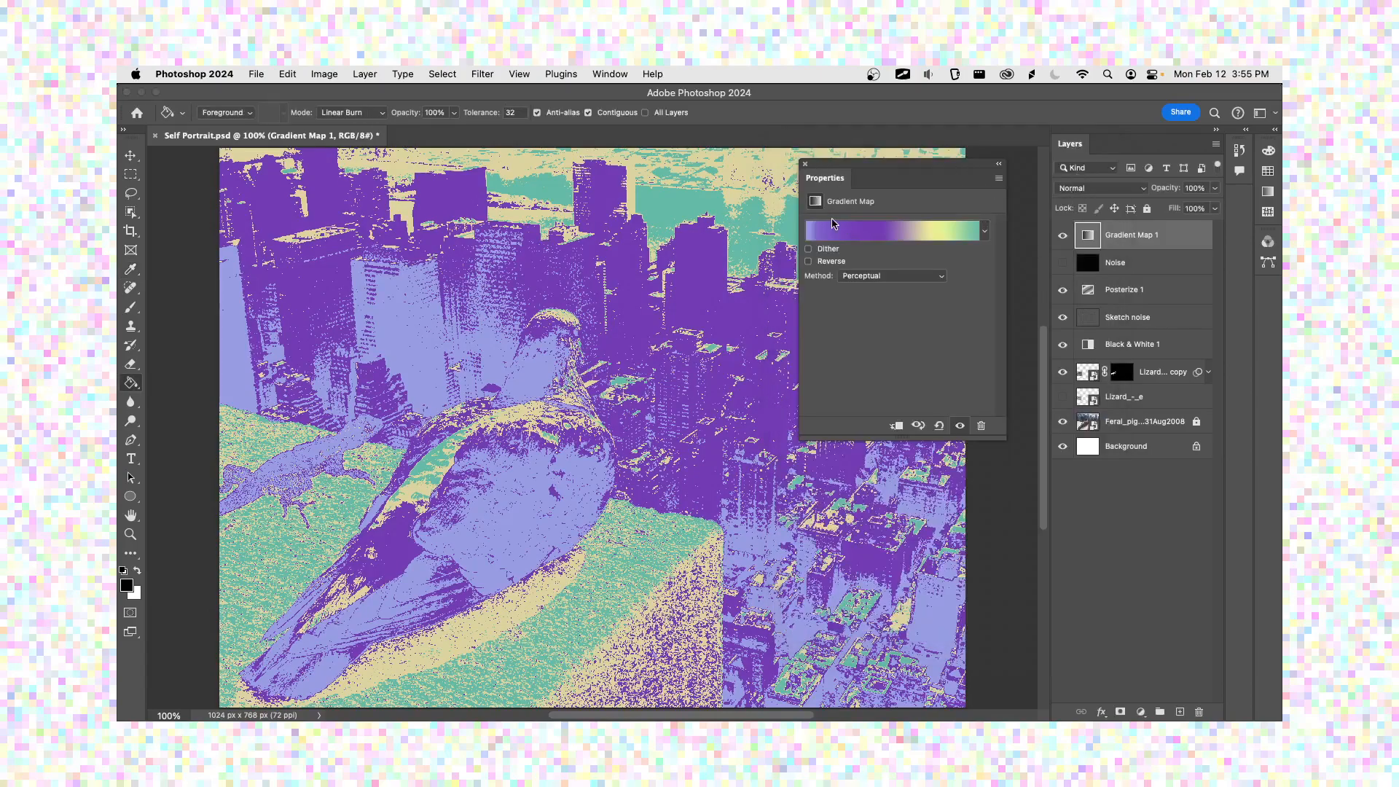
left_click(805, 164)
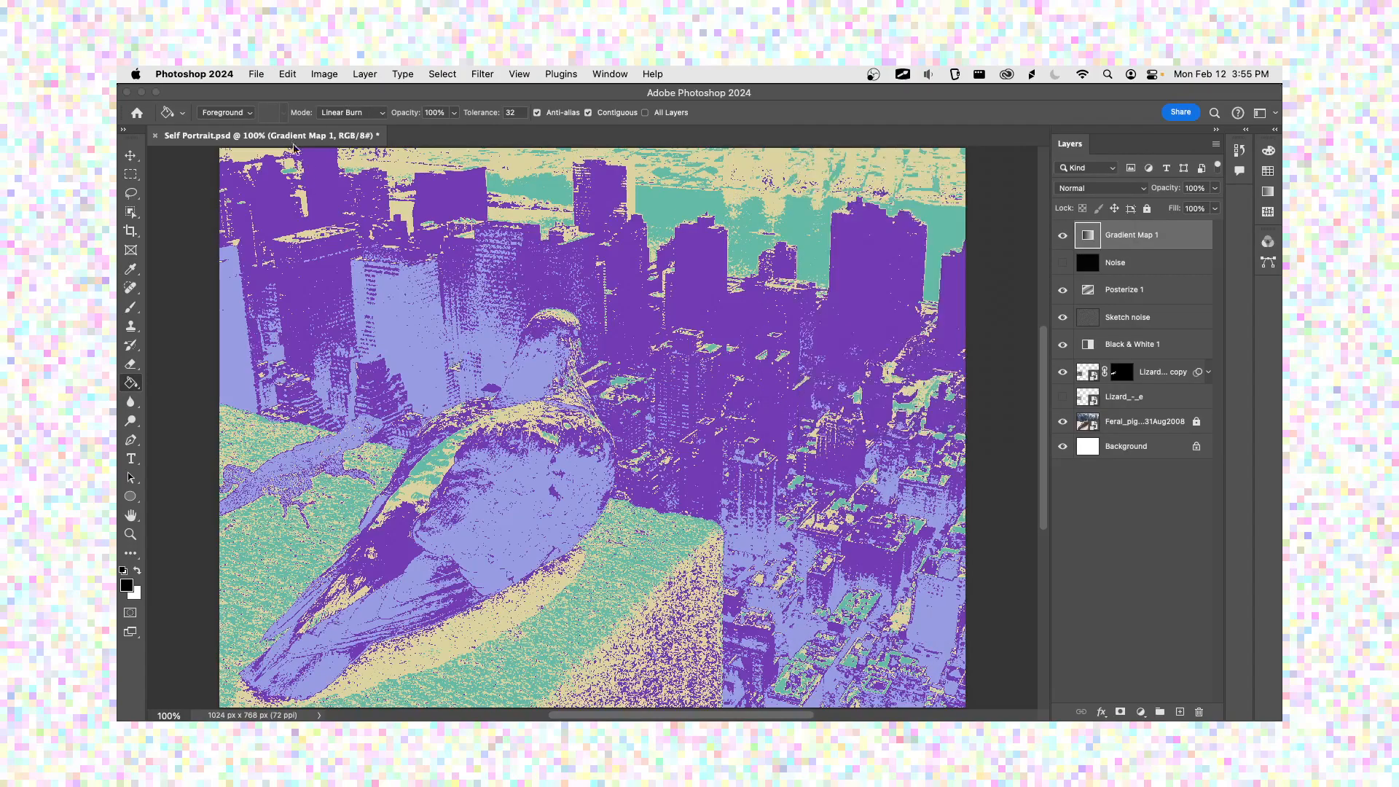
Open the Export As settings for Self Portrait.psd, keeping the JPG format, and set the quality to 5.
left_click(251, 75)
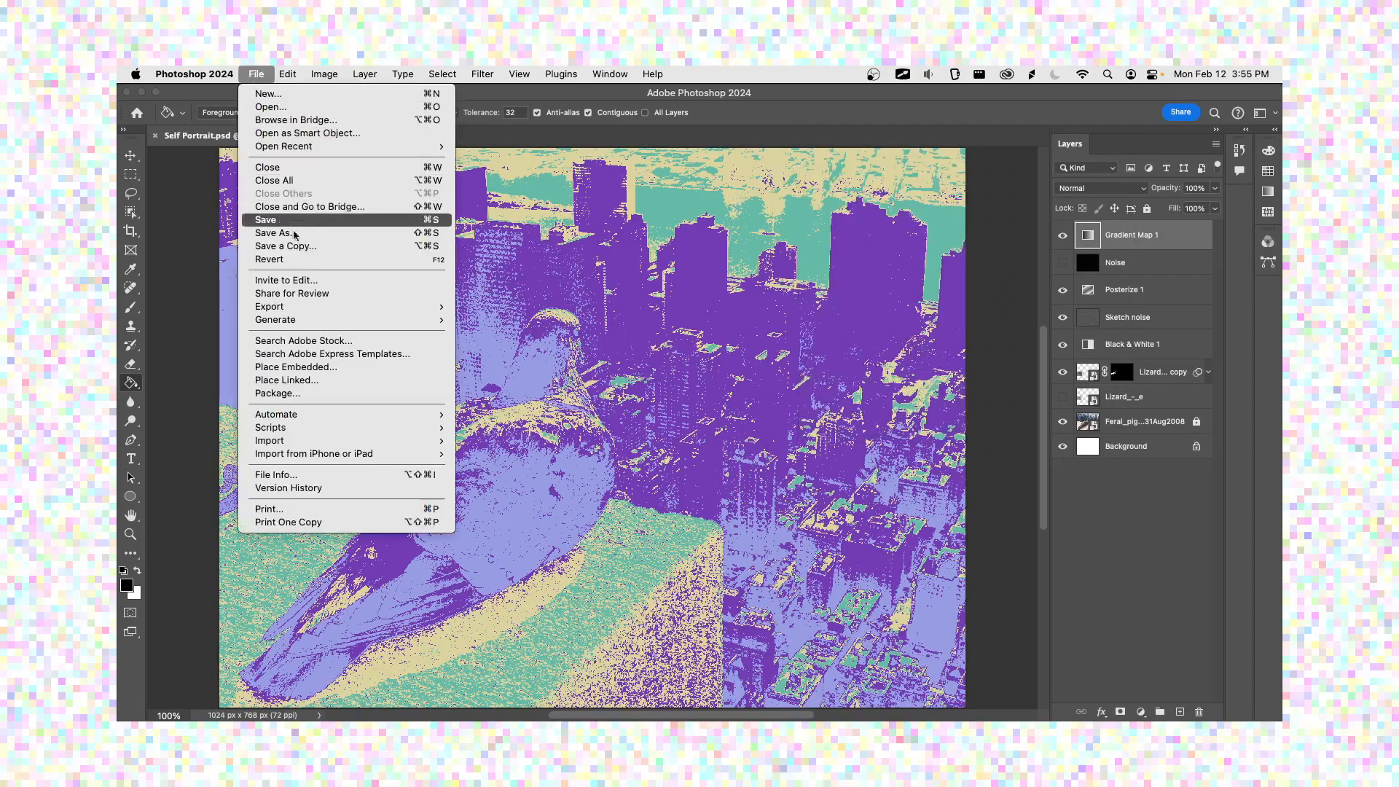
mouse_move(324, 309)
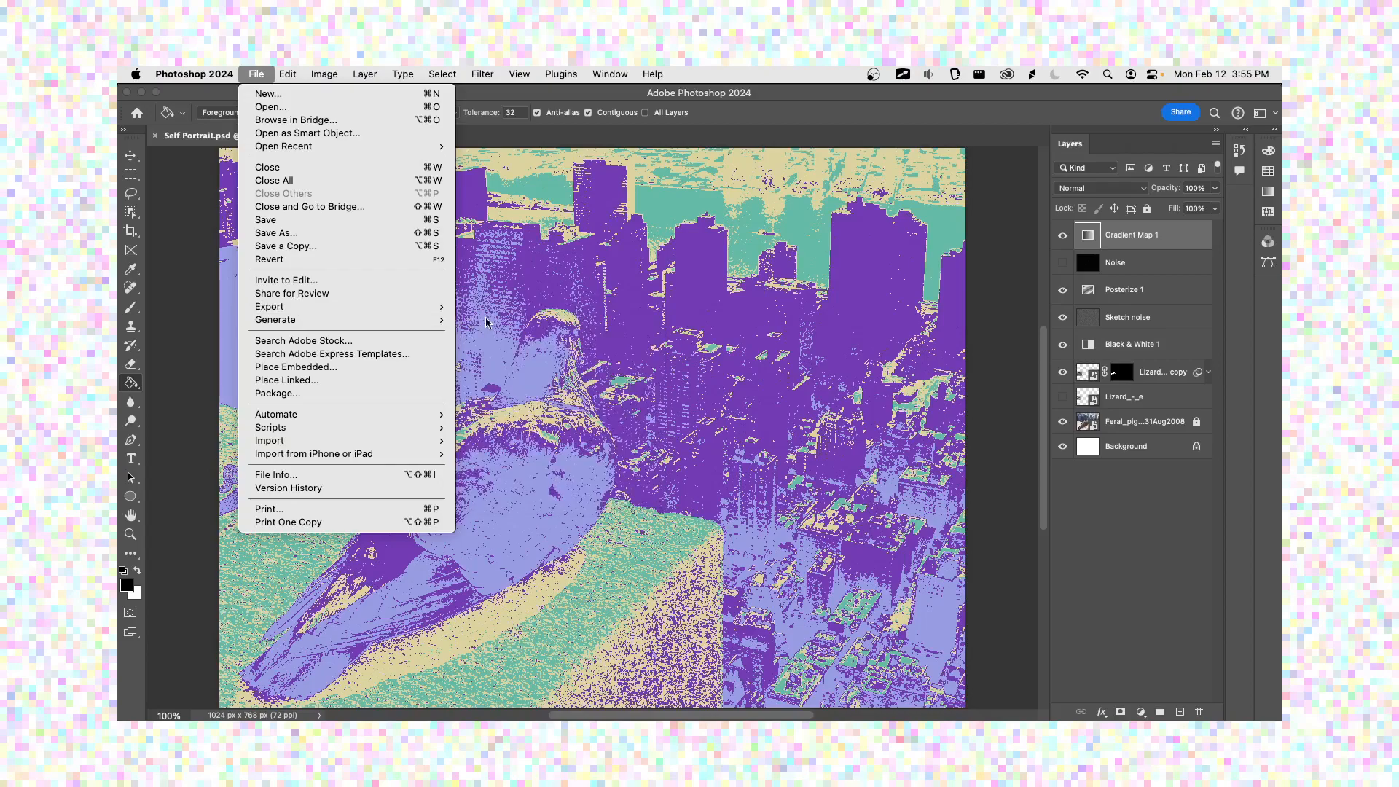
left_click(481, 321)
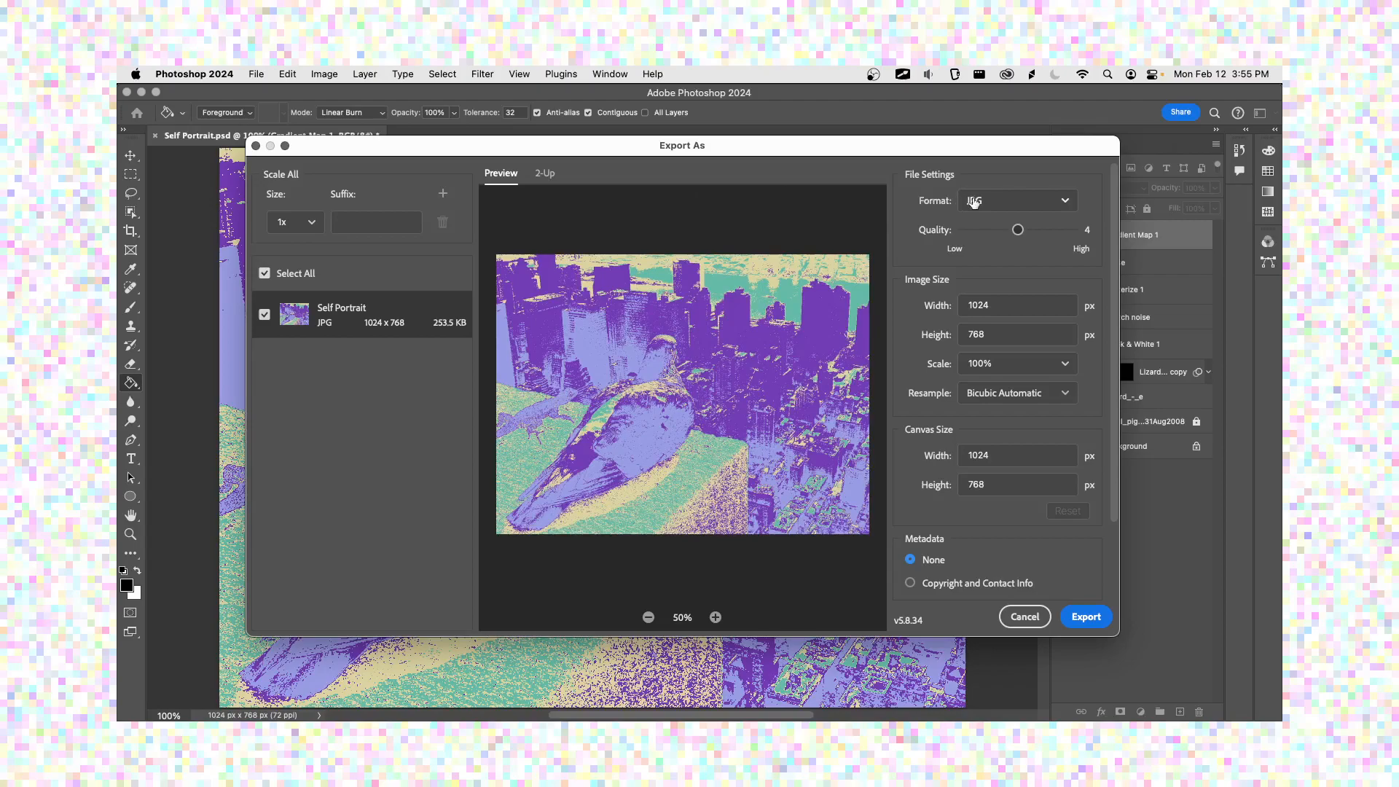
left_click(1000, 200)
left_click(1000, 200)
left_click_drag(1018, 231, 1035, 231)
Inspect the JPG compression in the export preview at 500%, then zoom back out to 66.67%.
left_click(716, 617)
left_click(716, 617)
left_click(715, 617)
left_click(716, 618)
left_click(716, 617)
left_click(715, 617)
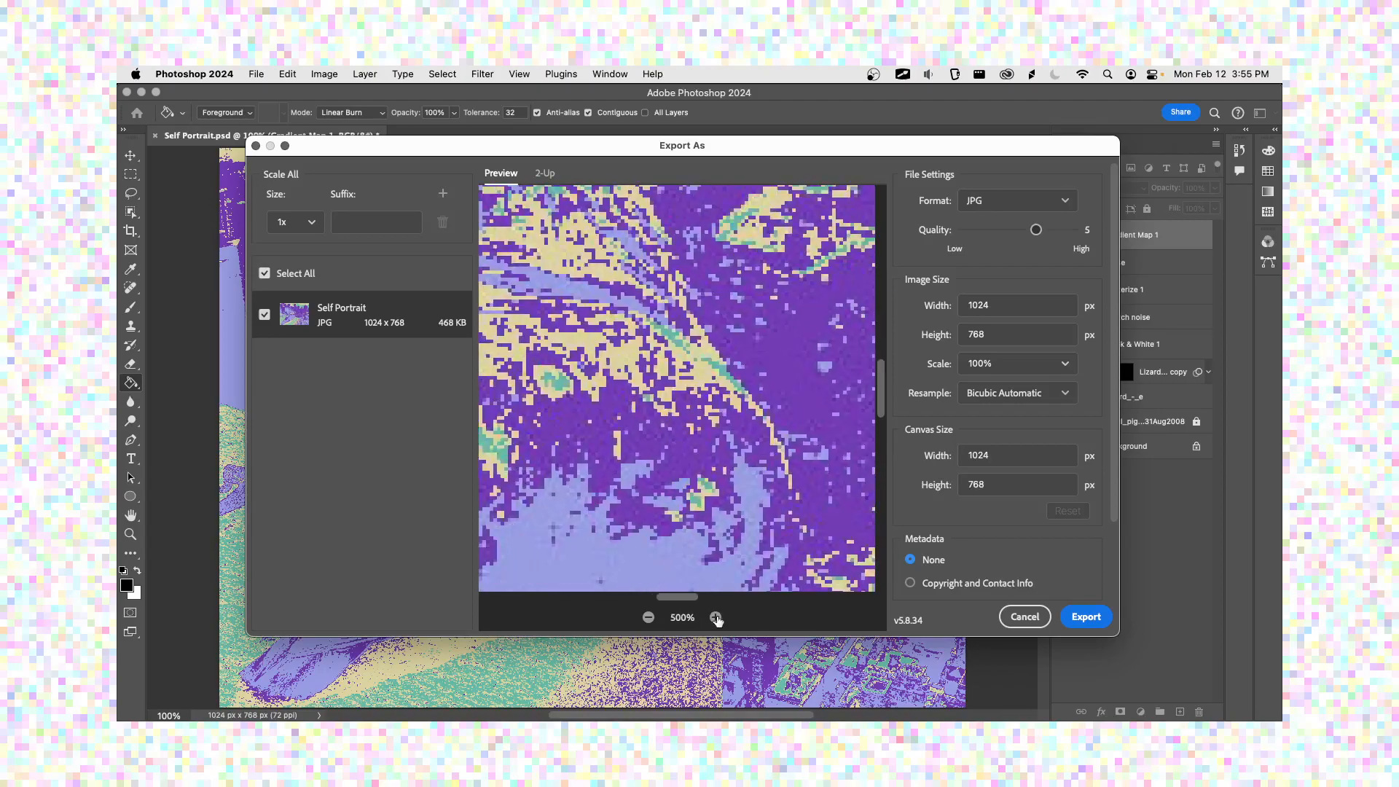
left_click(648, 617)
left_click(648, 617)
left_click(648, 617)
left_click(647, 618)
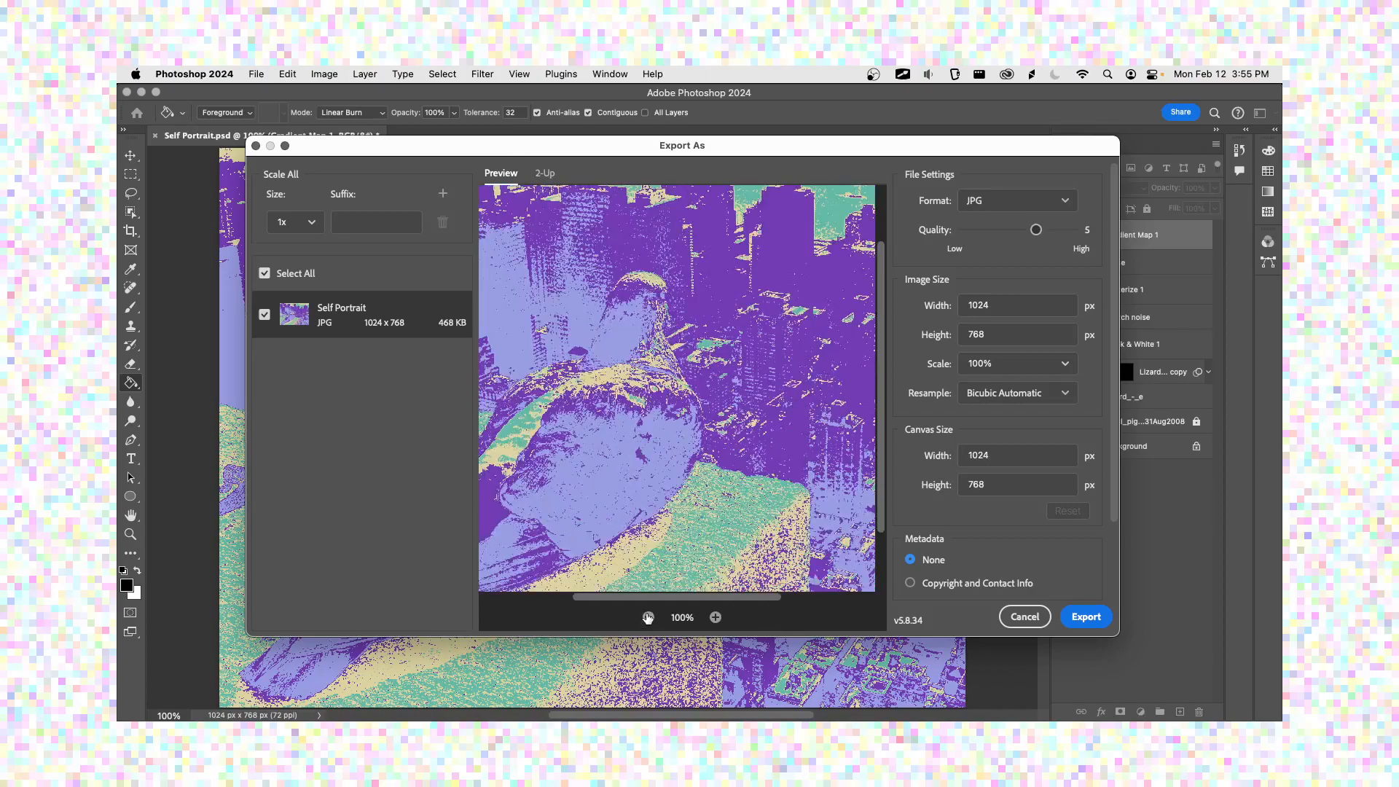
left_click(648, 618)
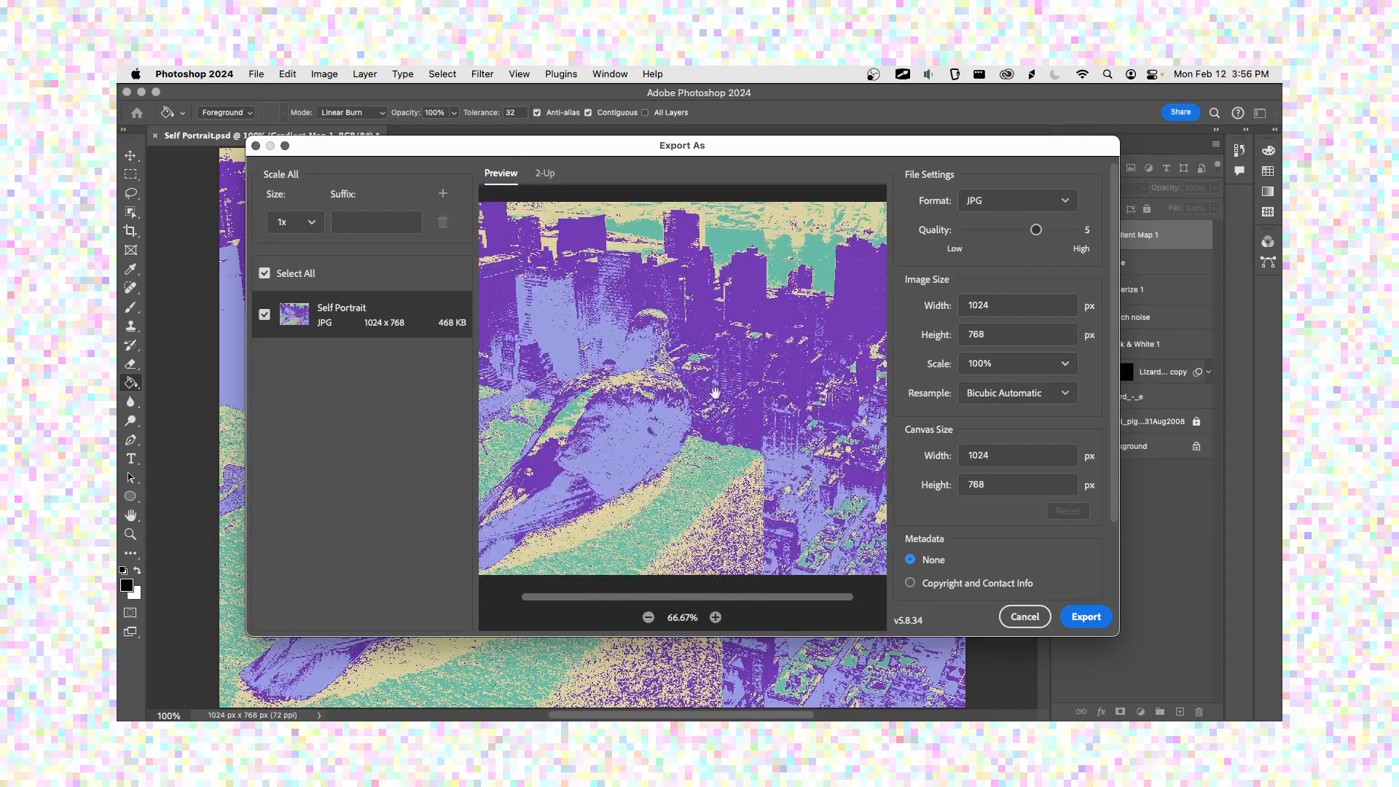
Export the JPG as Self Portrait 3 into the Self Portrait folder and select the exported file in Finder.
left_click(1076, 618)
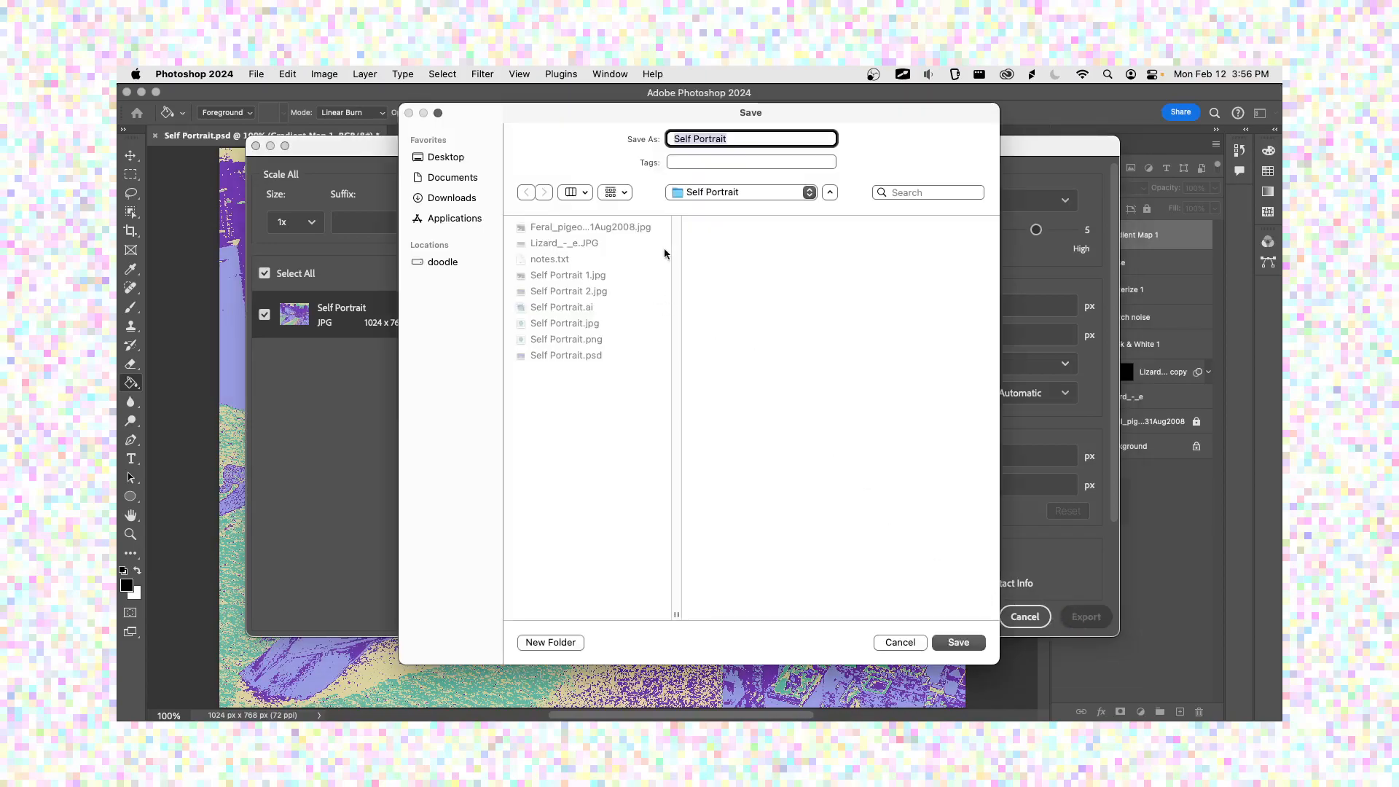
left_click(748, 143)
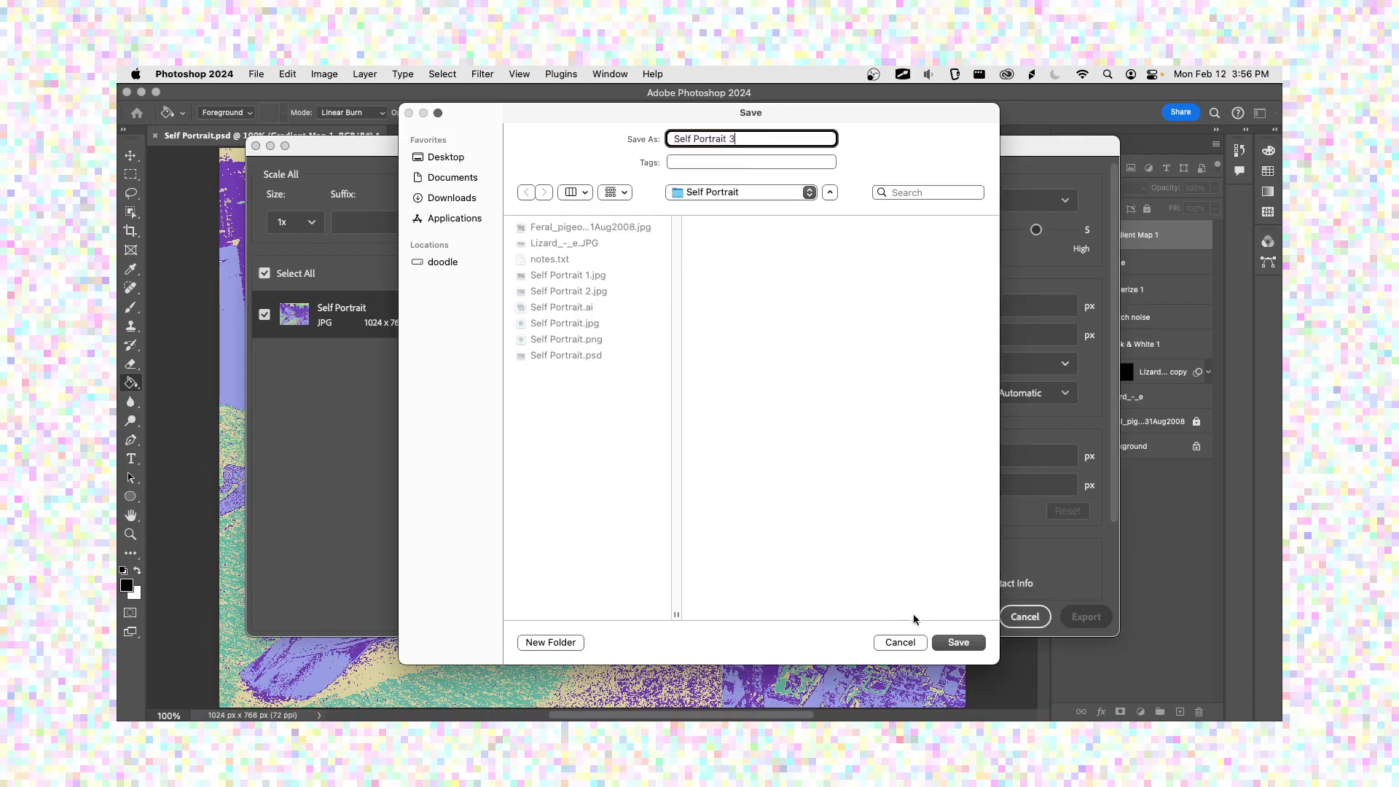
left_click(945, 637)
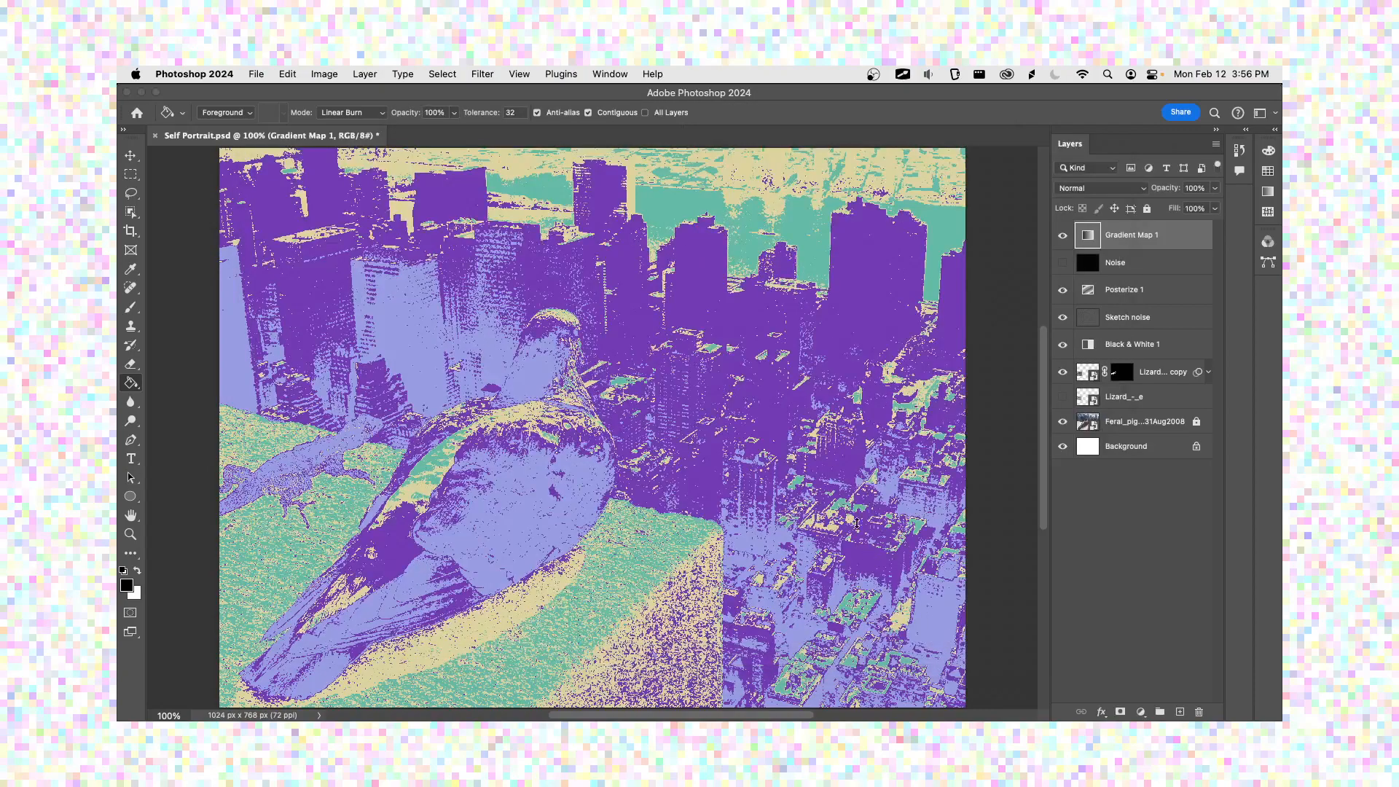
key("super+Tab")
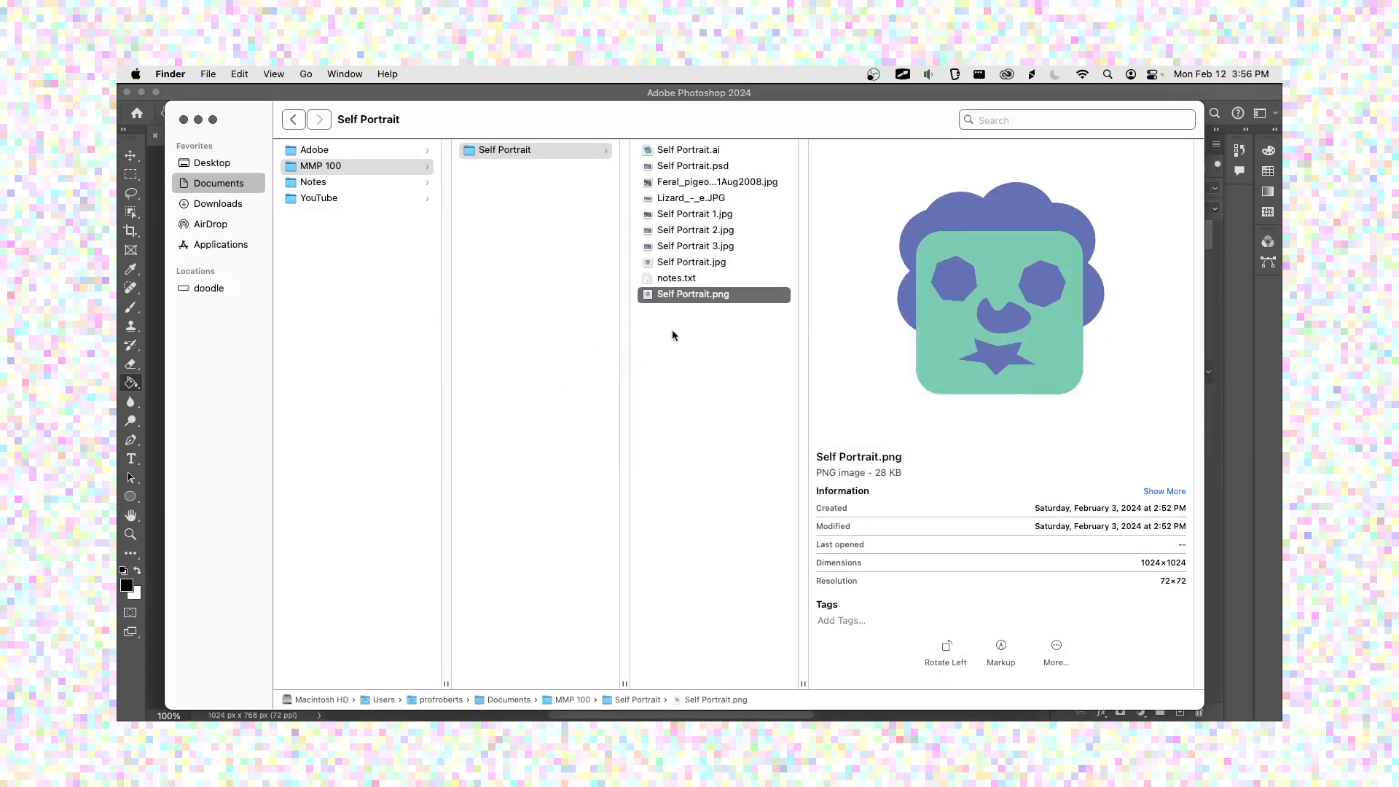
left_click(725, 248)
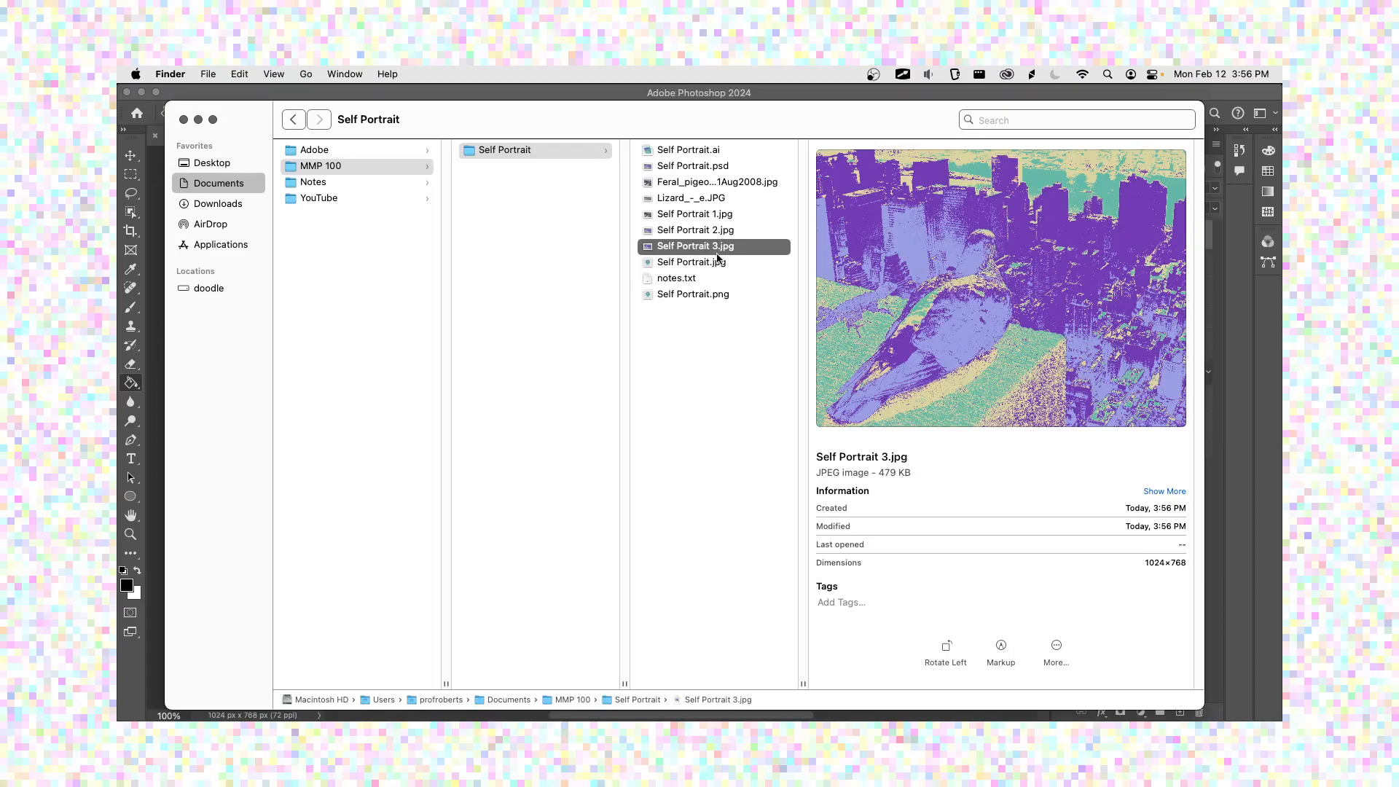
Switch to Illustrator and set up an export of Self Portrait.ai in PNG format with Use Artboards enabled.
key("super+Tab")
key("super+Tab")
key("super+Tab")
key("super+Tab")
key("super+Tab")
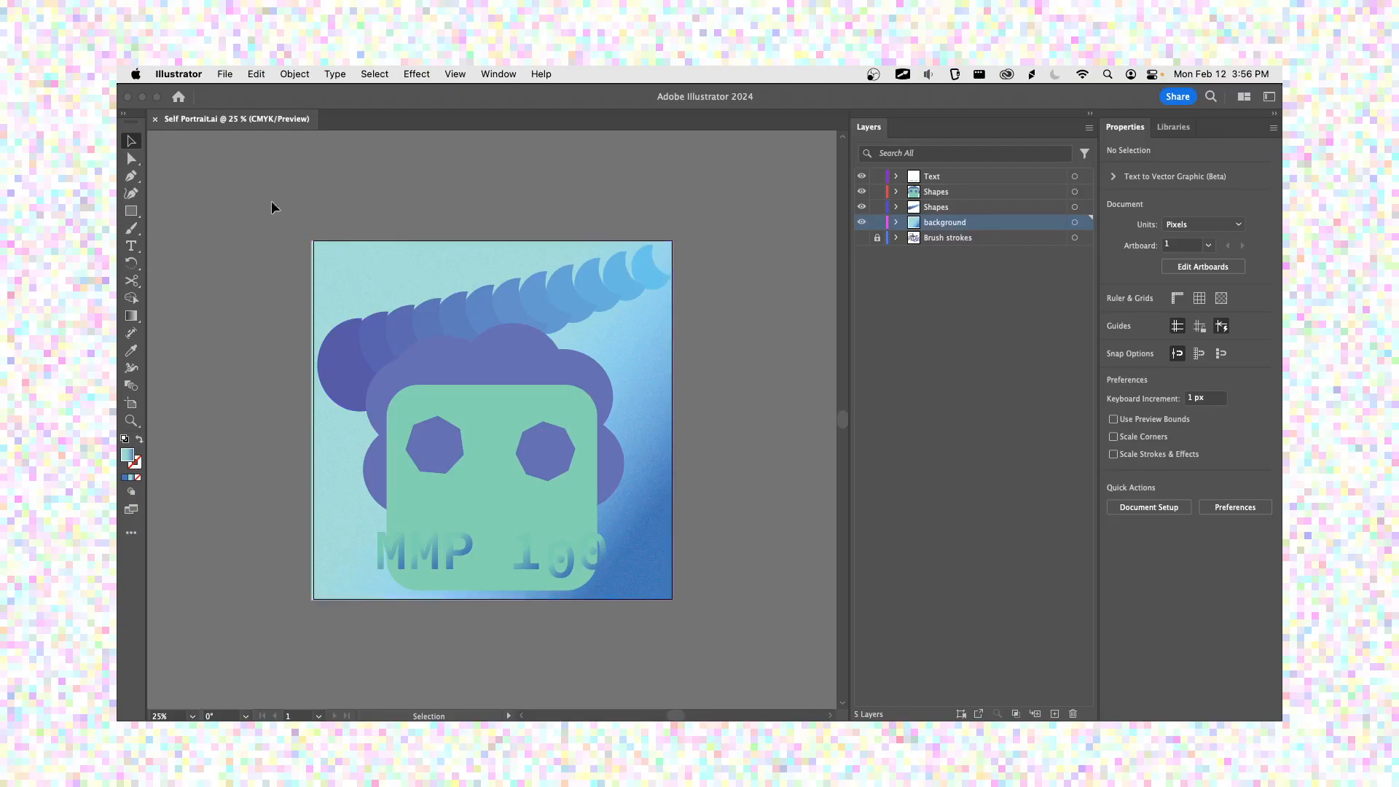
left_click(223, 74)
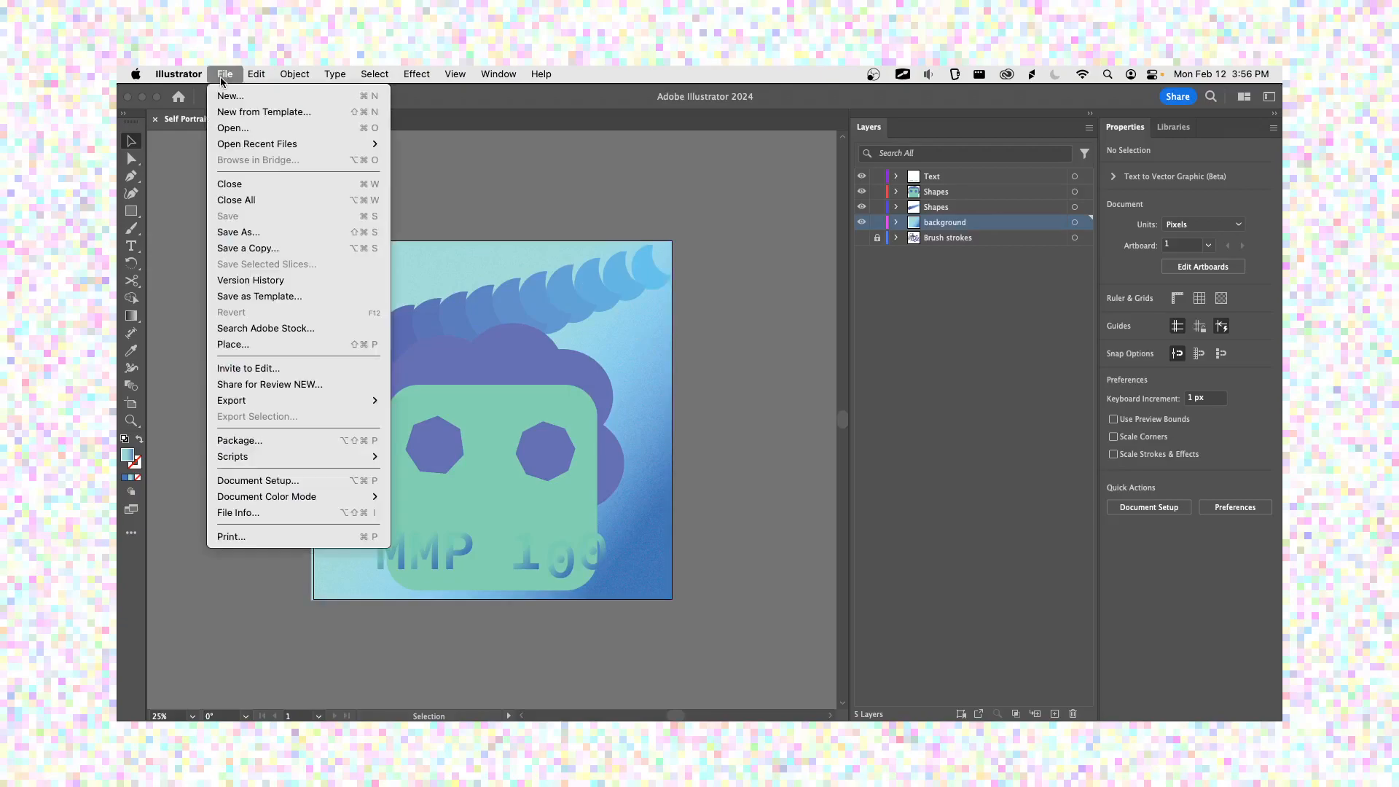
mouse_move(263, 397)
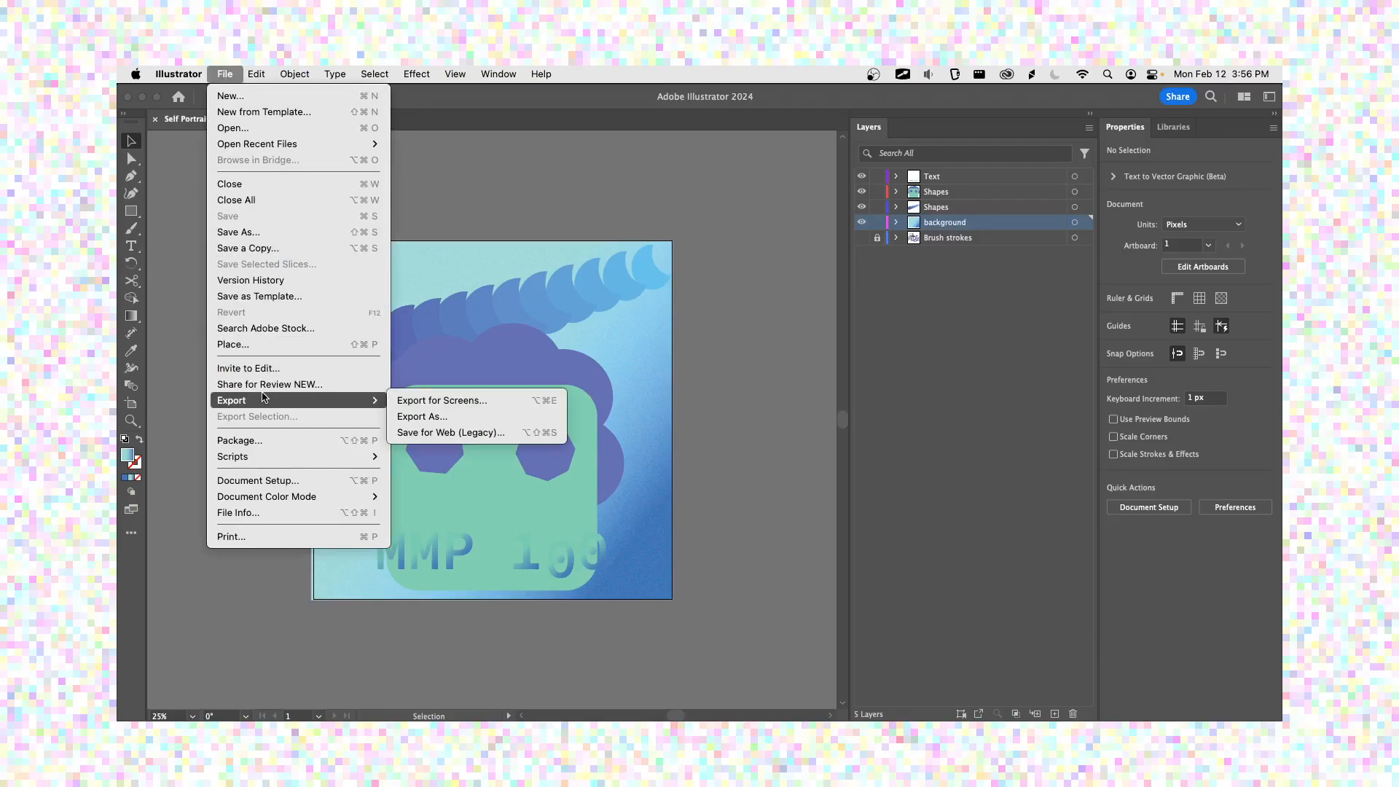
left_click(412, 417)
left_click(624, 503)
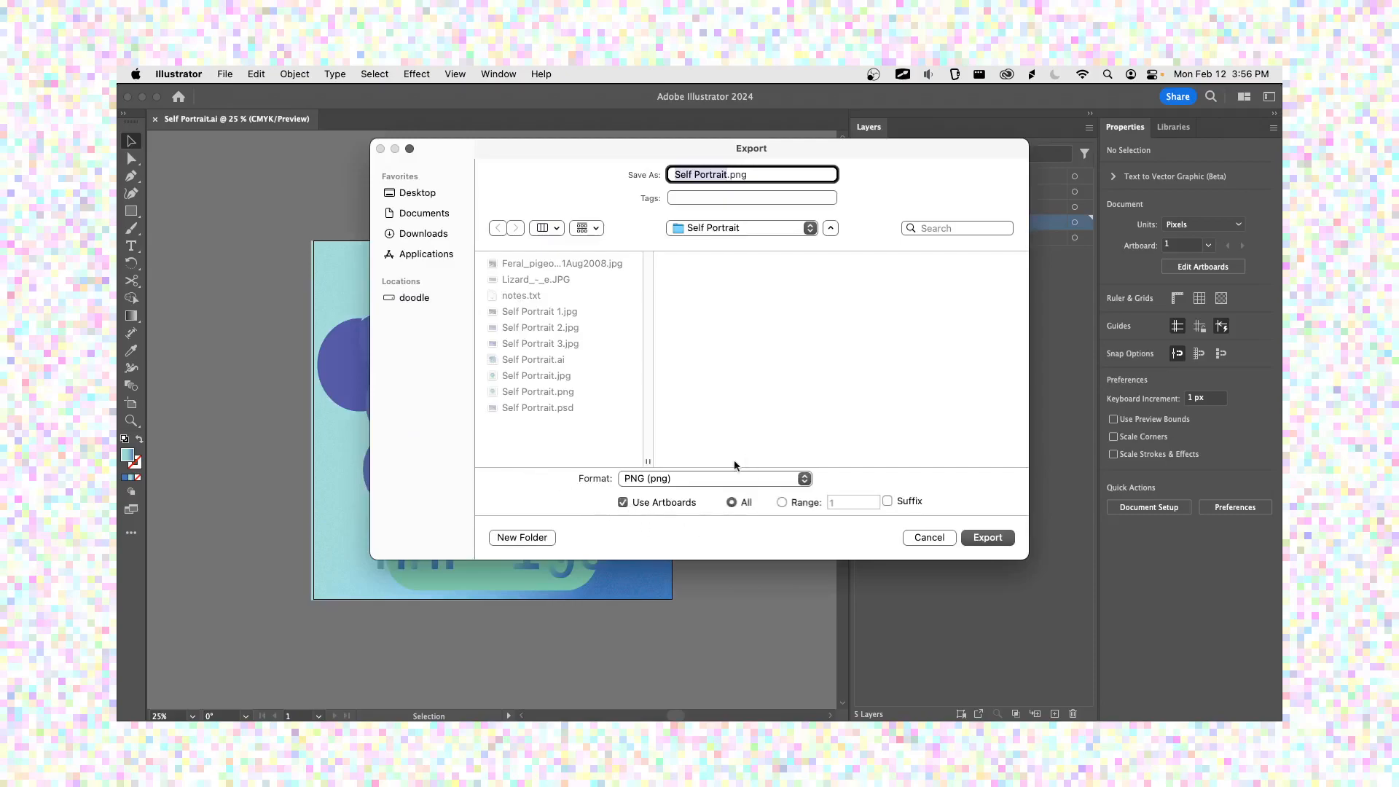
left_click(698, 479)
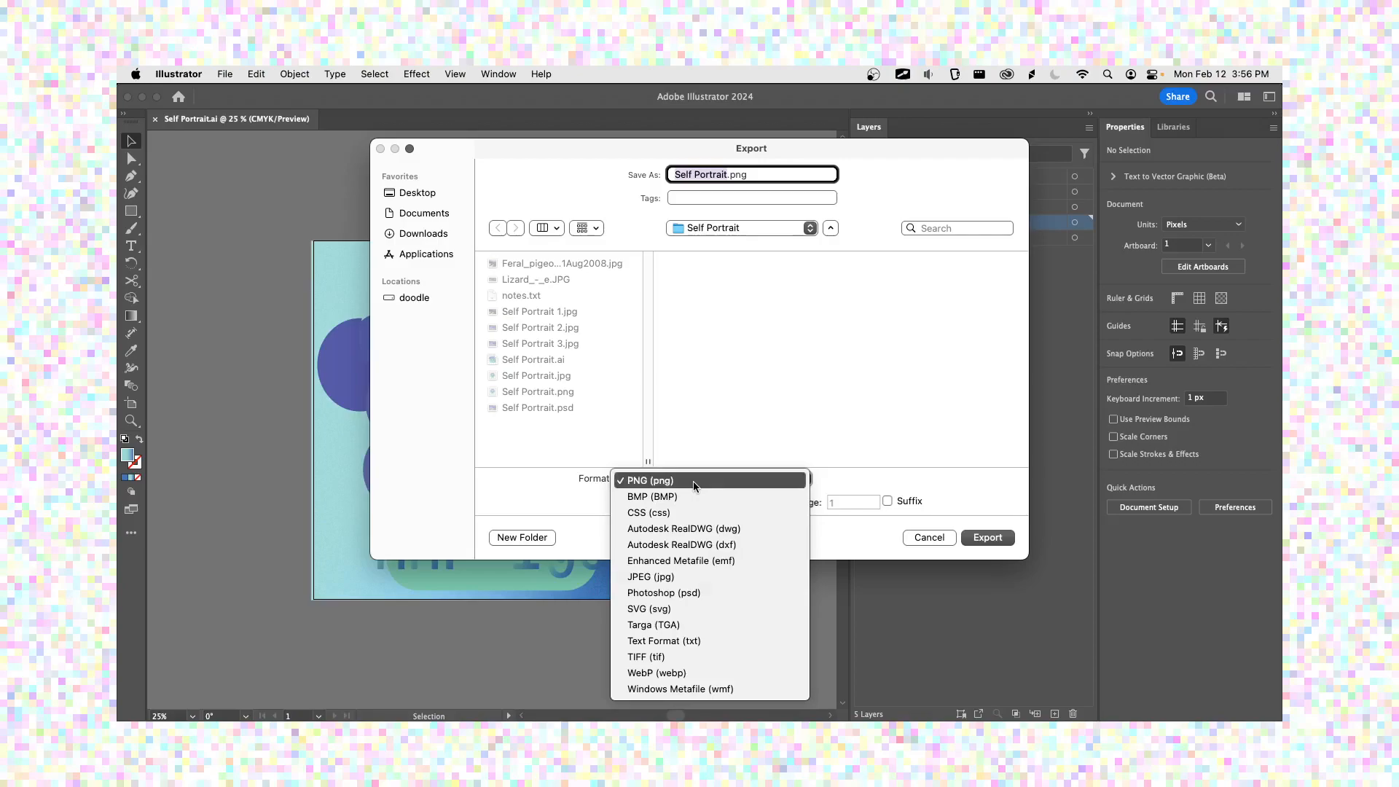
left_click(693, 481)
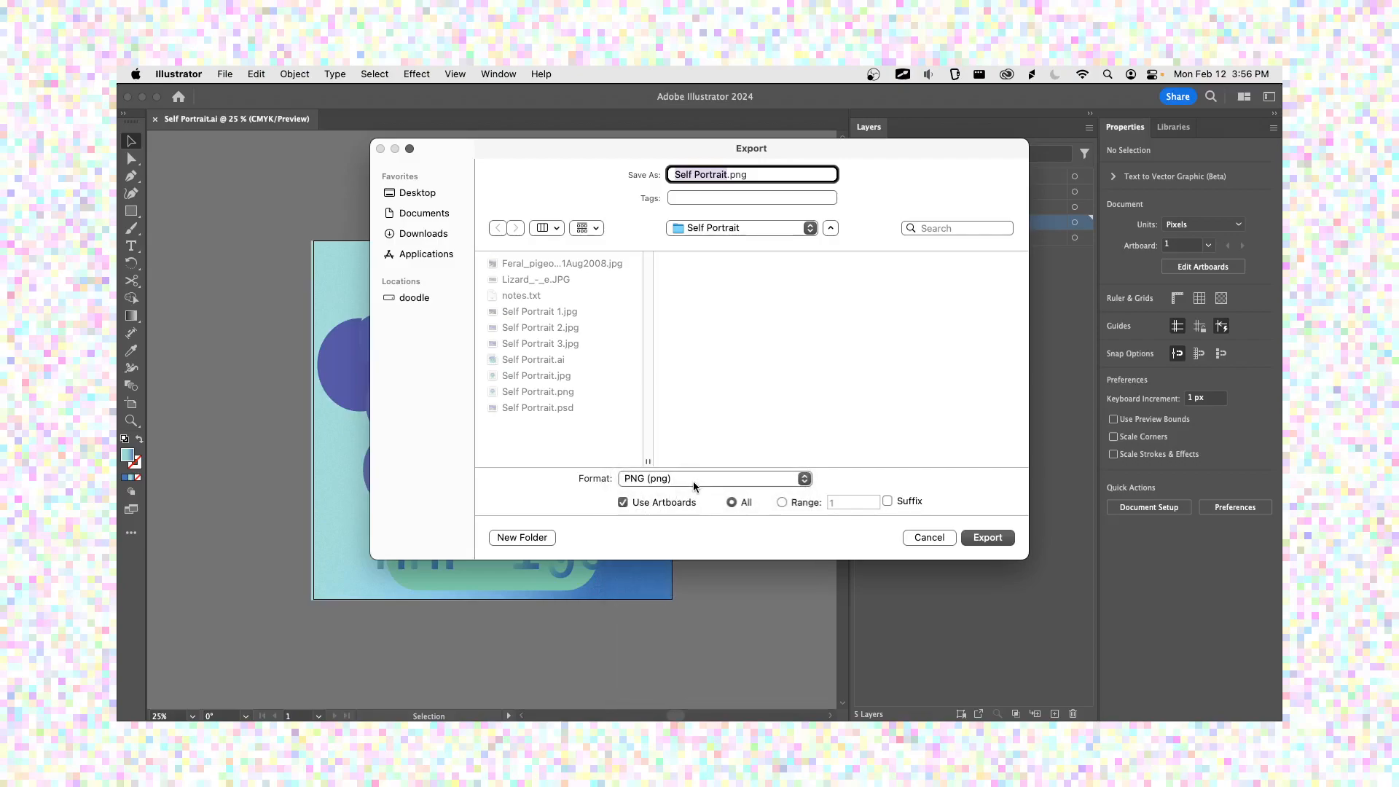
Decline replacing Self Portrait.png and export the artwork as Self Portrait 2.png at Screen (72 ppi) with a transparent background.
left_click(967, 541)
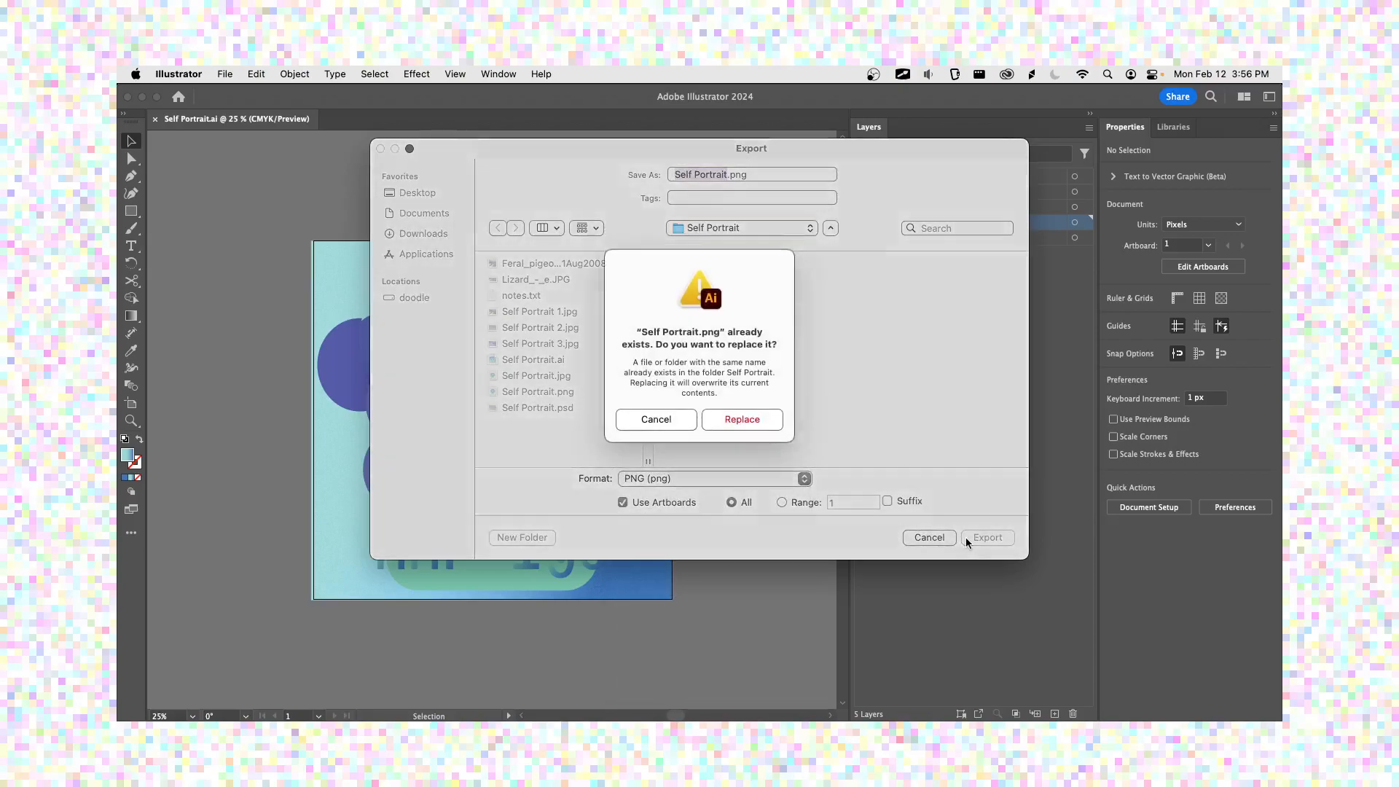
left_click(676, 414)
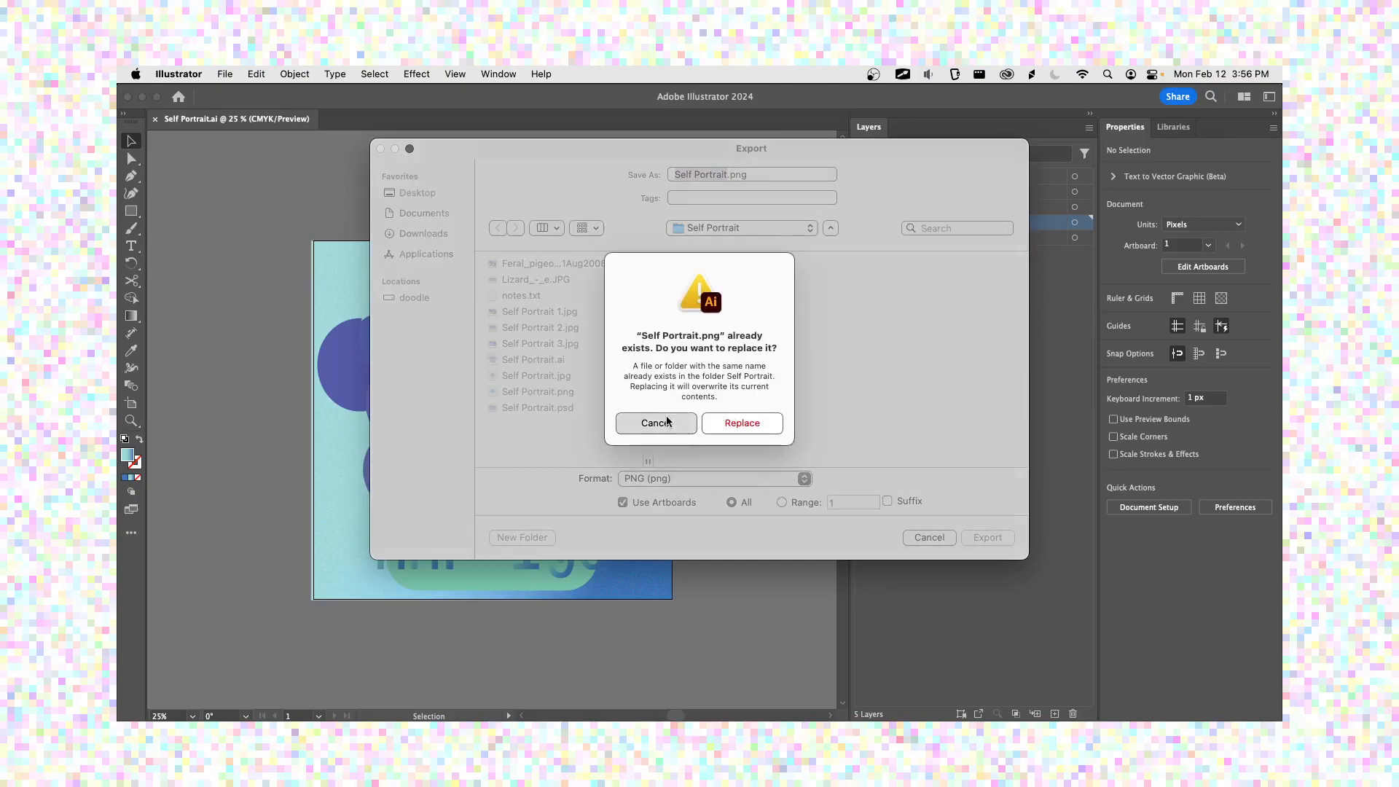
left_click(727, 175)
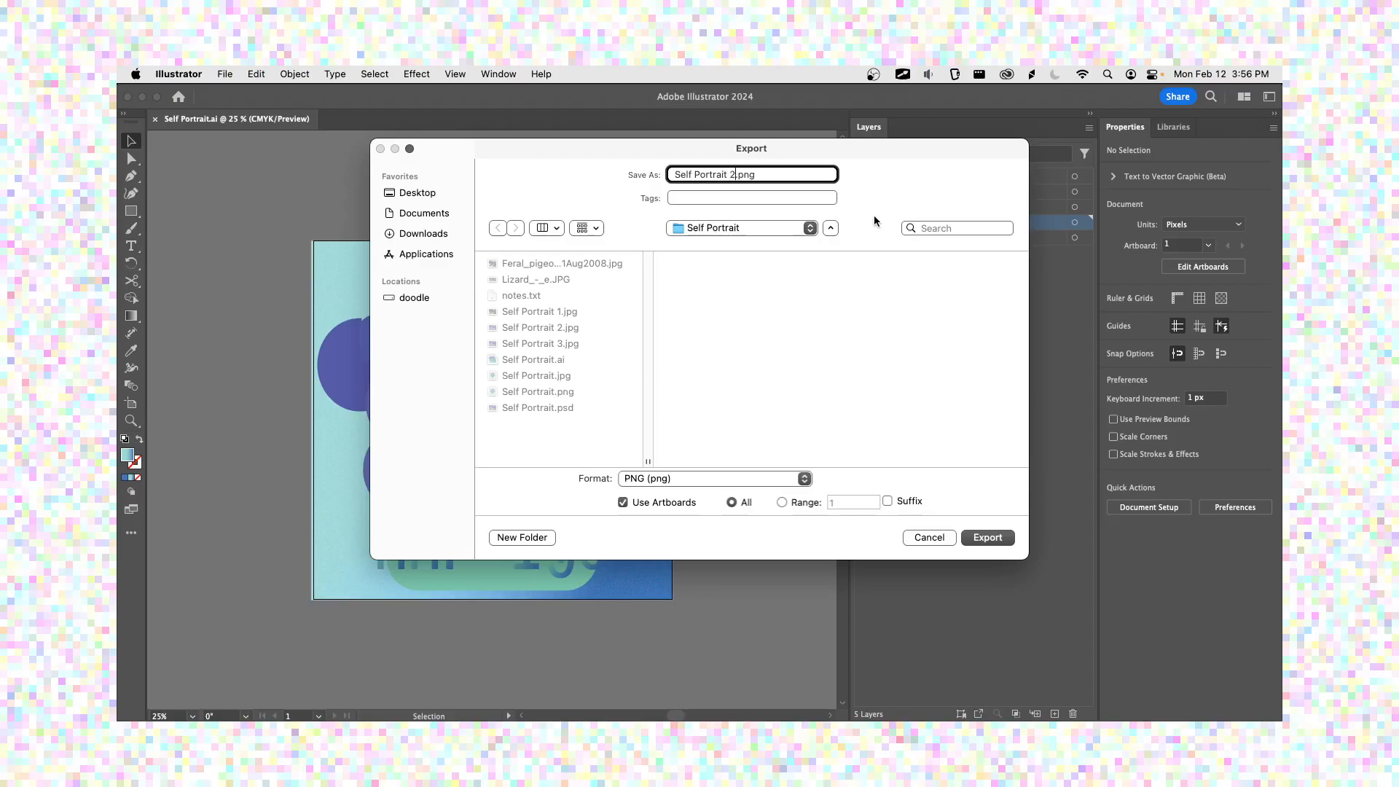
left_click(976, 537)
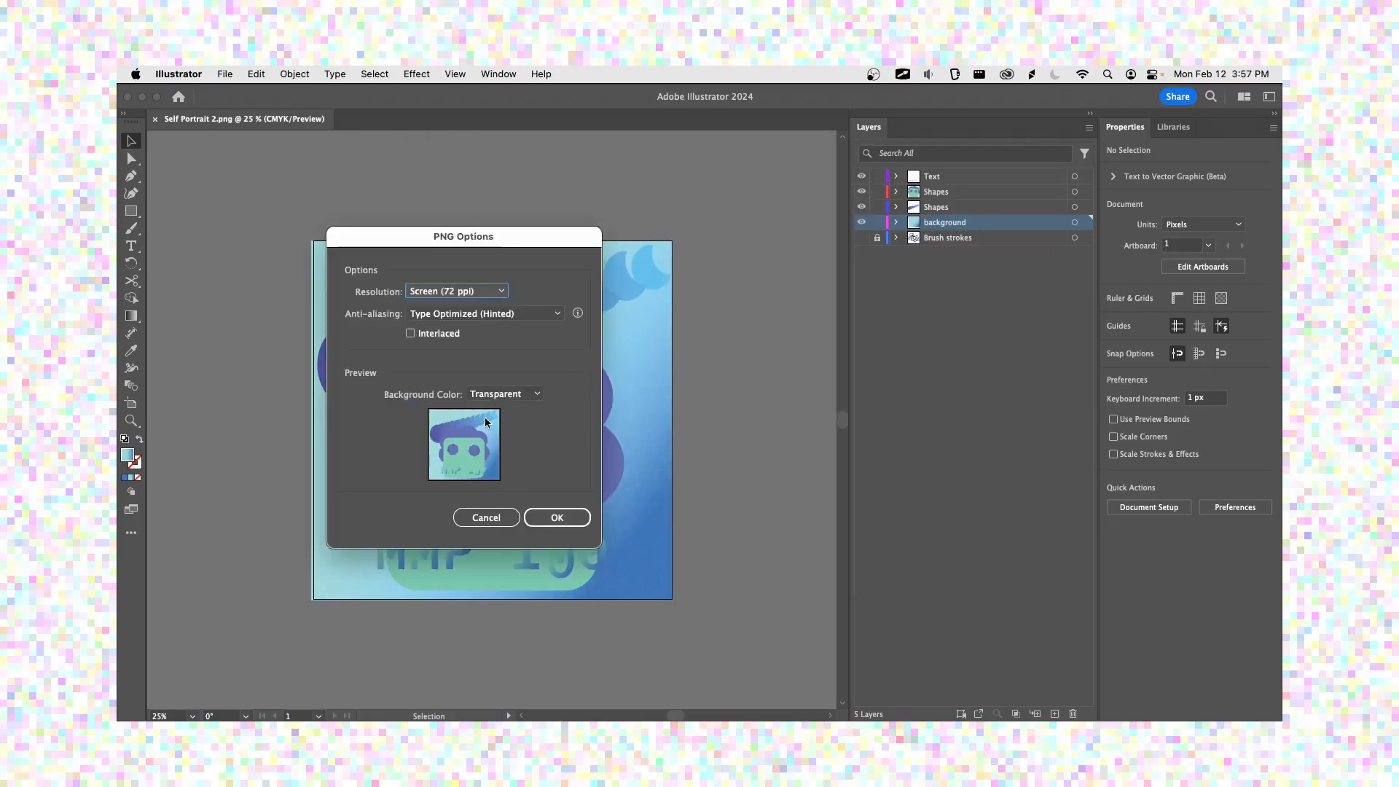
left_click(571, 521)
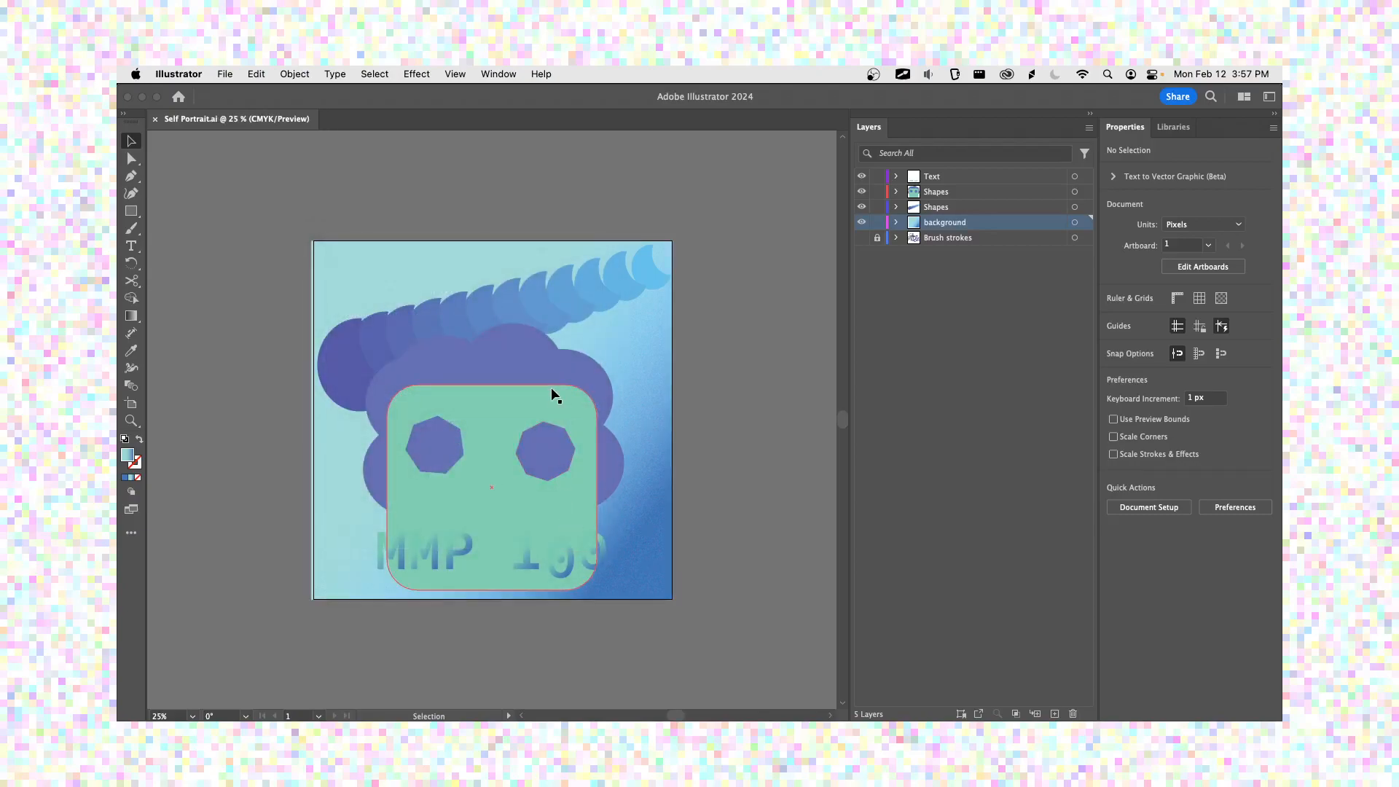
Switch to Finder and preview the exported Self Portrait 2.png at large size.
key("super+Tab")
key("super+Tab")
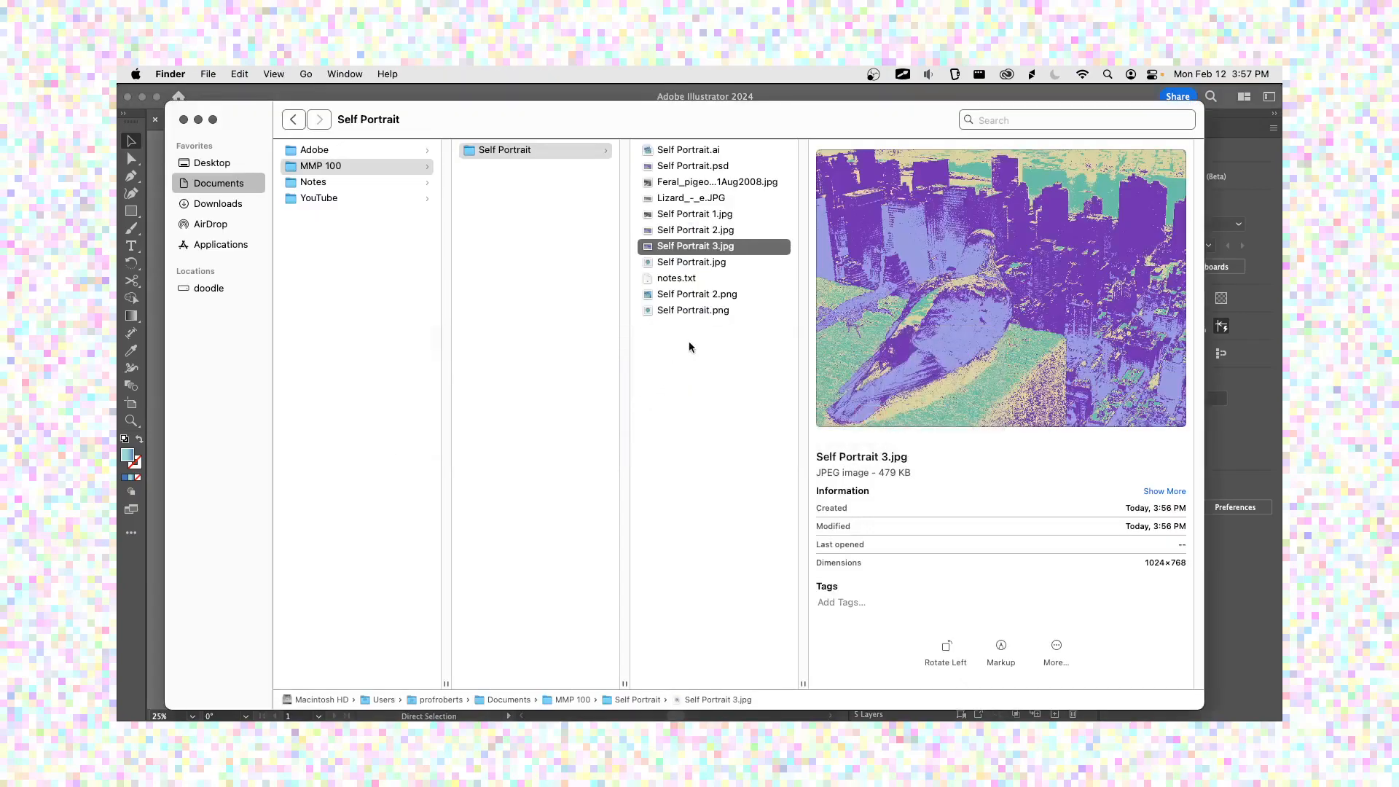
left_click(701, 295)
key("space")
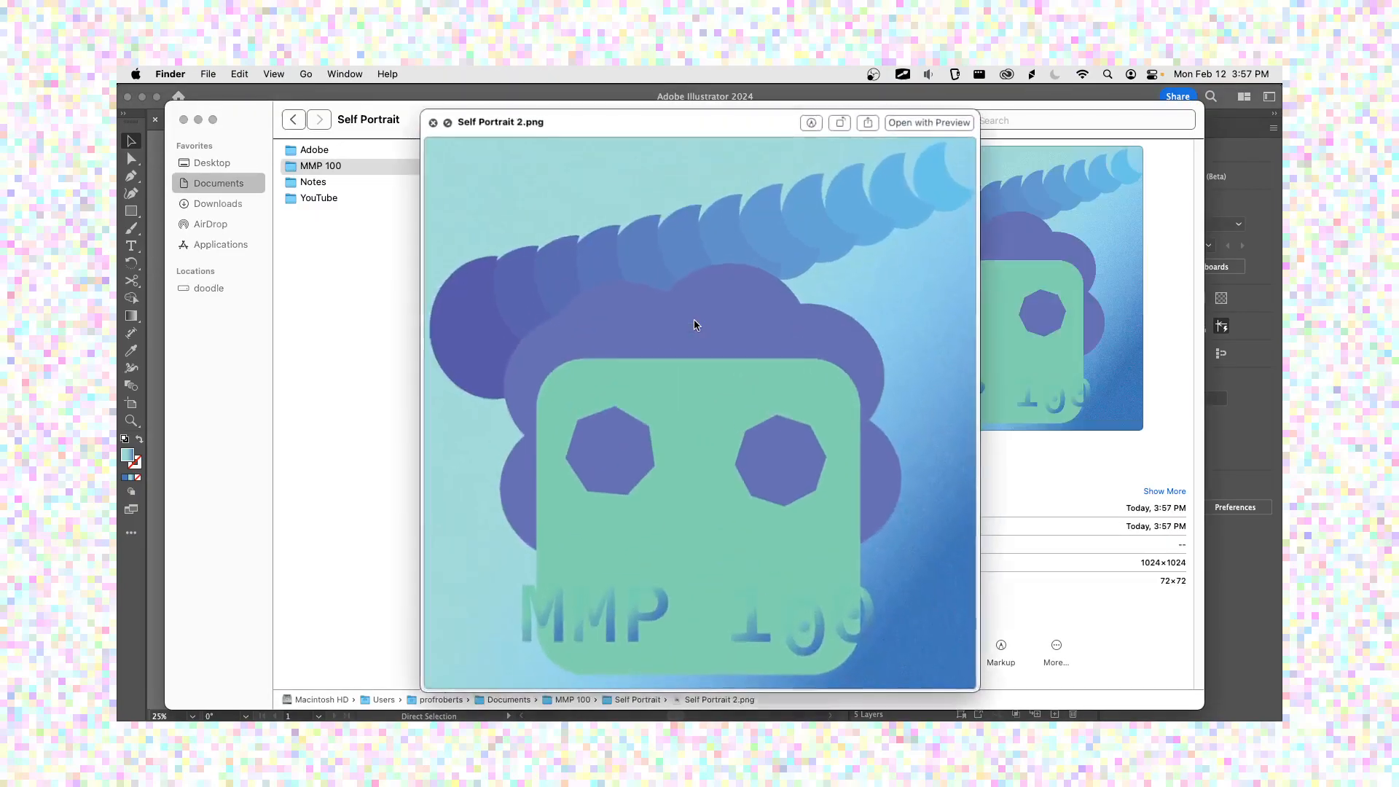
key("space")
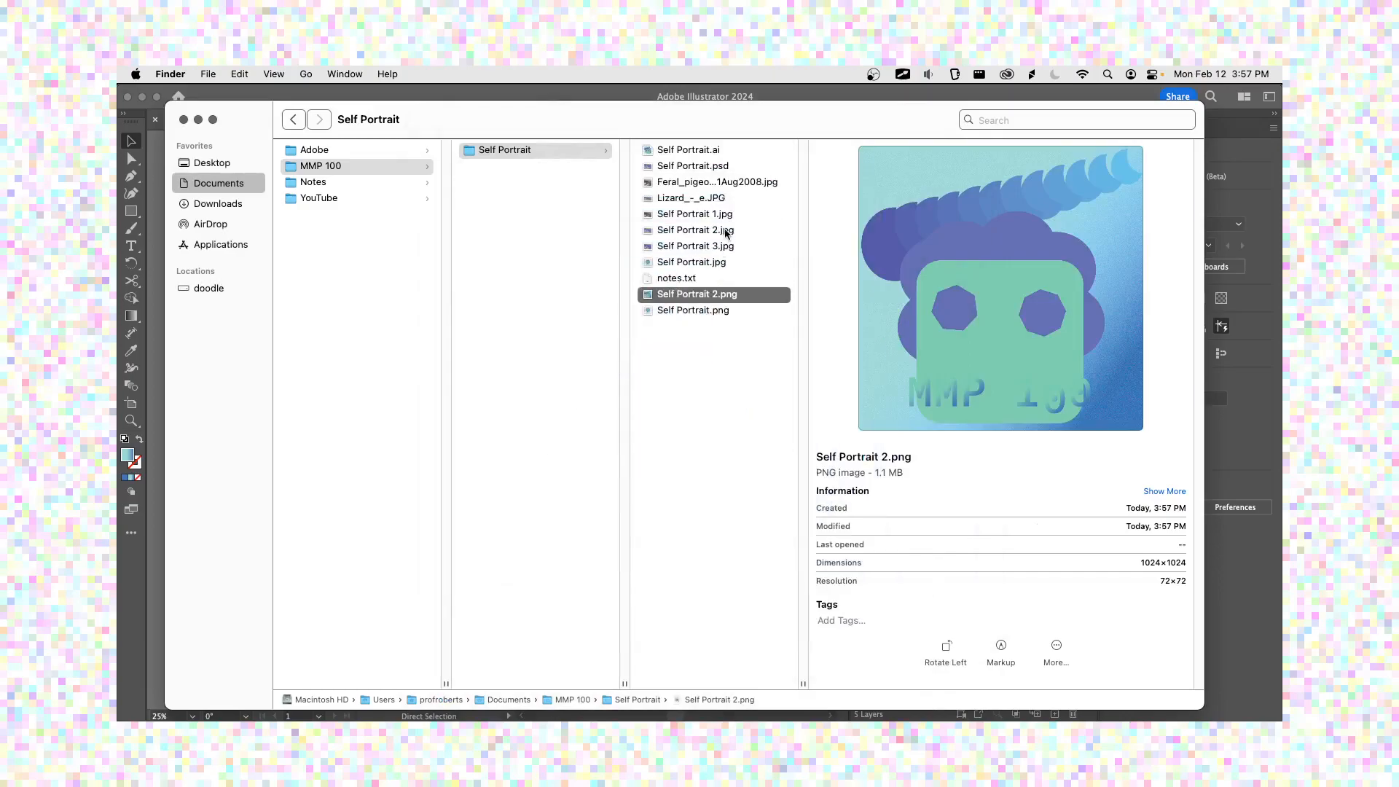
Compare the exported images by previewing Self Portrait 2.jpg, Self Portrait 3.jpg and Self Portrait 2.png.
left_click(726, 232)
key("space")
key("space")
left_click(705, 297)
key("space")
key("space")
left_click(749, 248)
key("space")
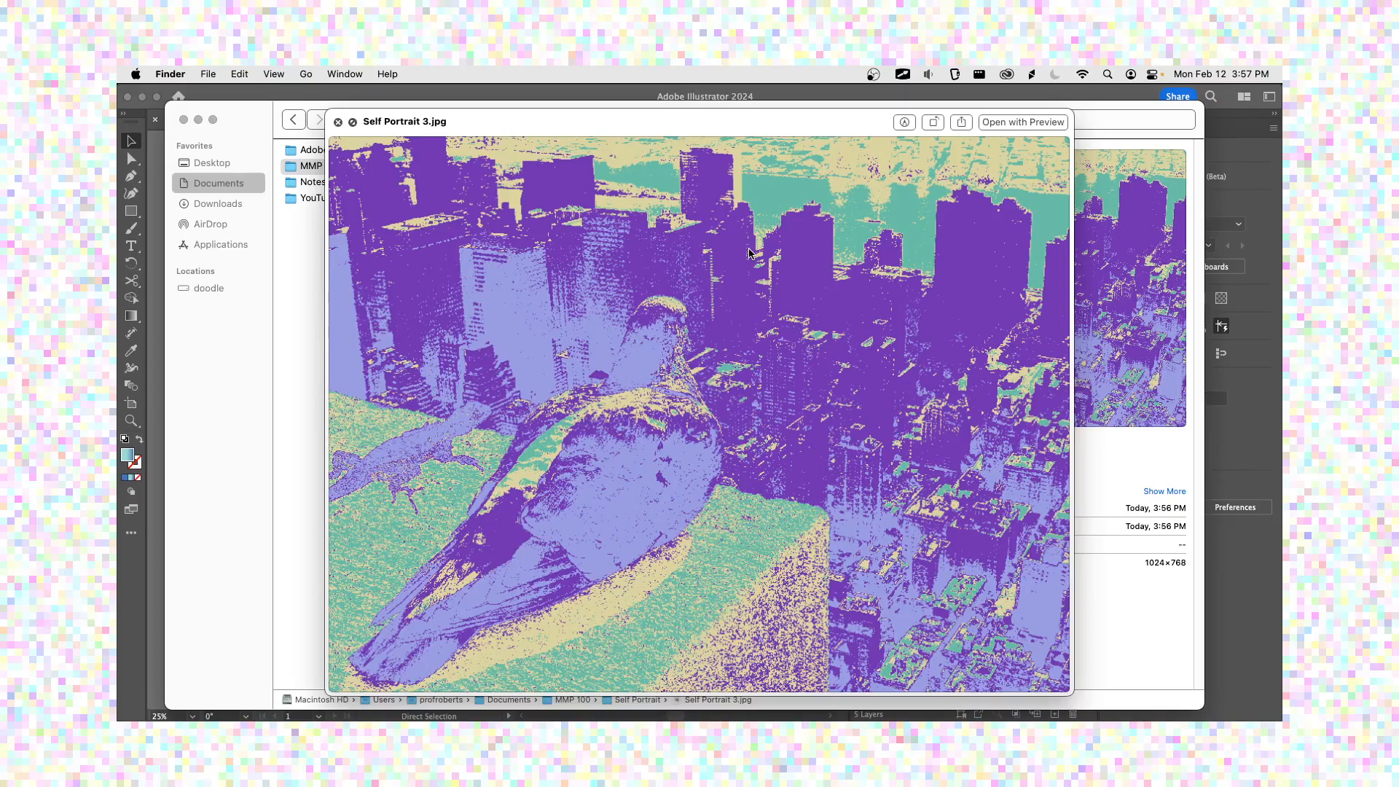
key("space")
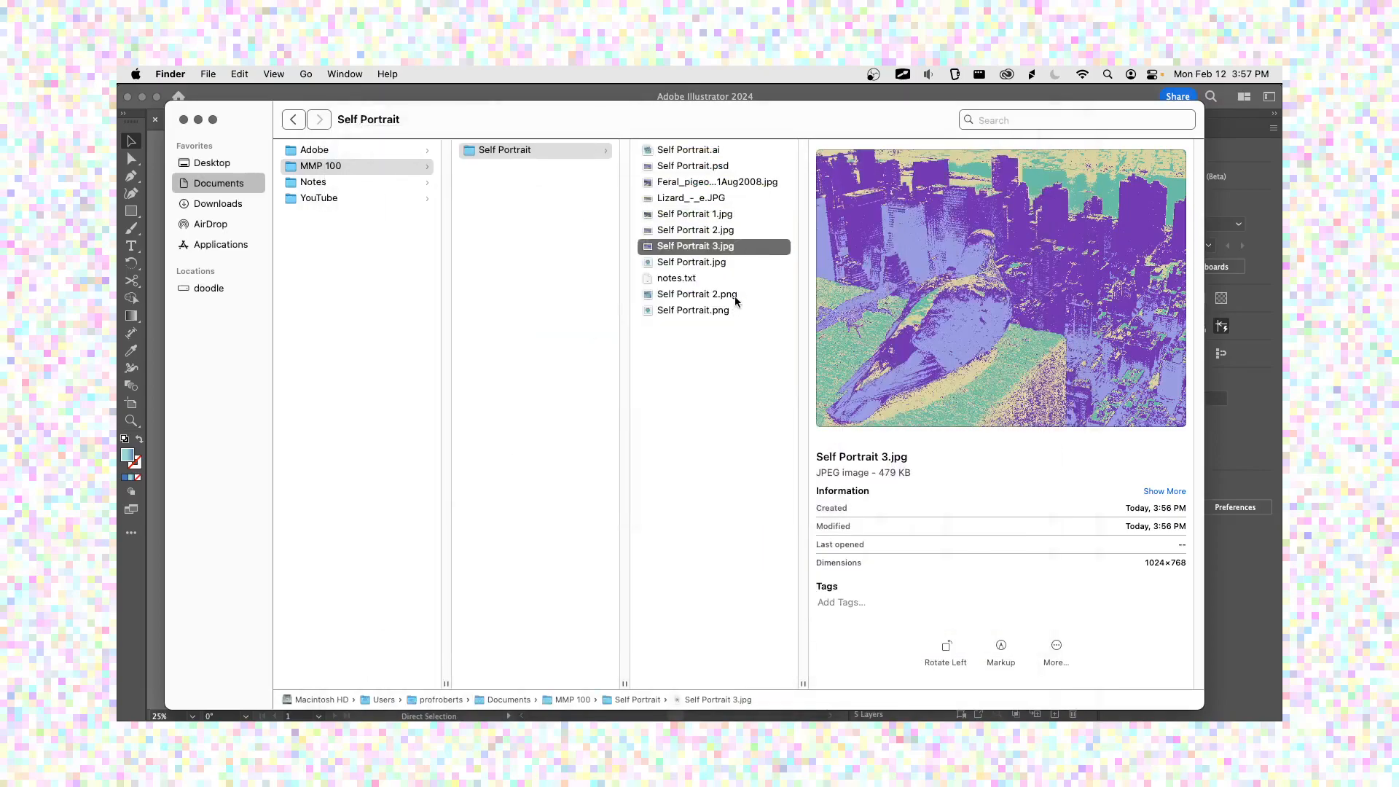
left_click(734, 296)
key("space")
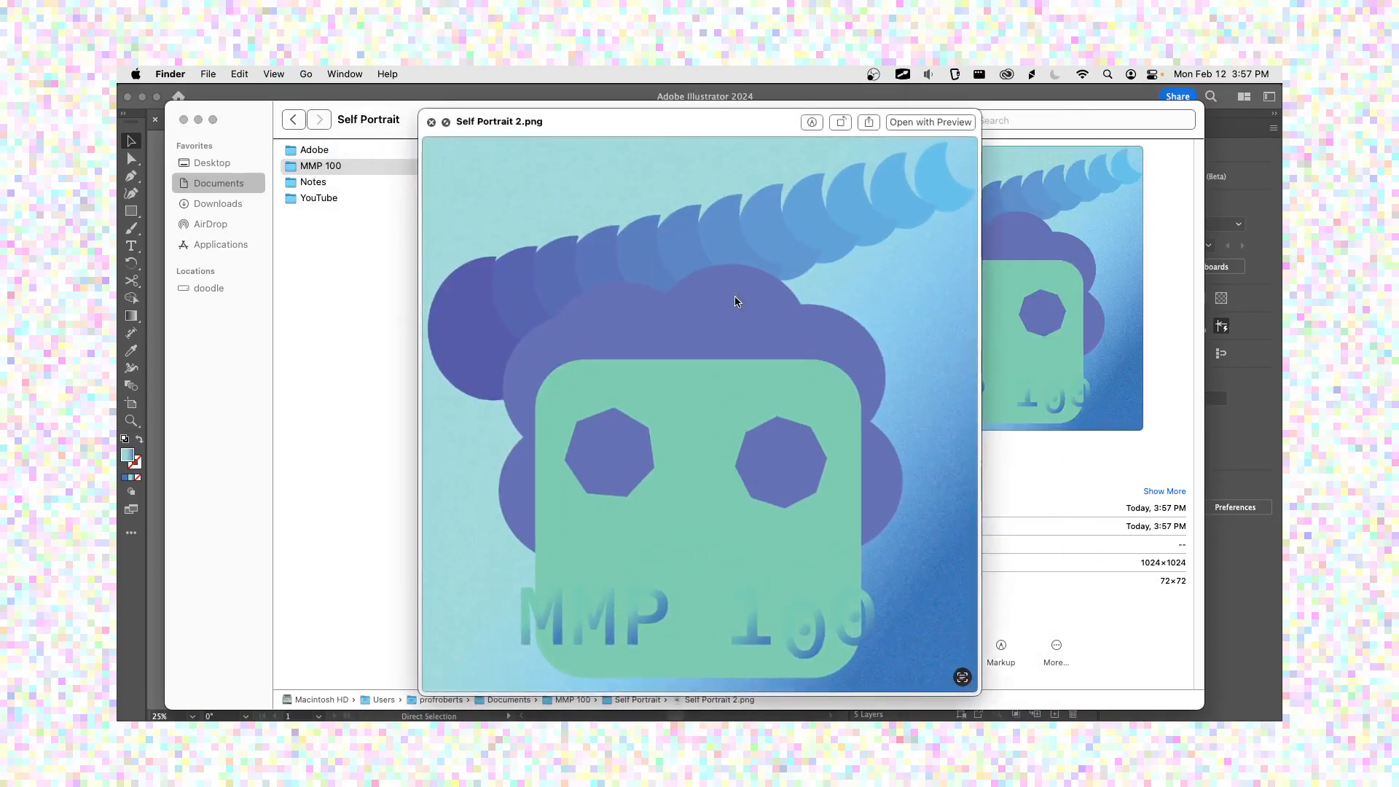
key("space")
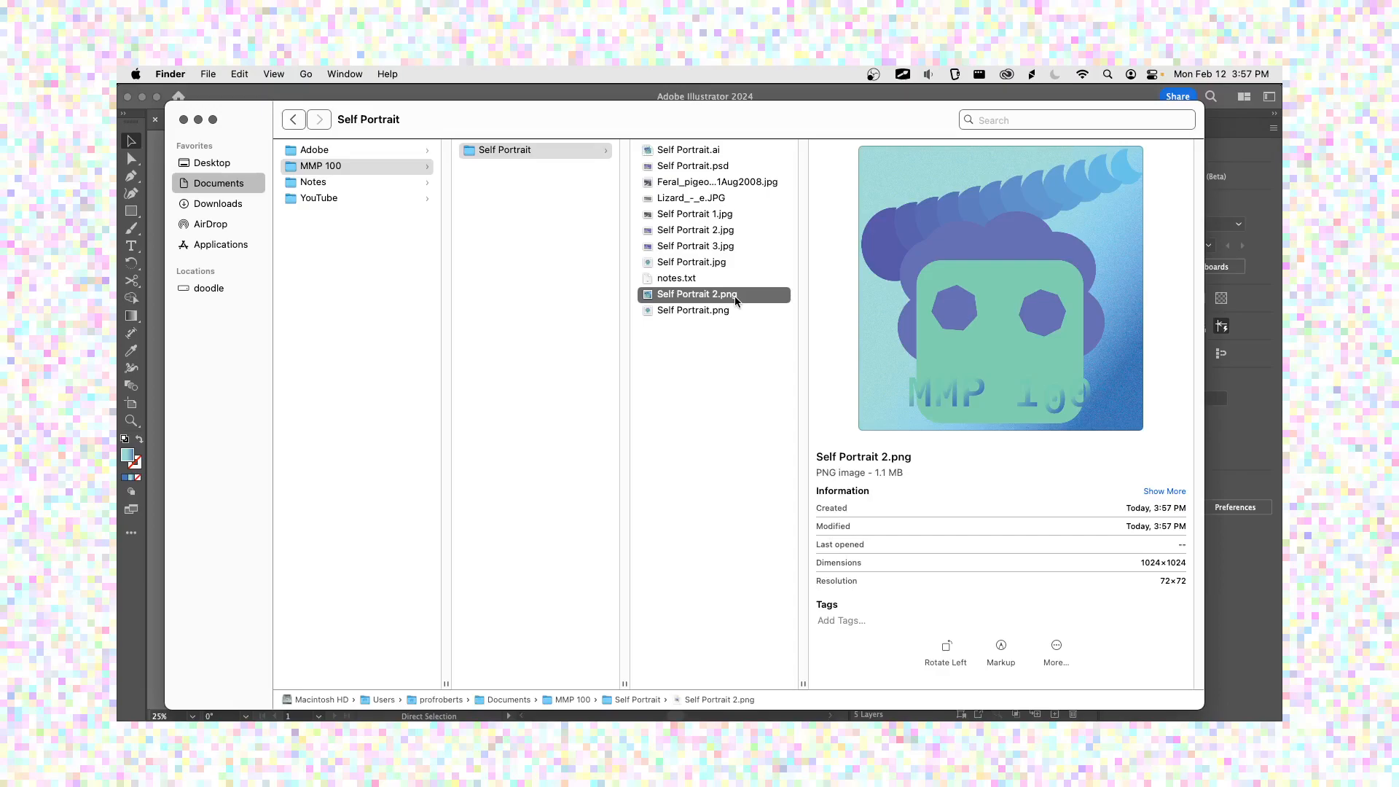
Switch to Chrome and open a new MMP 100 Spring 2024 Open Lab post in a separate tab.
key("super+Tab")
key("super+Tab")
key("super+Tab")
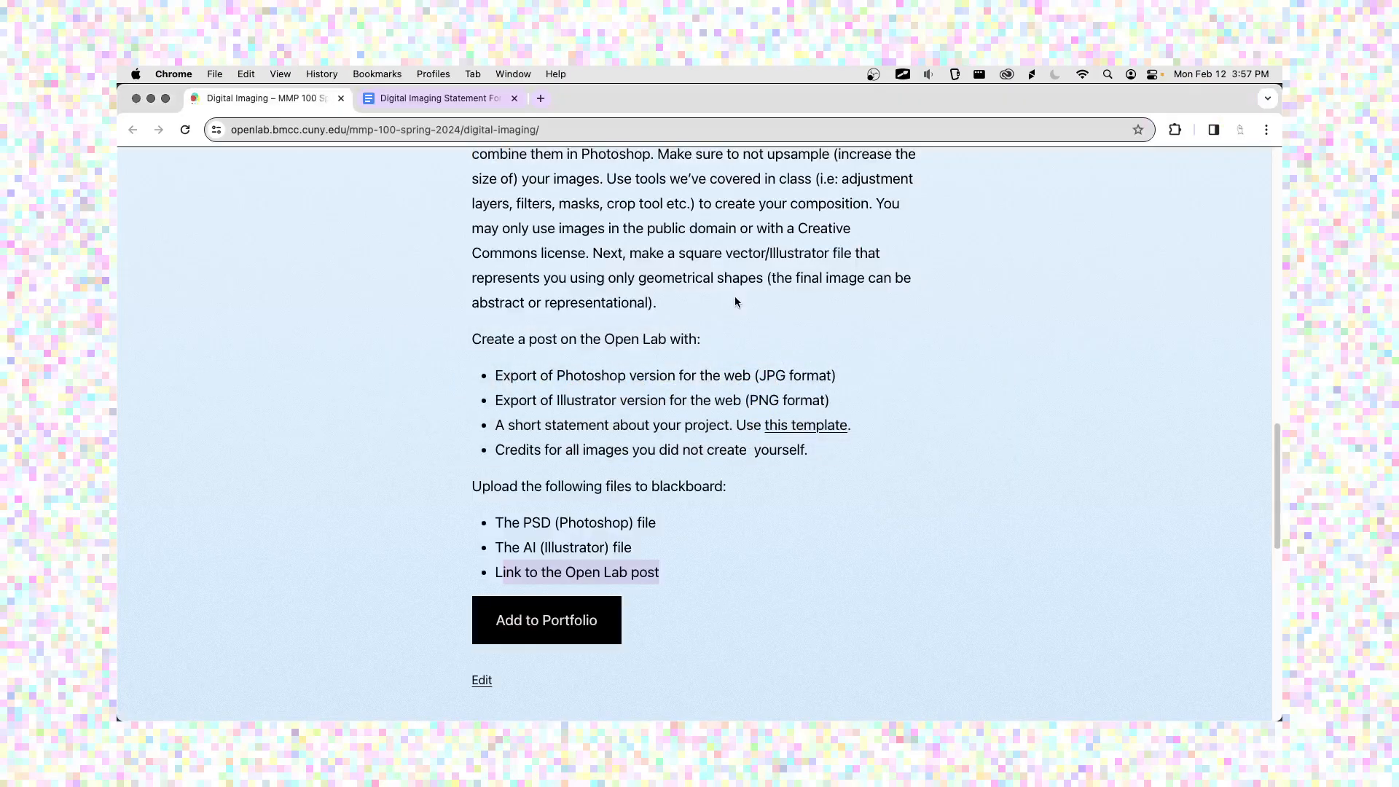
scroll(735, 299, "up", 15)
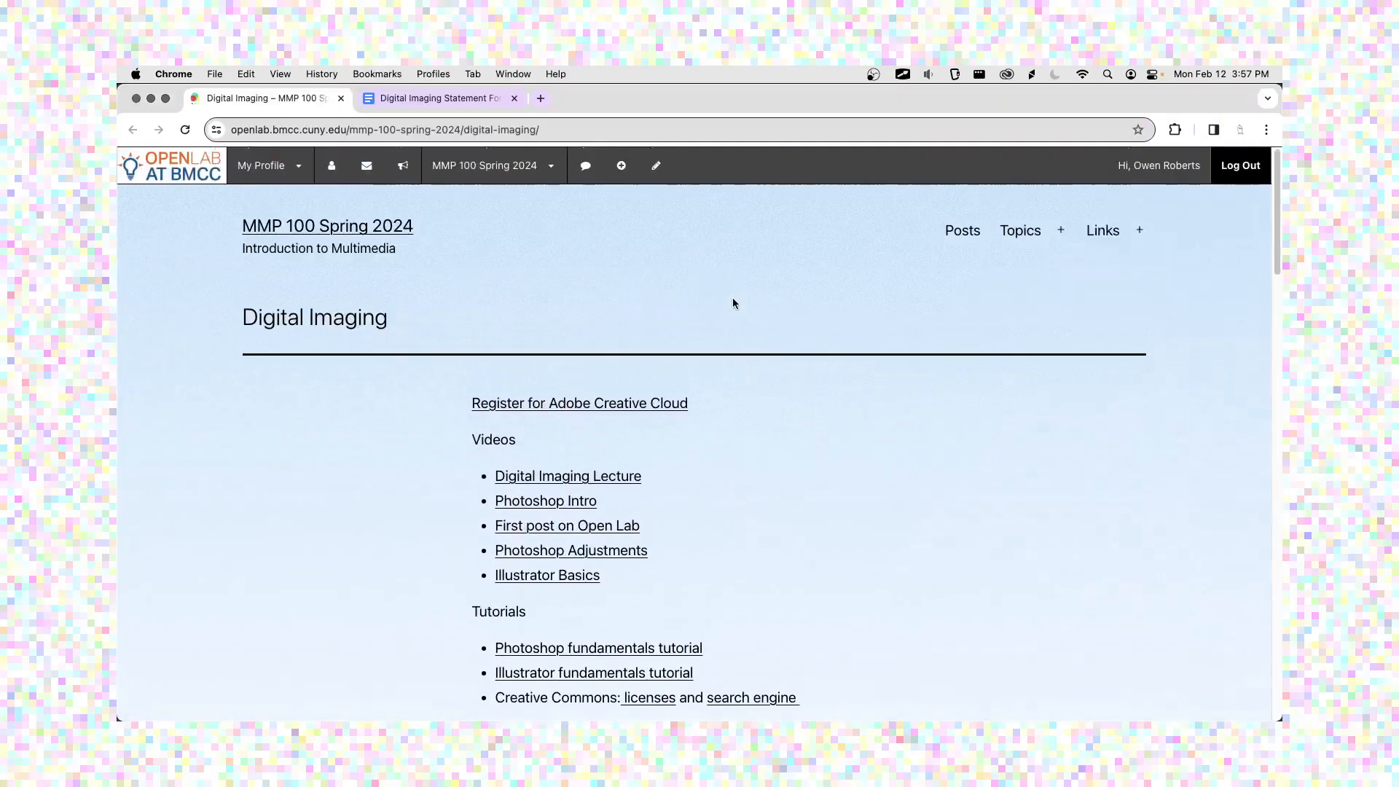
mouse_move(620, 178)
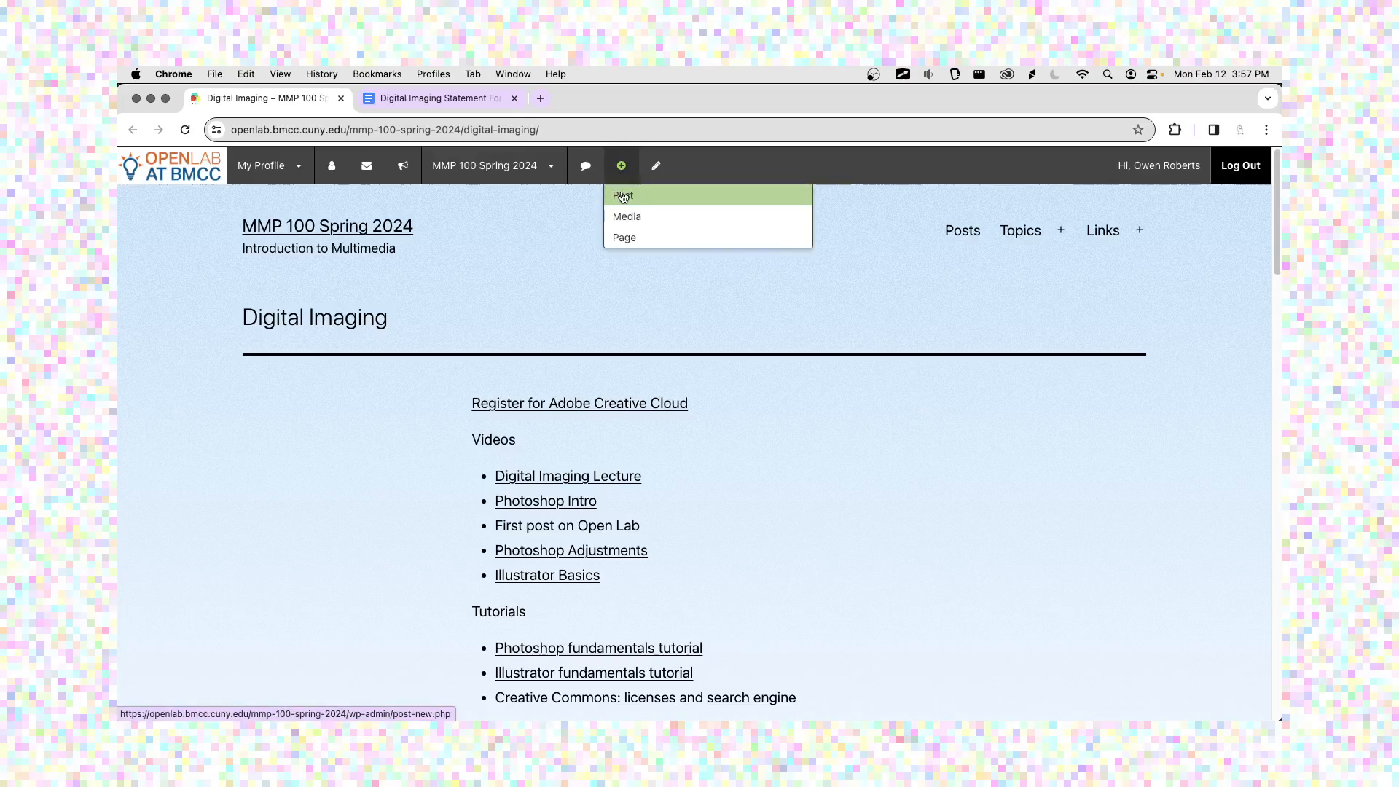
left_click(623, 197, "super")
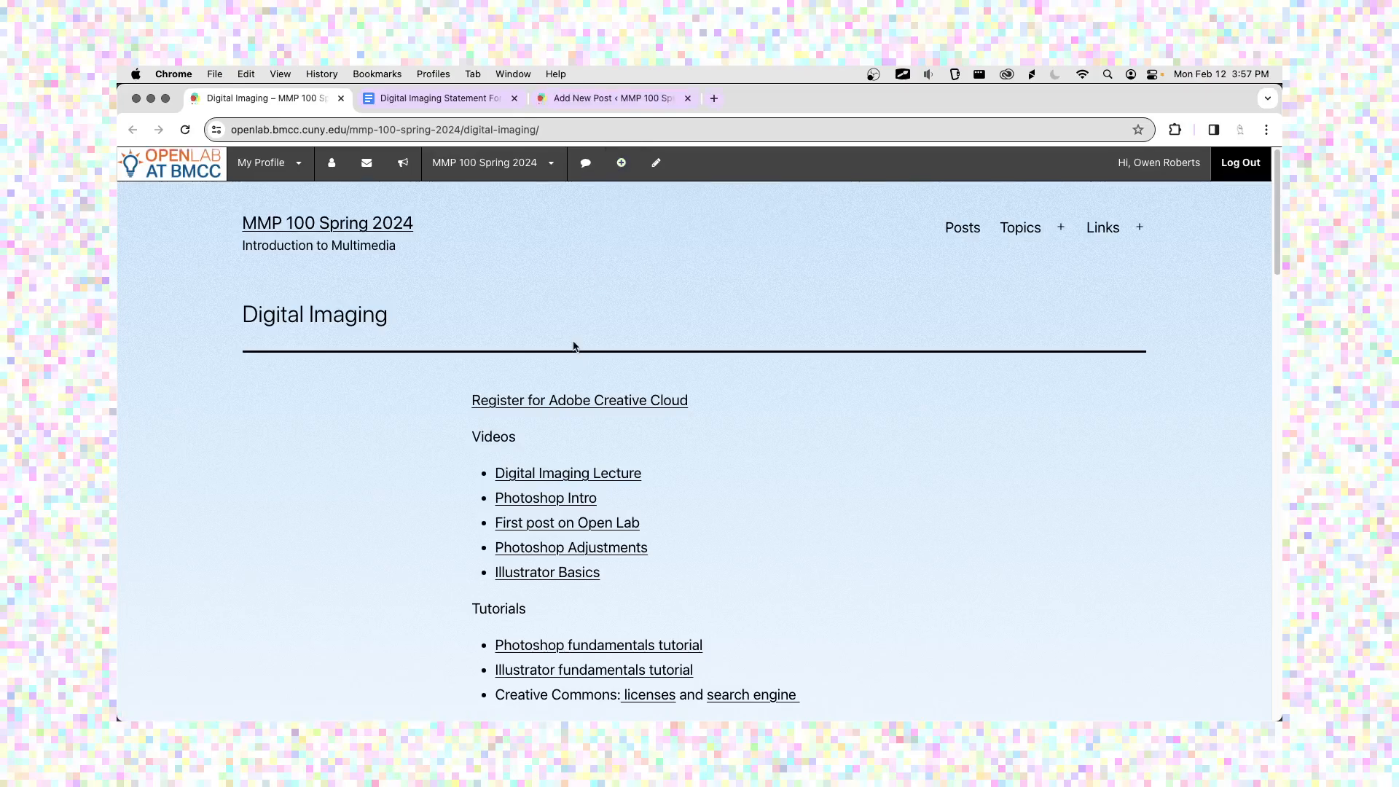
Review the Open Lab post and Blackboard upload requirements on the Digital Imaging page.
scroll(575, 347, "down", 12)
scroll(573, 345, "up", 2)
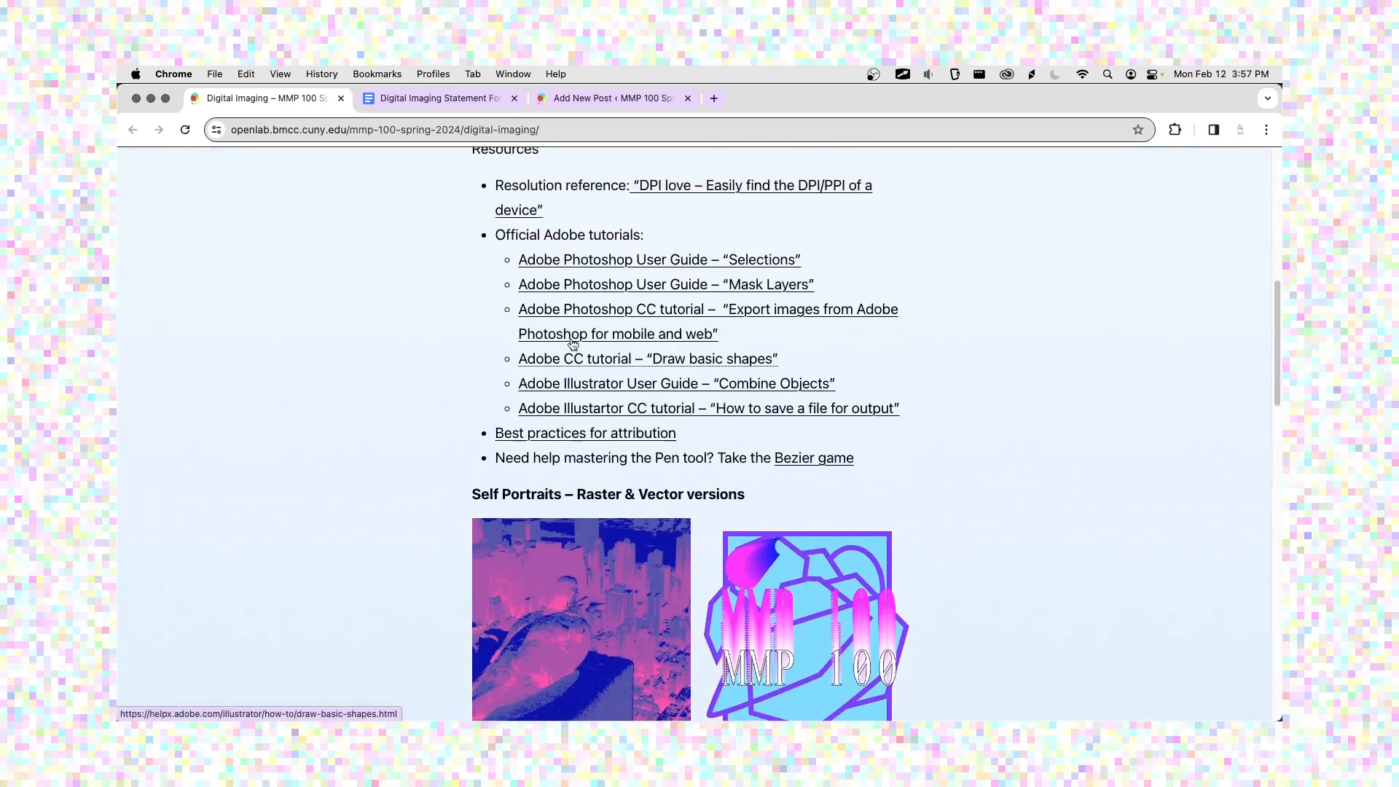
scroll(574, 345, "down", 10)
scroll(571, 339, "down", 1)
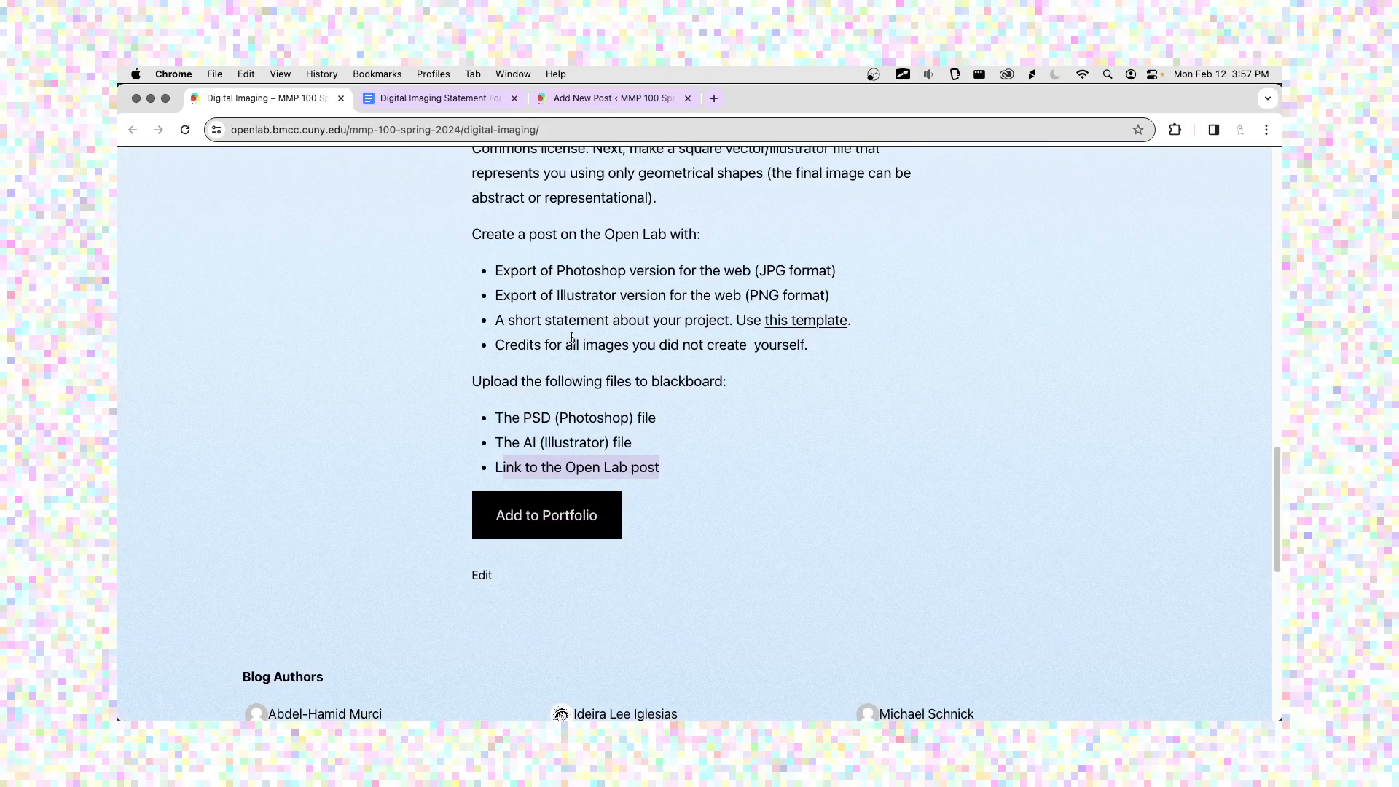
Return to the new Open Lab post and assign it to the Self Portrait category.
left_click(591, 102)
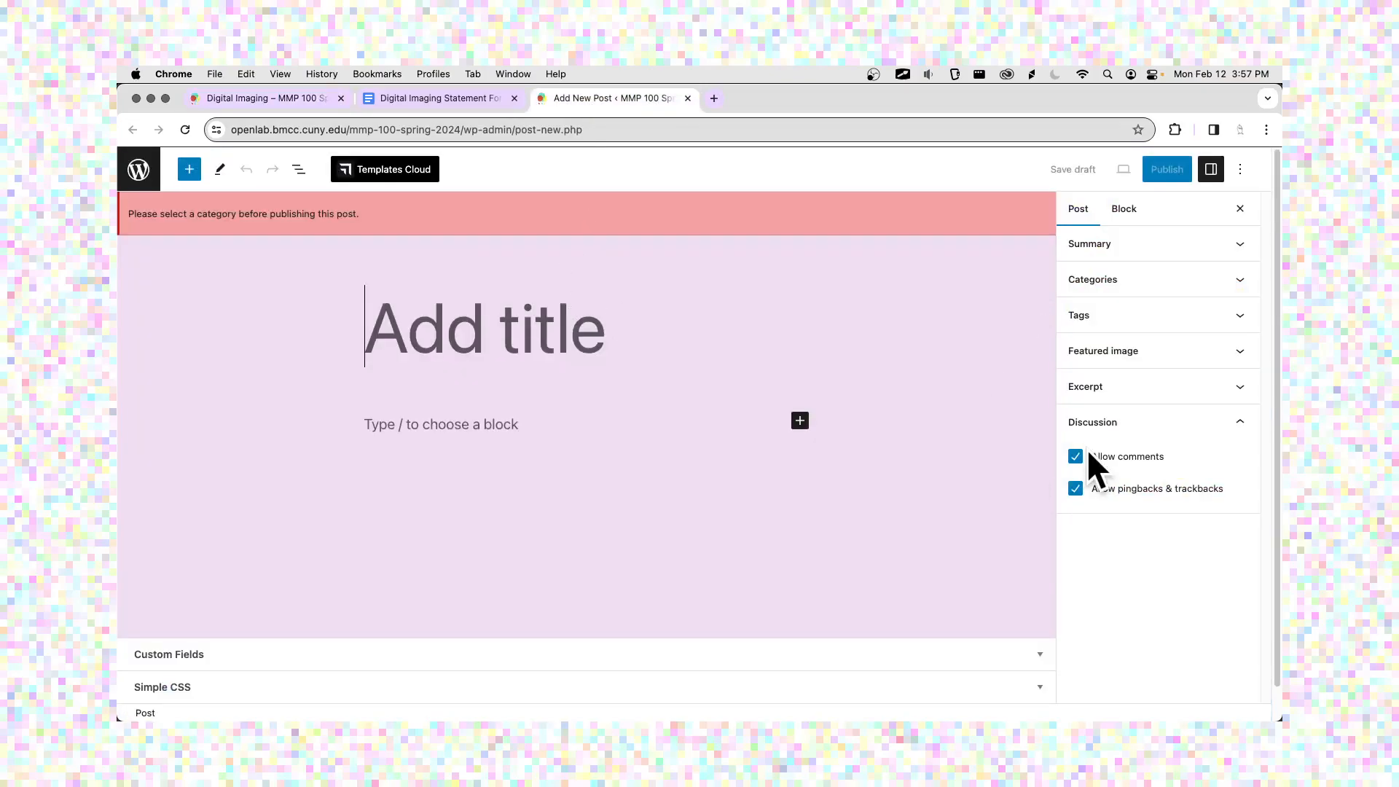
left_click(1211, 169)
left_click(1211, 169)
left_click(1122, 282)
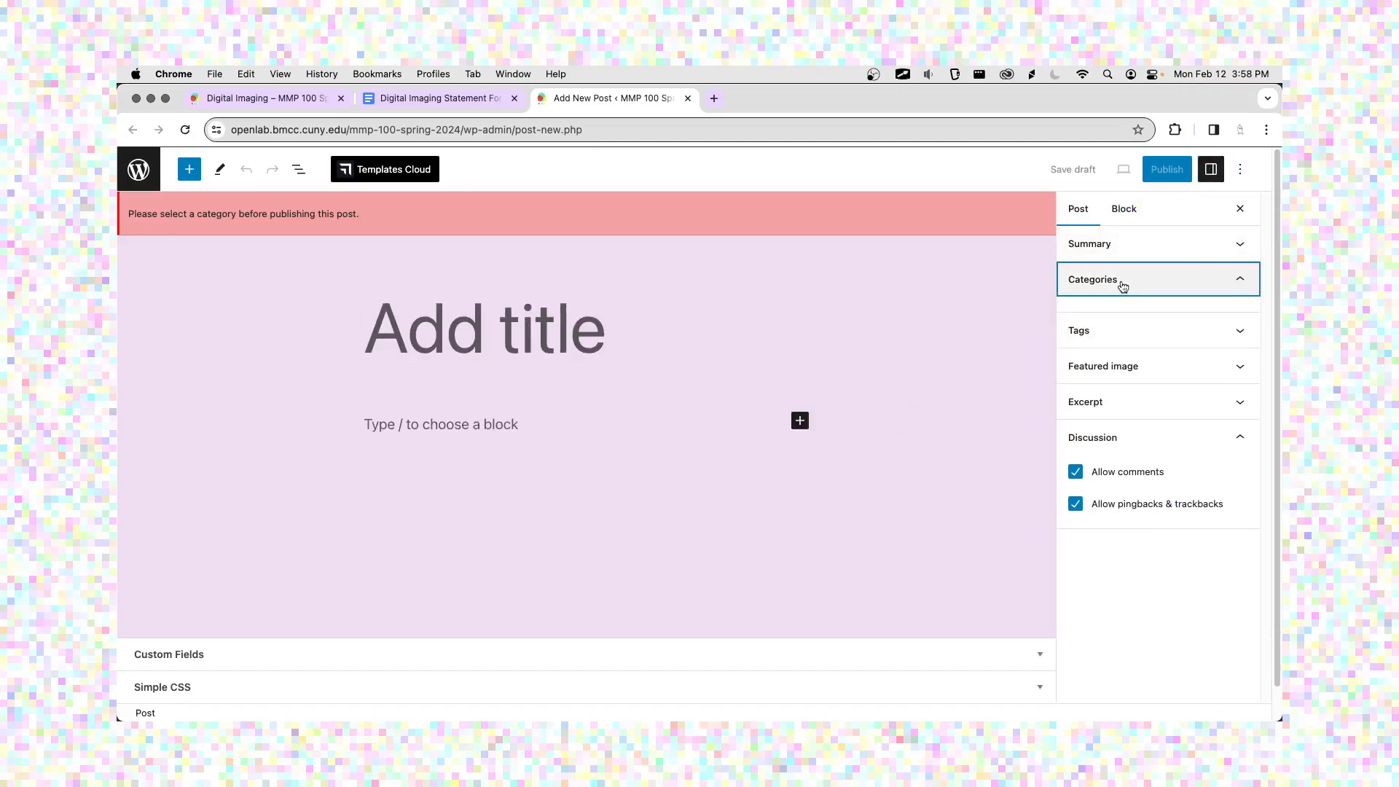
left_click(1119, 445)
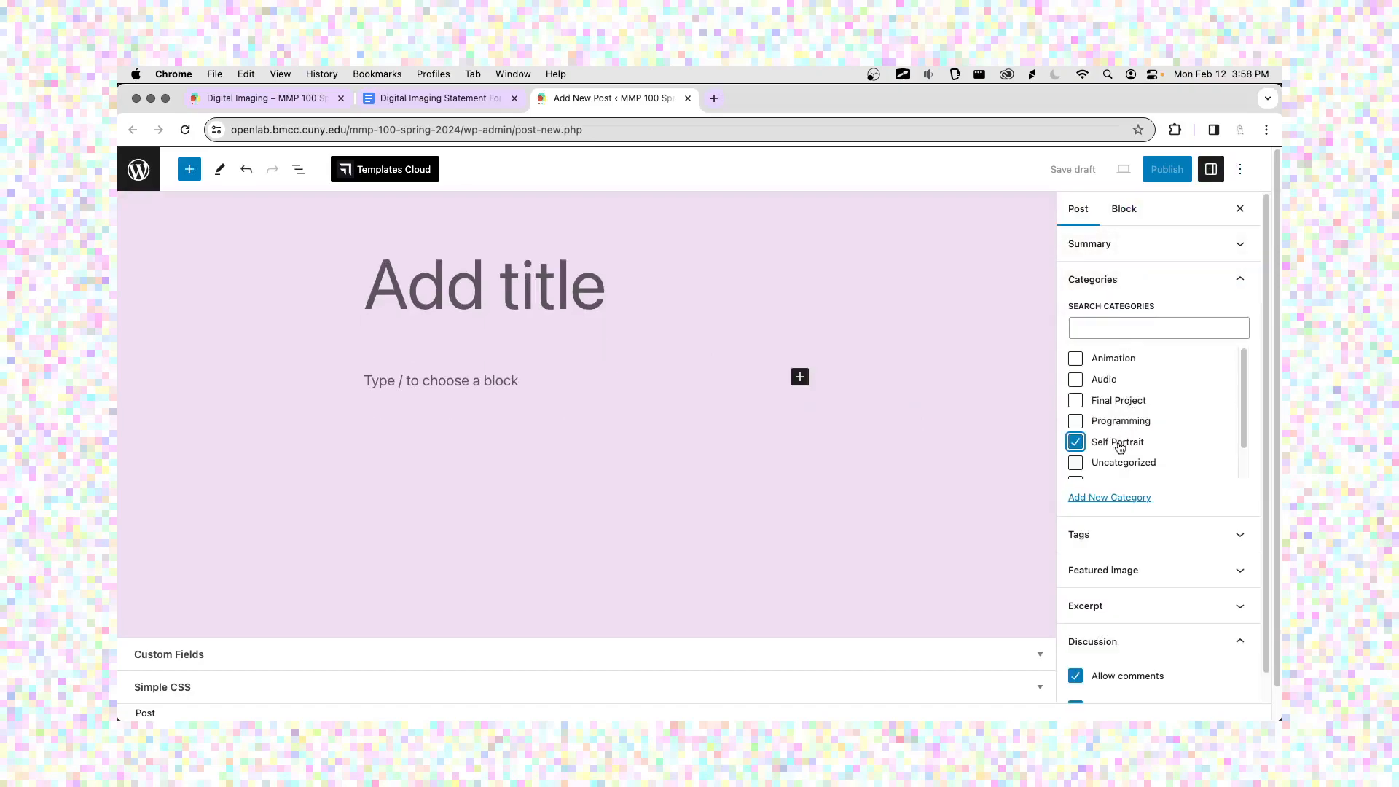
left_click(1155, 291)
Title the post "My Self Portrait".
left_click(548, 277)
type("M")
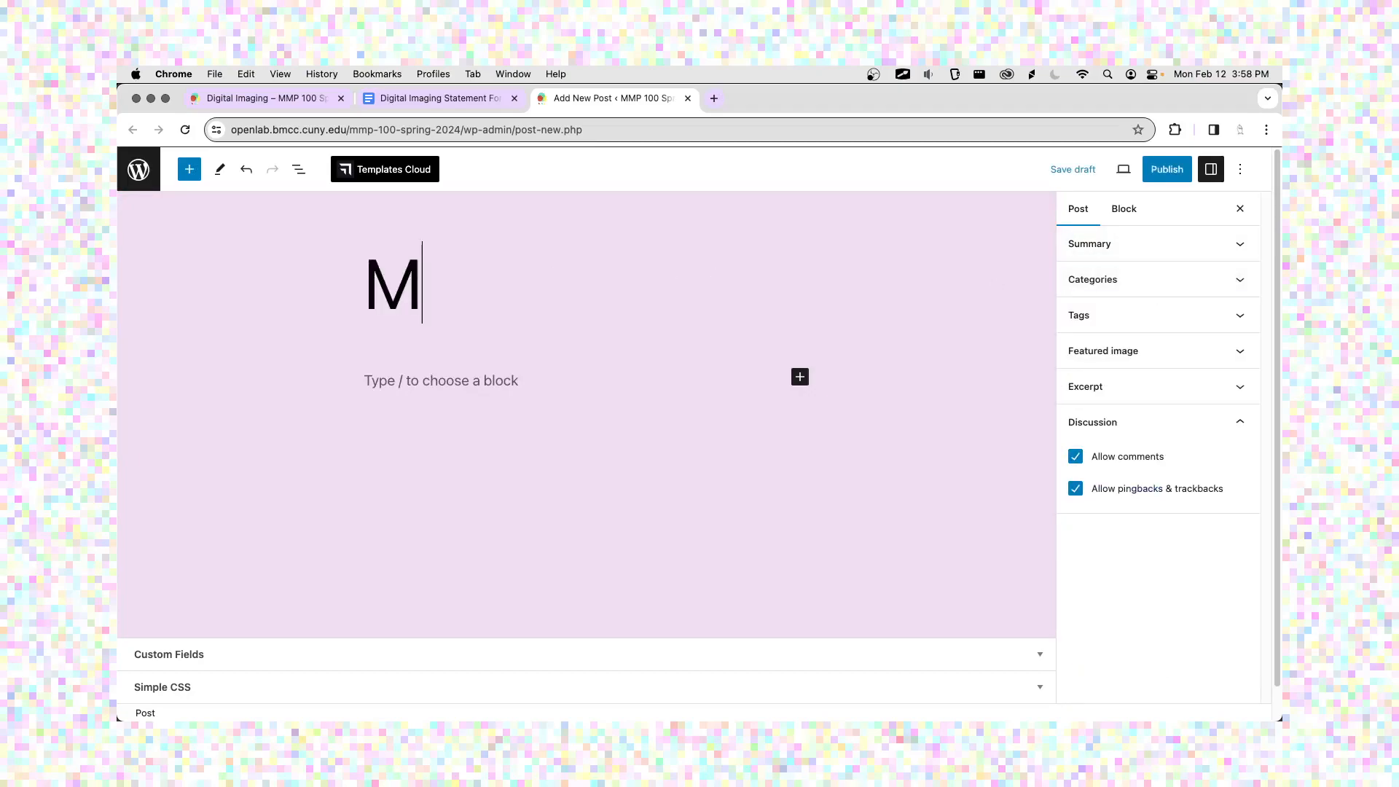
type("y Sewl")
key("BackSpace")
key("BackSpace")
type("lf")
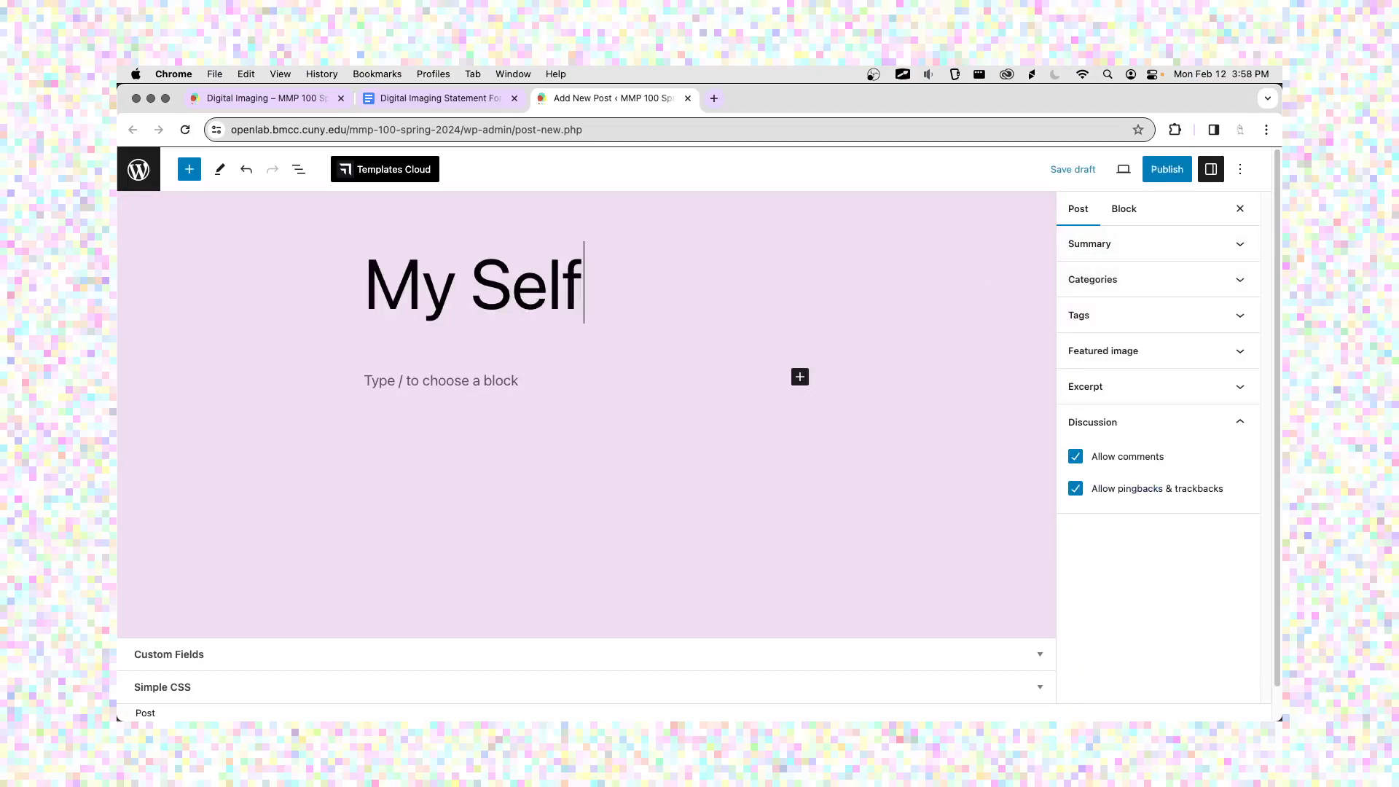
type(" Portrait")
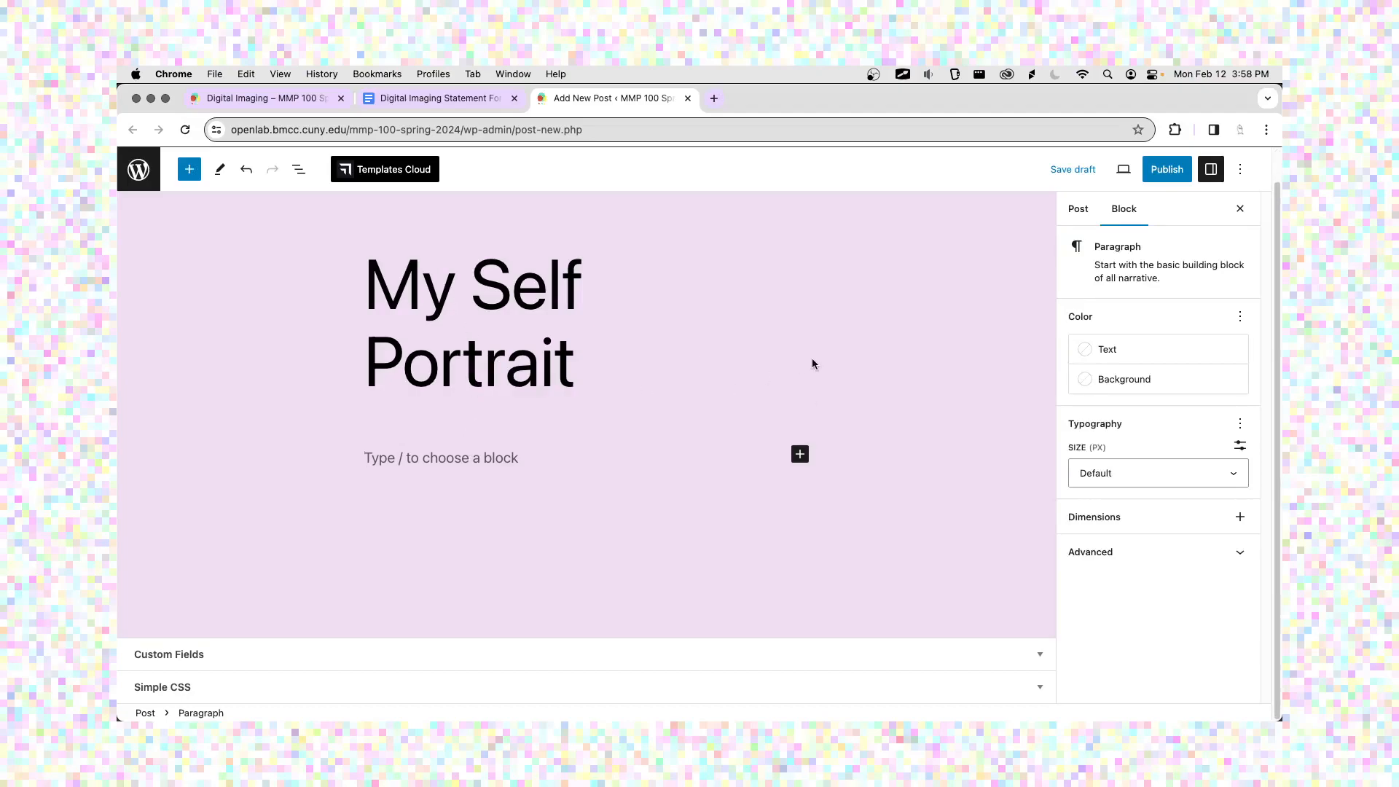
Upload Self Portrait 3.jpg from Documents > MMP 100 > Self Portrait into an image block below the title, and start a paragraph beneath it.
left_click(794, 453)
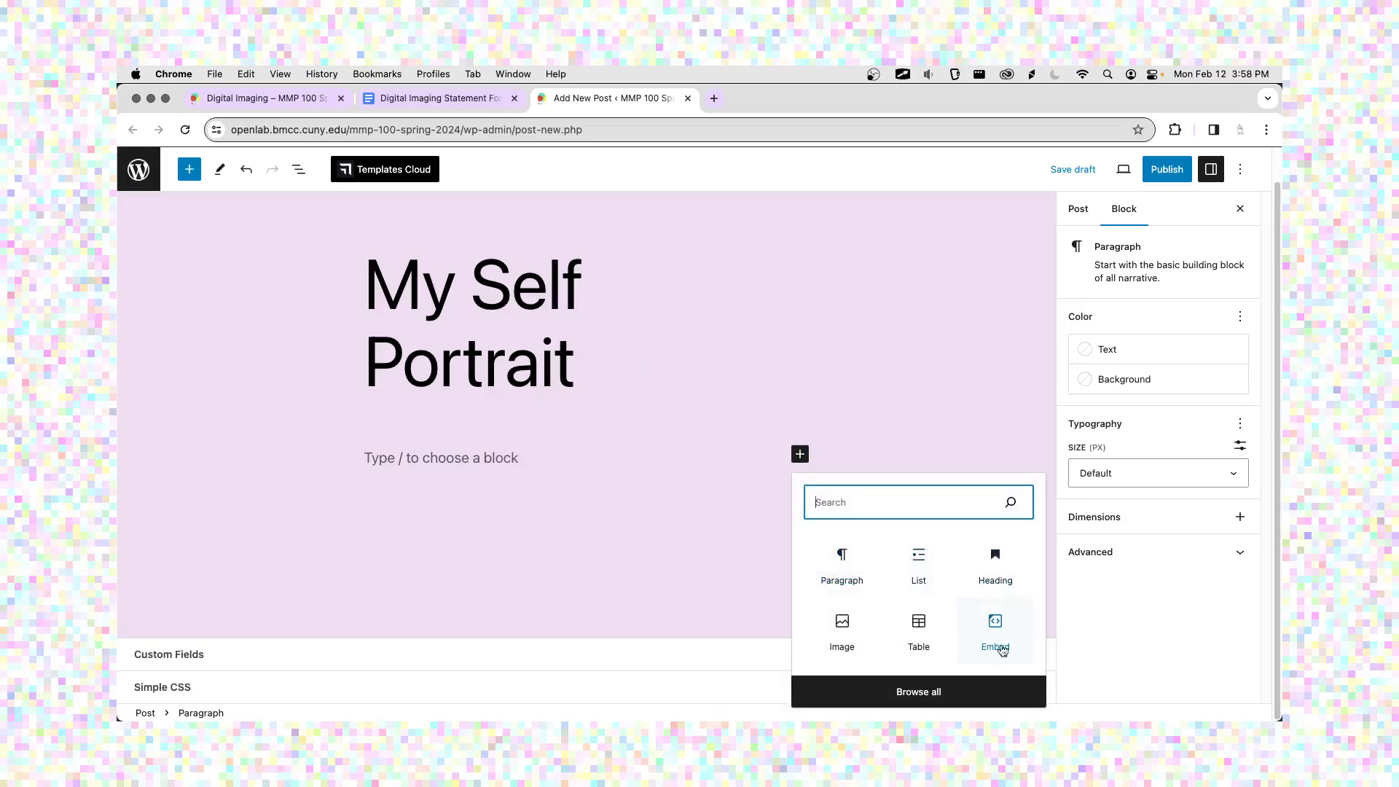
left_click(848, 652)
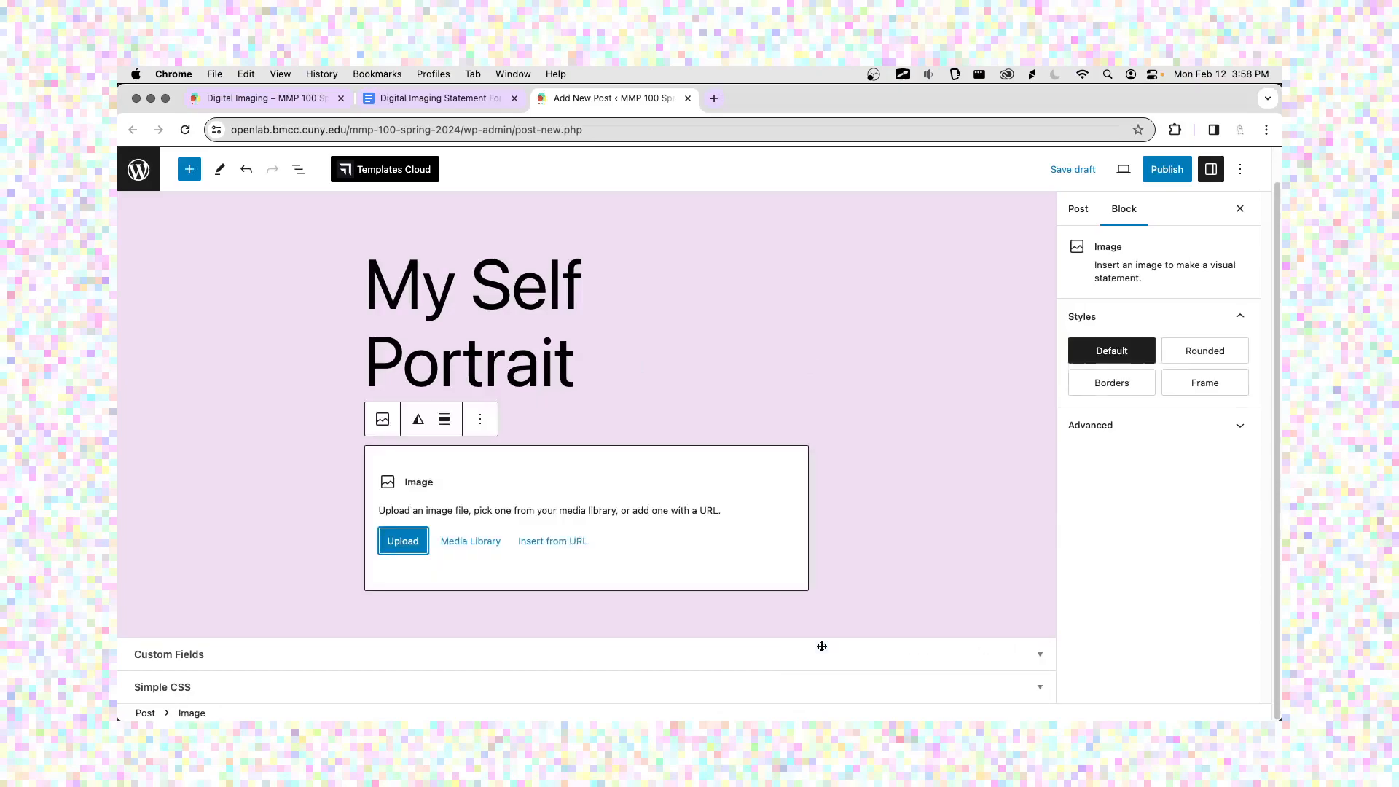
left_click(421, 555)
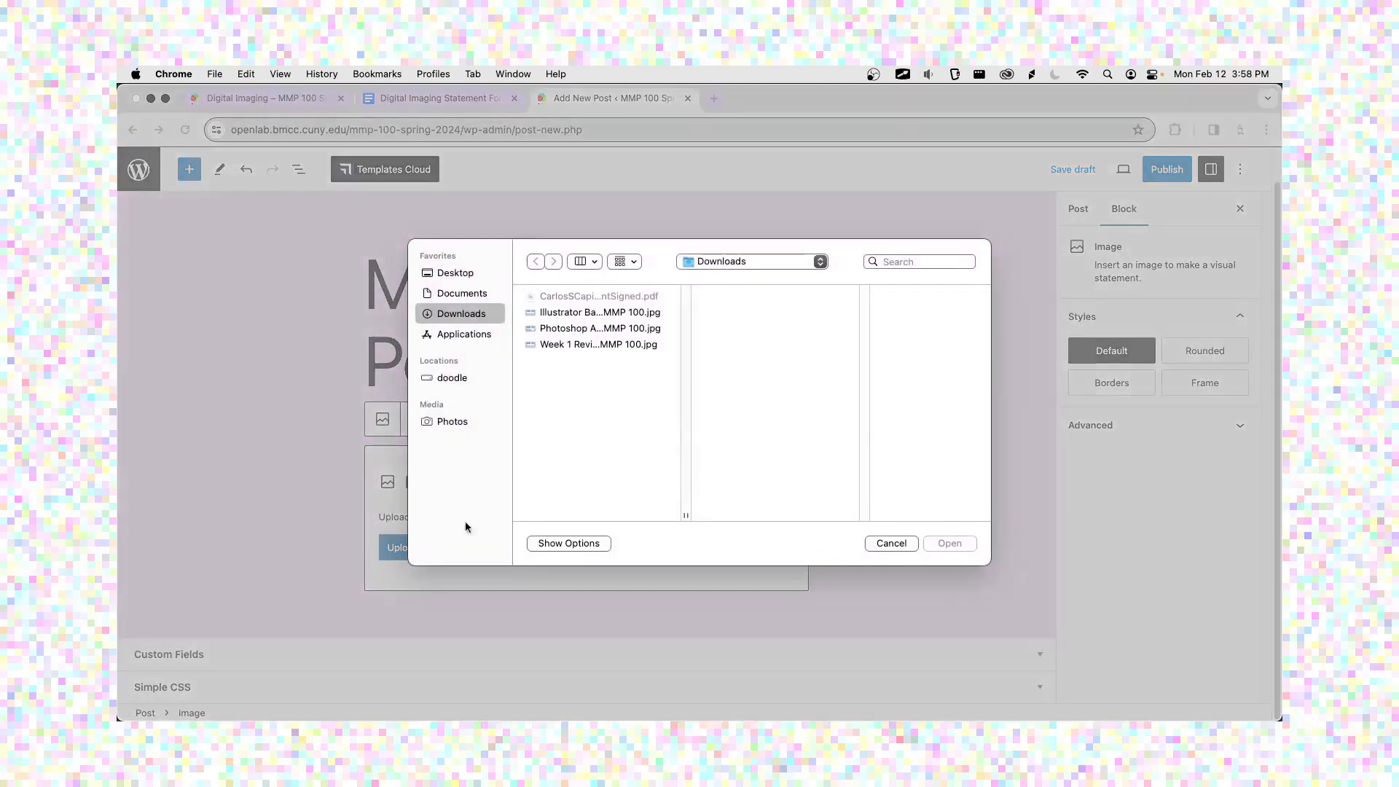
left_click(489, 291)
left_click(562, 313)
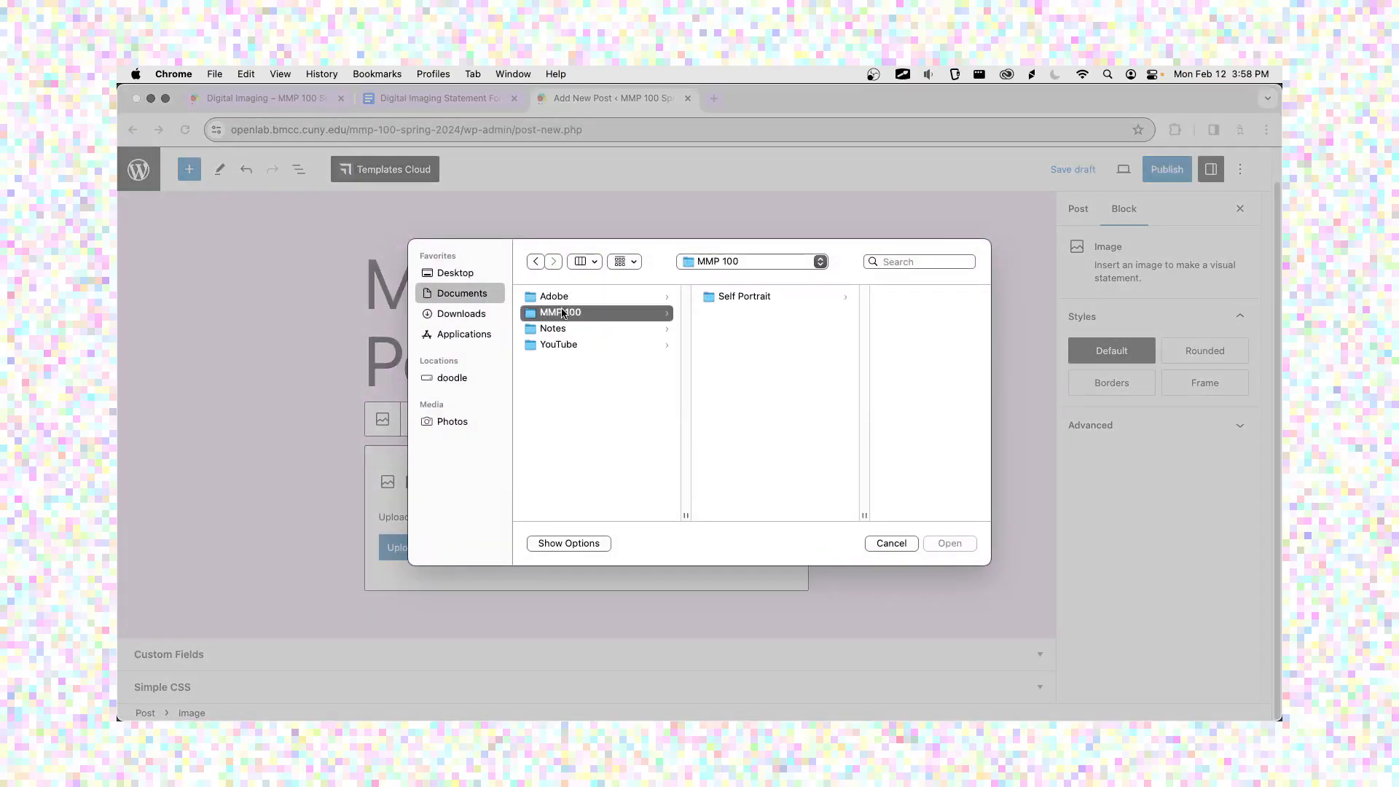
left_click(745, 295)
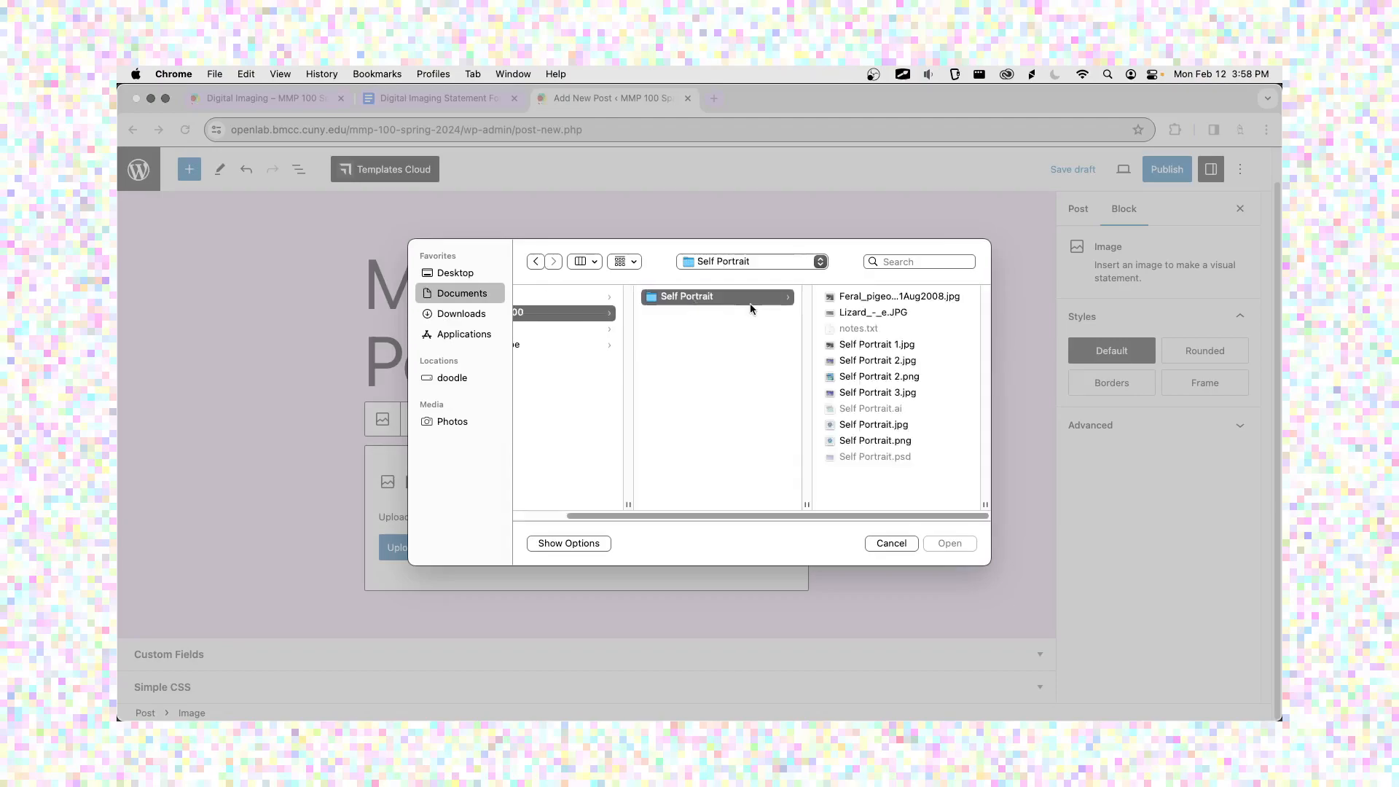
left_click(859, 392)
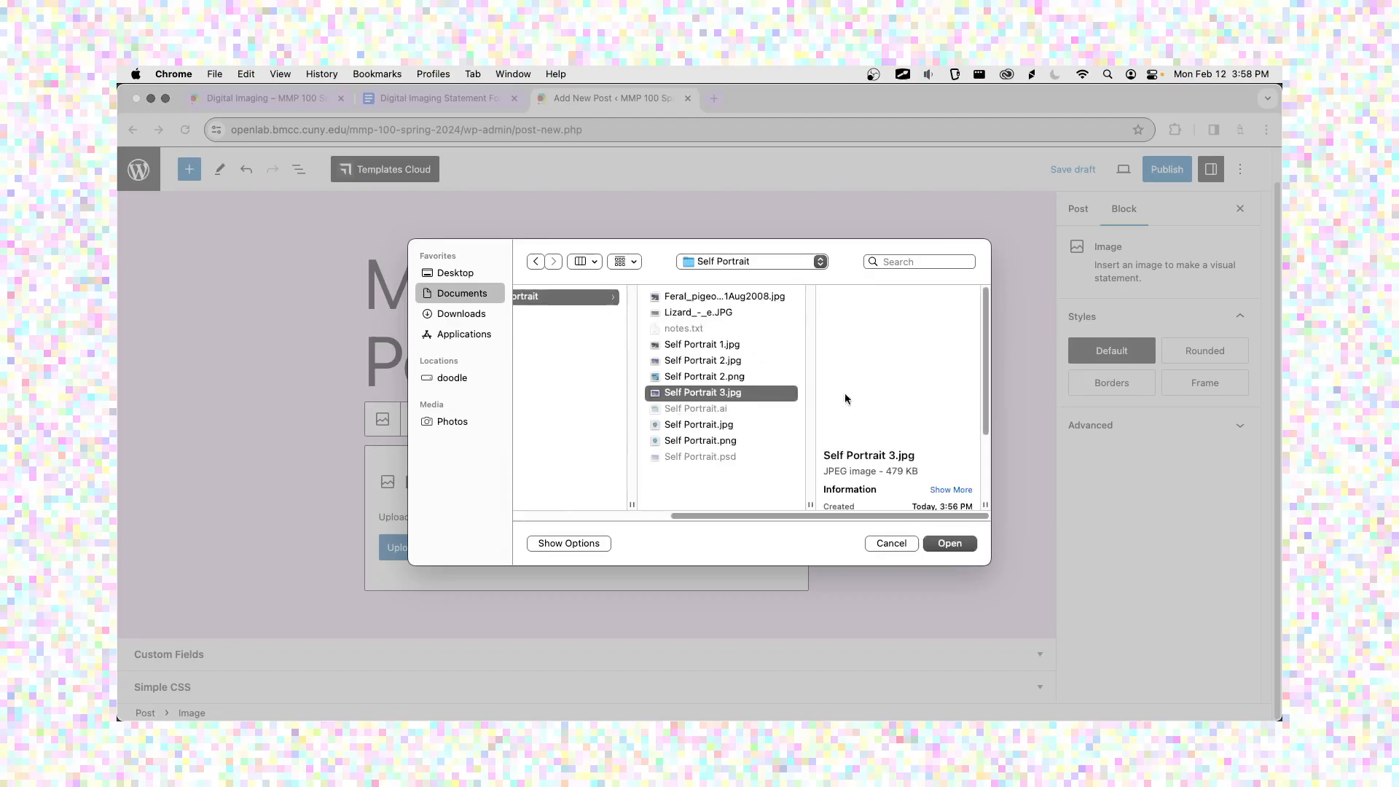
left_click(950, 544)
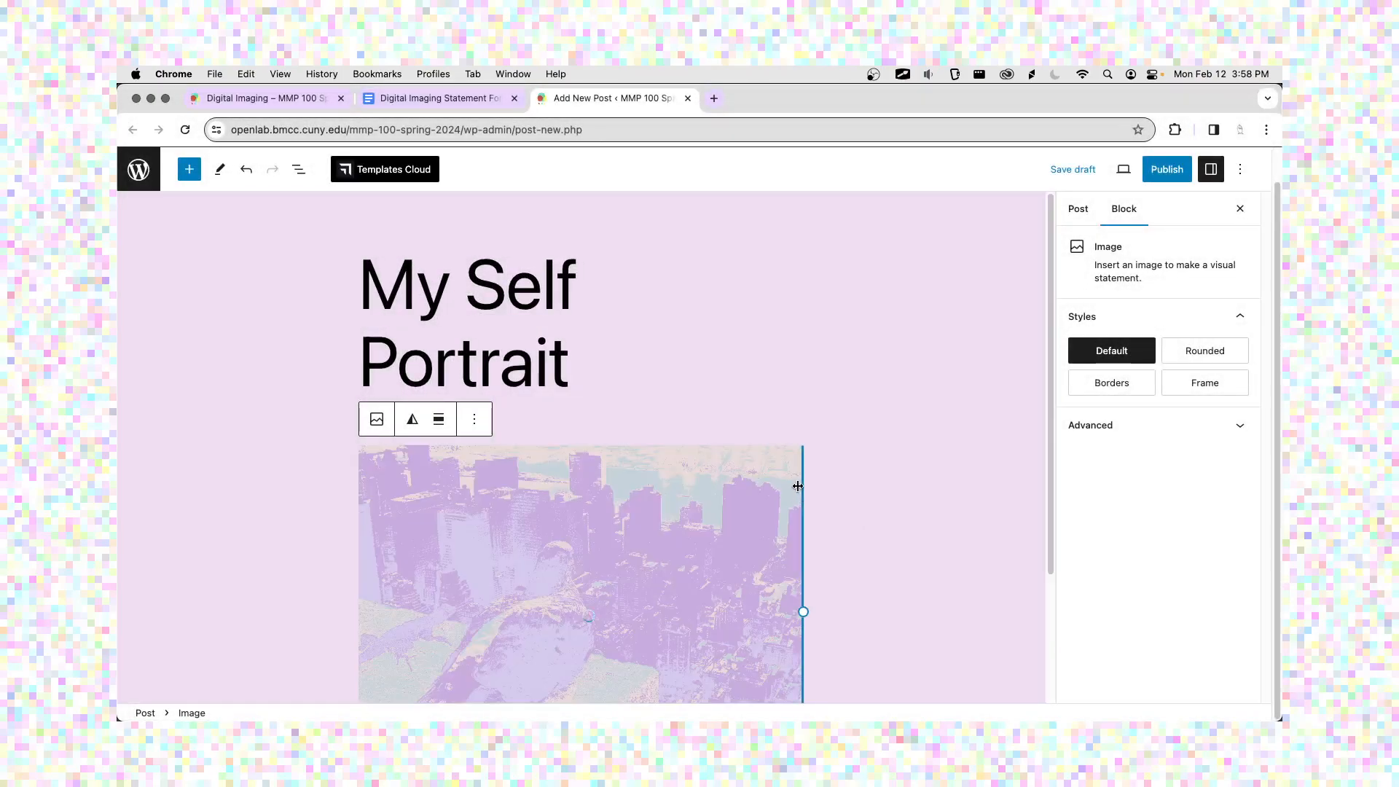
scroll(801, 542, "down", 4)
left_click(819, 540)
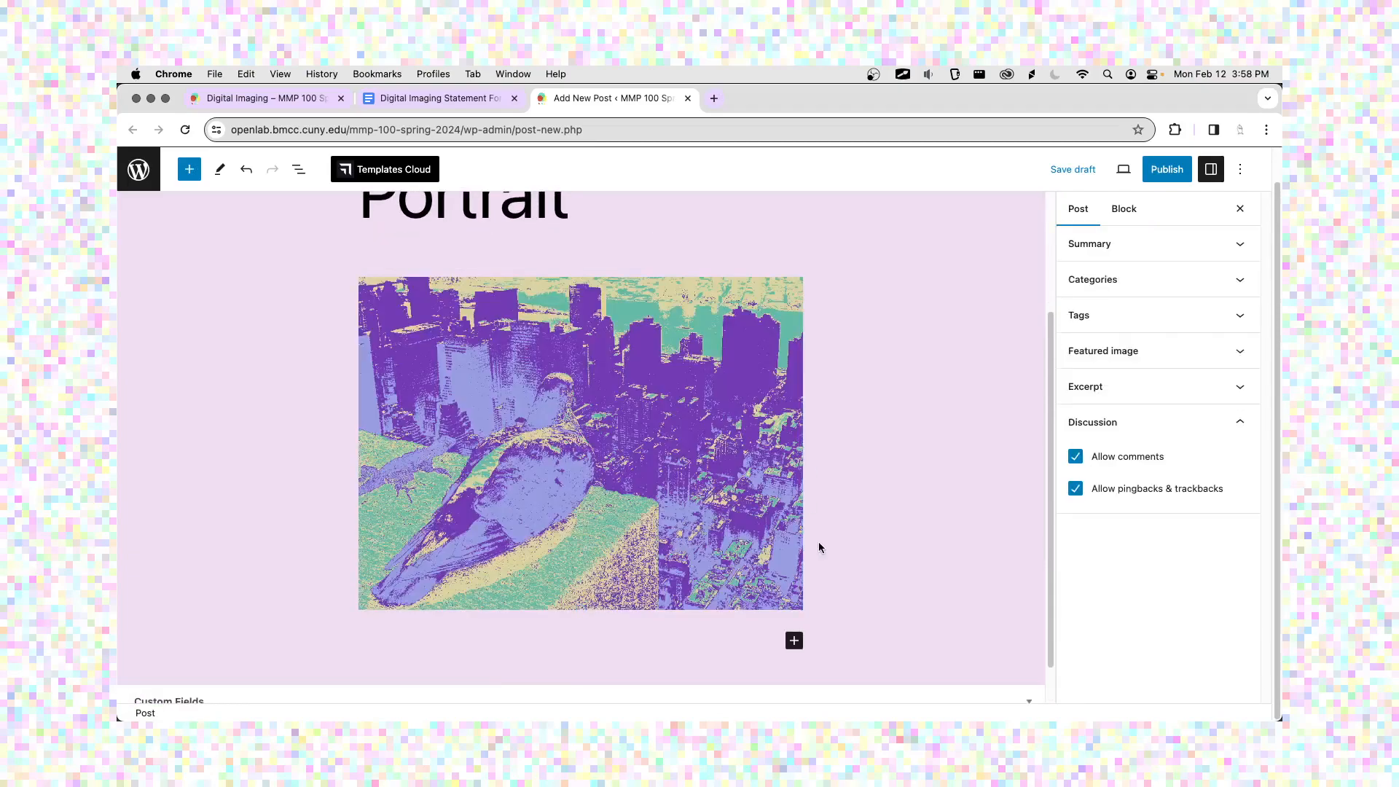
left_click(701, 644)
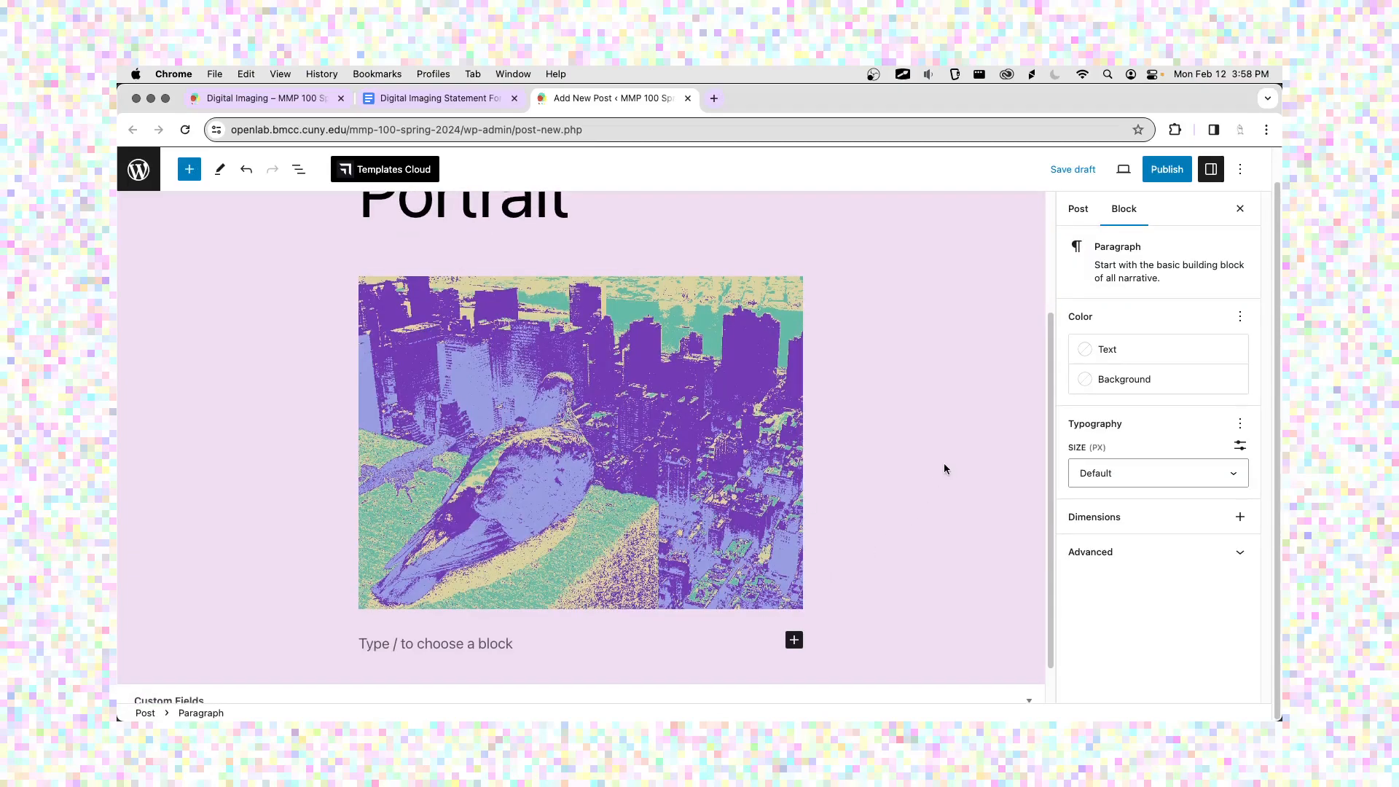
scroll(944, 468, "down", 2)
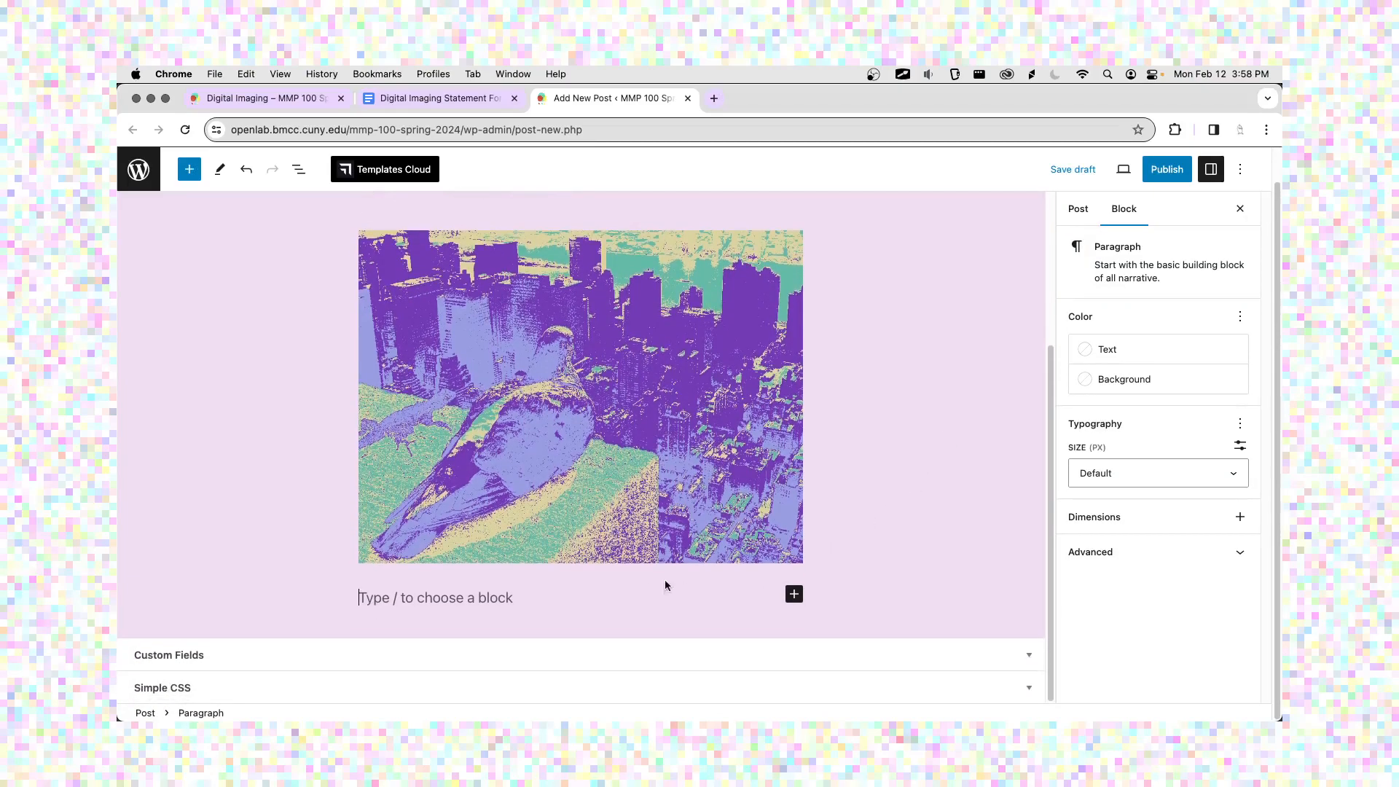
Review the Title, Semester/Year and Software fields under Part I: Raster in the Digital Imaging Statement Format document.
left_click(435, 93)
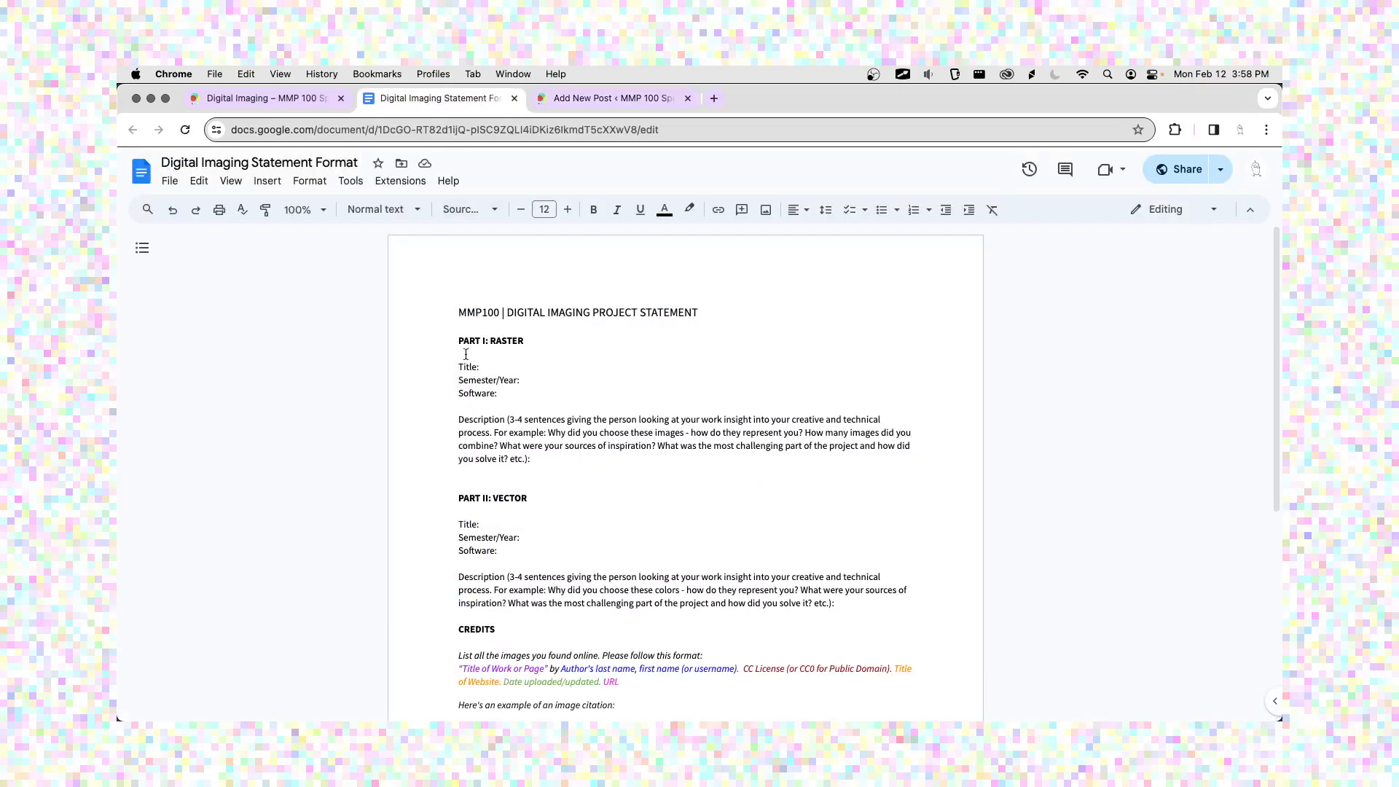
left_click_drag(455, 366, 543, 379)
left_click_drag(453, 394, 525, 394)
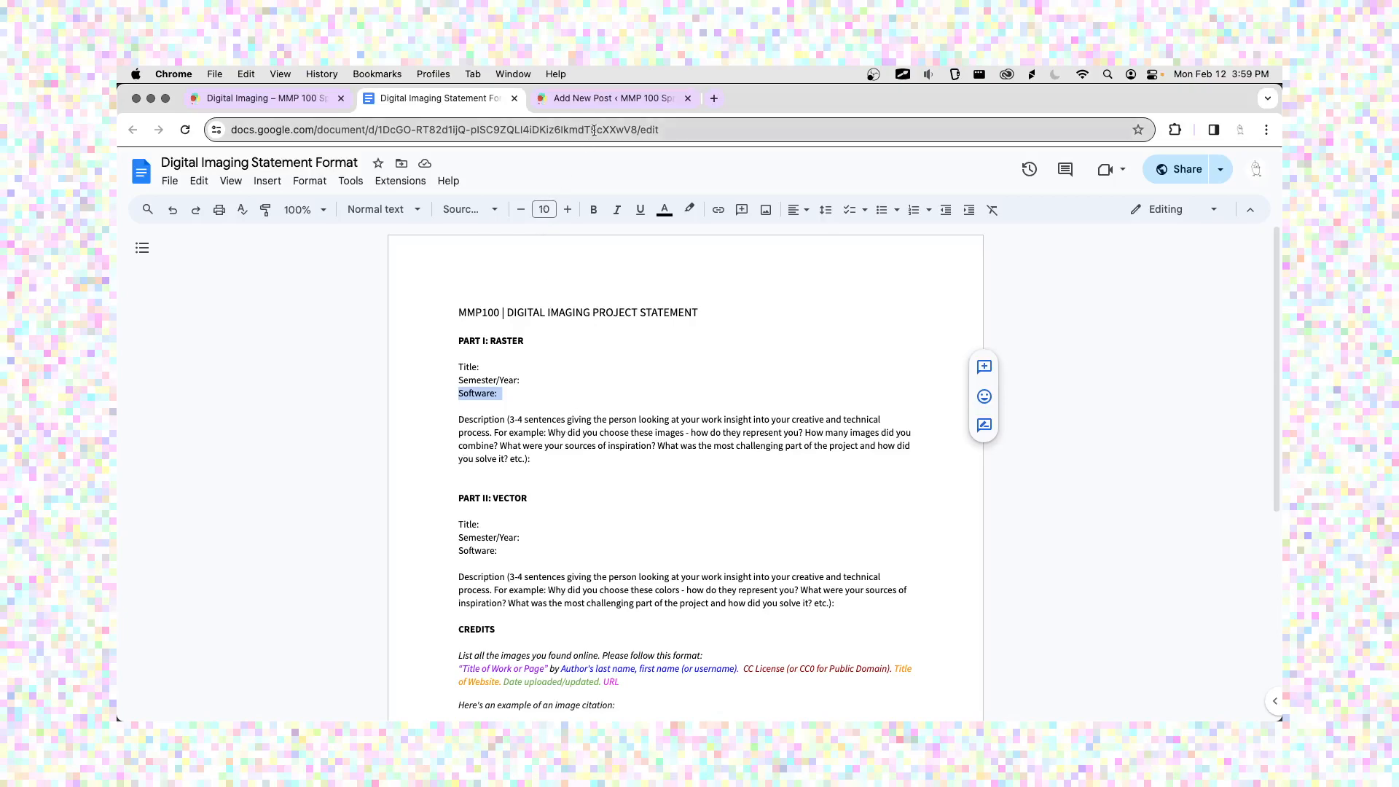
Return to the post and add the artwork title "Lizard and Pigeon Friends" as a paragraph below the image.
left_click(597, 108)
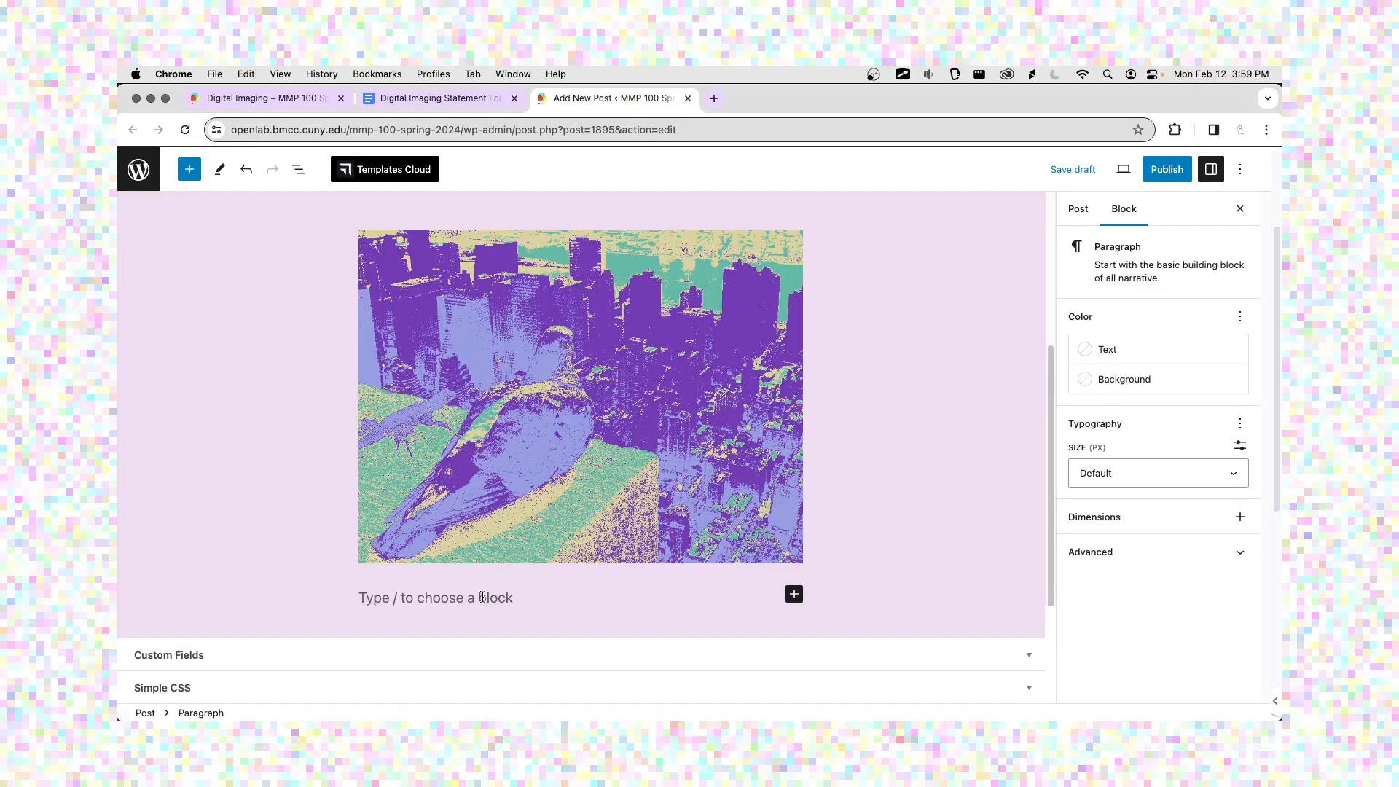
type("Liz")
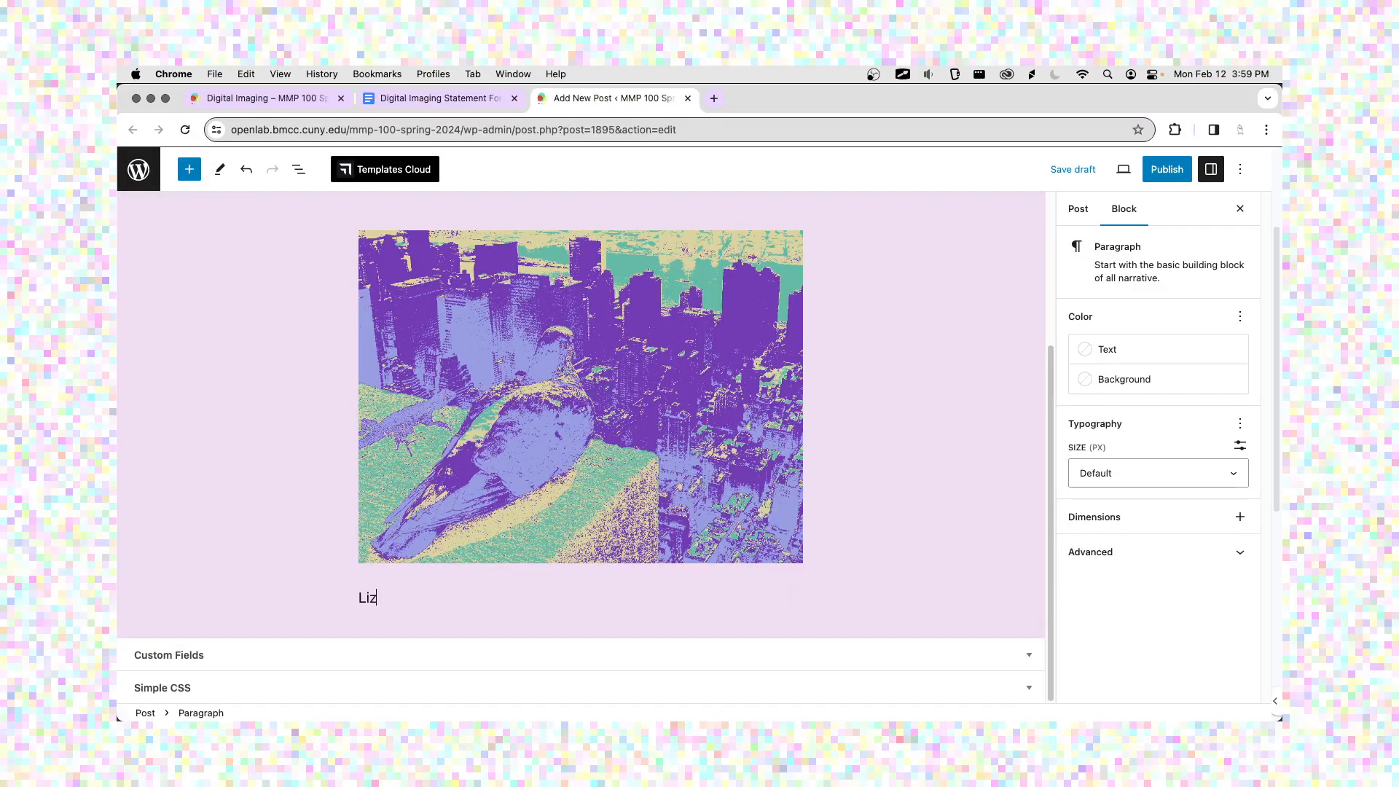
type("ard and Pigeon Frie")
key("BackSpace")
key("BackSpace")
type("eon Friends")
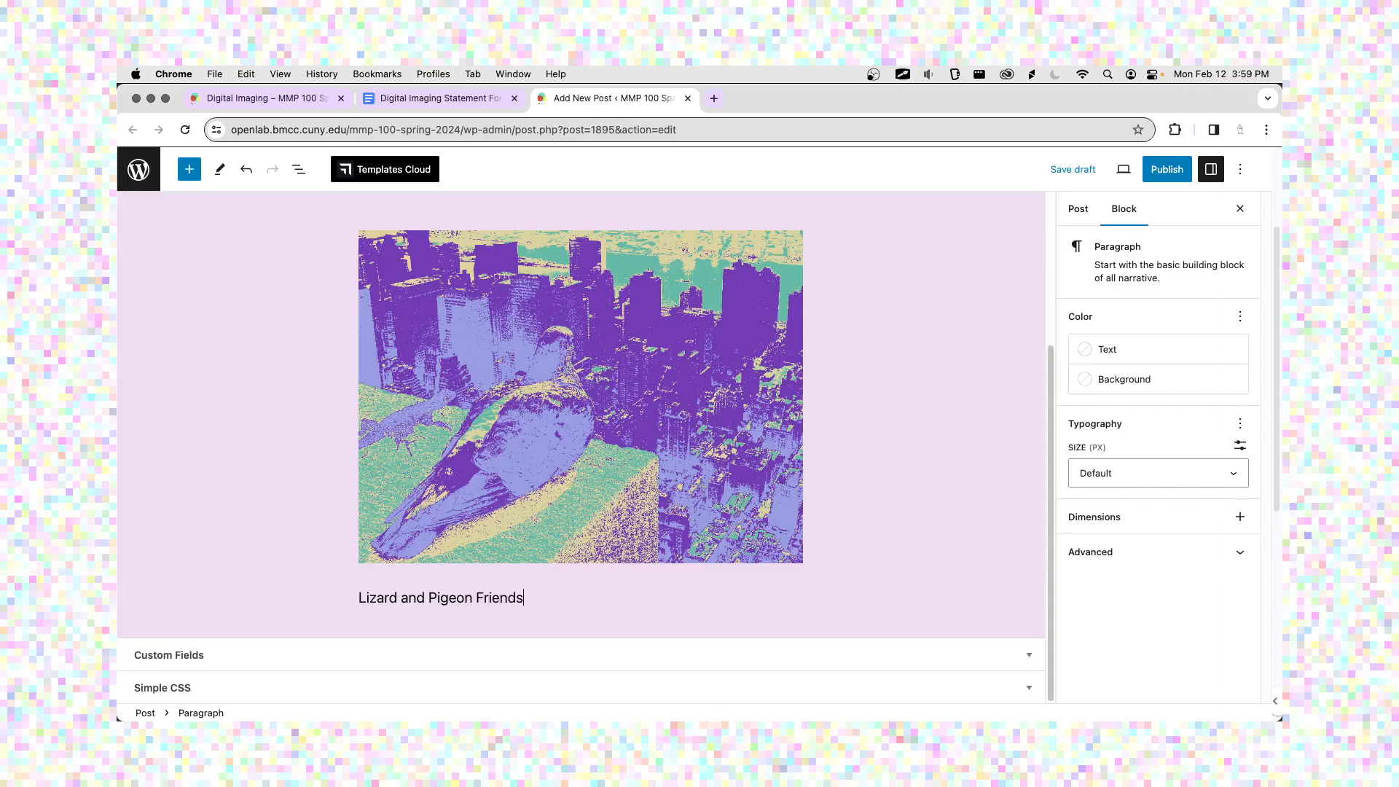
key("Return")
Look up the dictionary definition of "Friends" in the artwork title.
key("super+space")
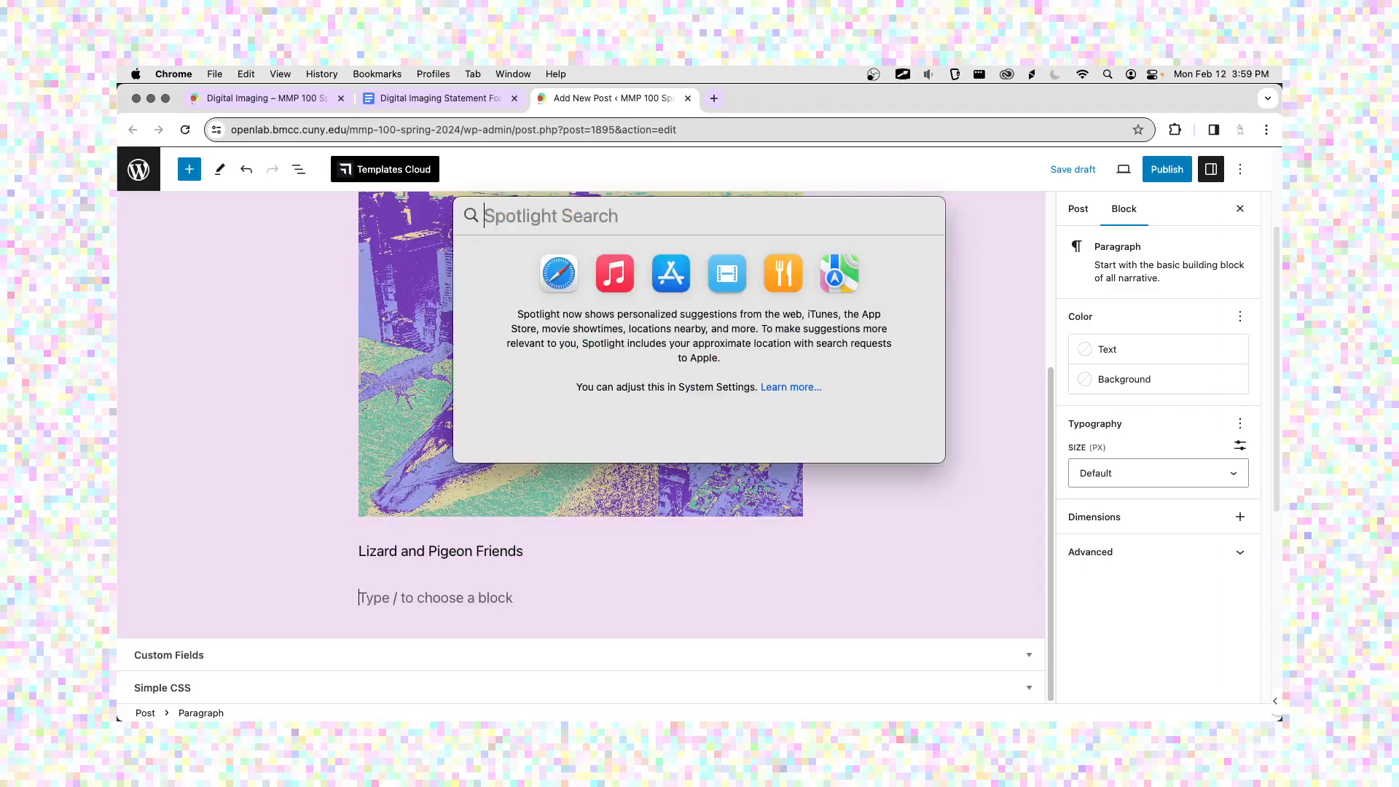
key("Escape")
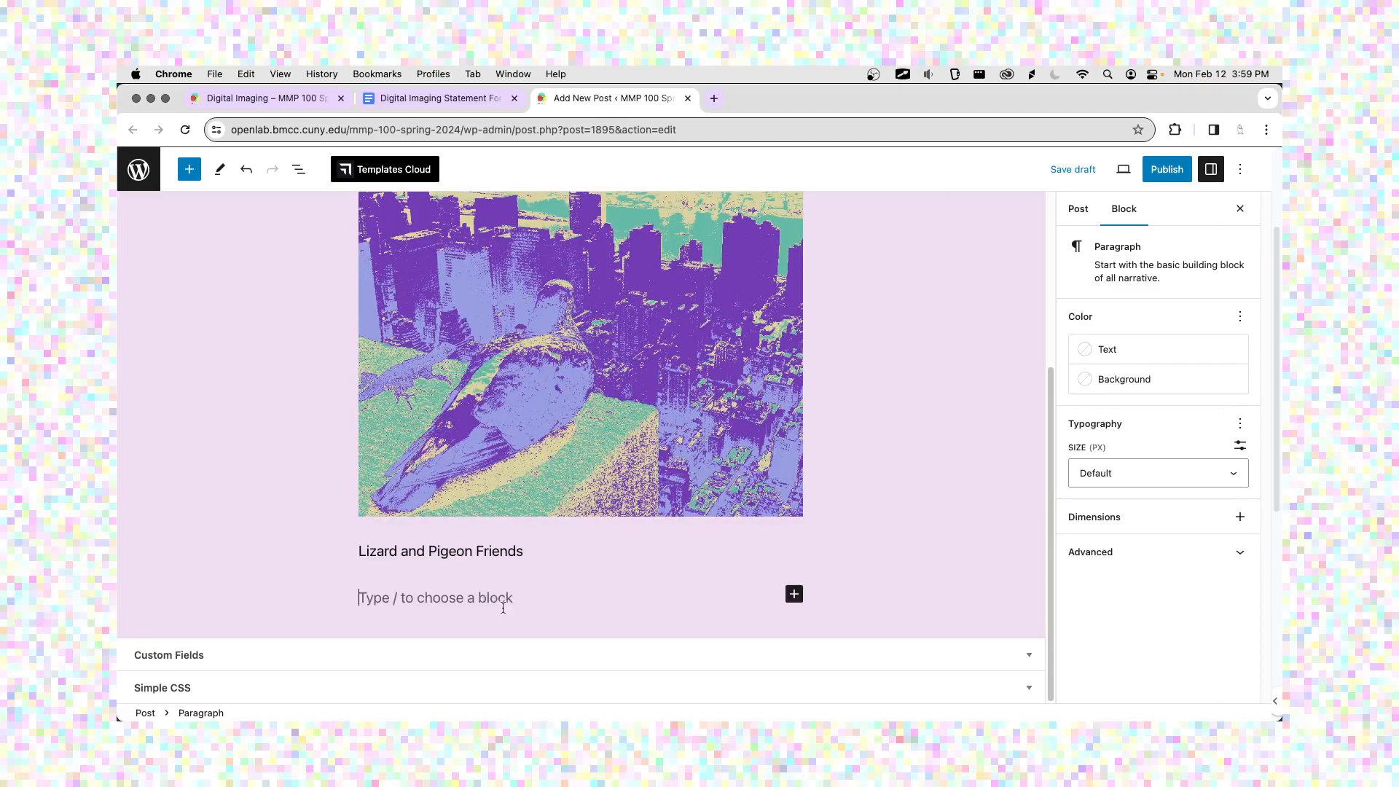
left_click(504, 546)
right_click(503, 551)
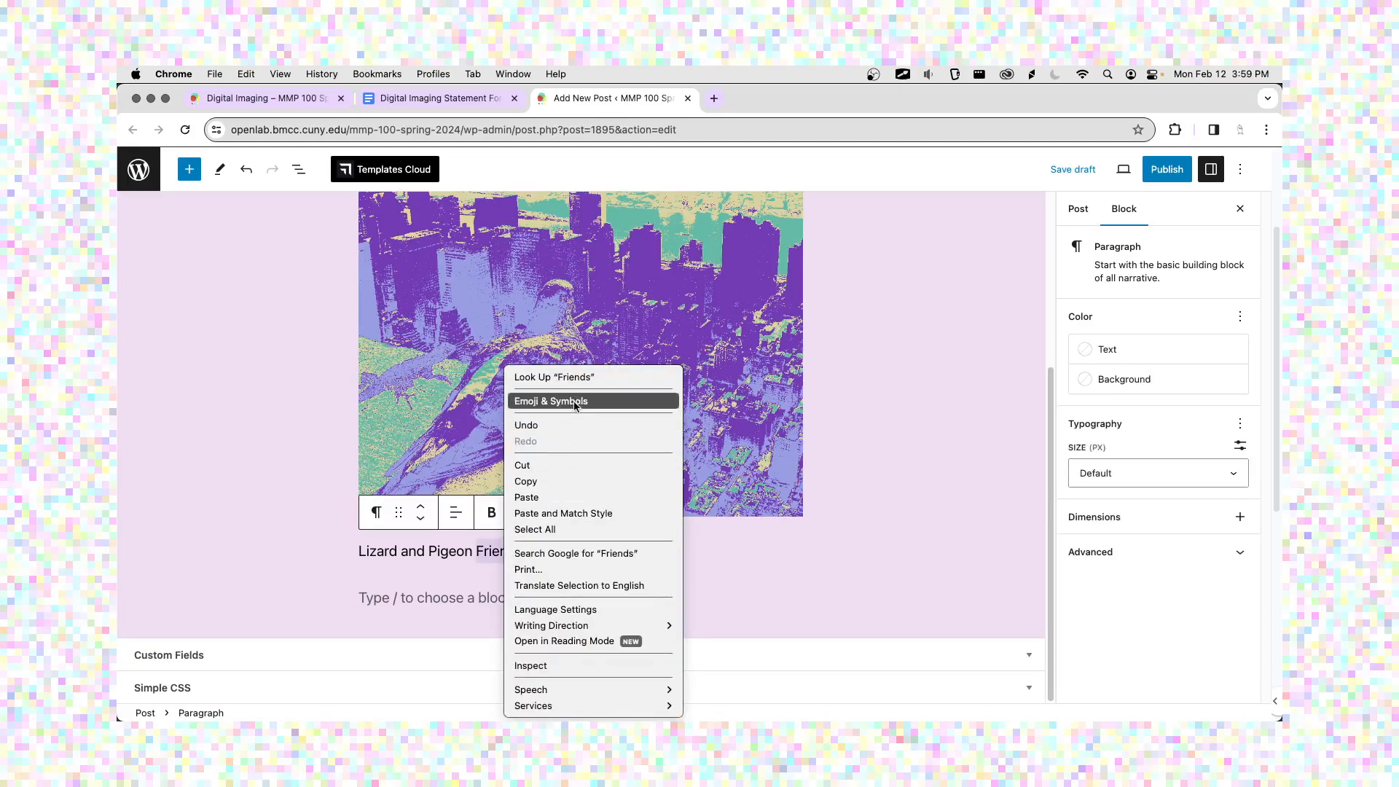
left_click(582, 379)
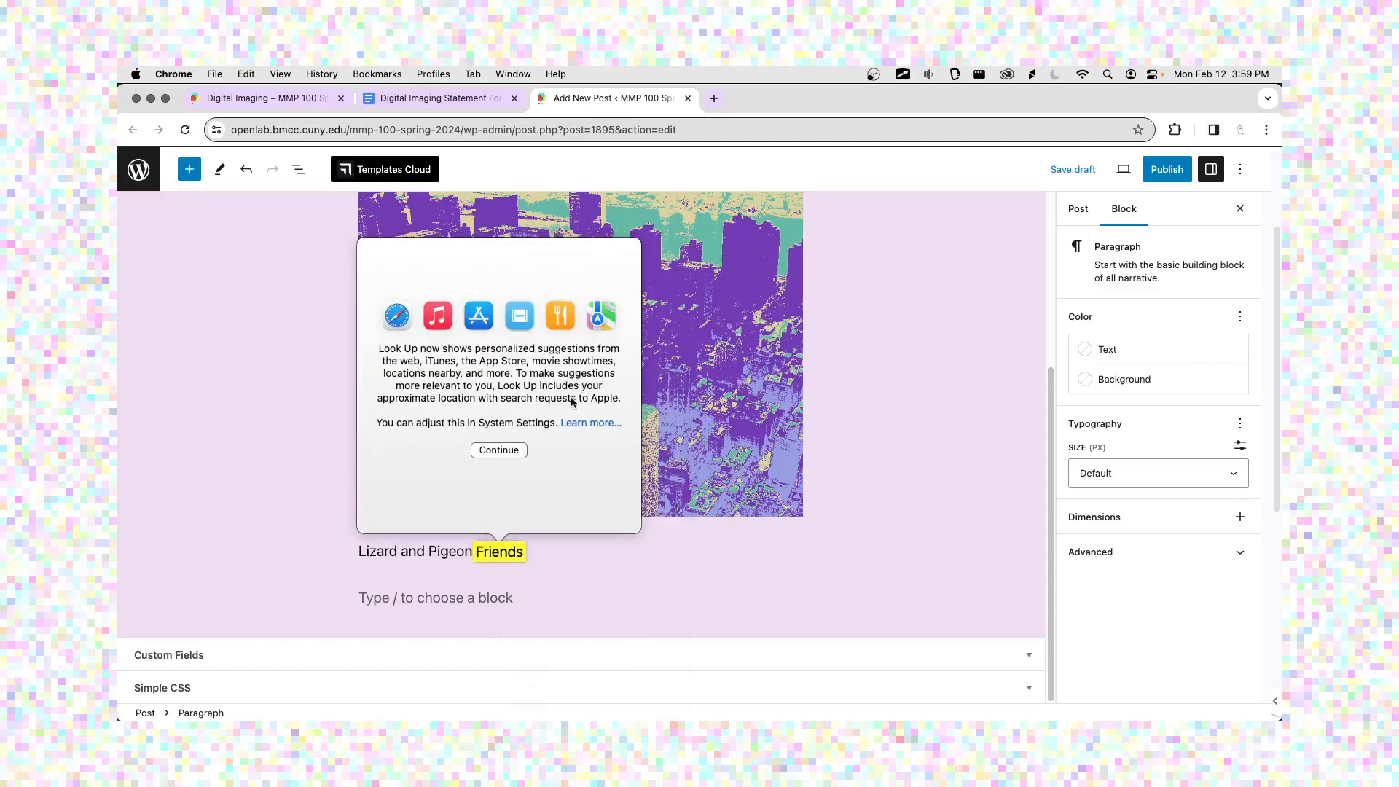
left_click(498, 451)
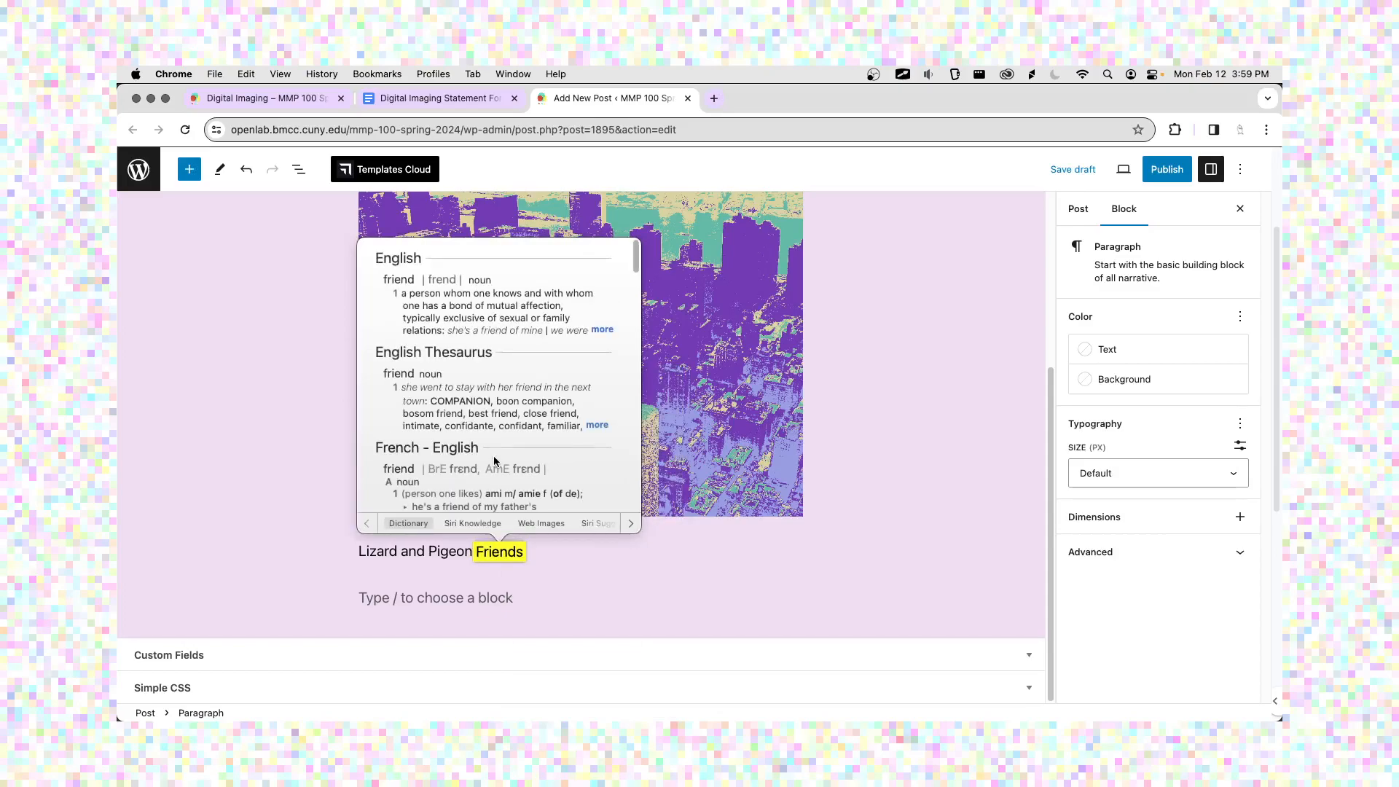
left_click(504, 580)
Add "Spring 2024" and "Photoshop" as separate paragraphs below the artwork title.
left_click(500, 595)
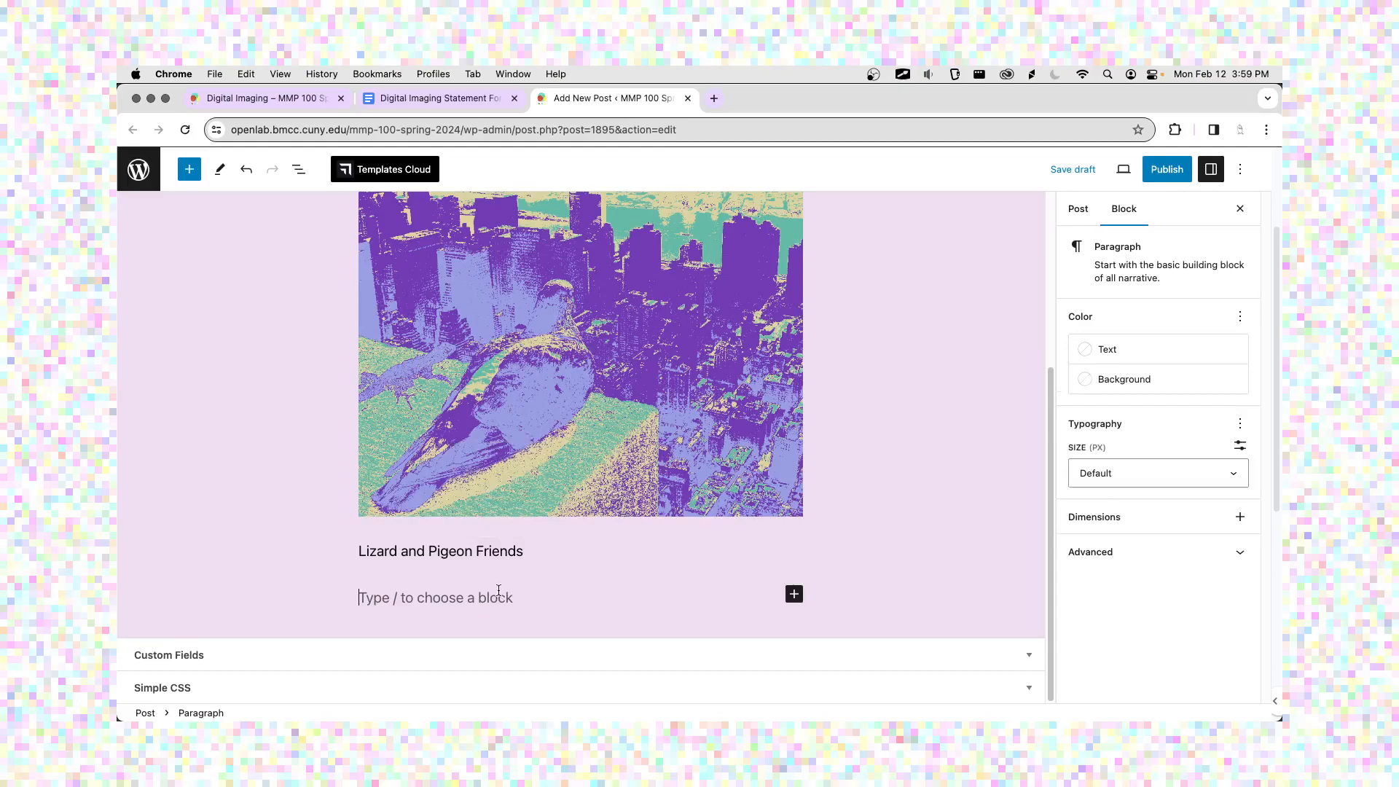
type("Spring 2024")
key("Return")
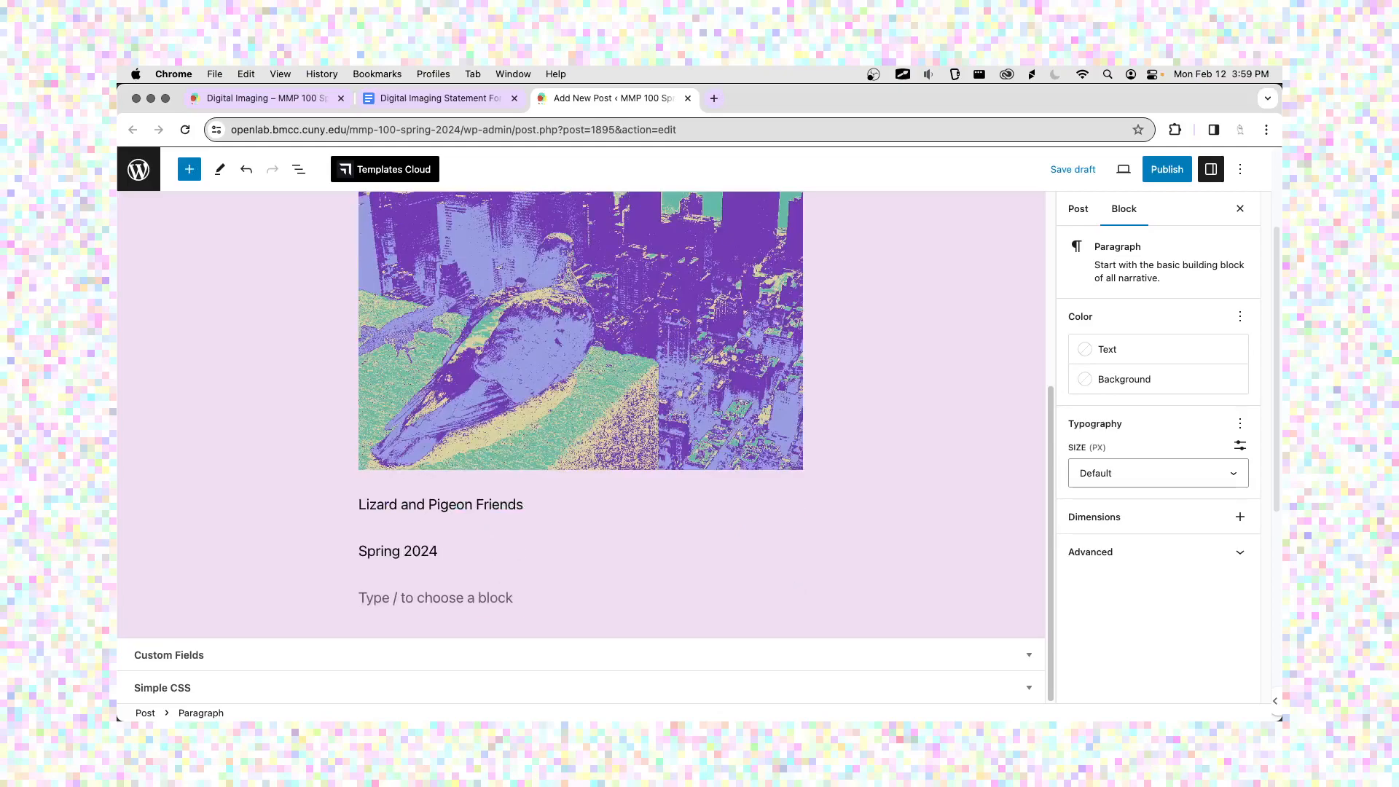
type("Photoshop")
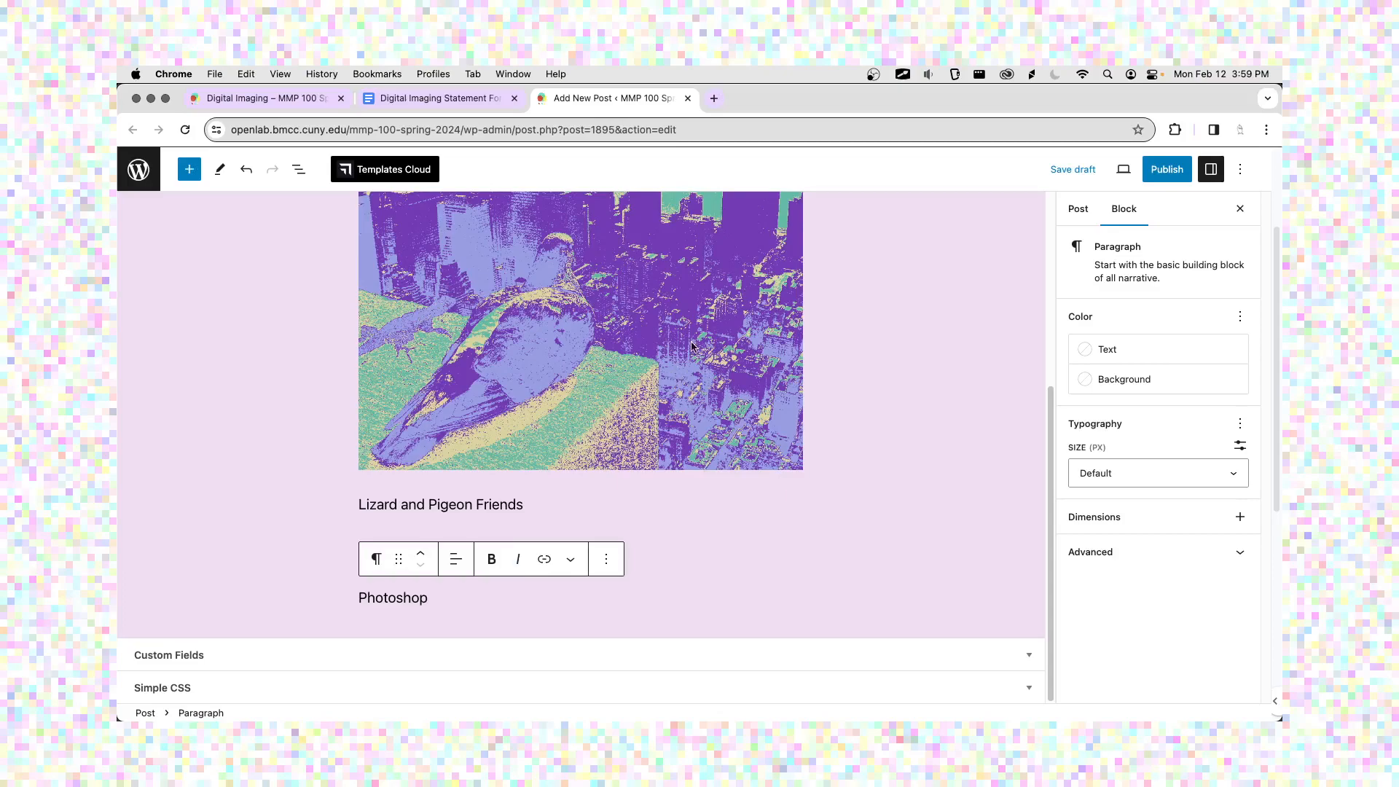
key("Return")
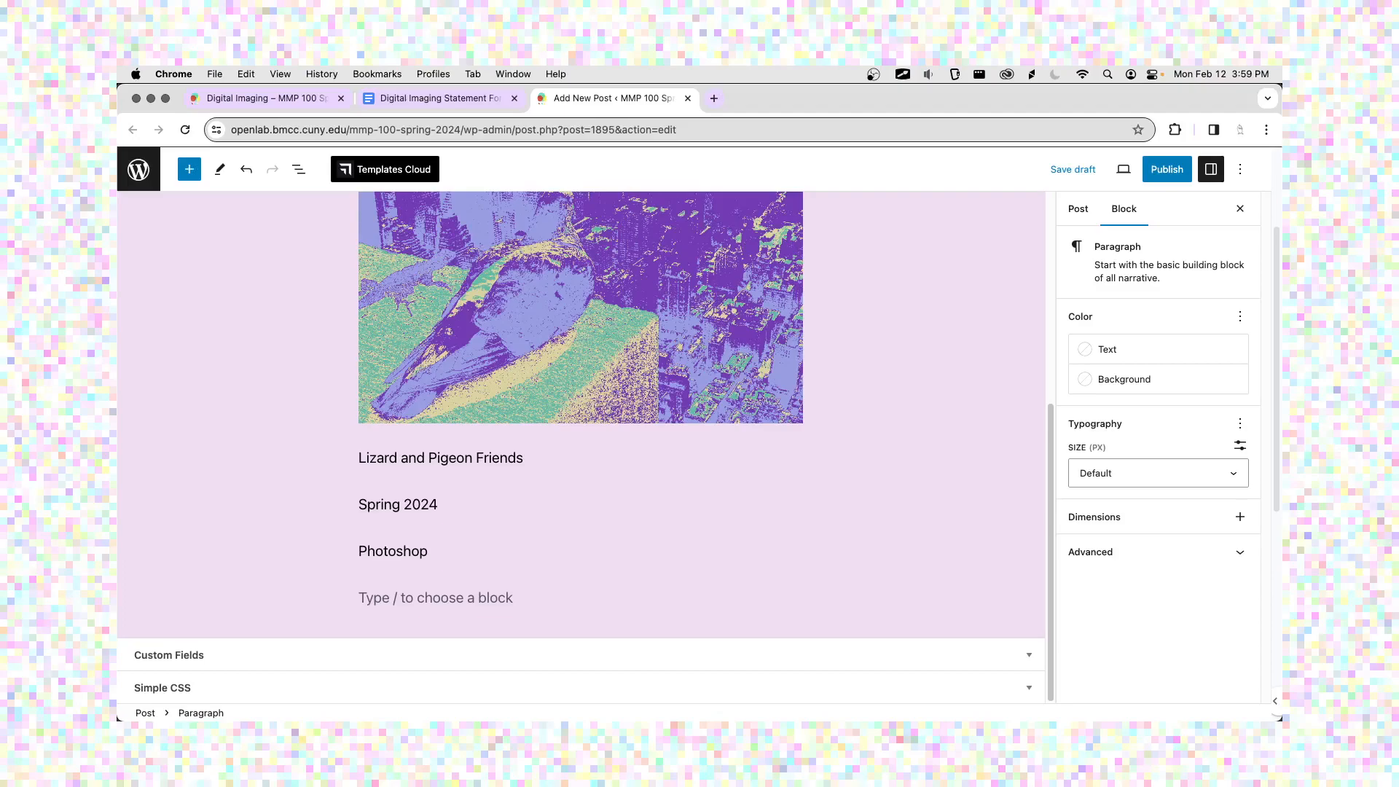
Begin the description below "Photoshop" with "For my self portrait, I wanted to use a city setting and show two different city dwellers".
type("For my sel")
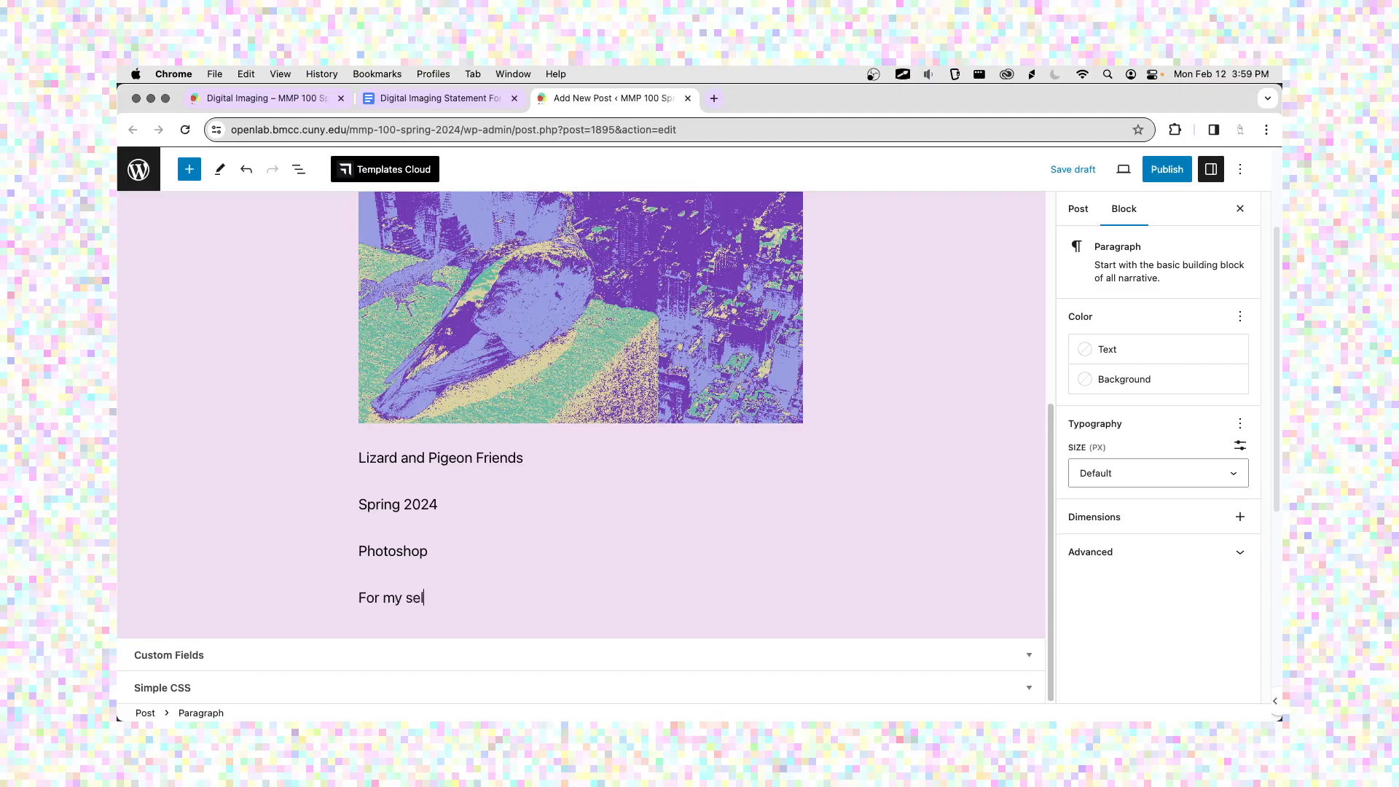
type("f portrait, I wanted to use a city setting and ")
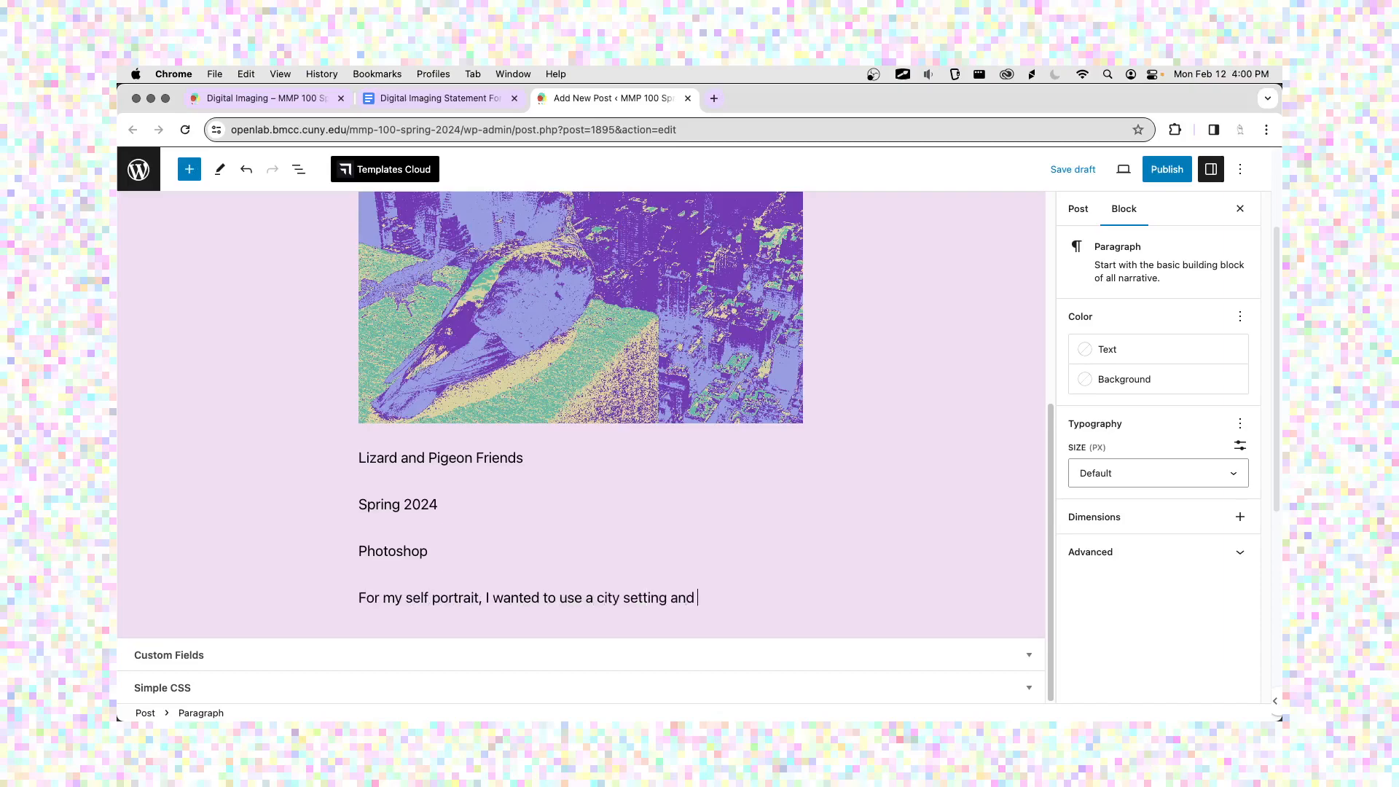
type("show two different city dwellers e")
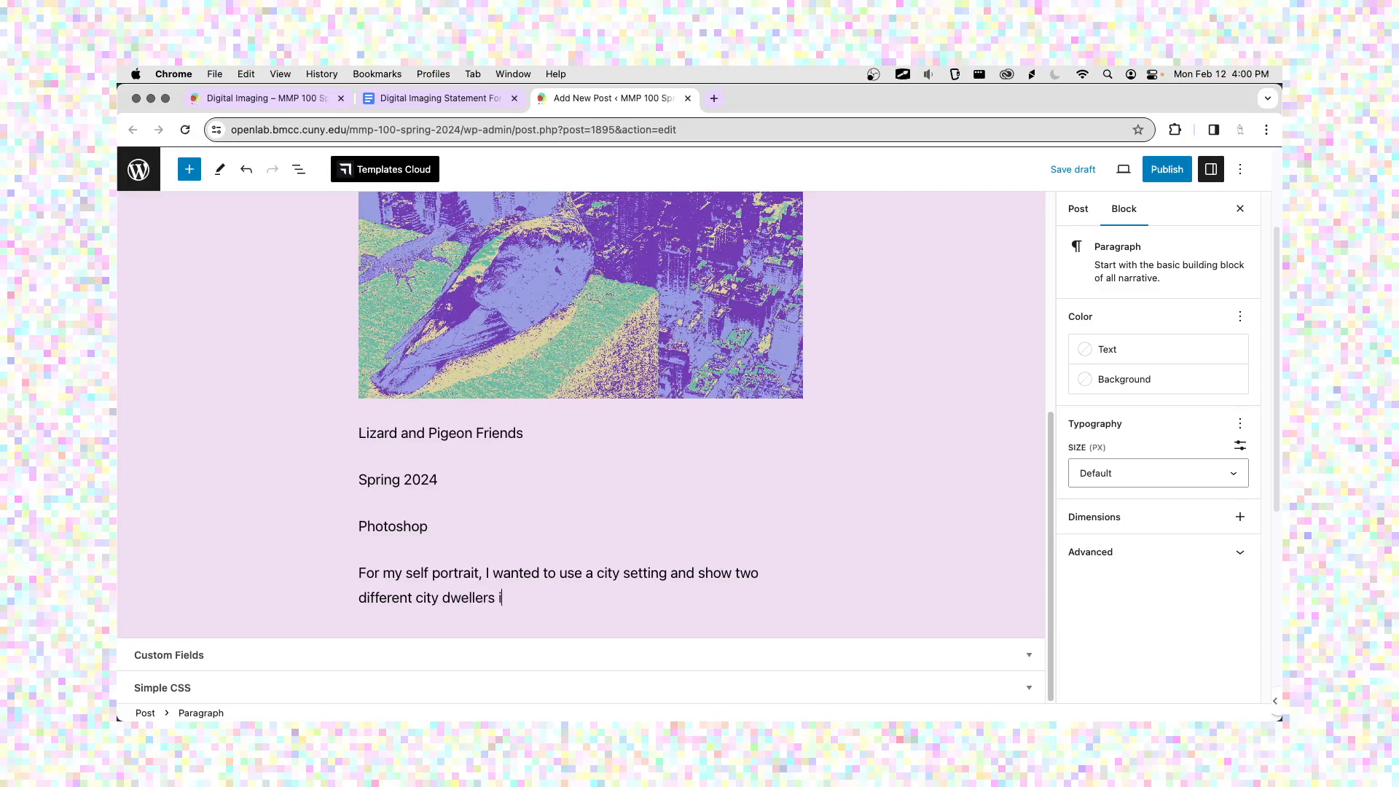
Complete the description with "enjoying a view together. I used the gradient map and noise filter to achieve this stylized look.".
type("njoying a view together. I used the graident map")
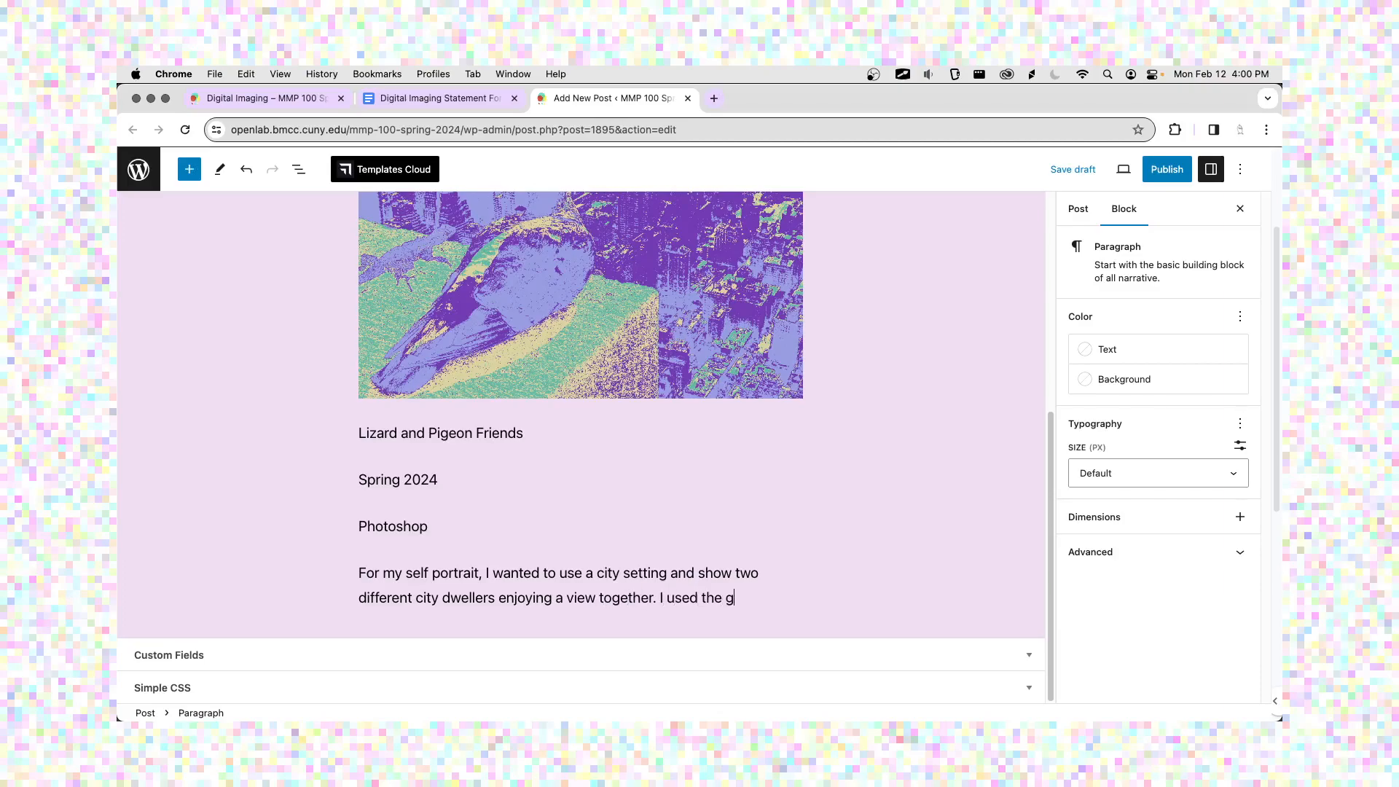
key("BackSpace")
key("BackSpace")
key("BackSpace")
key("BackSpace")
key("BackSpace")
key("BackSpace")
key("BackSpace")
key("BackSpace")
key("BackSpace")
type("dioe")
key("BackSpace")
key("BackSpace")
type("ent and")
key("BackSpace")
key("BackSpace")
key("BackSpace")
key("BackSpace")
type("map and n")
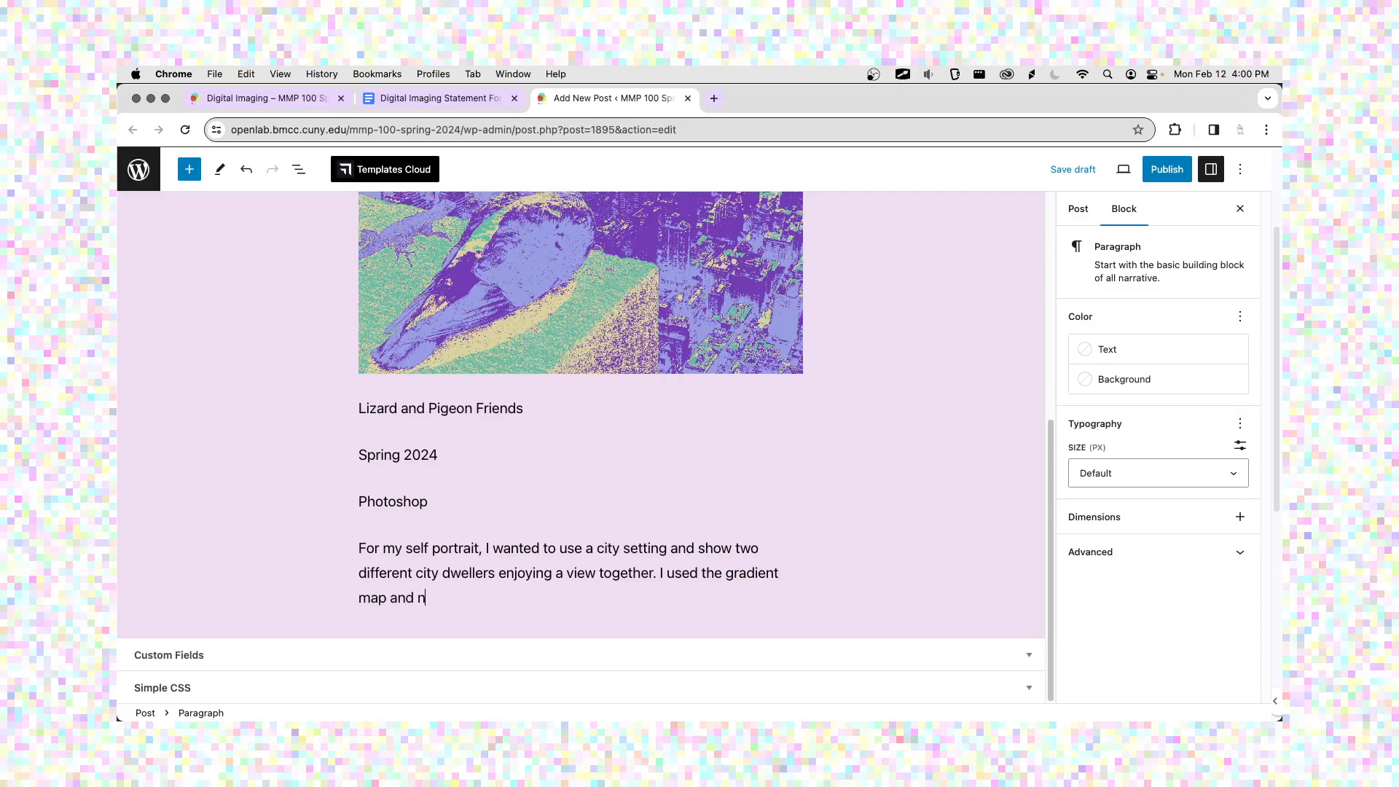
type("oise filter to achieve this stylized look.")
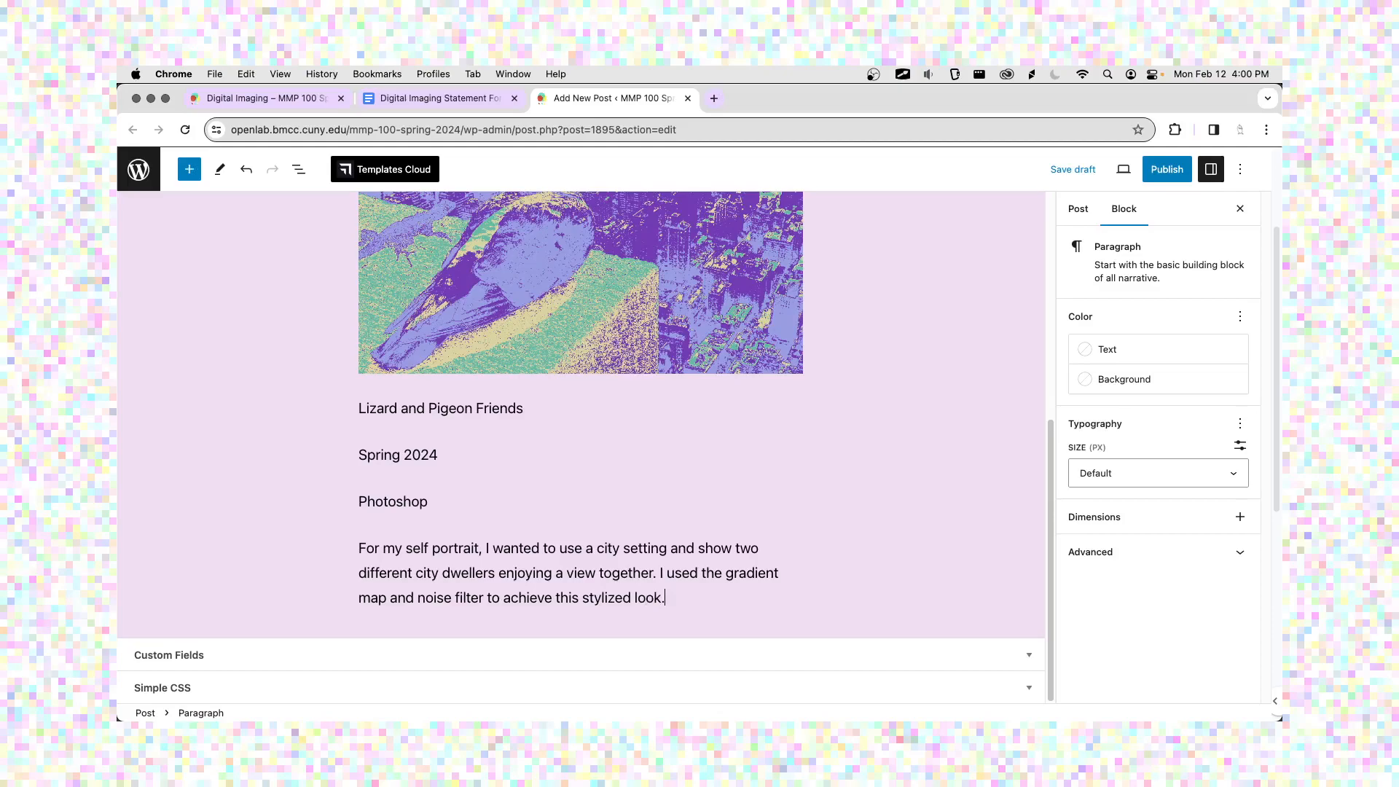
Add an "Image credits" paragraph below the description and start an empty paragraph under it.
key("Return")
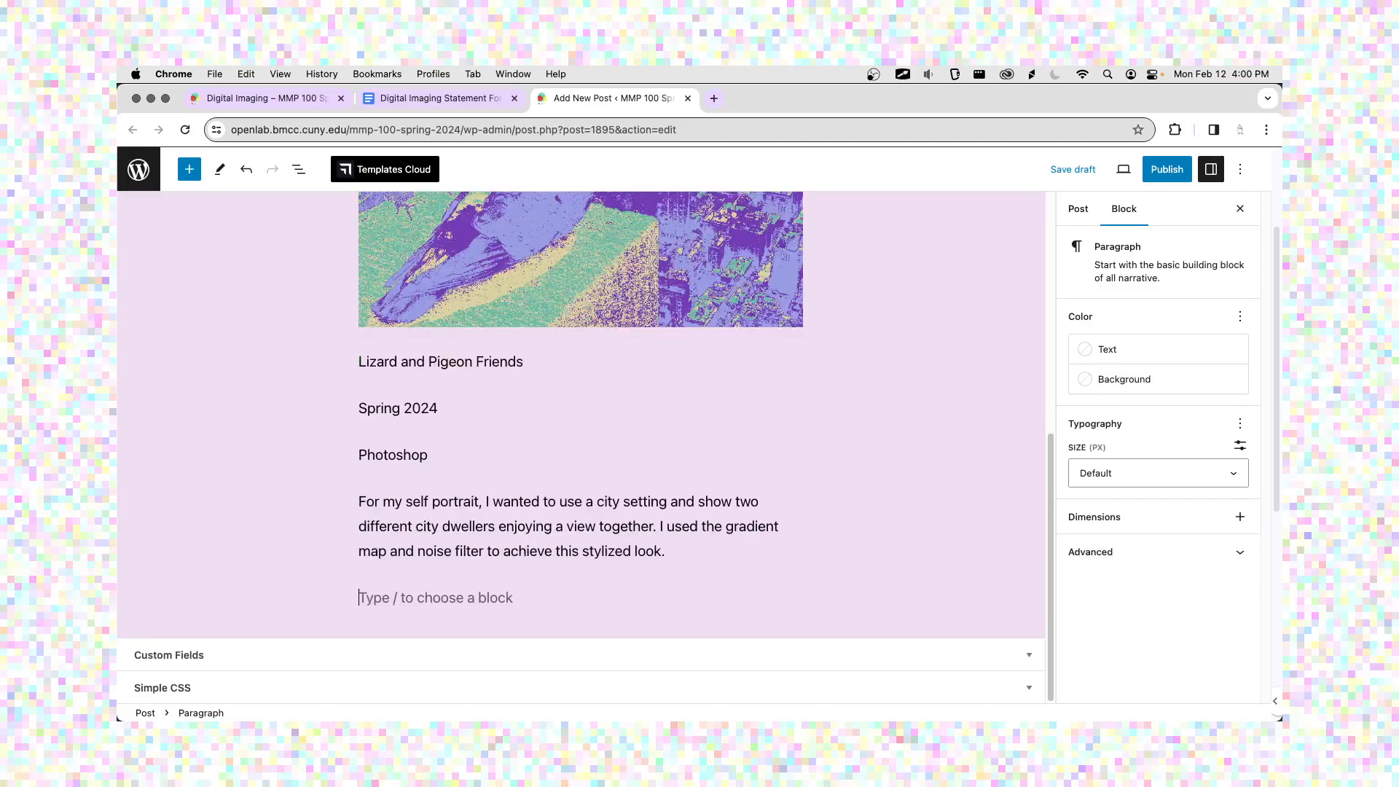
type("Image cr")
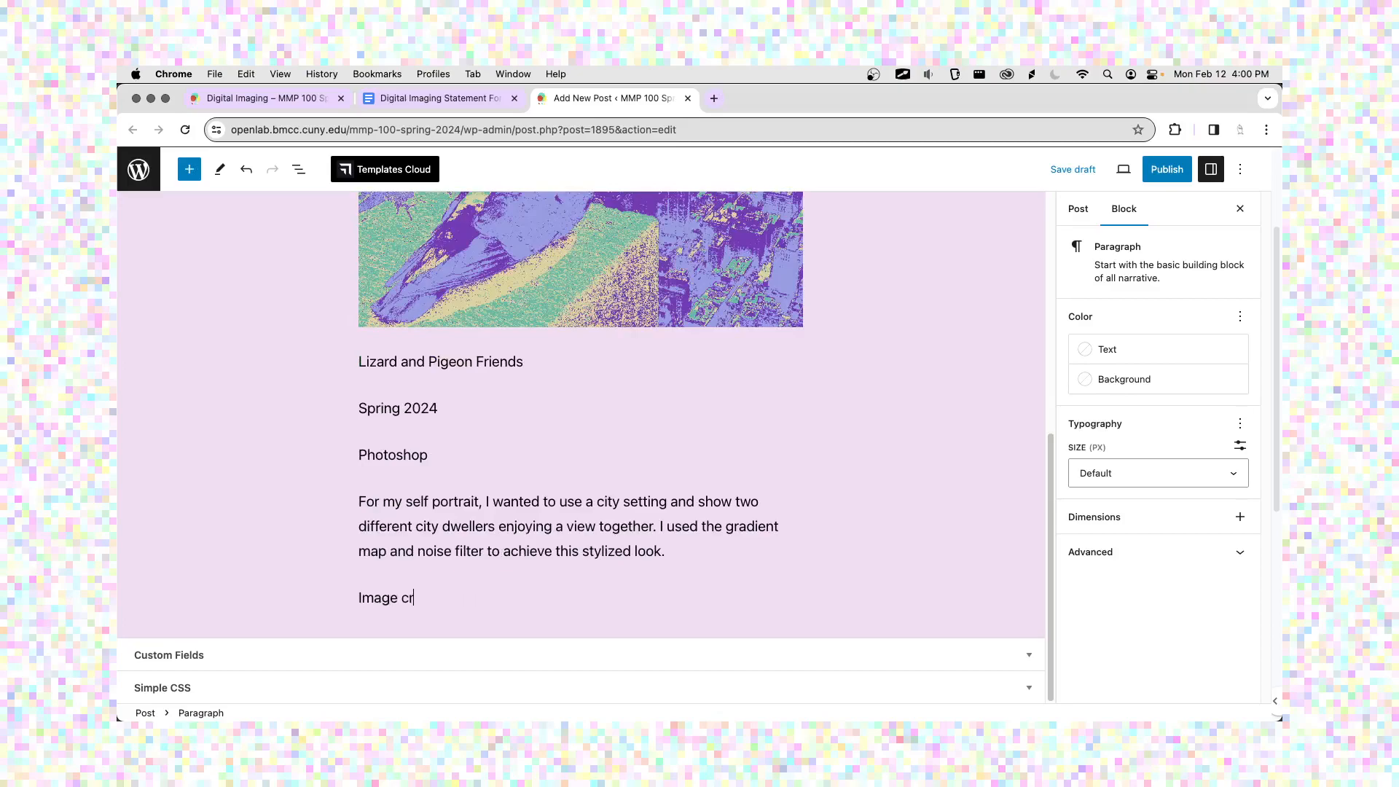
type("edits")
key("Return")
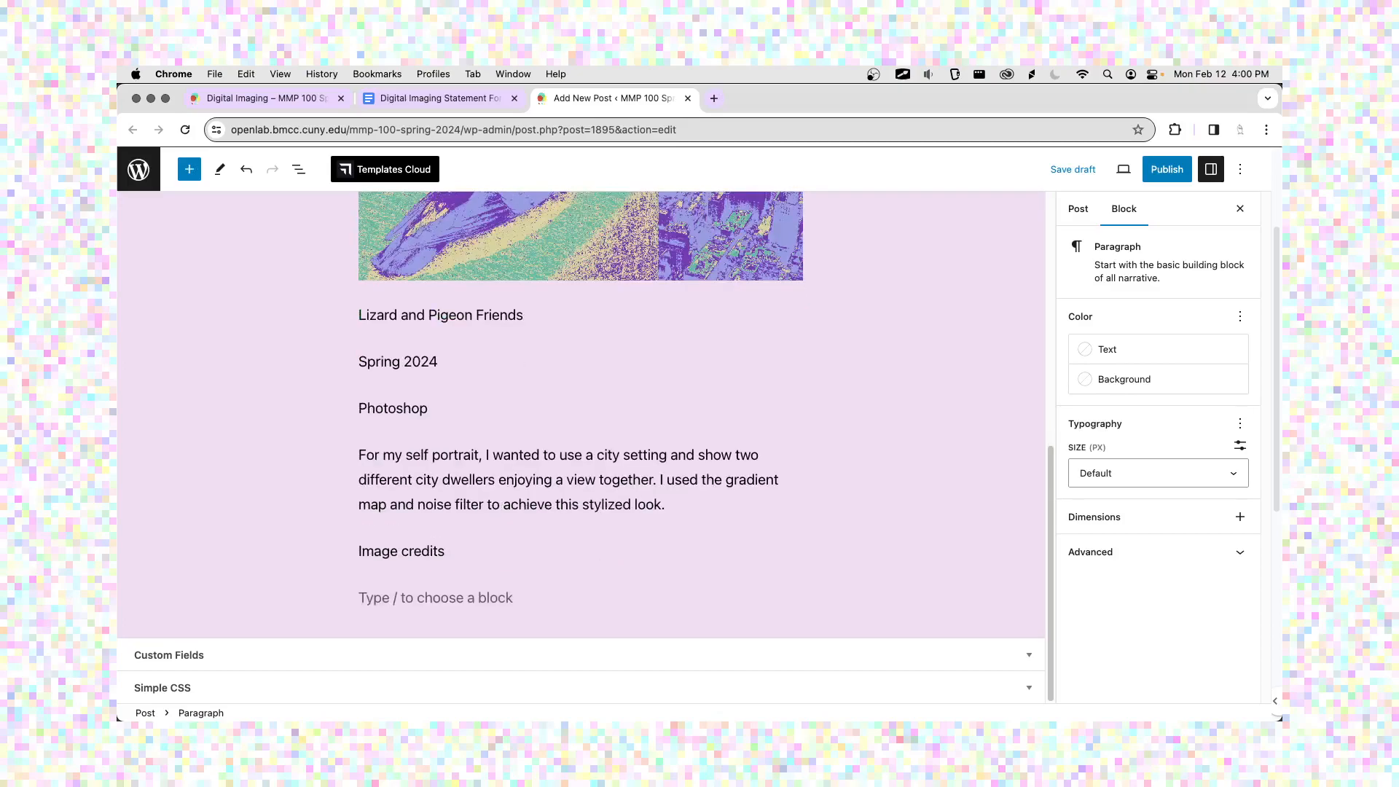
Review the image citation format and example under CREDITS in the Digital Imaging Statement Format document.
left_click(452, 97)
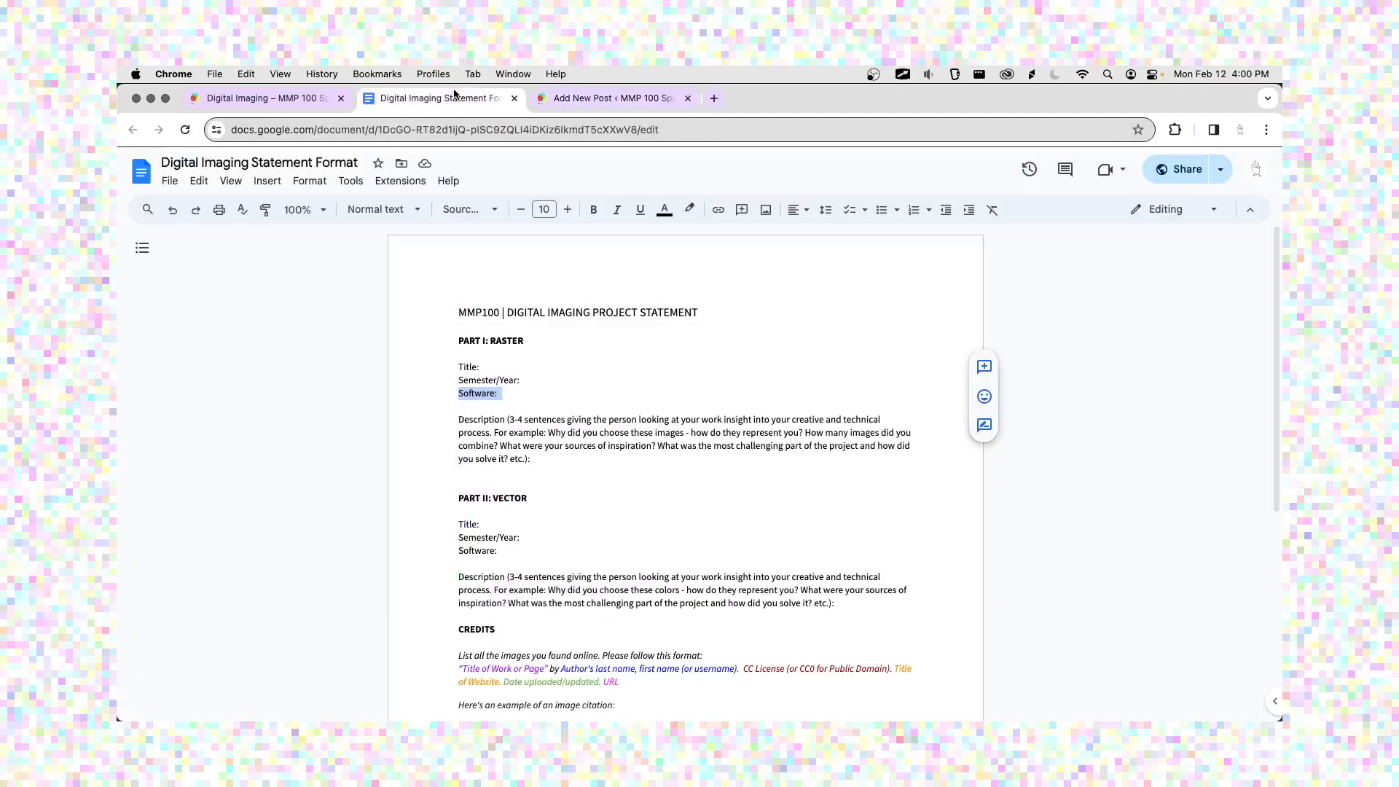
scroll(501, 493, "down", 3)
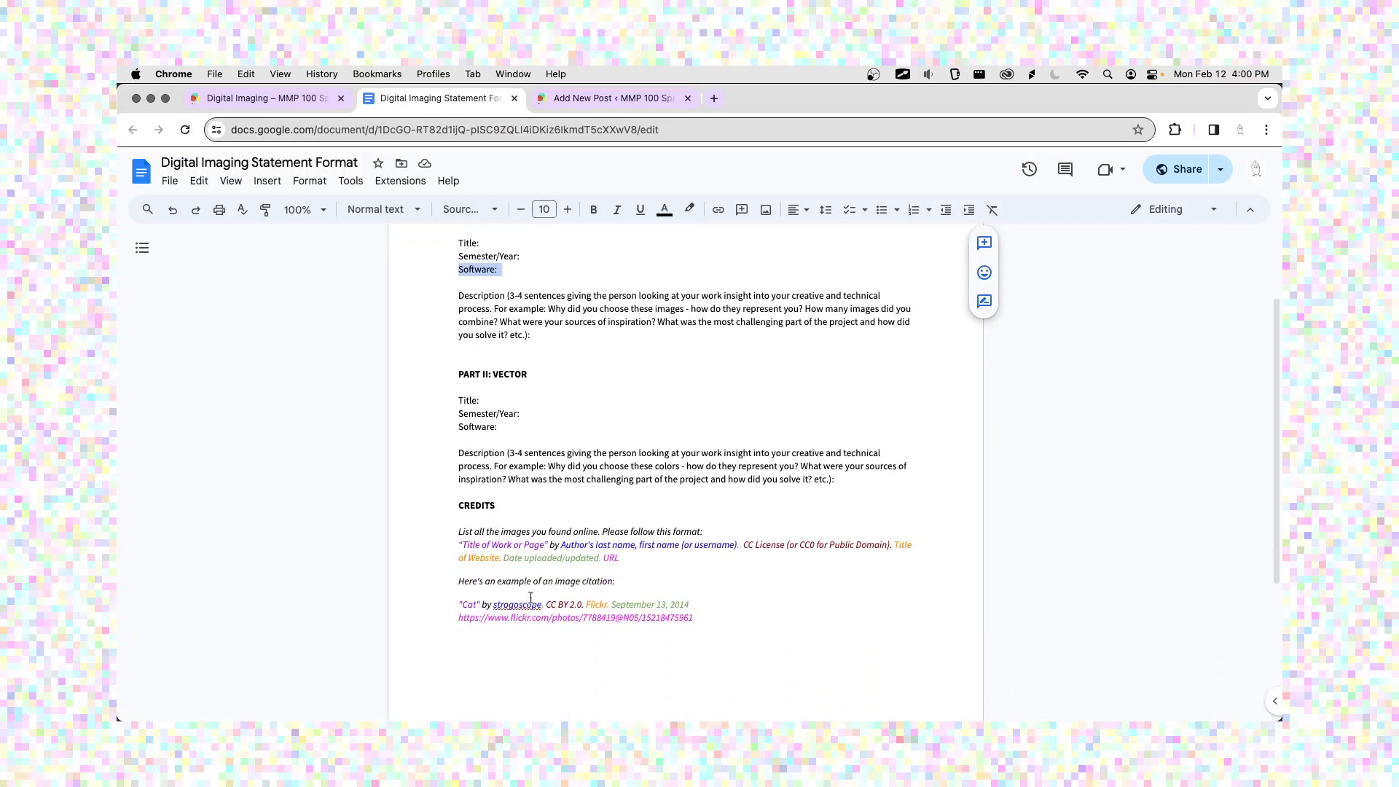
scroll(652, 442, "down", 2)
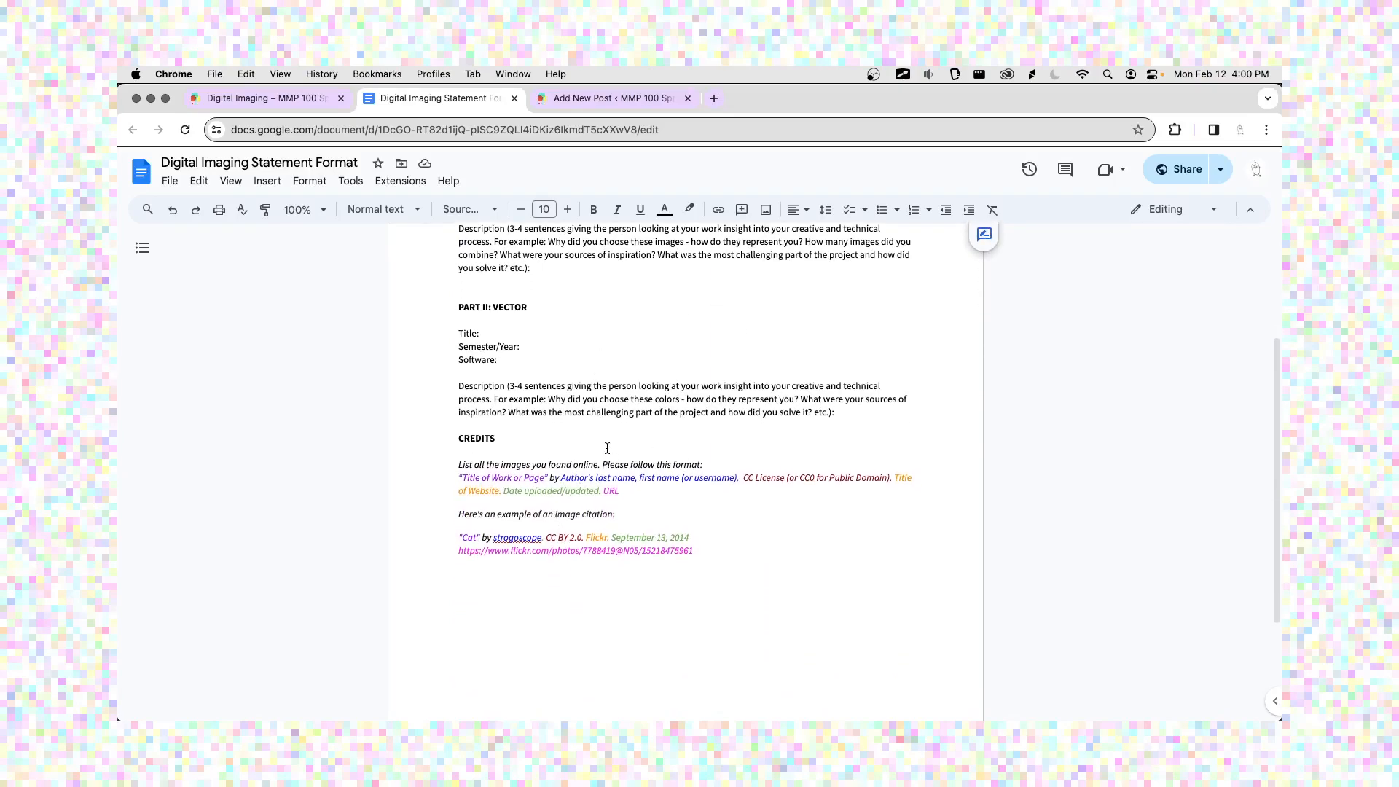
key("super+plus")
key("super+plus")
scroll(607, 448, "down", 3)
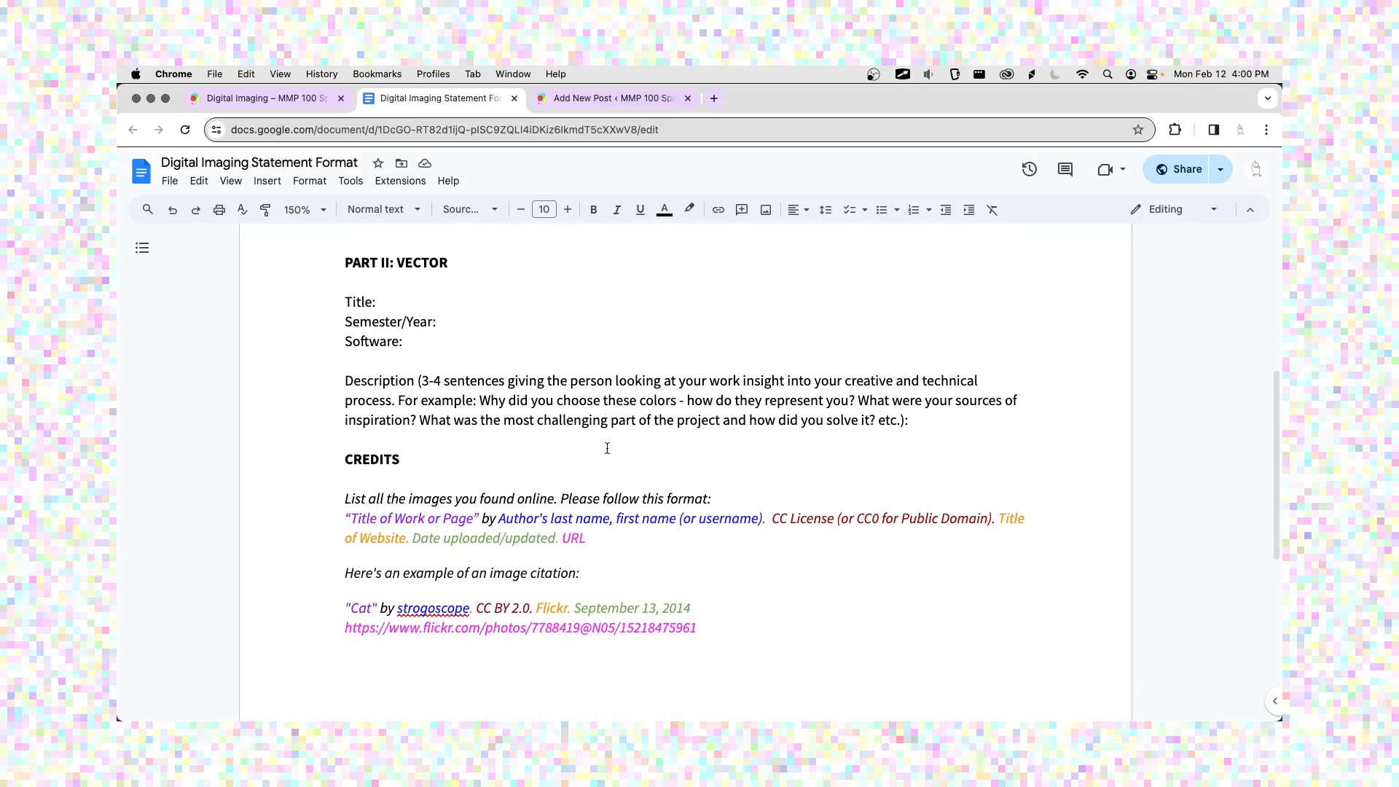
left_click_drag(351, 502, 621, 504)
left_click_drag(771, 503, 981, 502)
left_click_drag(410, 518, 588, 522)
key("Right")
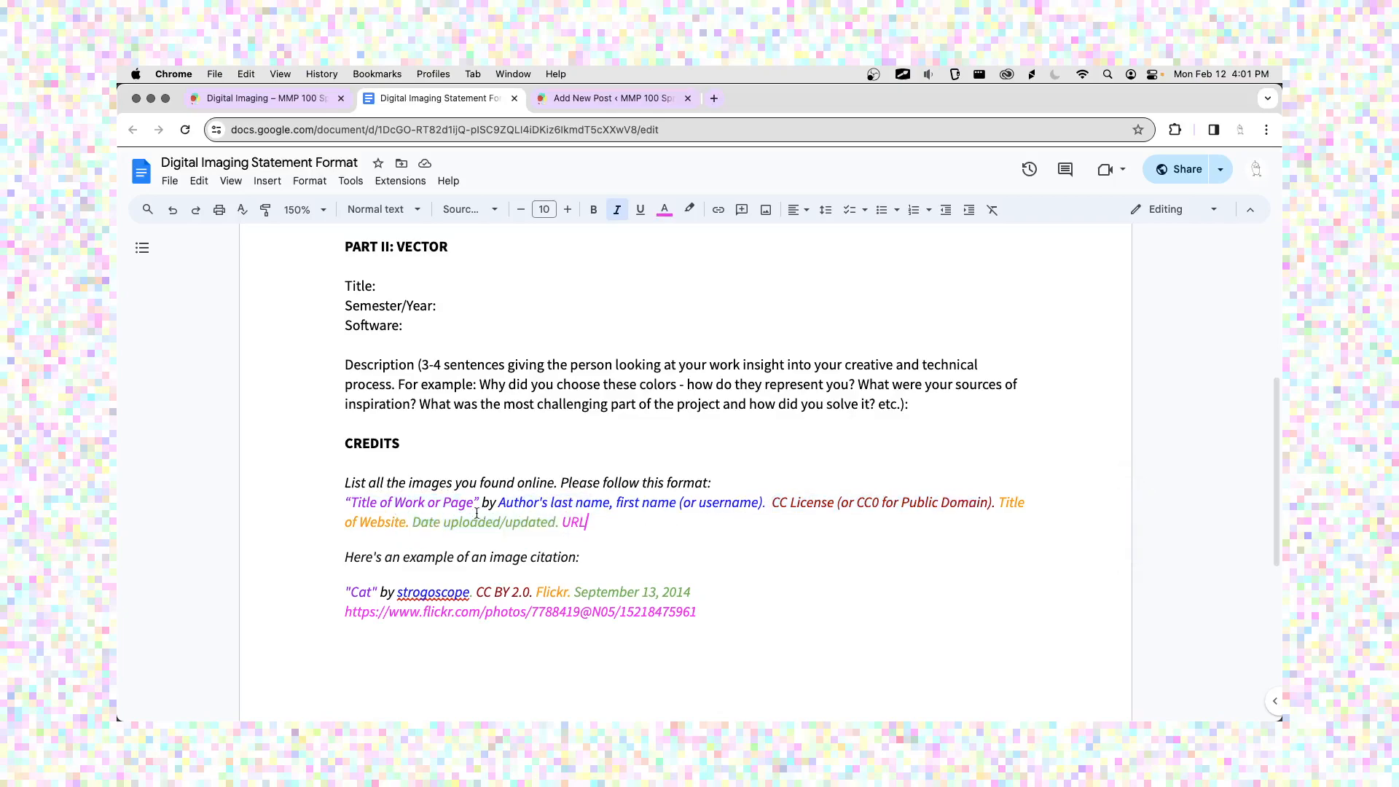
left_click_drag(413, 520, 532, 520)
key("Right")
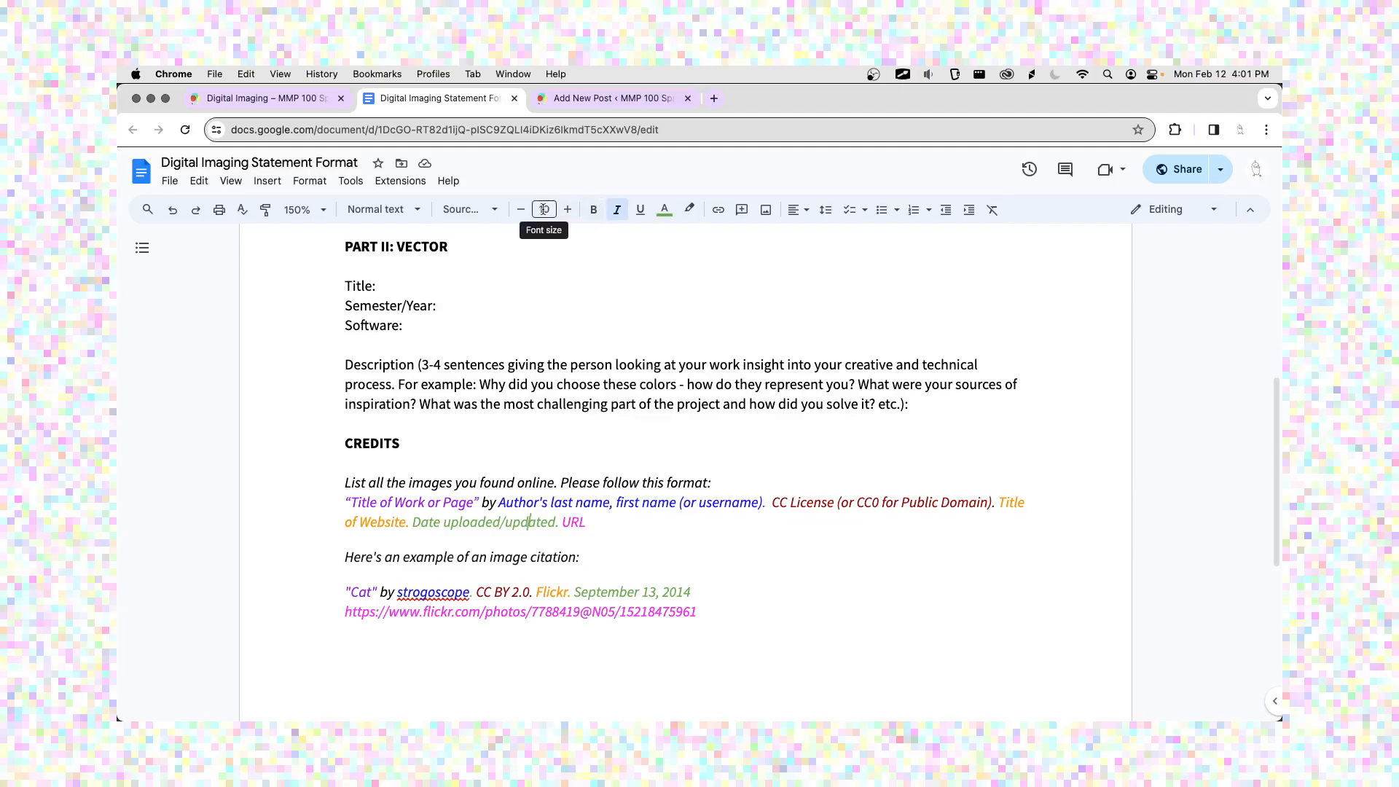
Switch to Finder, open notes.txt from the Self Portrait folder and discard the unsaved Untitled text document.
key("super+Tab")
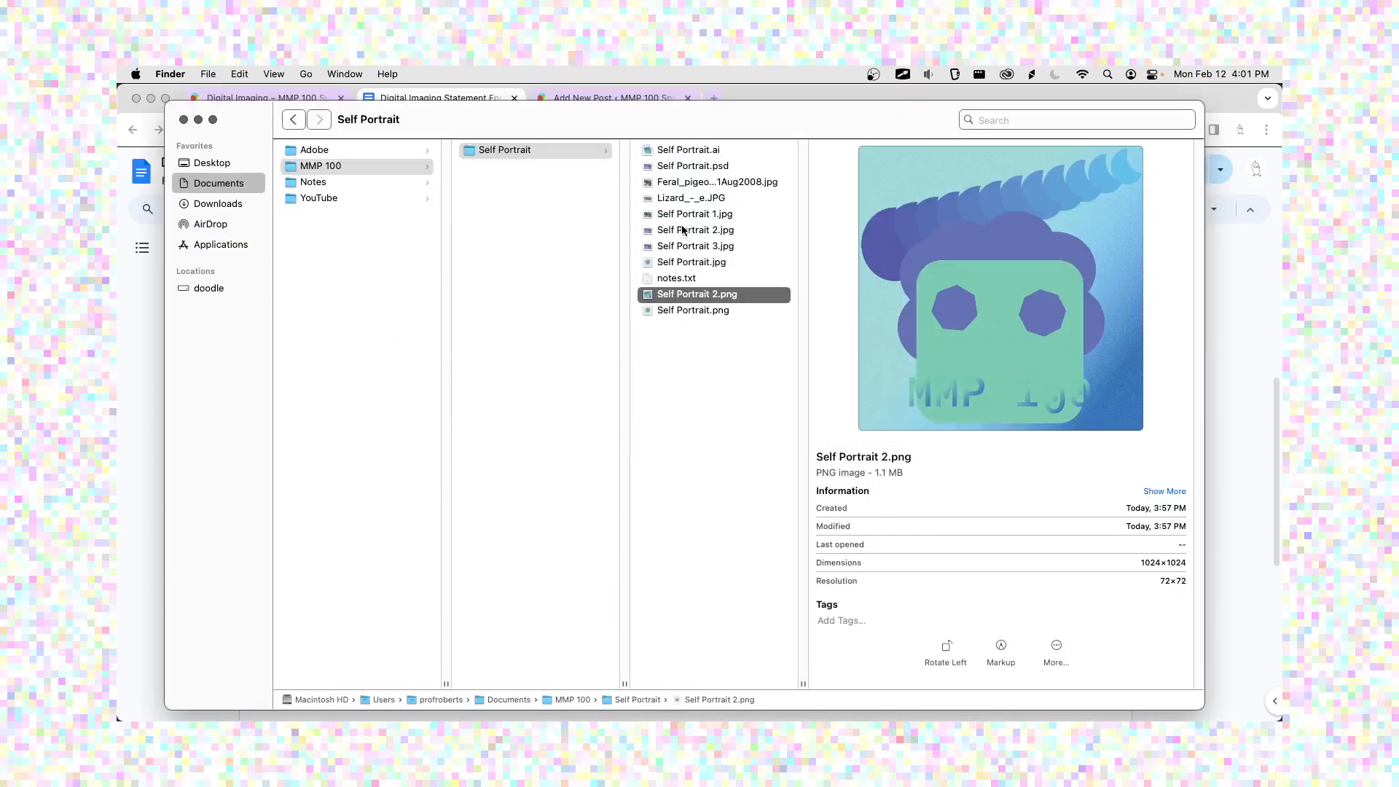
double_click(672, 279)
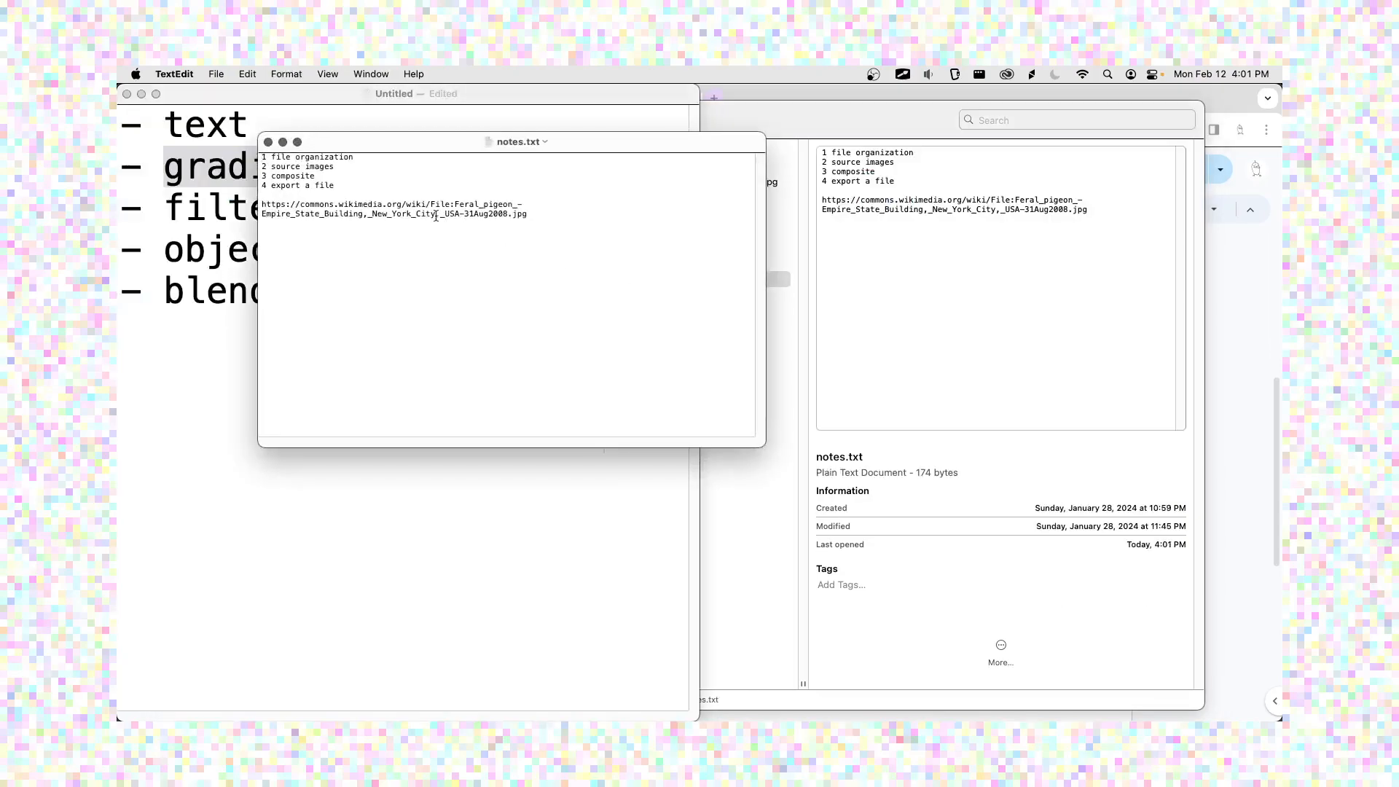
key("super+plus")
key("super+plus")
key("super+plus")
key("super+plus")
key("super+plus")
key("super+plus")
key("super+plus")
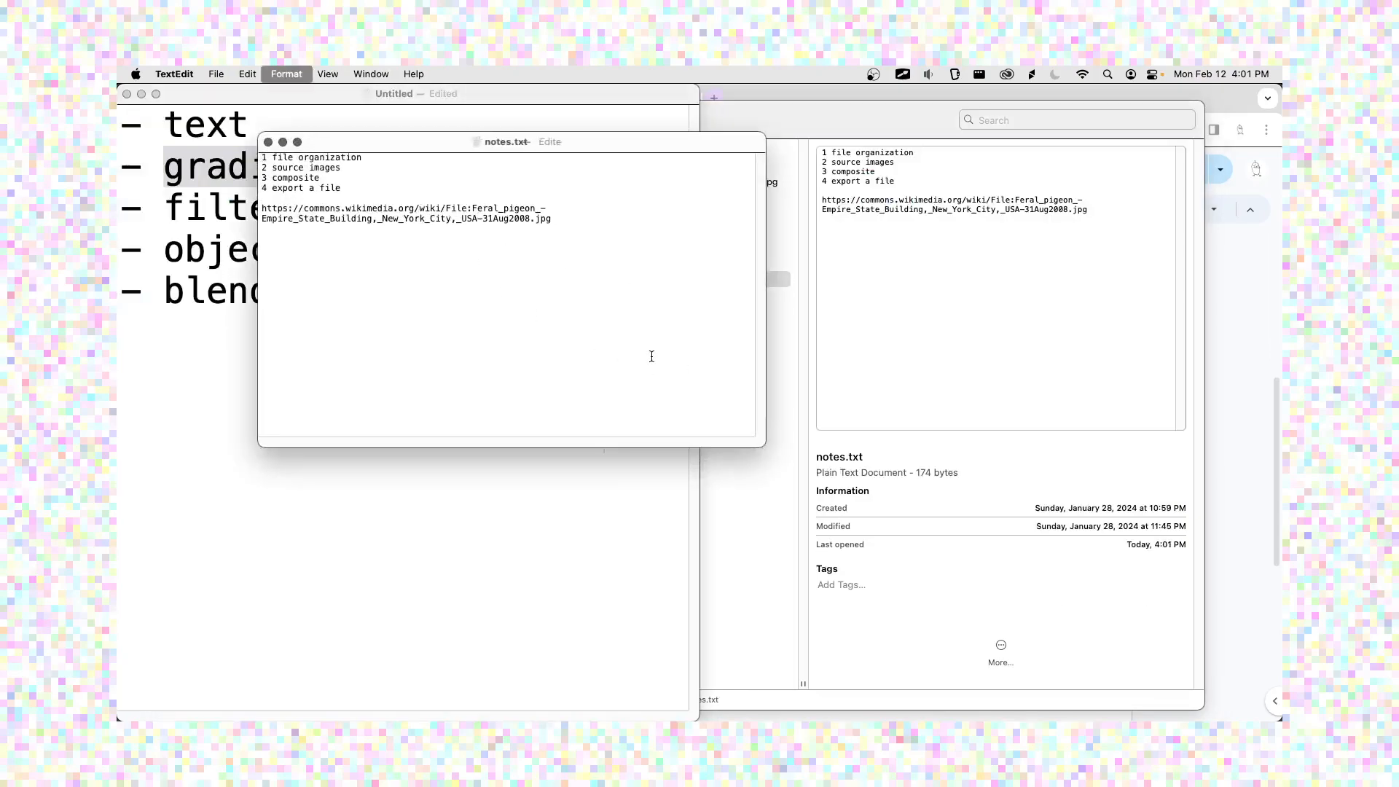
key("super+plus")
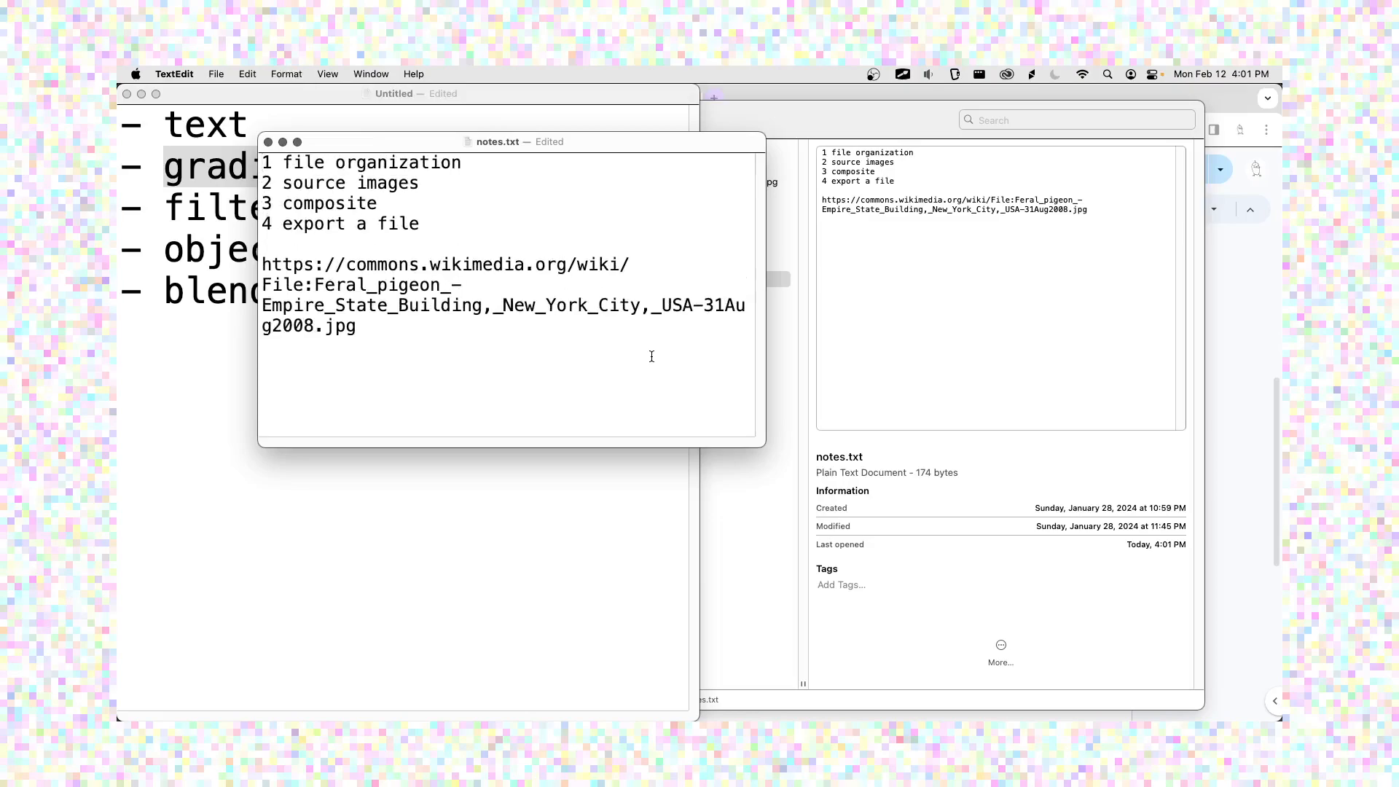
left_click(127, 94)
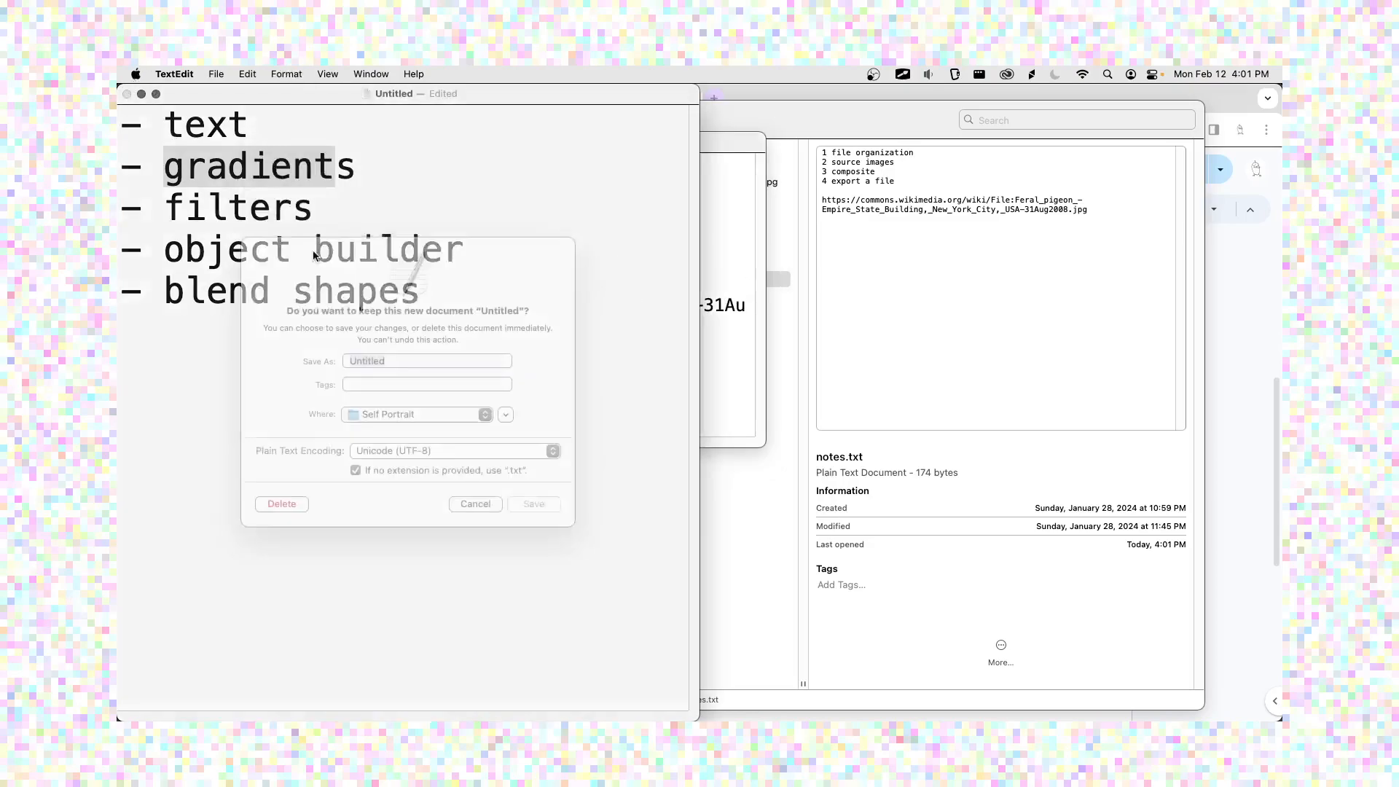
left_click(277, 525)
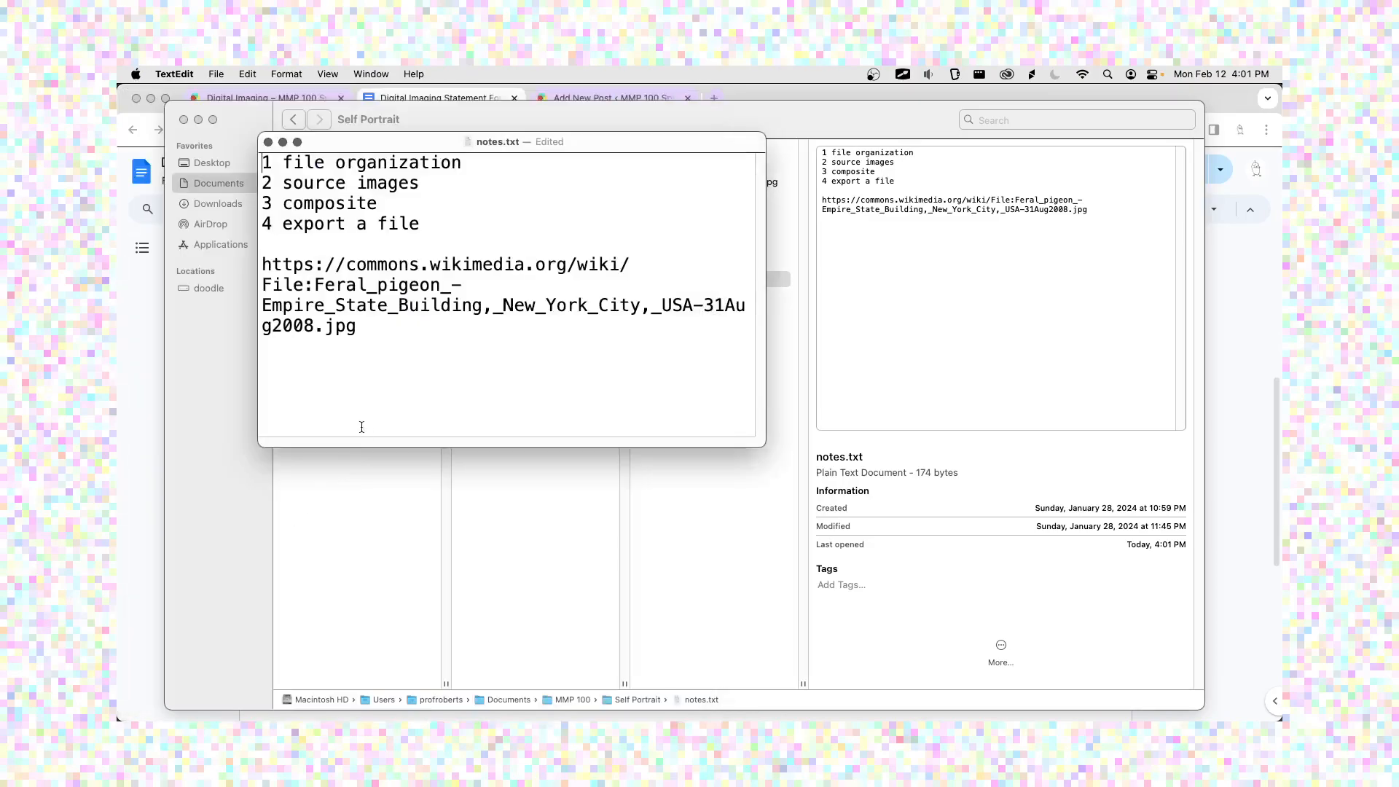
Copy the feral pigeon image's Wikimedia Commons address from notes.txt and open it in a new Chrome tab.
left_click_drag(372, 347, 260, 266)
key("super+c")
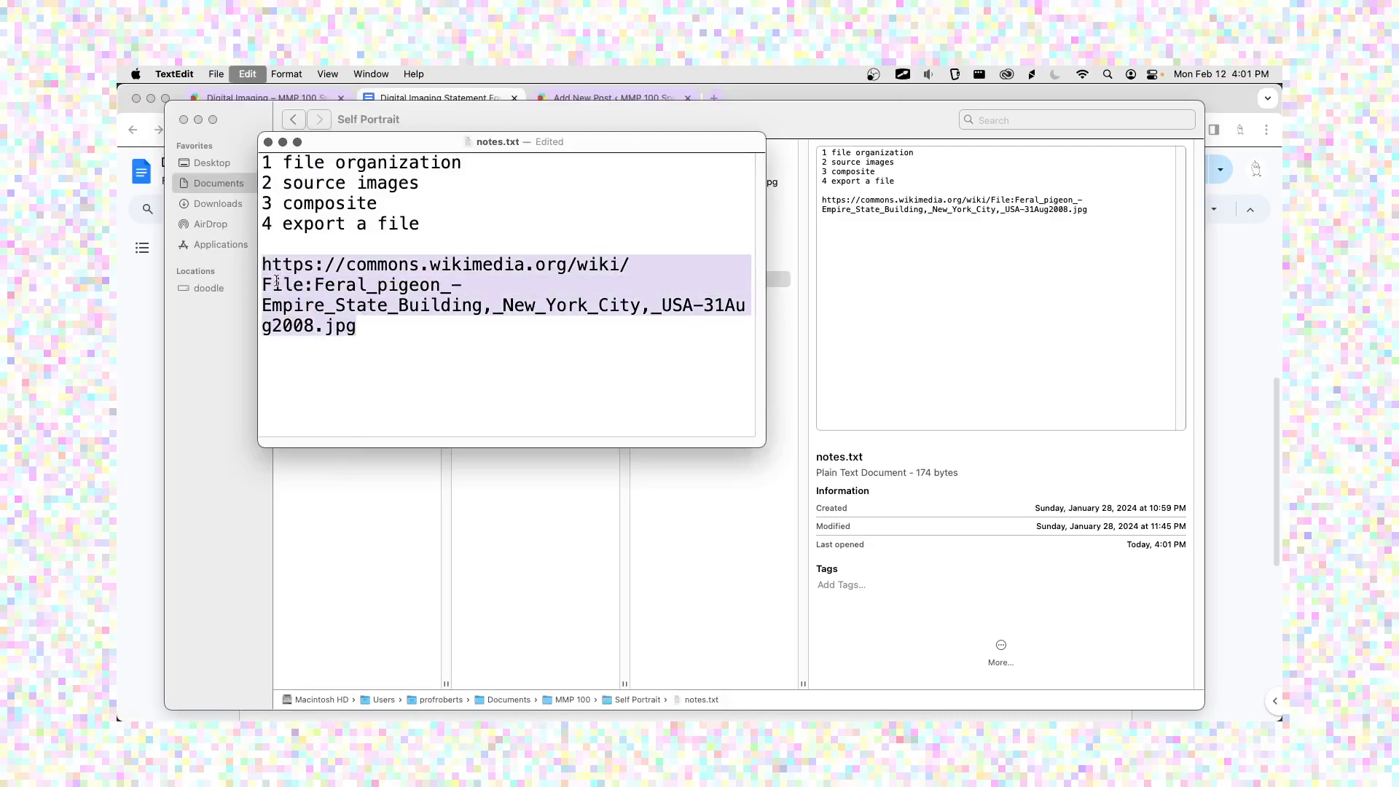
left_click(724, 90)
left_click(698, 102)
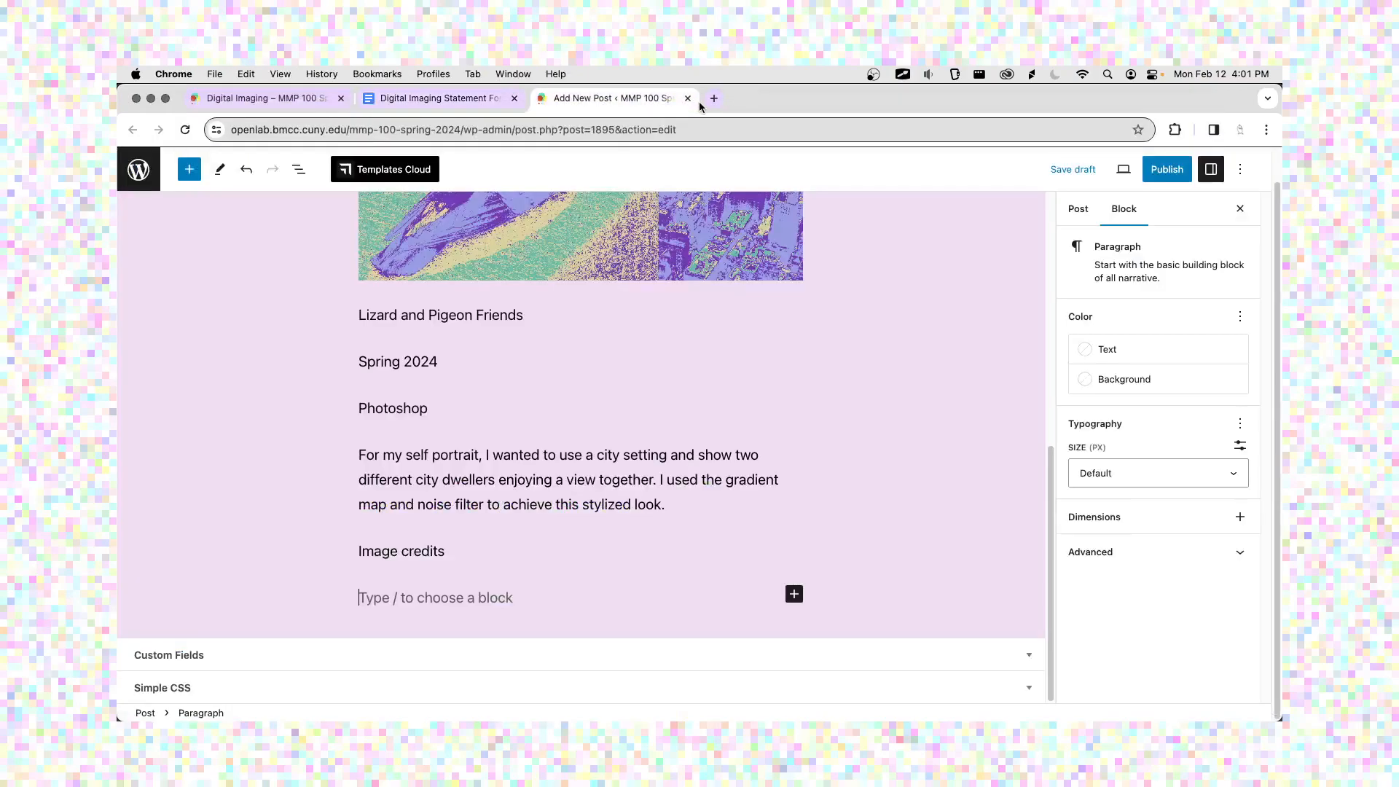
left_click(708, 99)
key("super+v")
key("Return")
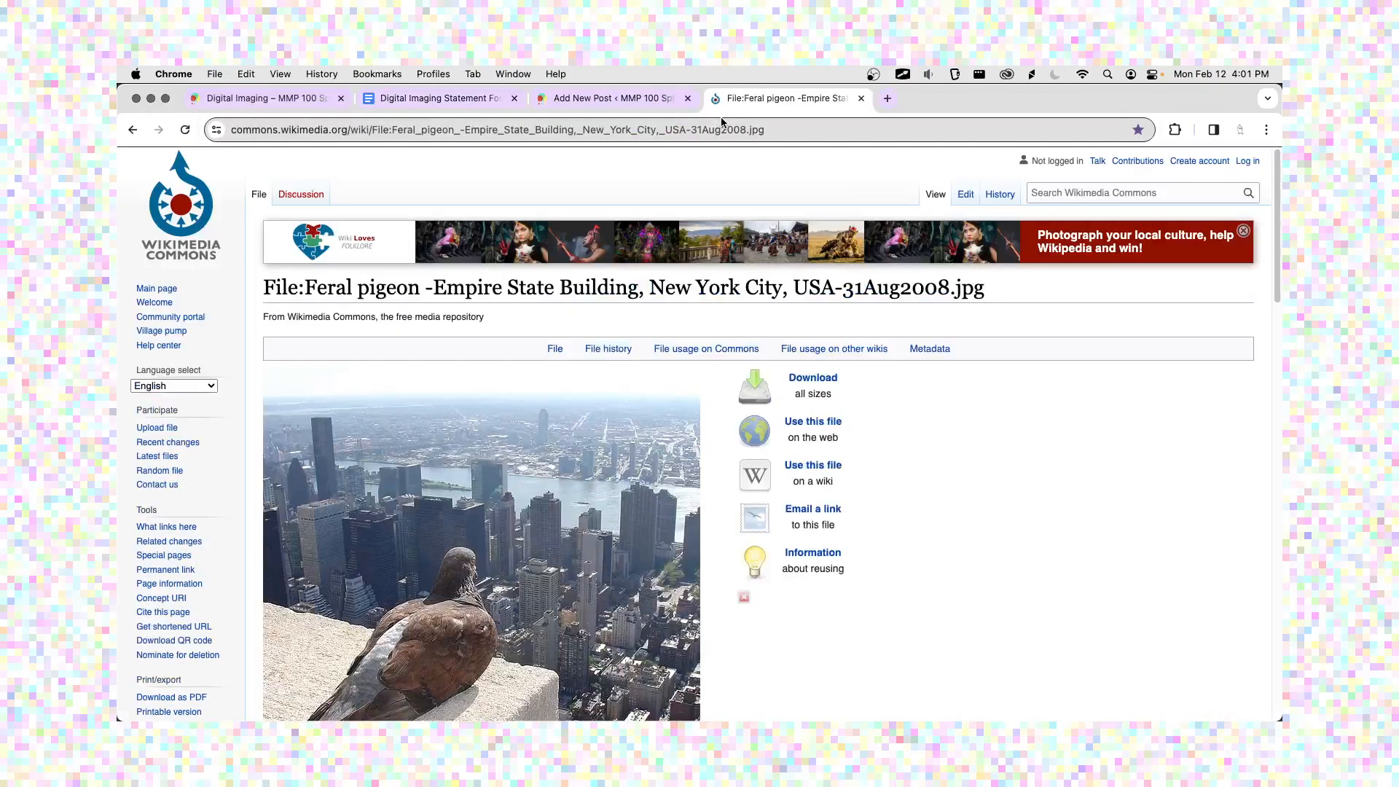
scroll(618, 272, "down", 6)
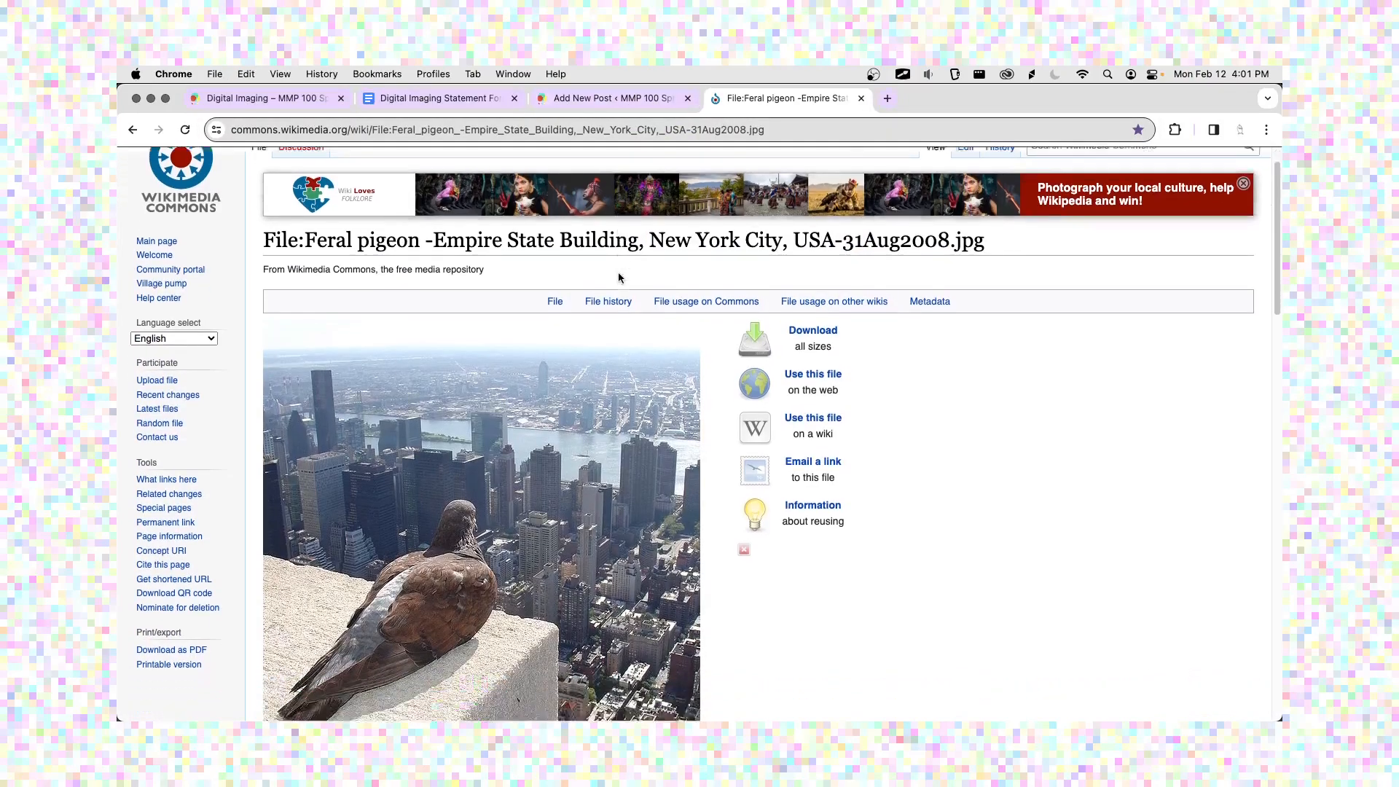
Find the Wikimedia Commons page File:Lizard - e.JPG in another new tab and show its summary information.
left_click(887, 97)
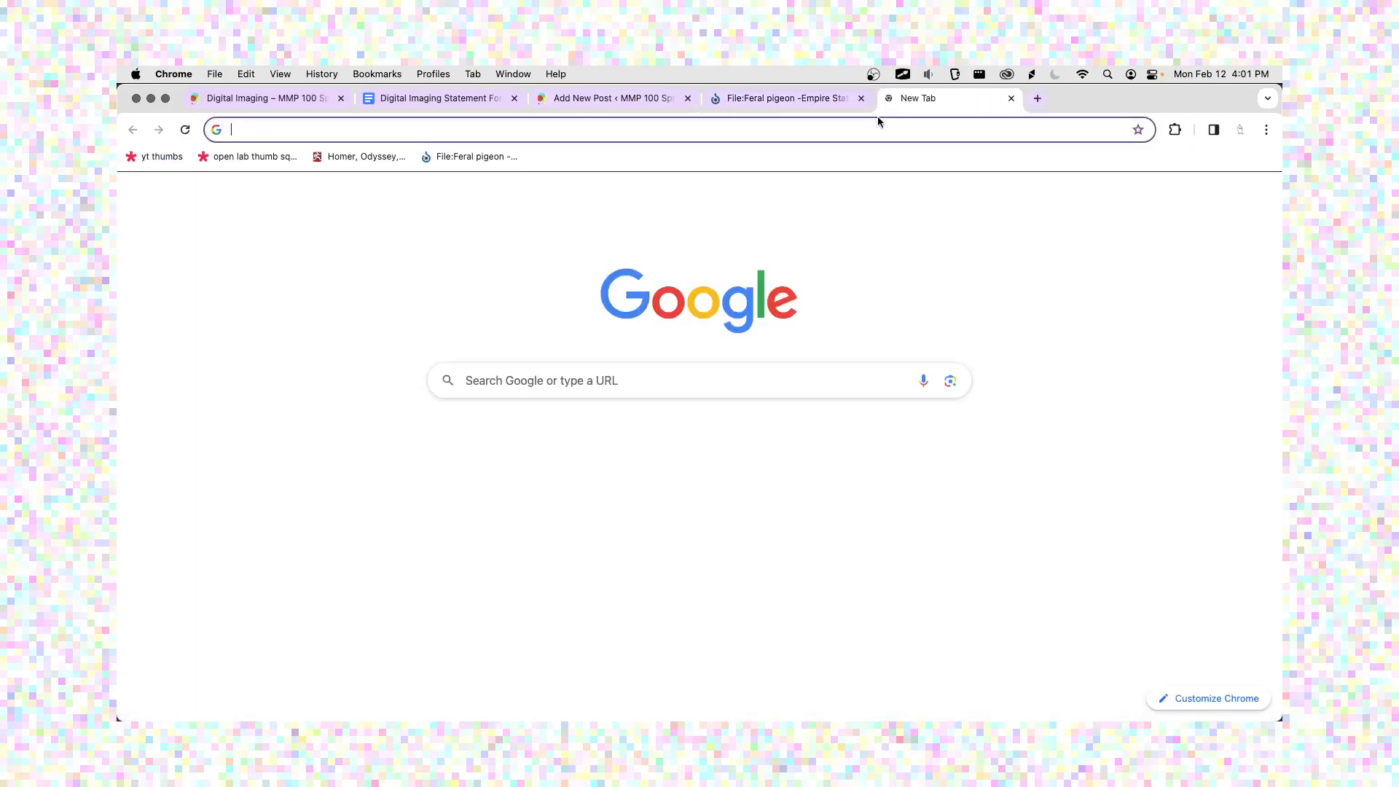
type("lizard")
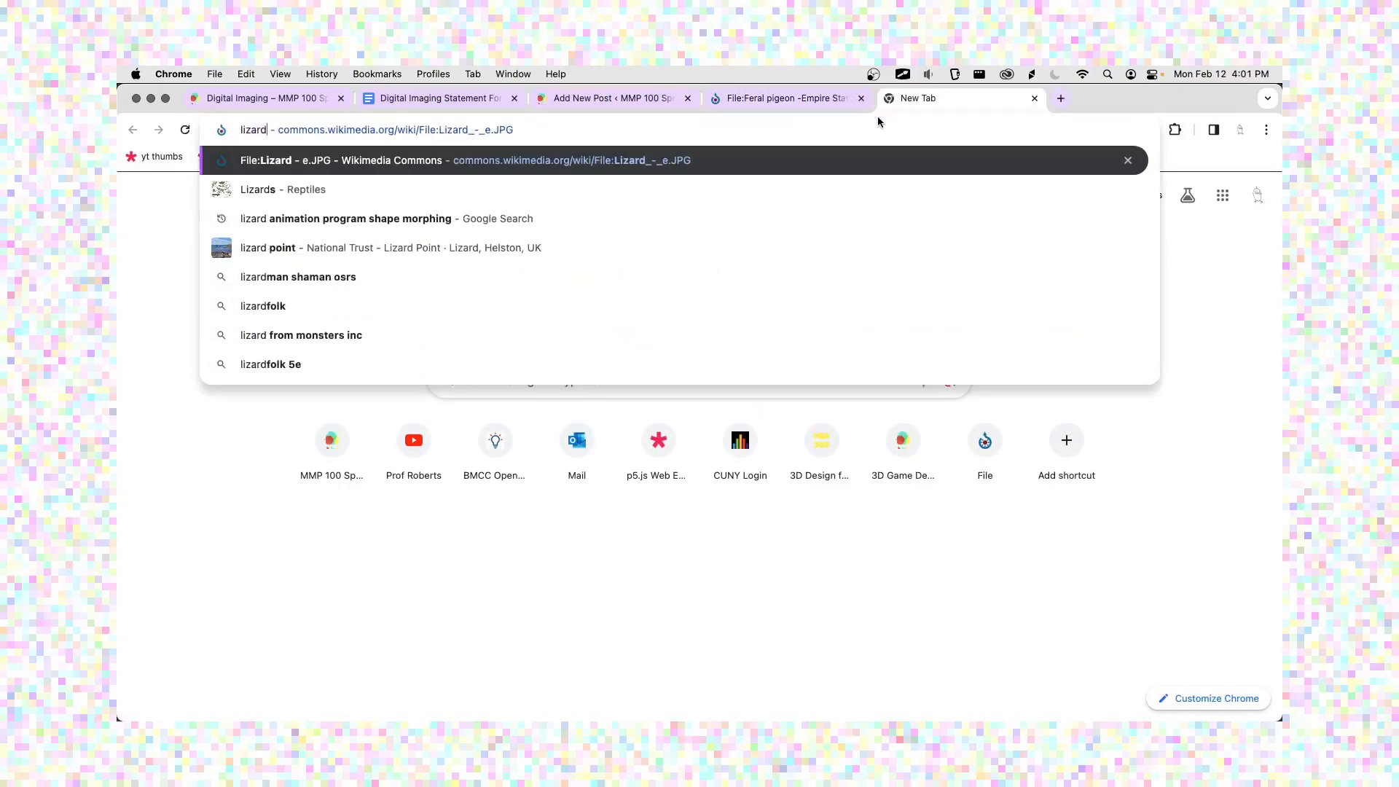
key("Return")
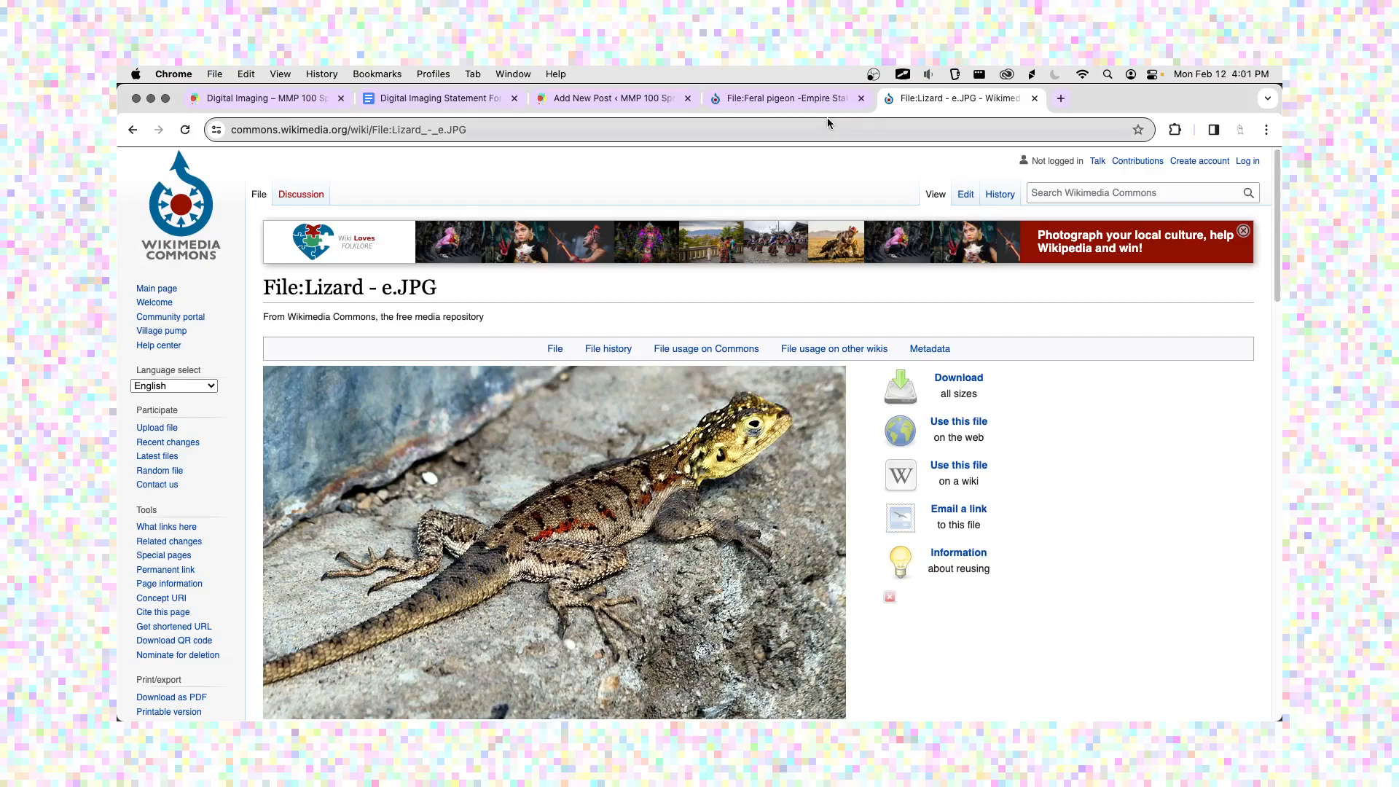
scroll(733, 241, "down", 1)
scroll(732, 241, "down", 10)
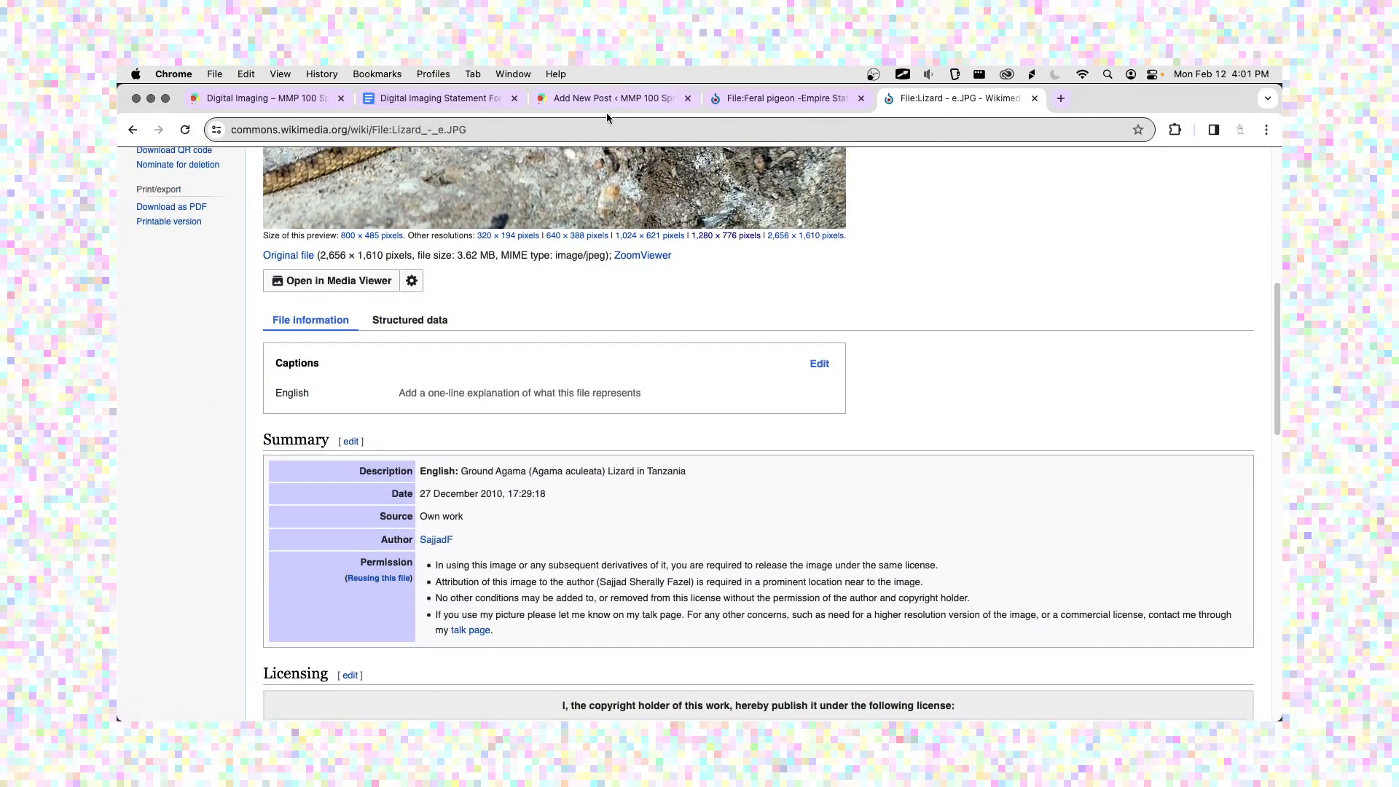
Add the lizard page's address below the pigeon address in notes.txt, then save and close the file.
key("super+Tab")
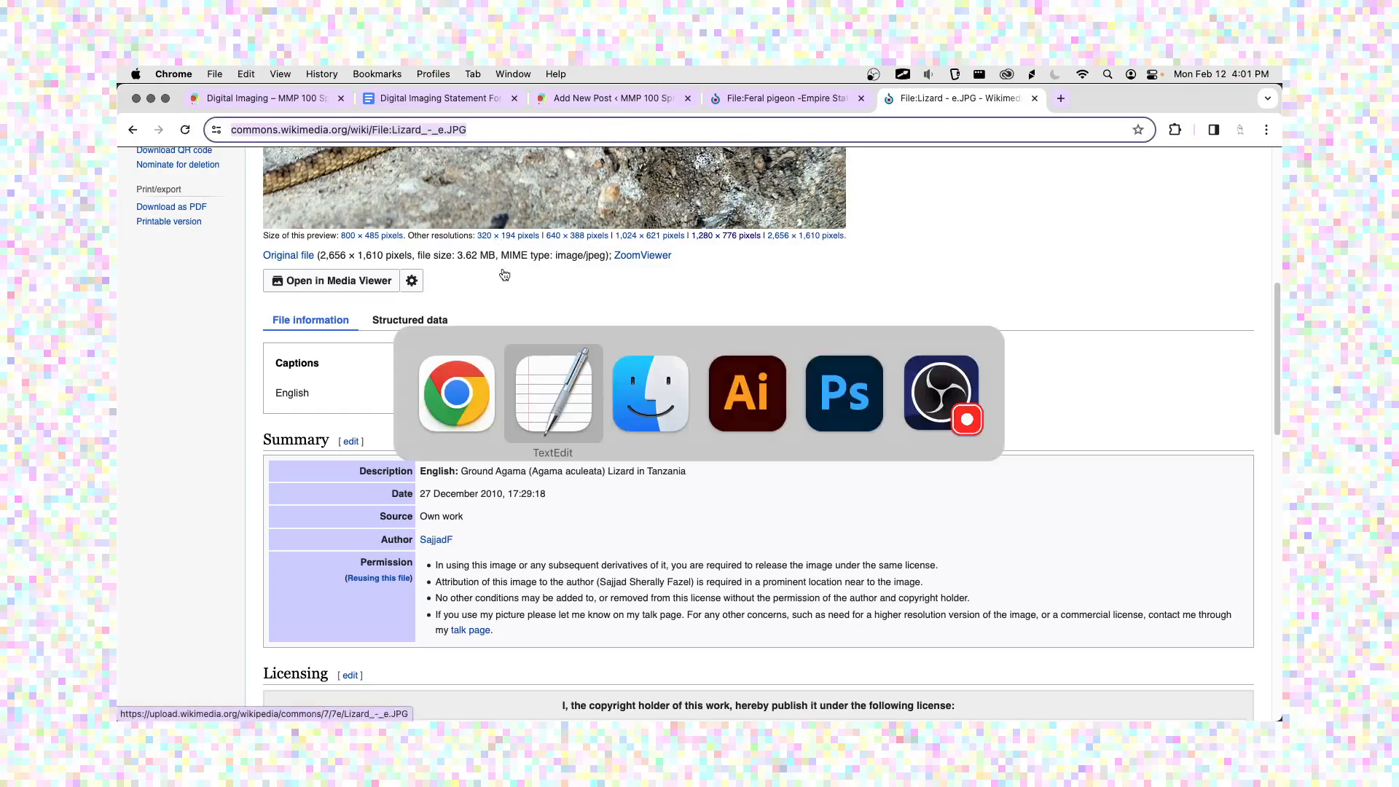
left_click(485, 350)
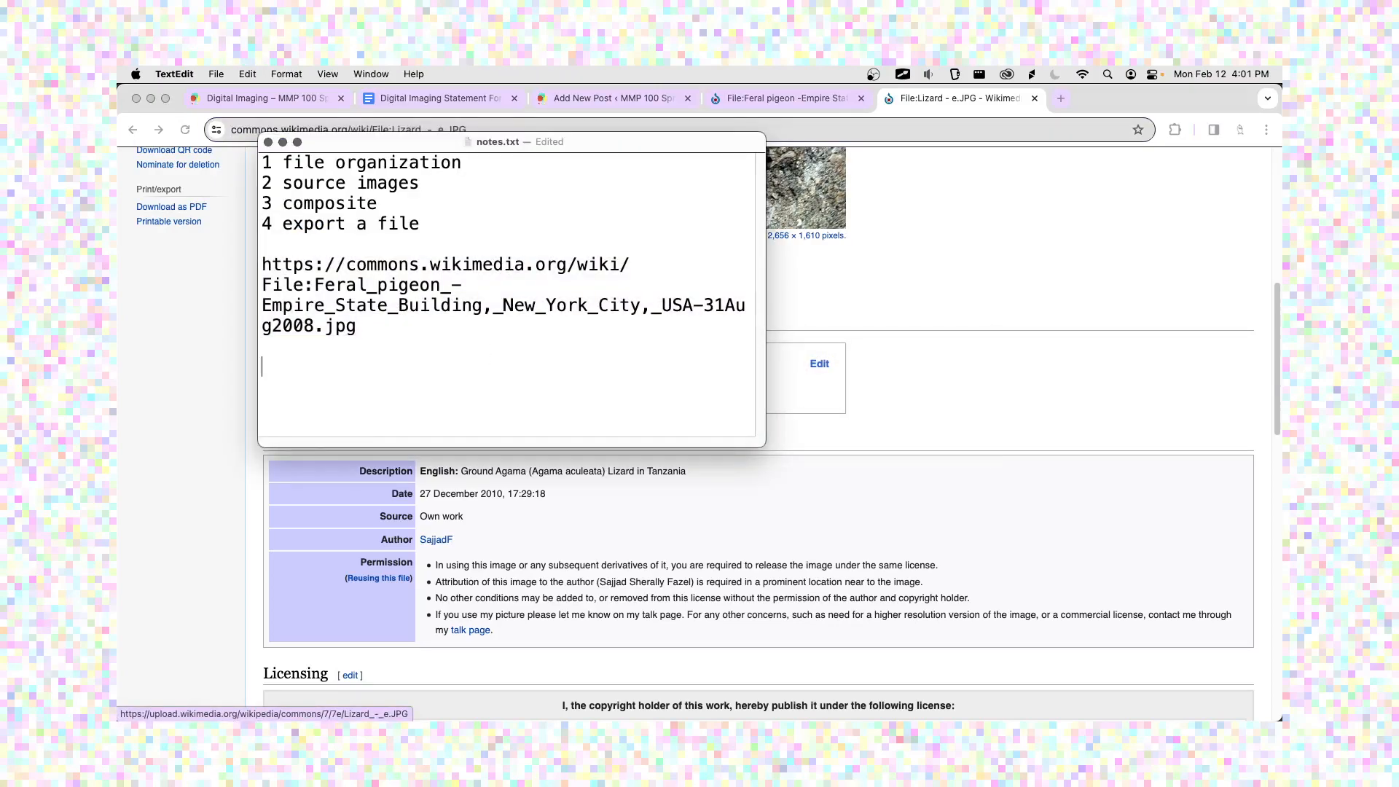
key("super+v")
key("super+s")
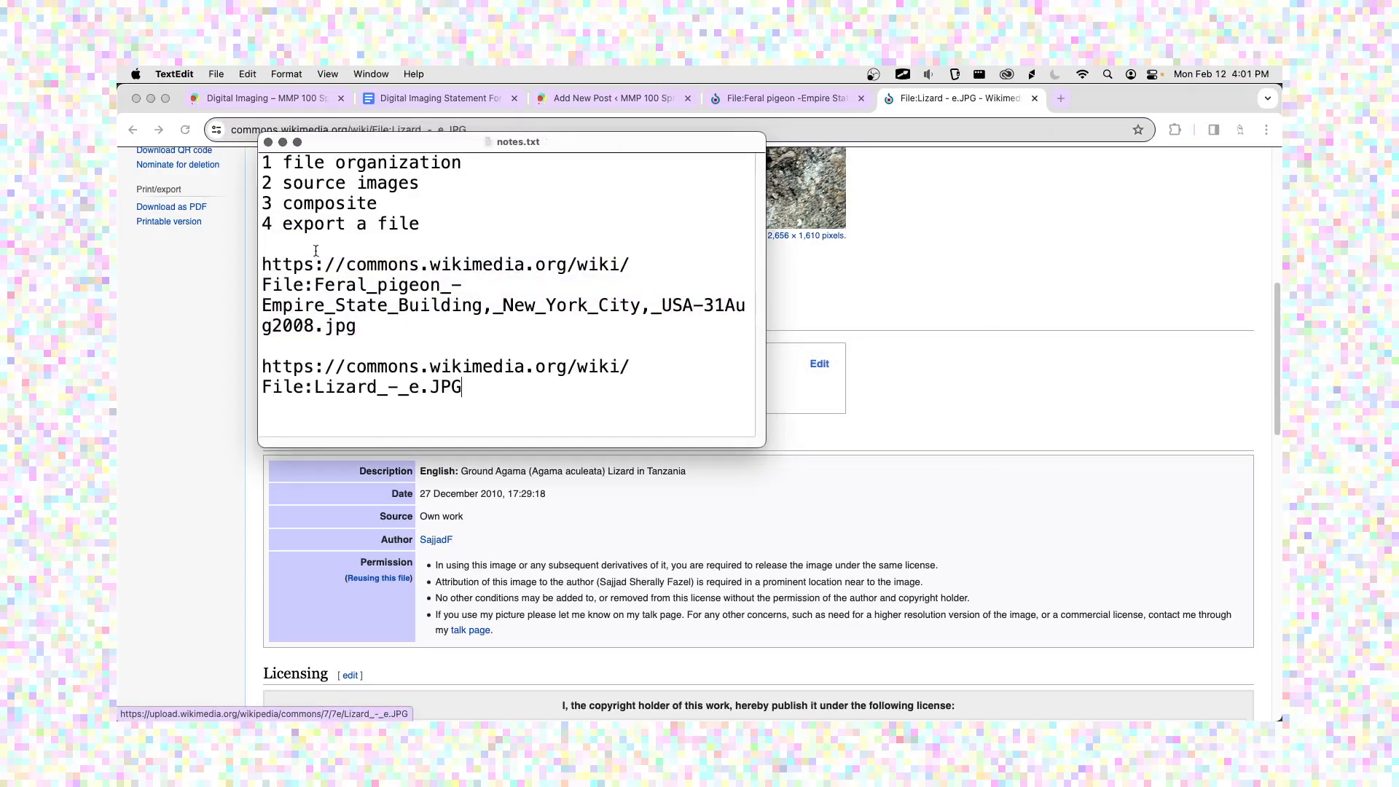
left_click(268, 143)
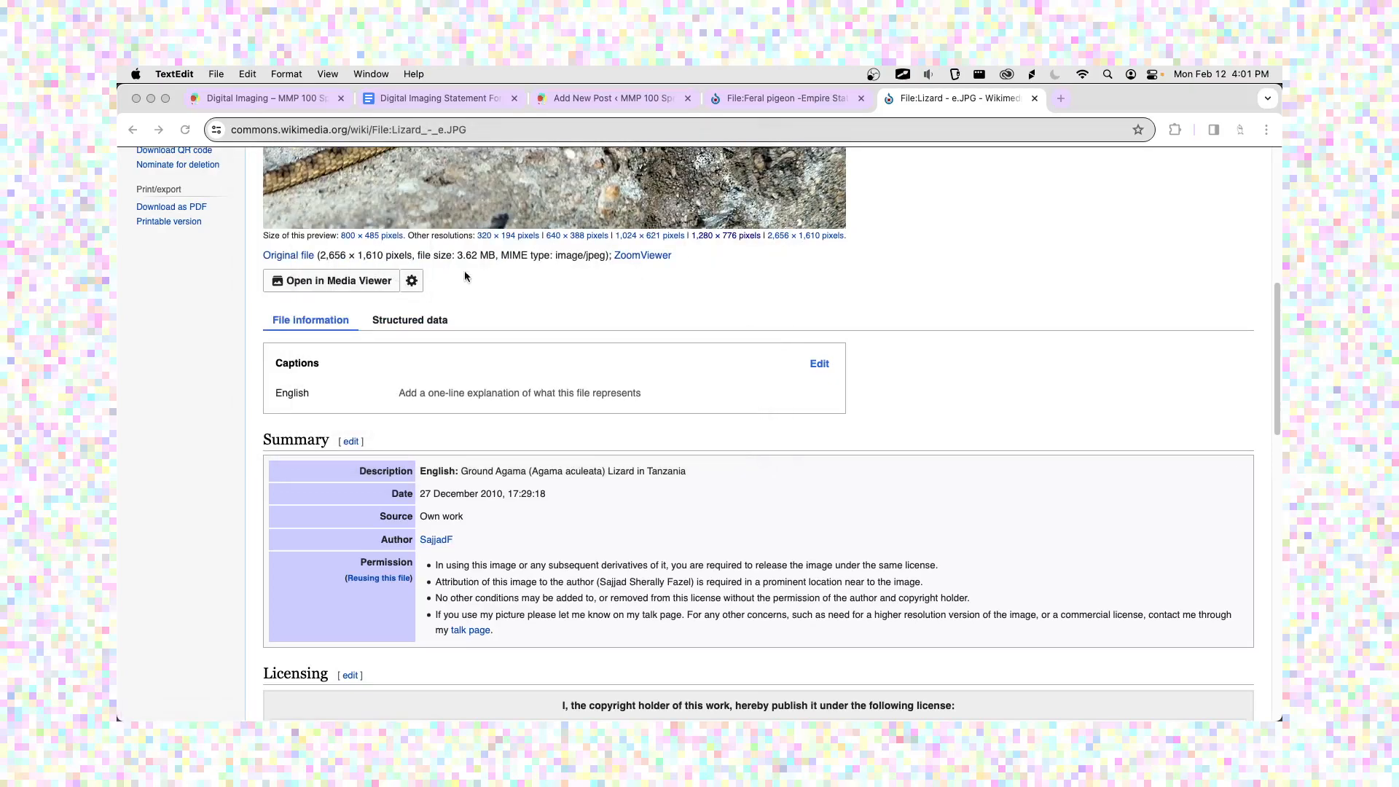
Examine the titles and file information, including the source, on the lizard and feral pigeon Wikimedia Commons pages.
scroll(536, 361, "up", 6)
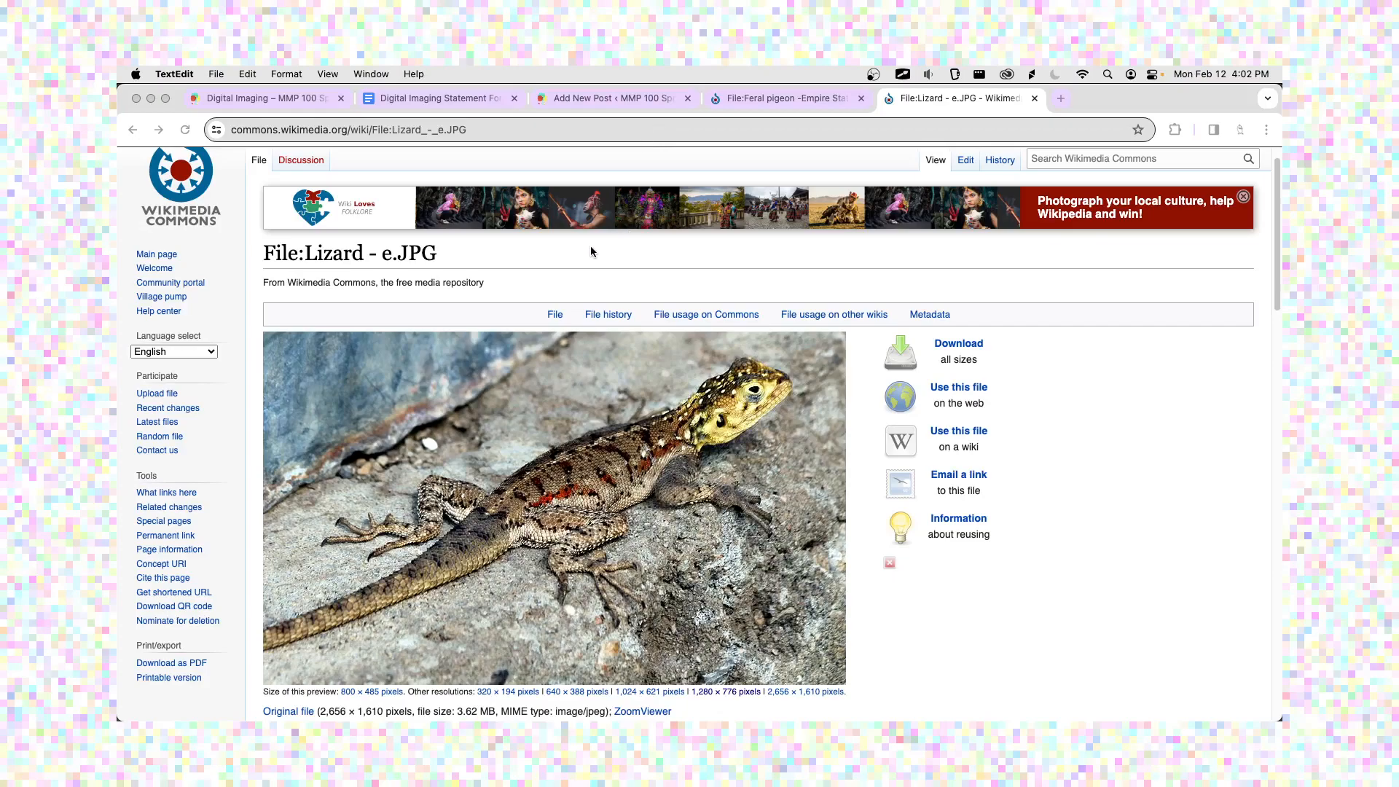
scroll(596, 272, "down", 5)
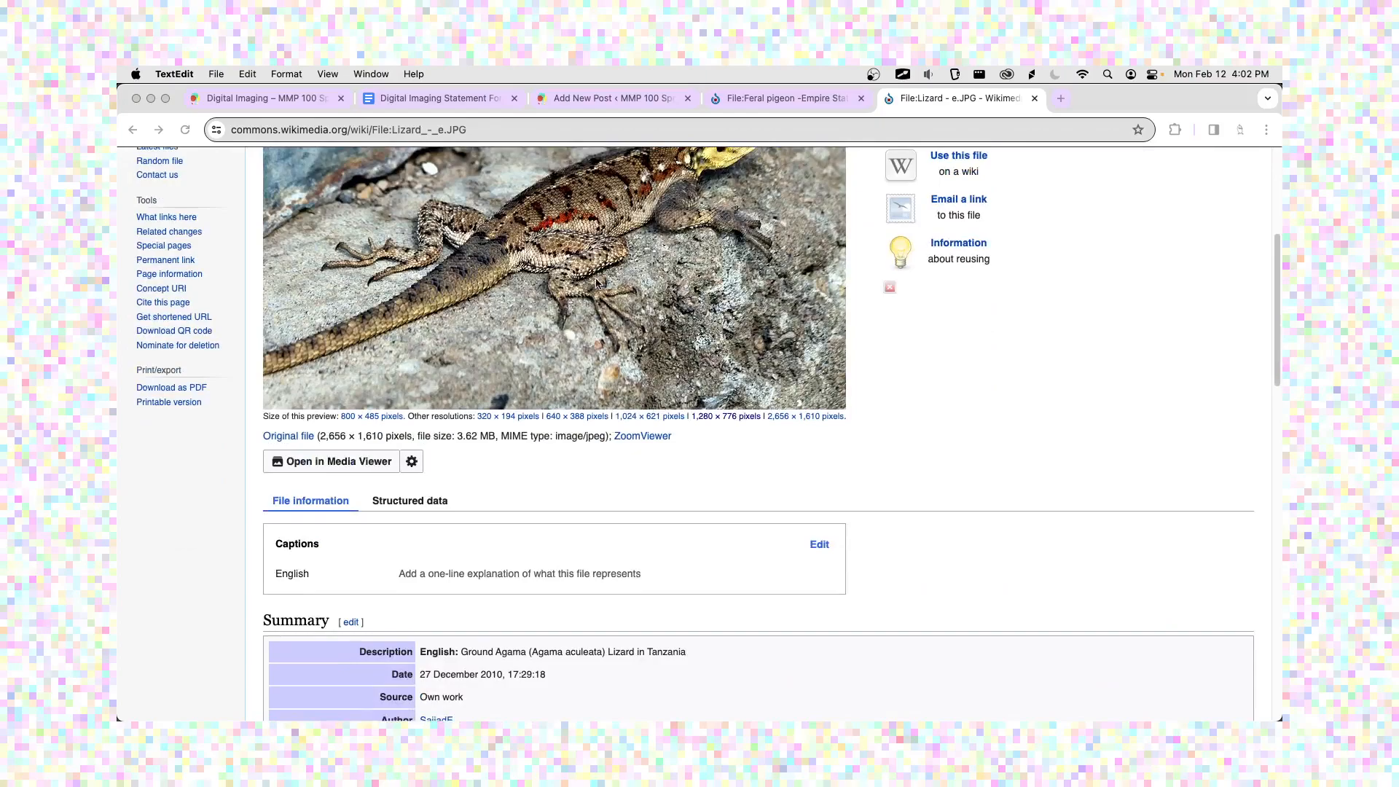
scroll(585, 427, "down", 3)
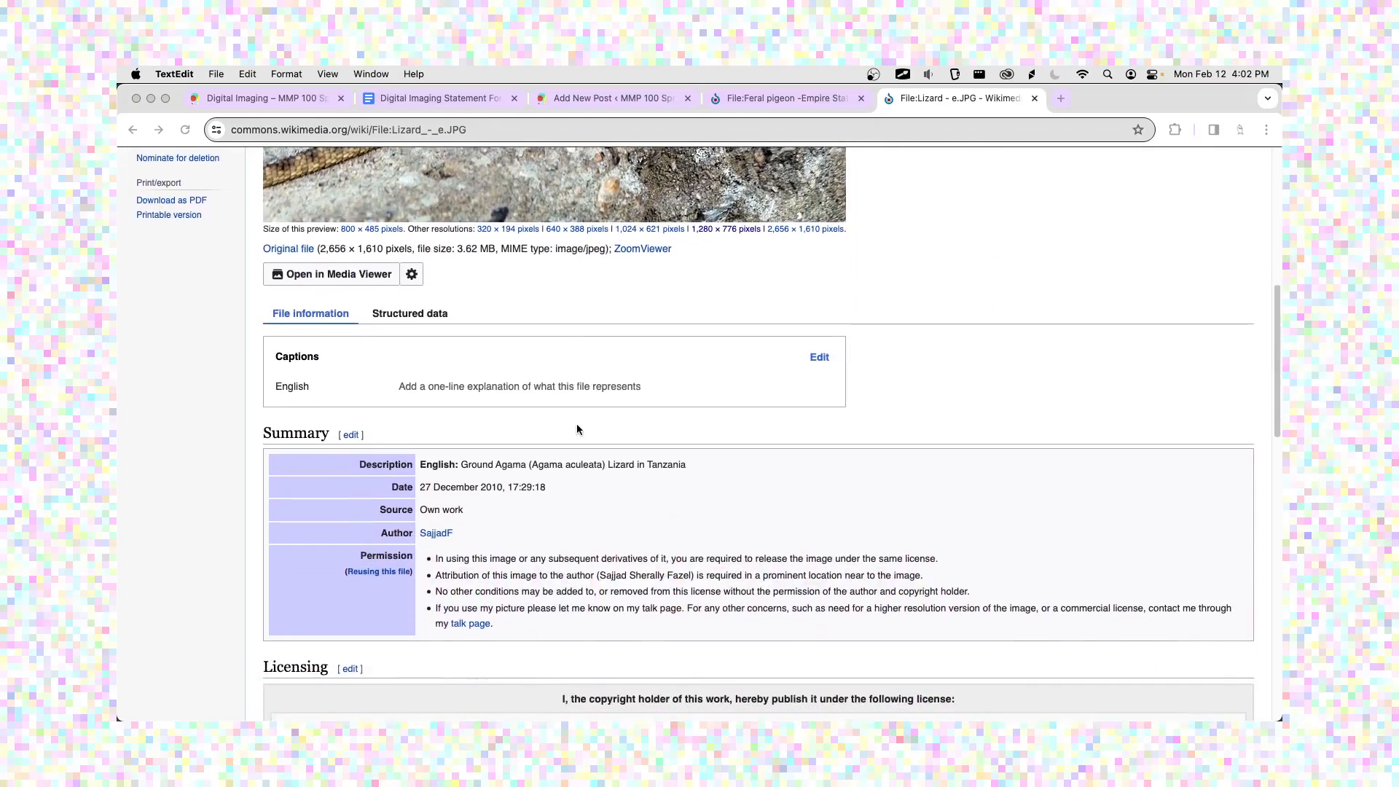
scroll(577, 429, "up", 6)
left_click(780, 99)
scroll(647, 253, "up", 7)
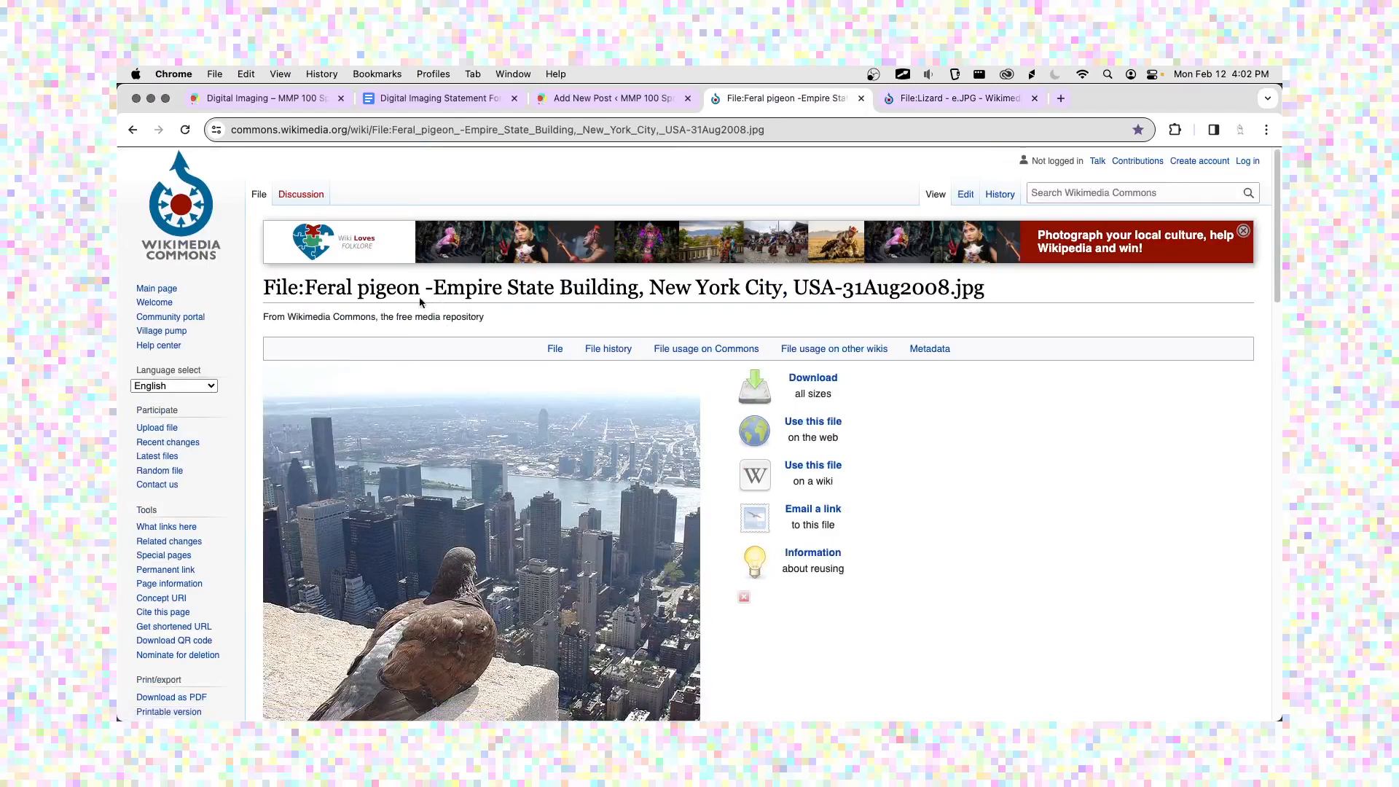
left_click_drag(309, 286, 781, 295)
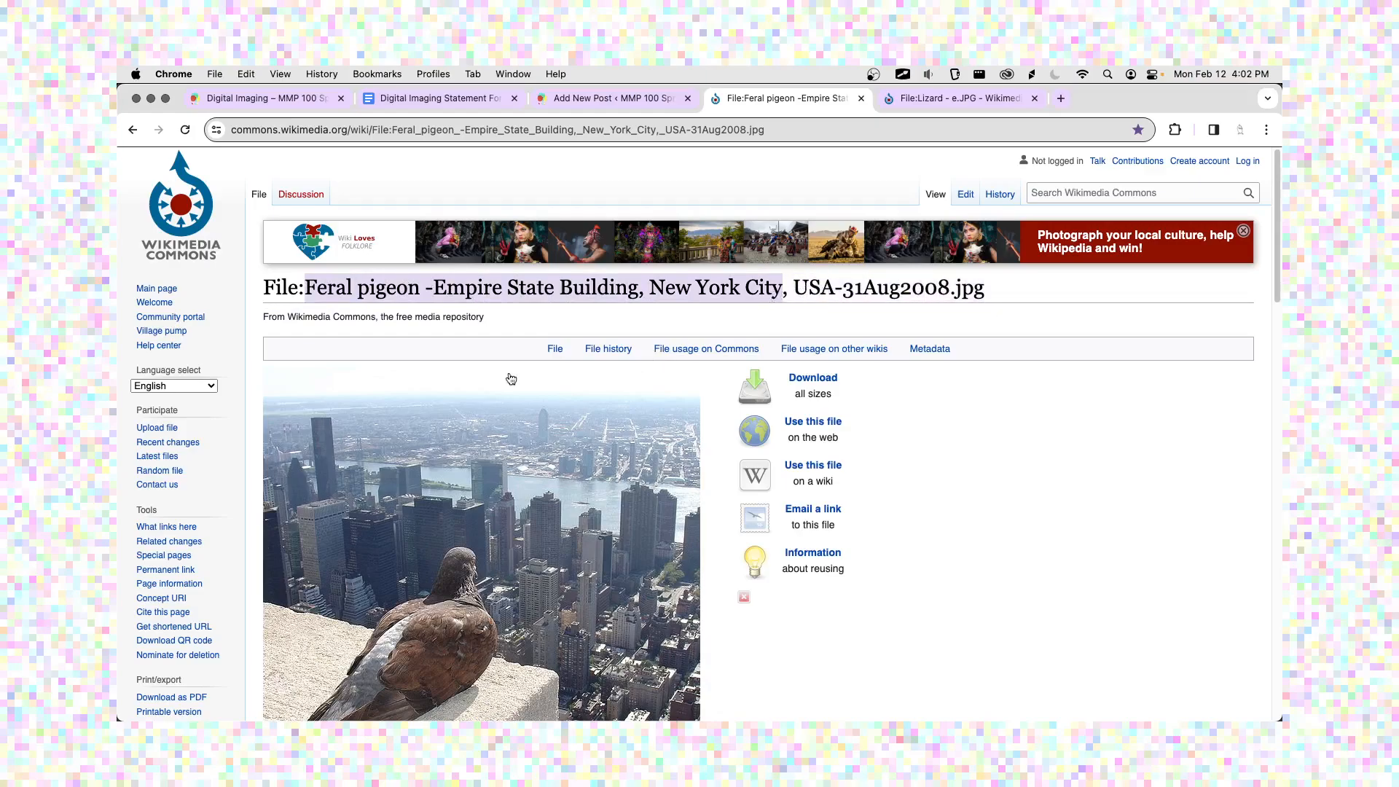
scroll(531, 368, "down", 6)
scroll(528, 368, "down", 3)
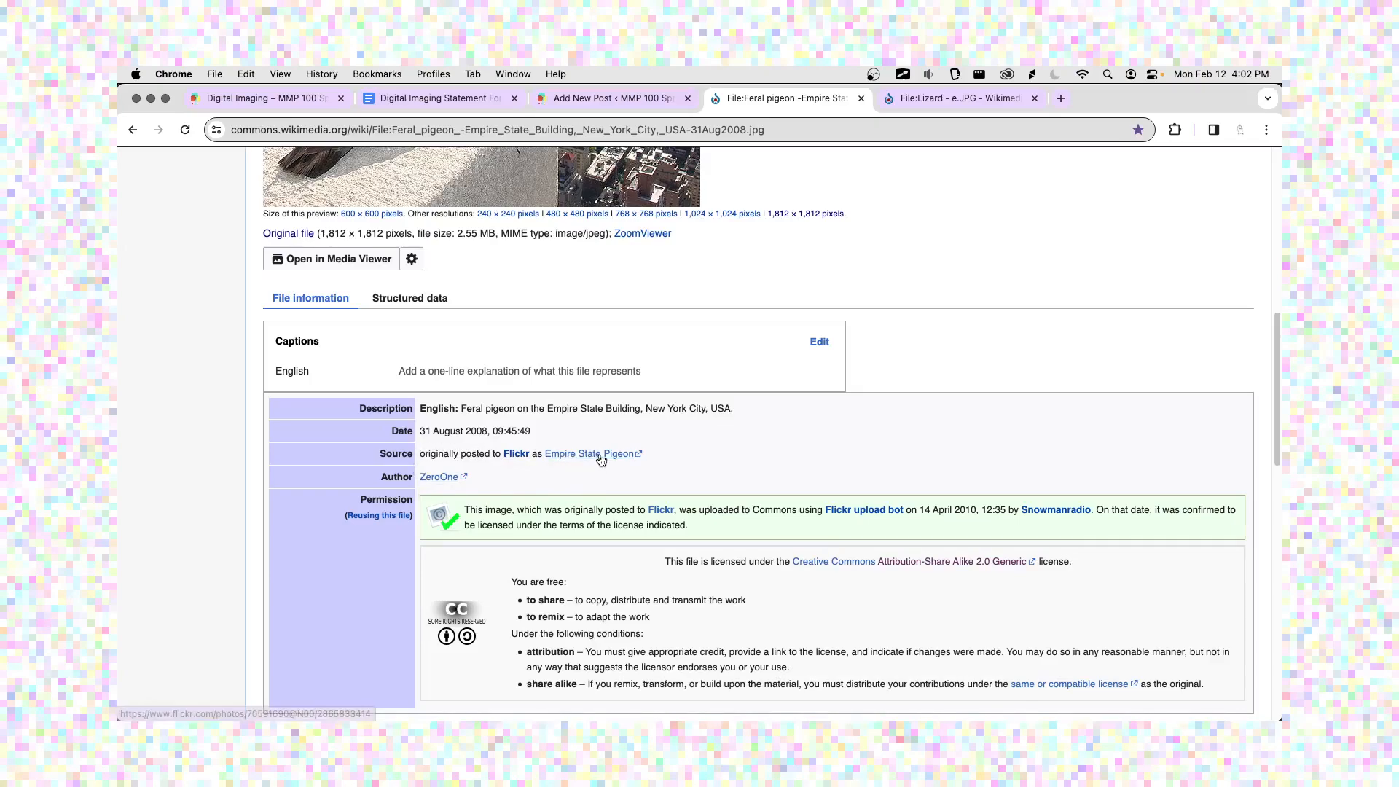
Open the pigeon image's Flickr source page and copy its title into the post's image credits as "Empire State Pigeon," in quotation marks.
left_click(563, 457)
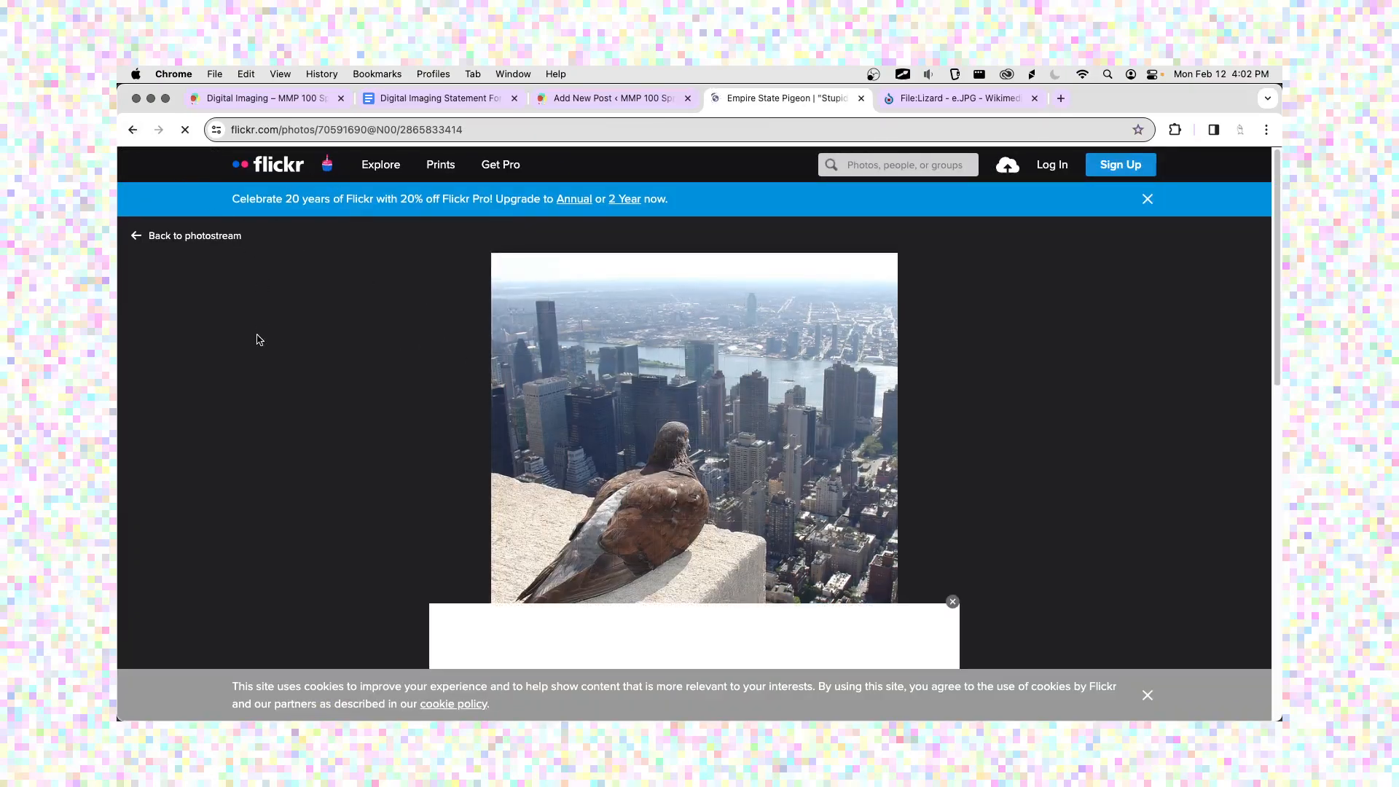
scroll(259, 337, "down", 4)
left_click_drag(364, 415, 472, 422)
key("super+c")
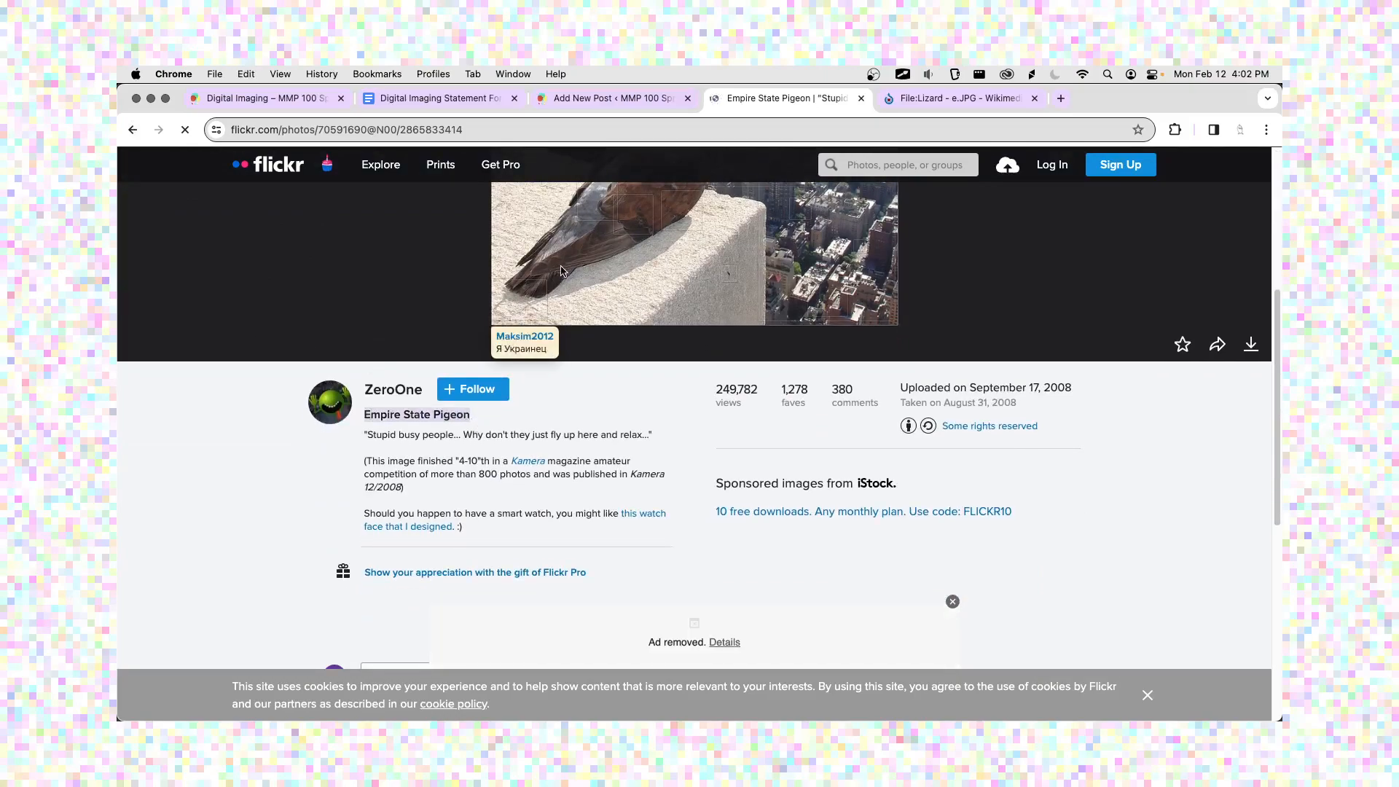
left_click(612, 97)
type("\"")
key("super+v")
type(",")
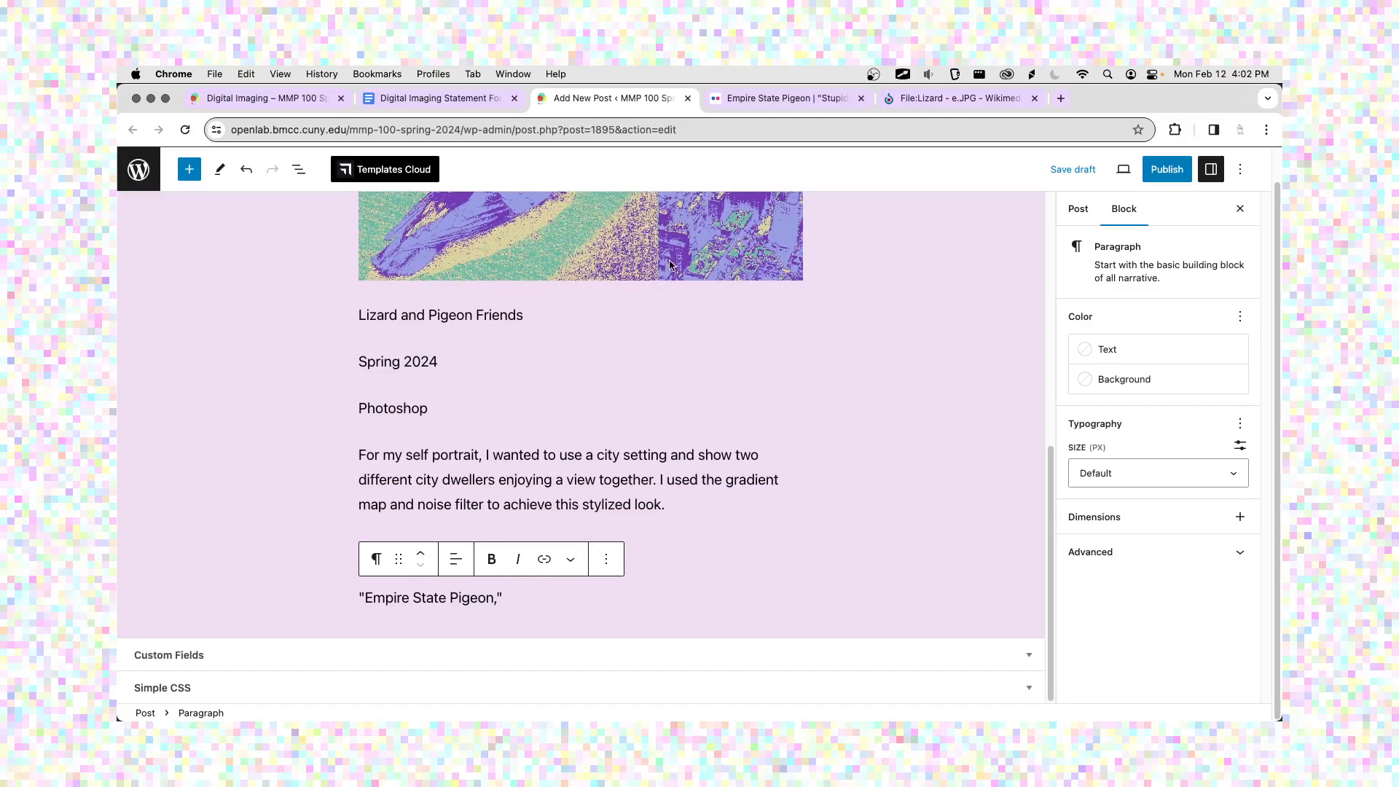
Check the photographer's Flickr photostream and profile for a name, and add the username ZeroOne with a period to the pigeon credit.
left_click(771, 102)
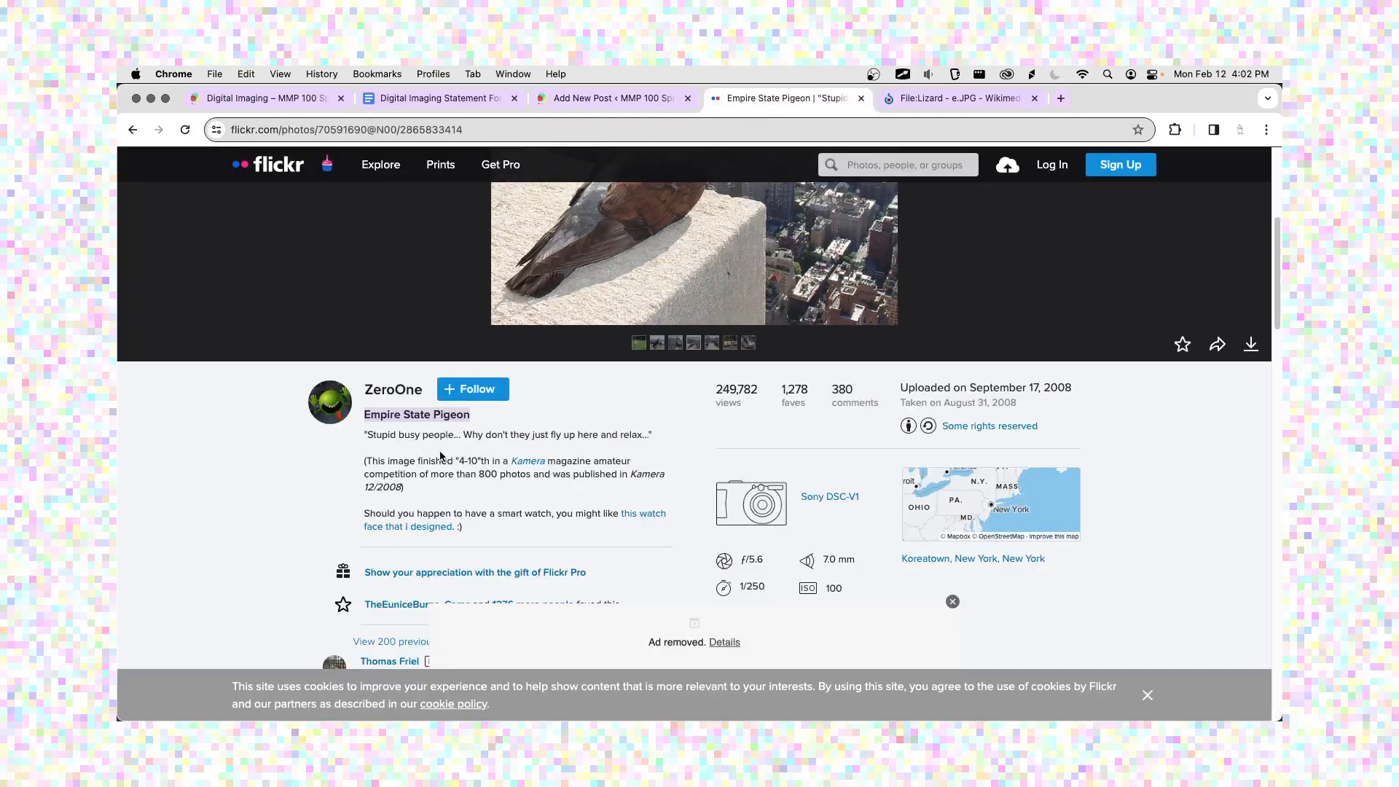
scroll(441, 457, "up", 5)
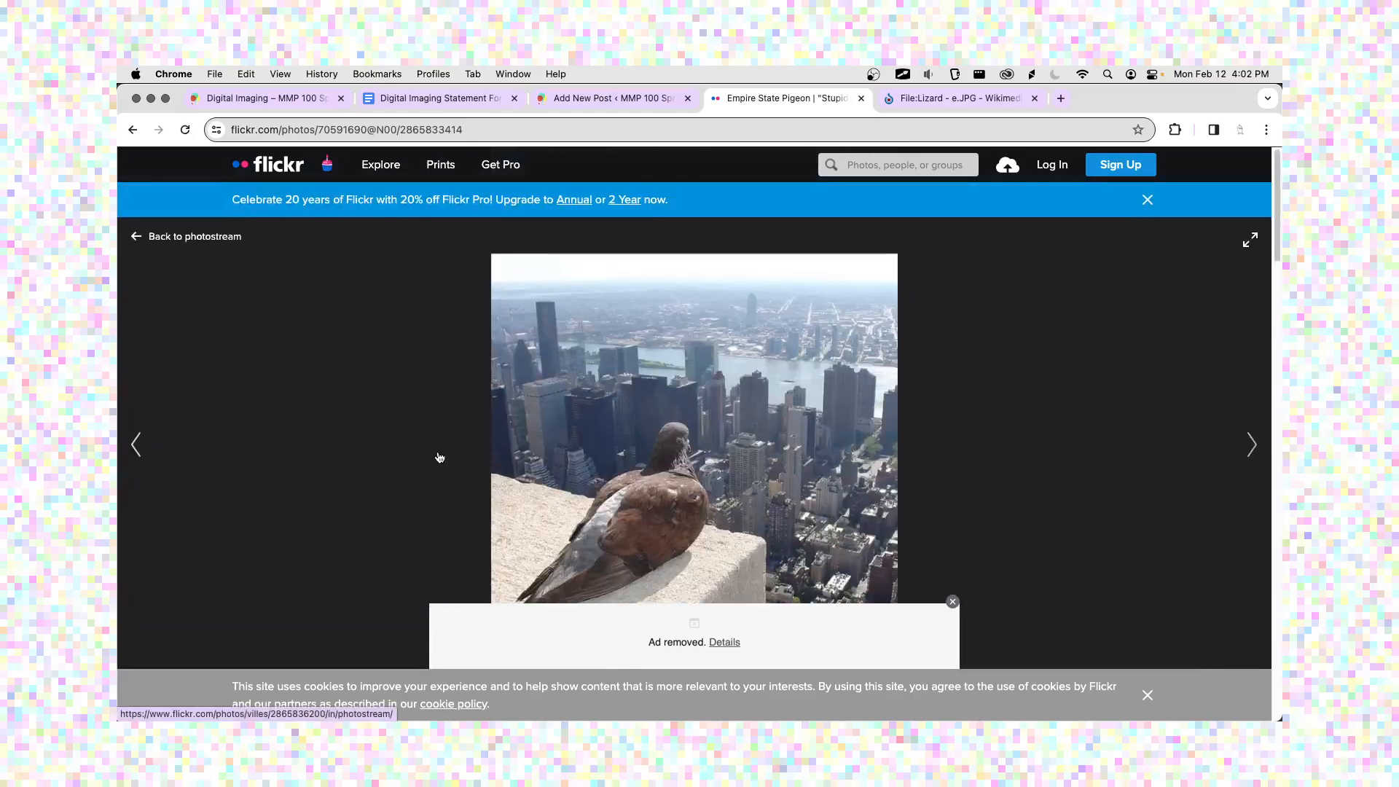
scroll(440, 457, "down", 5)
left_click(393, 349)
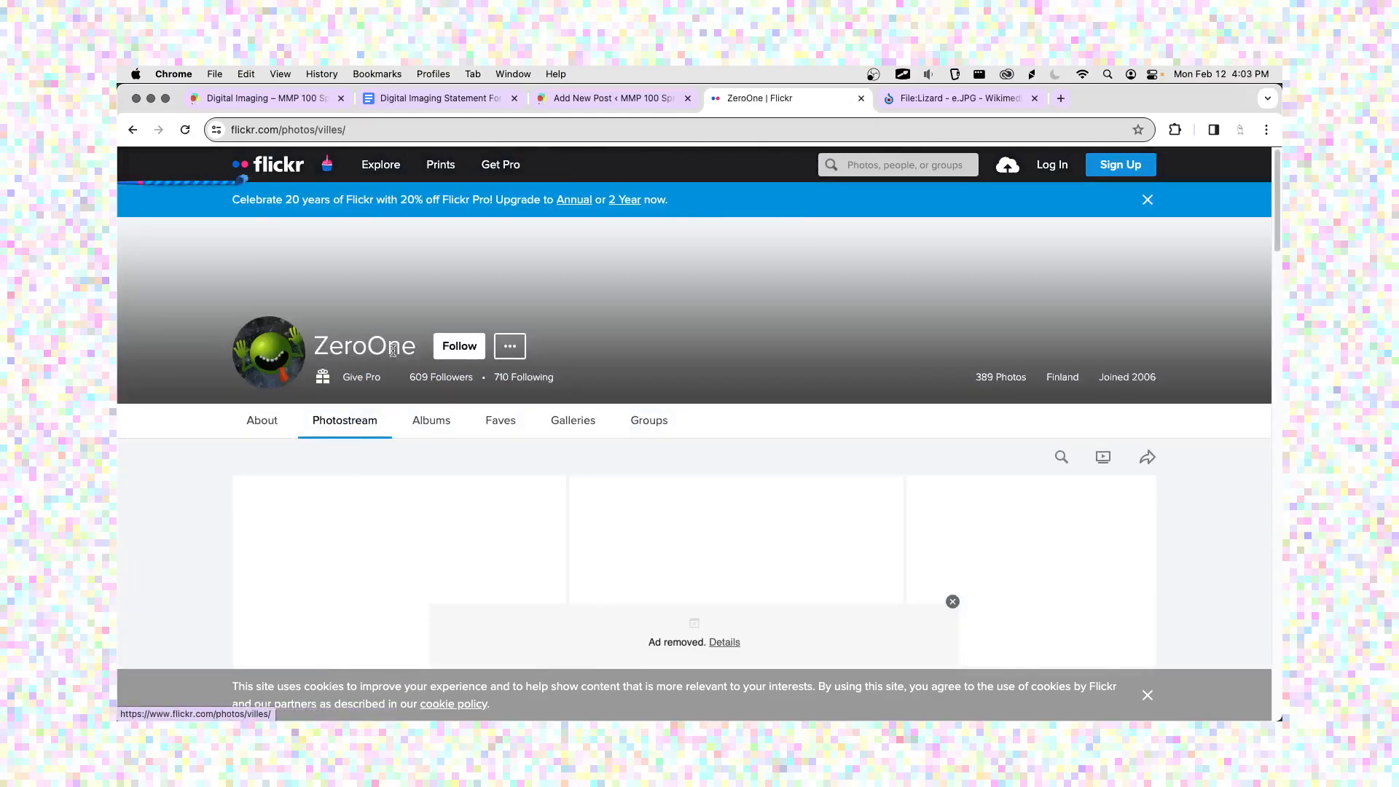
scroll(352, 370, "down", 5)
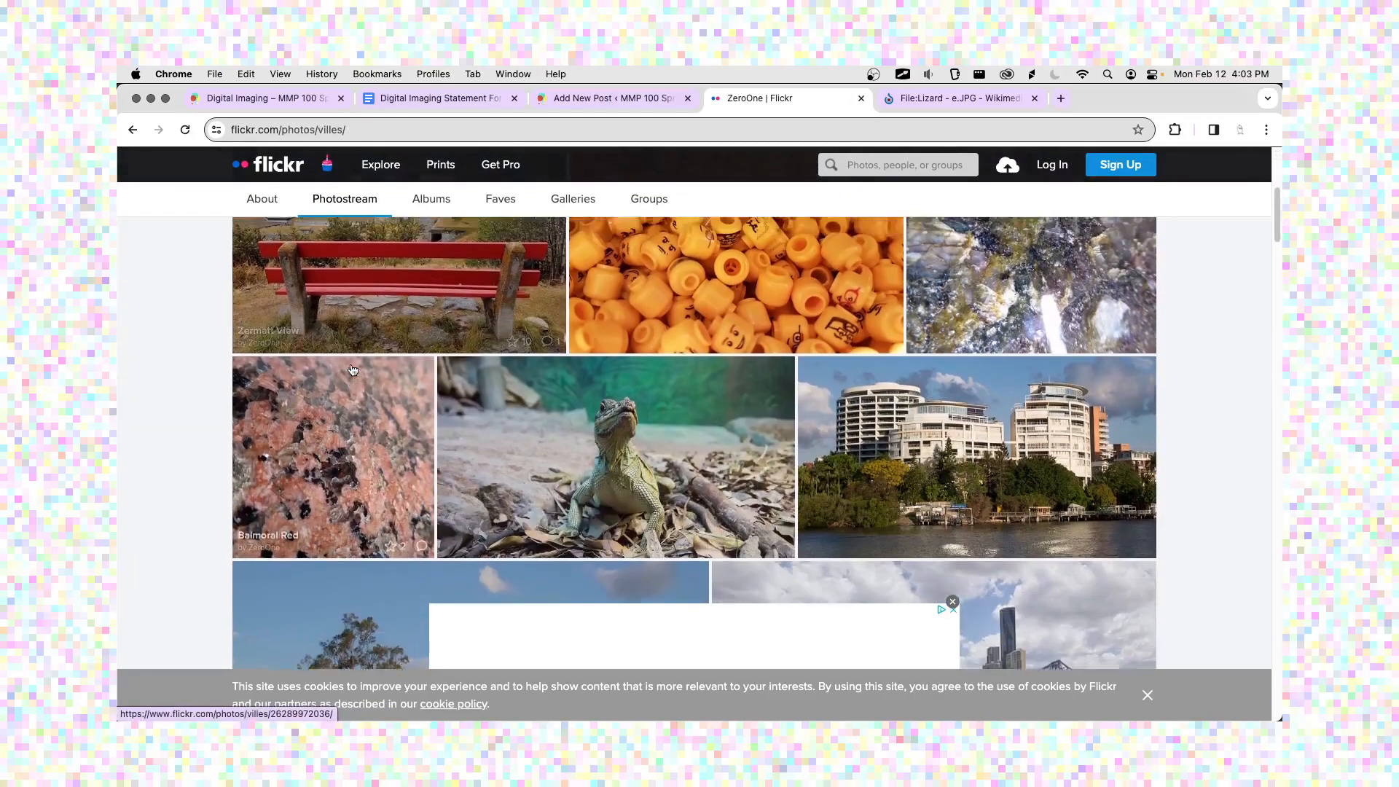
scroll(352, 370, "up", 5)
left_click(260, 422)
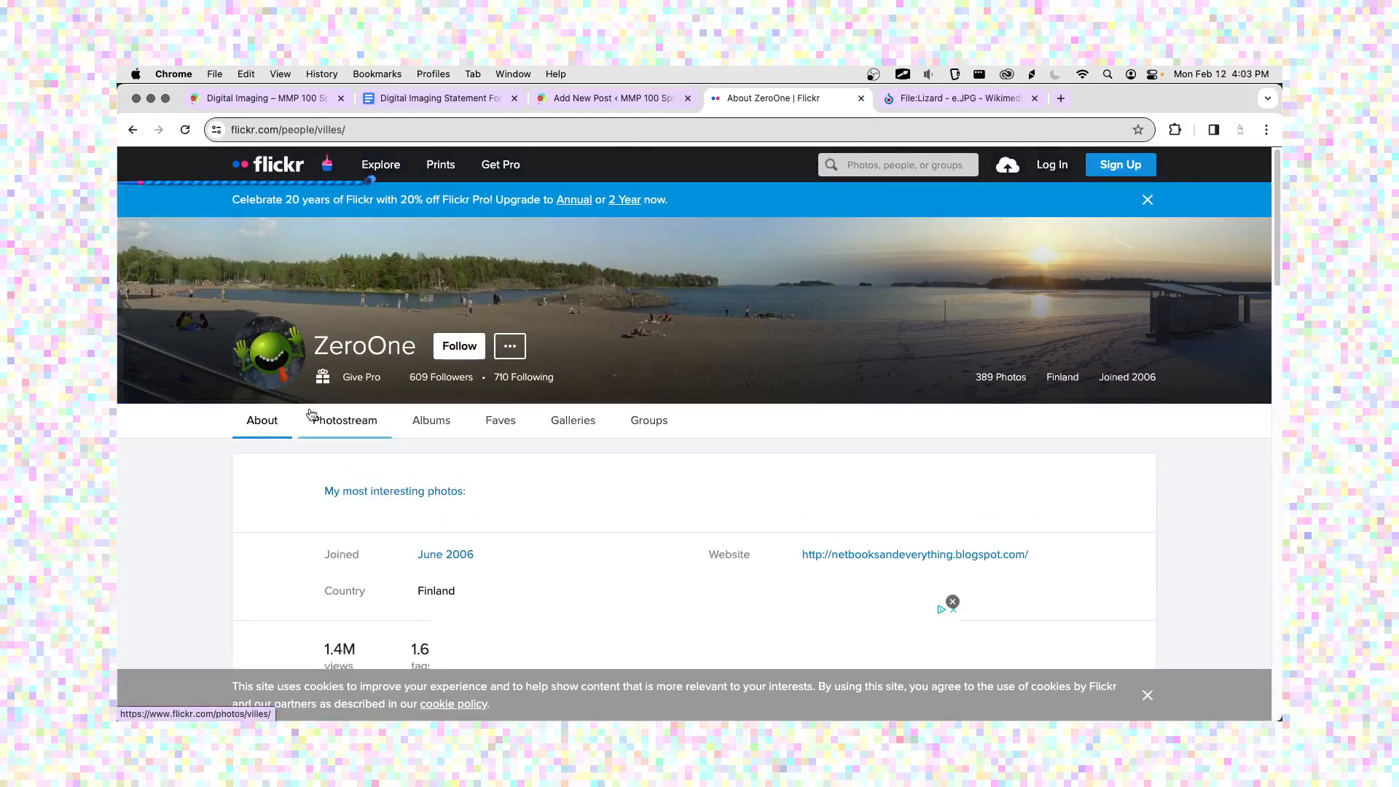
scroll(313, 404, "down", 3)
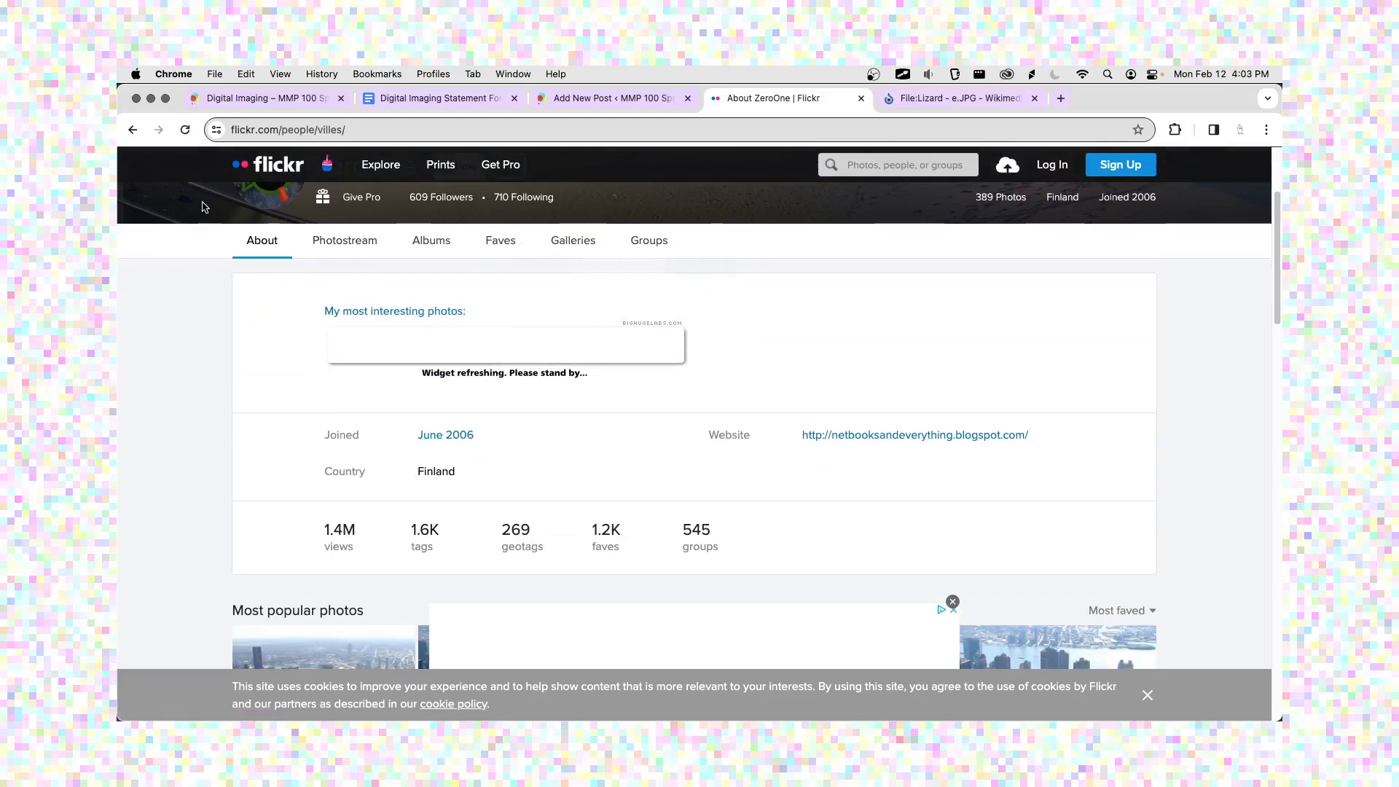
left_click(136, 134)
left_click(136, 134)
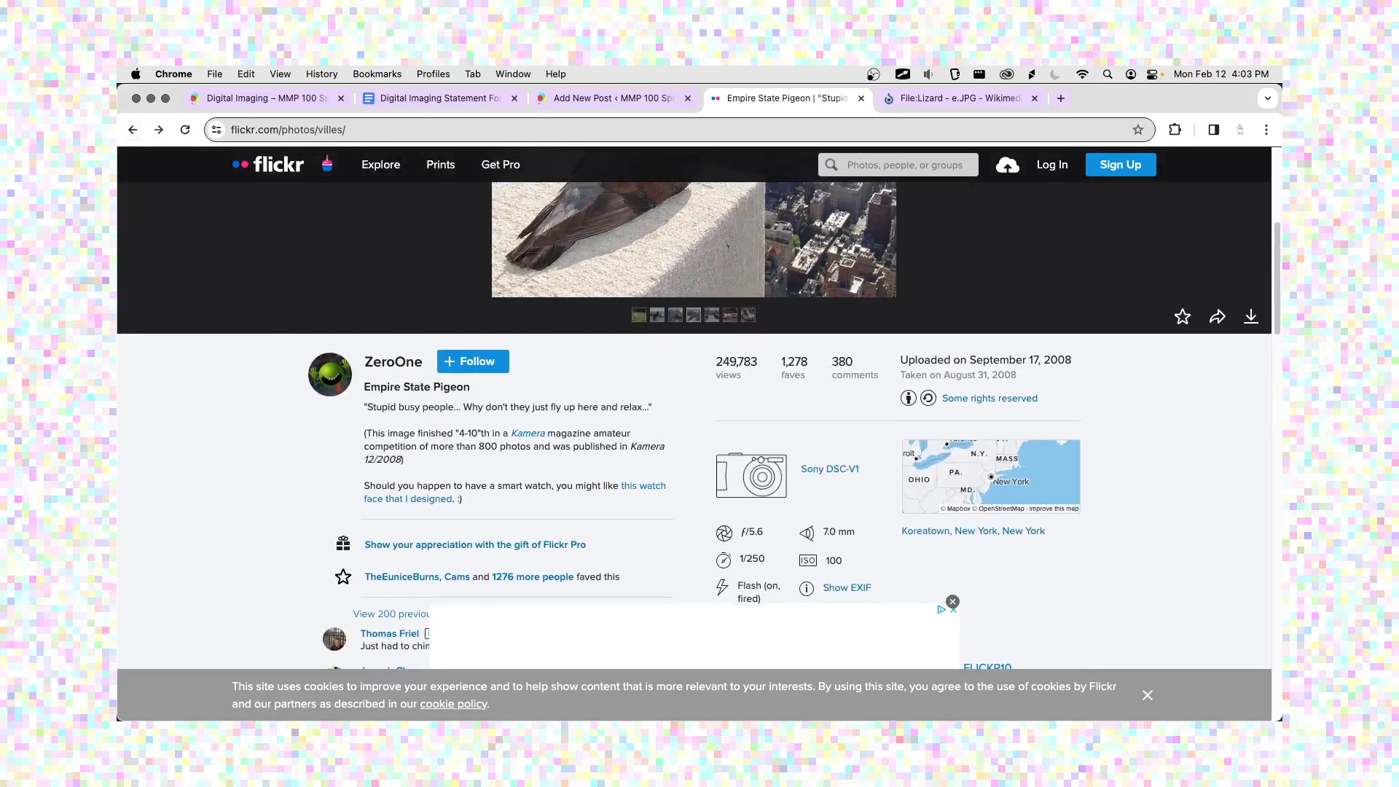
left_click(571, 104)
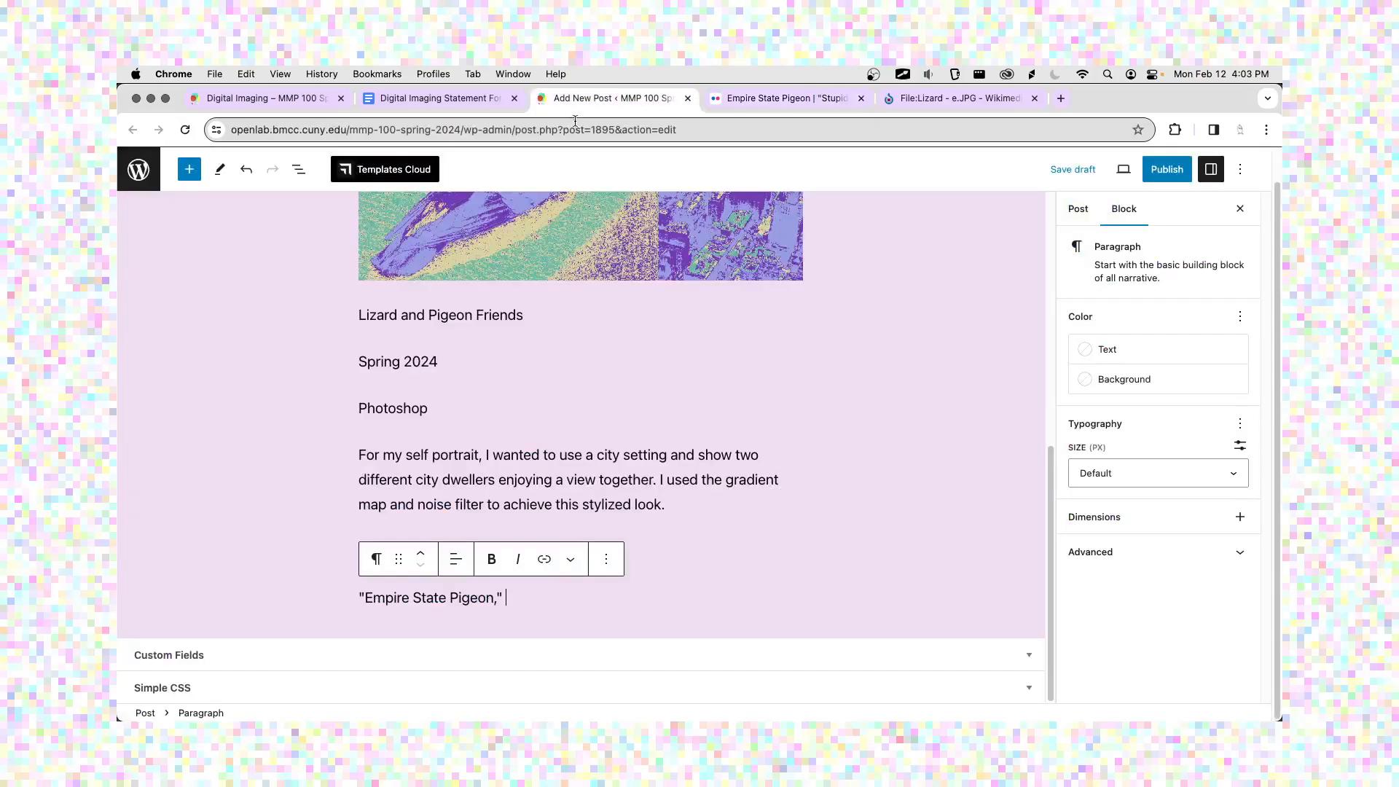
type("ZeroOne.")
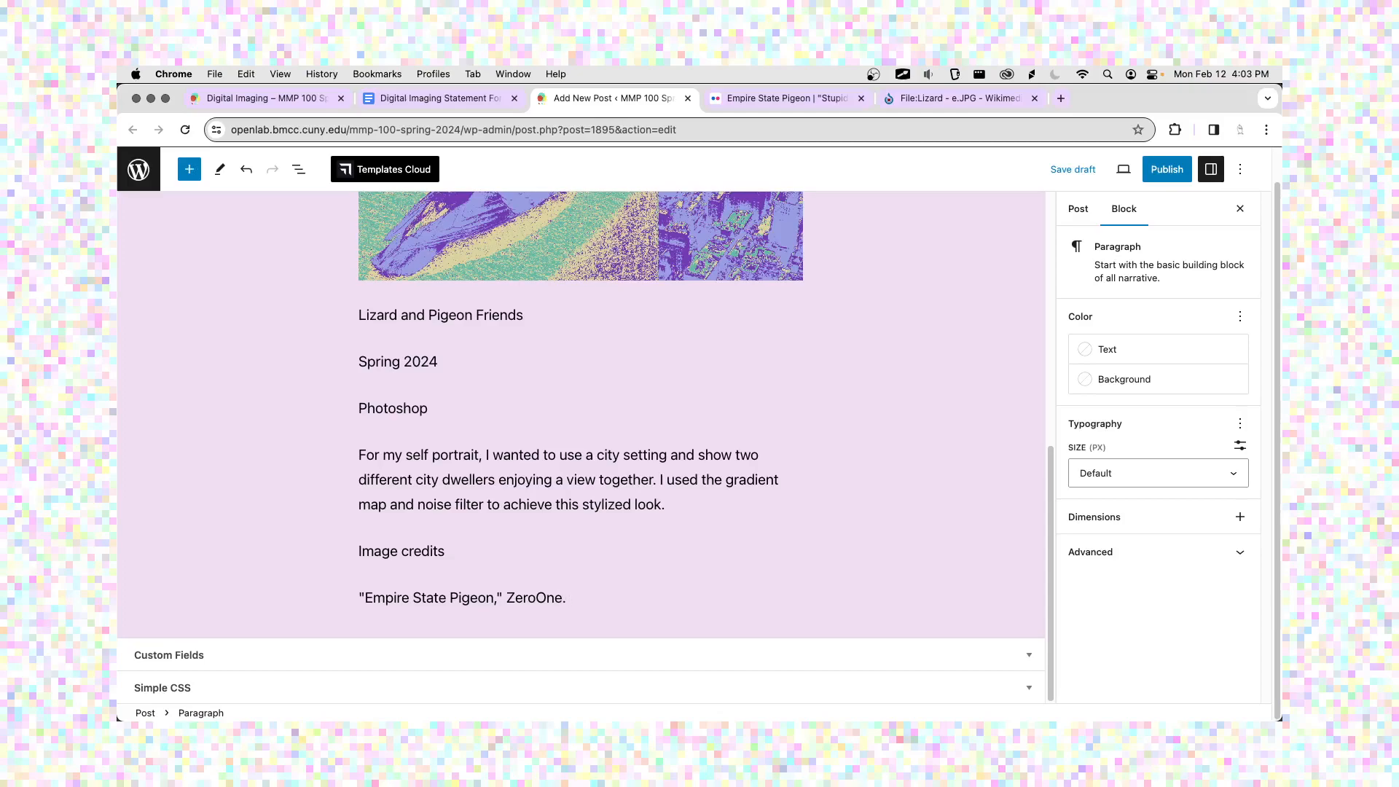
Check the citation format in the Digital Imaging Statement Format document, open the Flickr photo's license and review its terms.
left_click(439, 98)
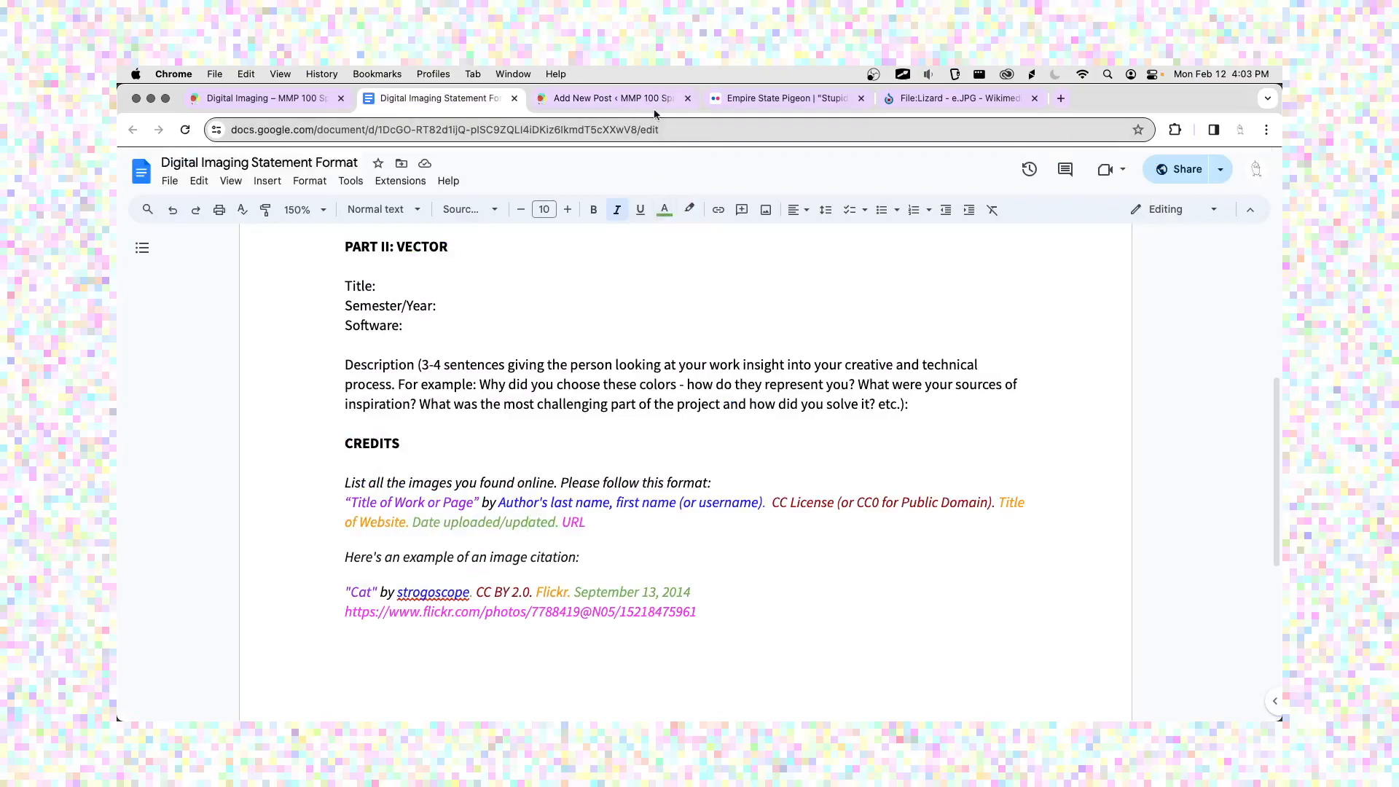
left_click(787, 98)
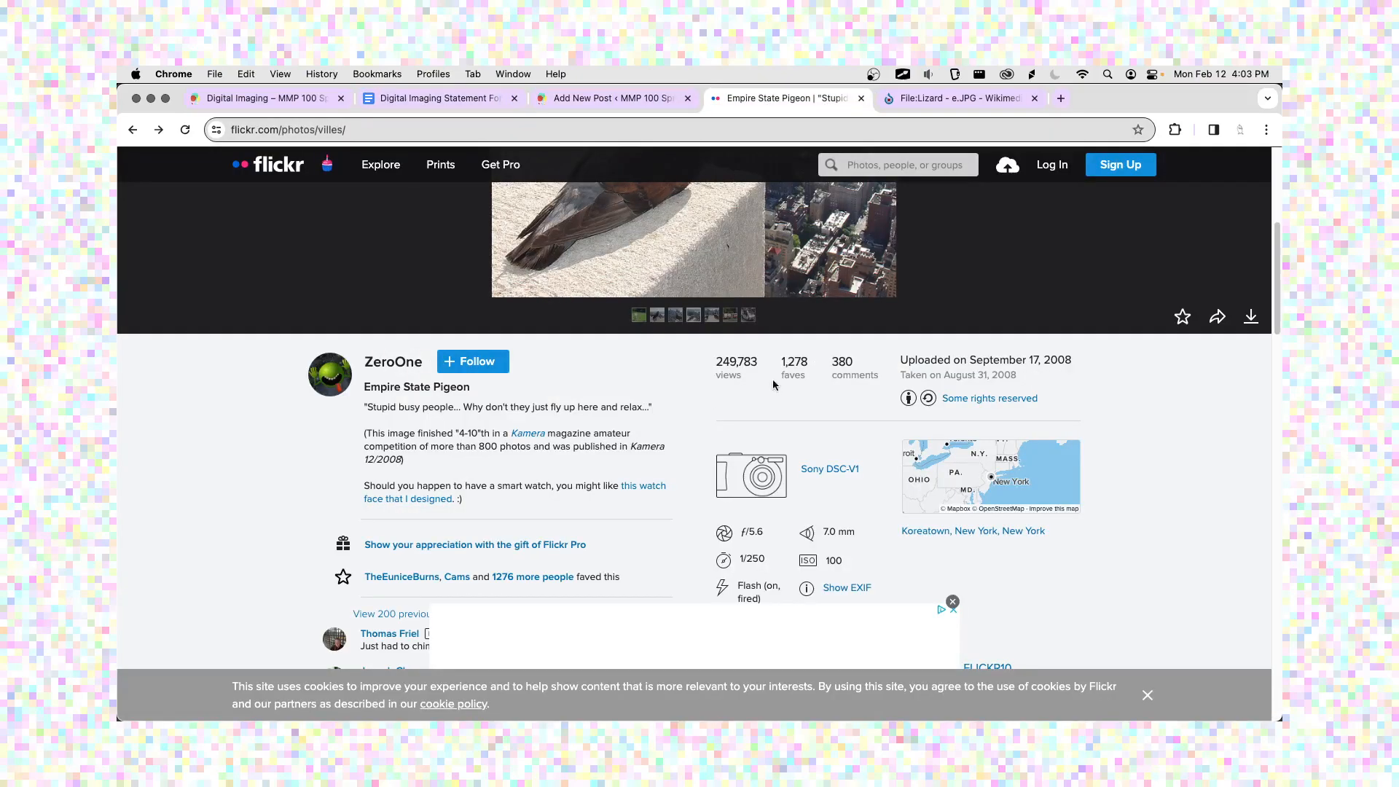
left_click(961, 401)
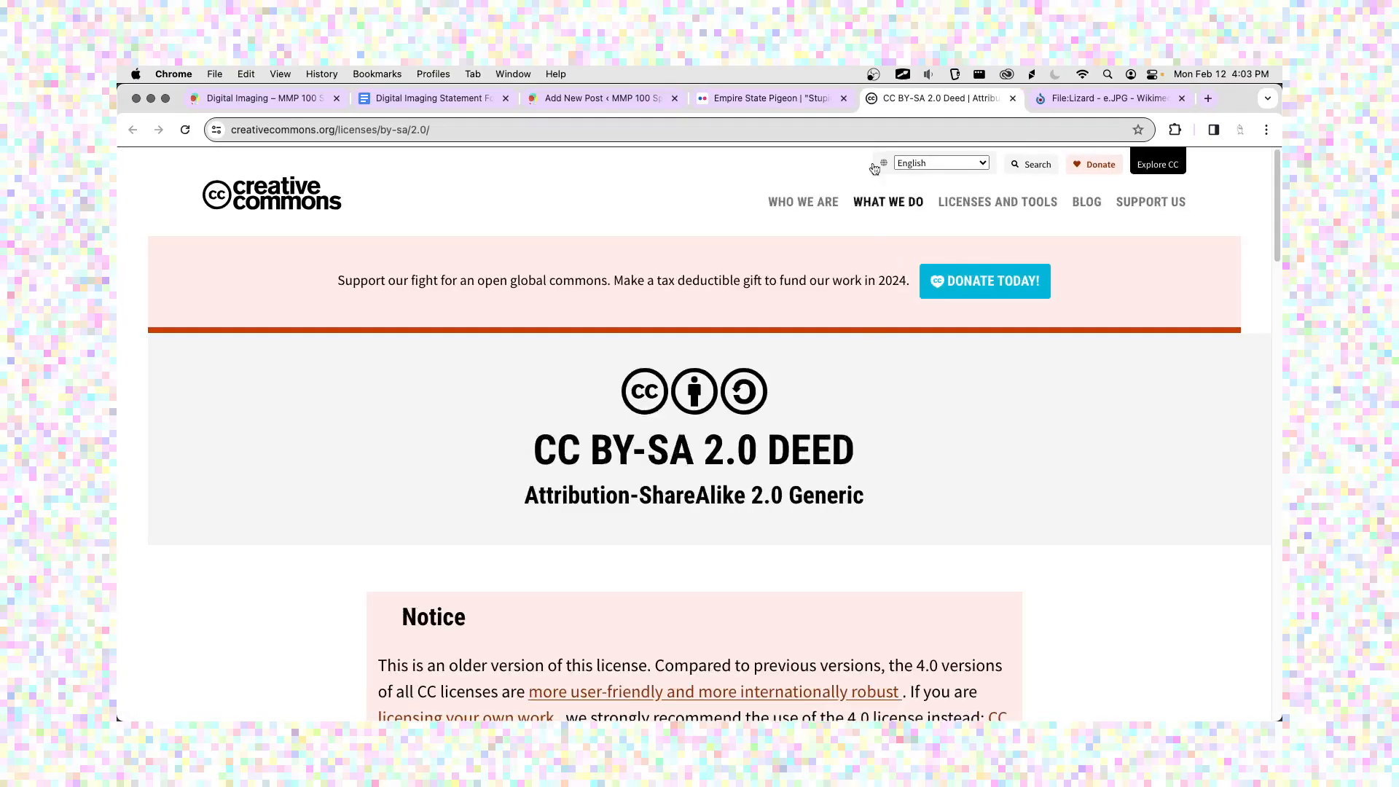
left_click(816, 103)
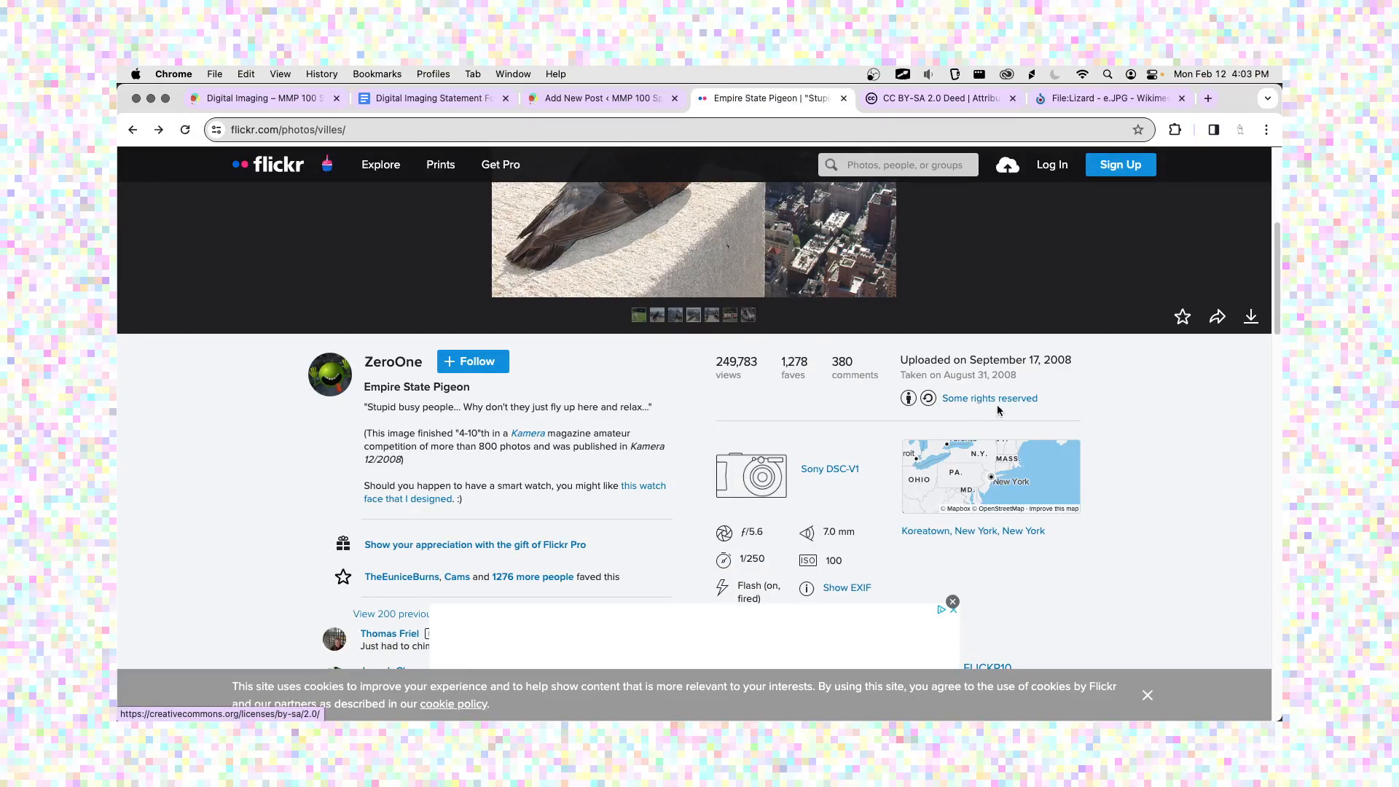
left_click(925, 102)
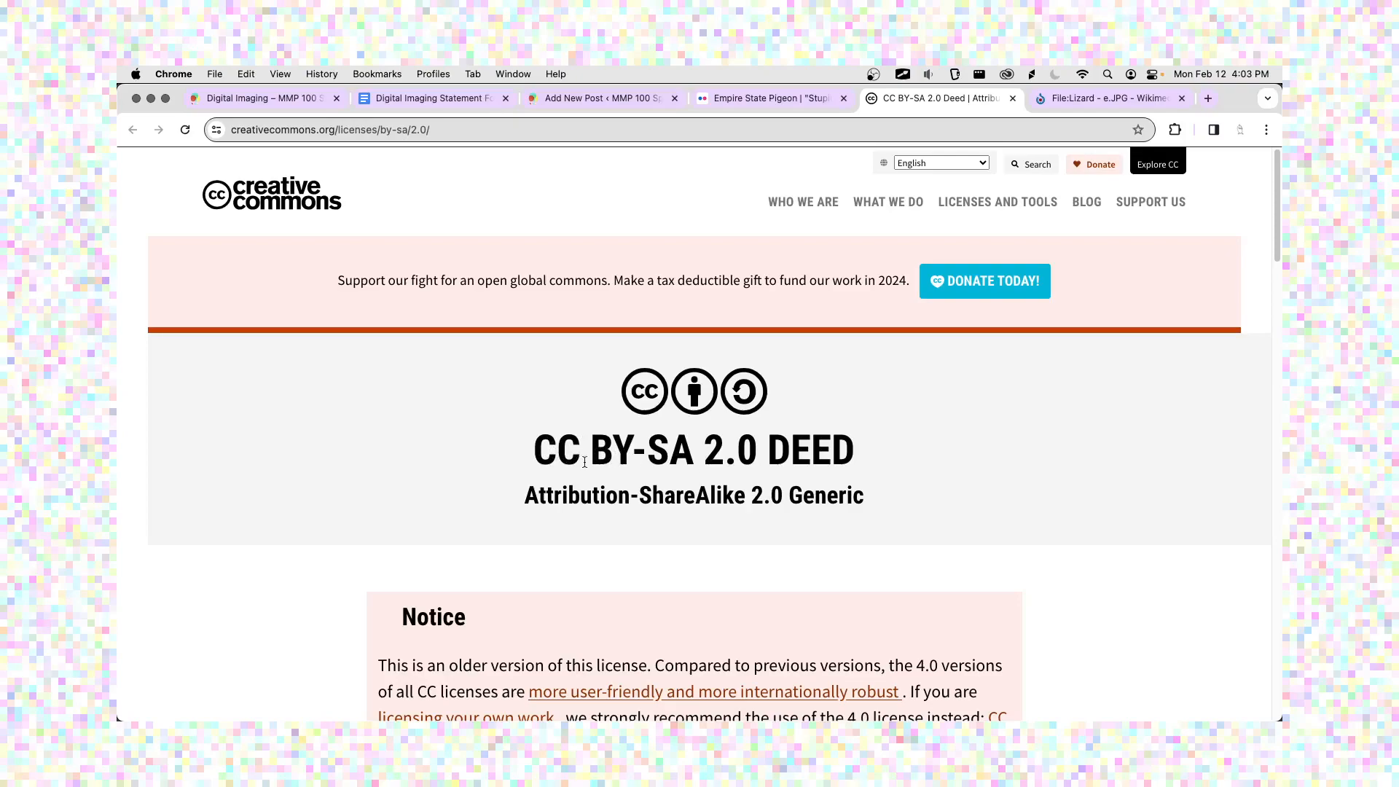
left_click_drag(600, 458, 696, 456)
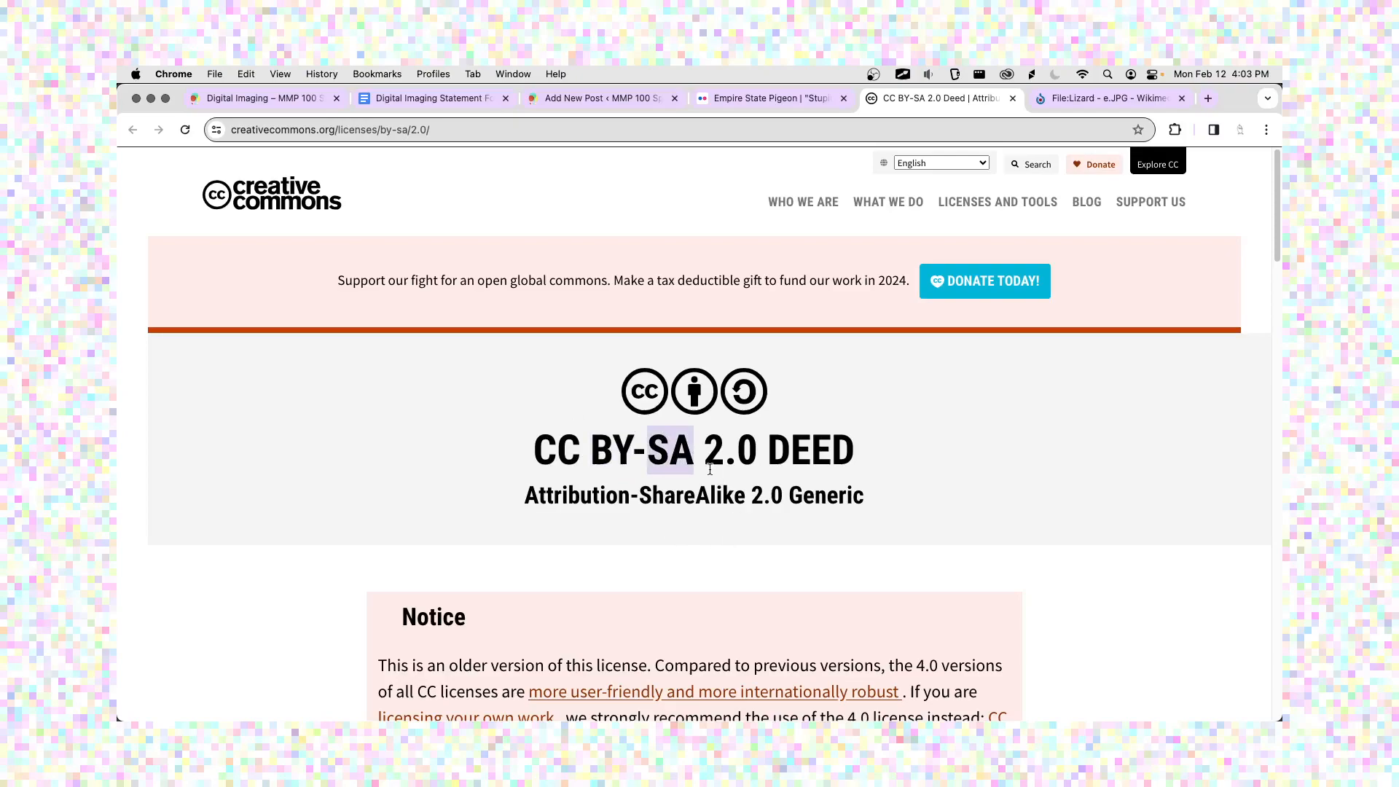
scroll(644, 437, "down", 9)
scroll(644, 440, "down", 3)
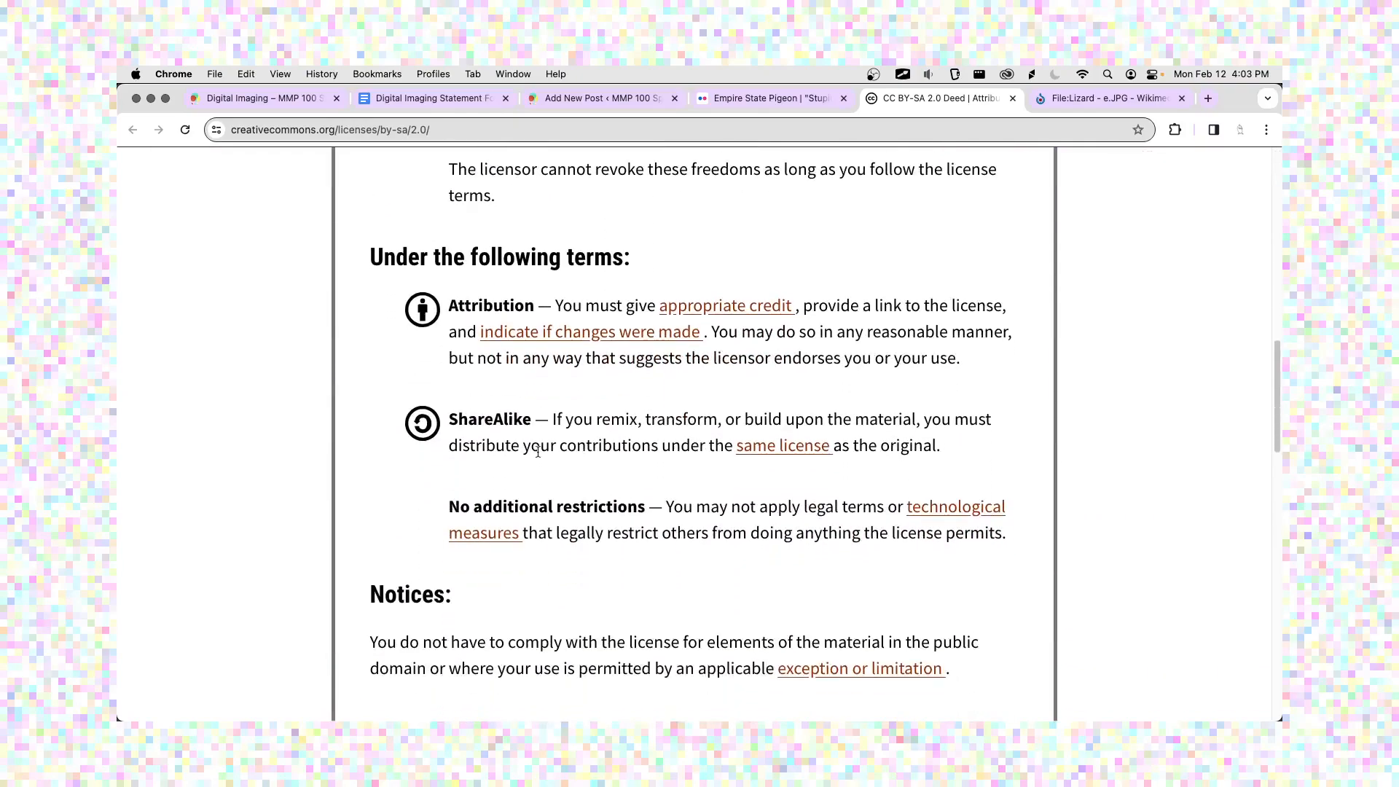
scroll(538, 427, "down", 6)
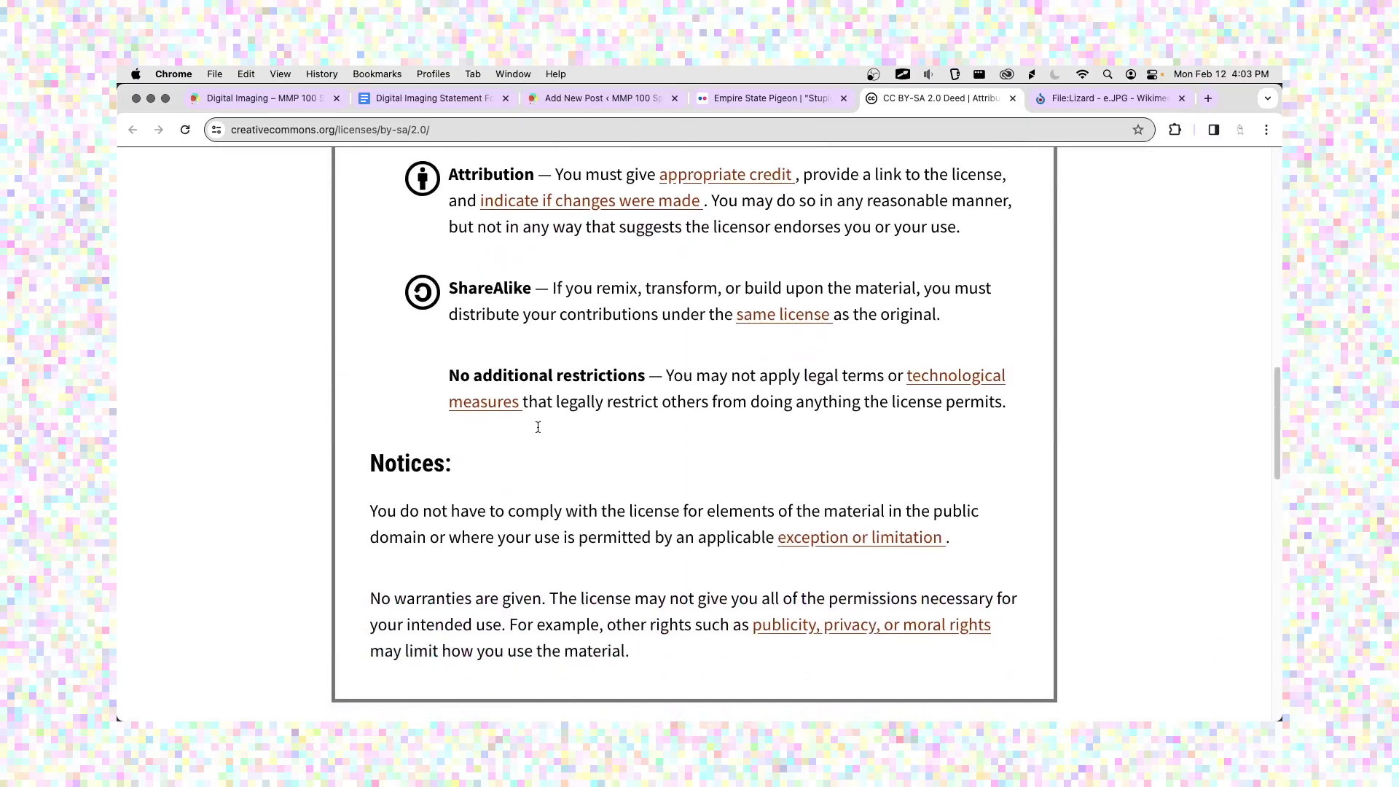
scroll(540, 430, "up", 18)
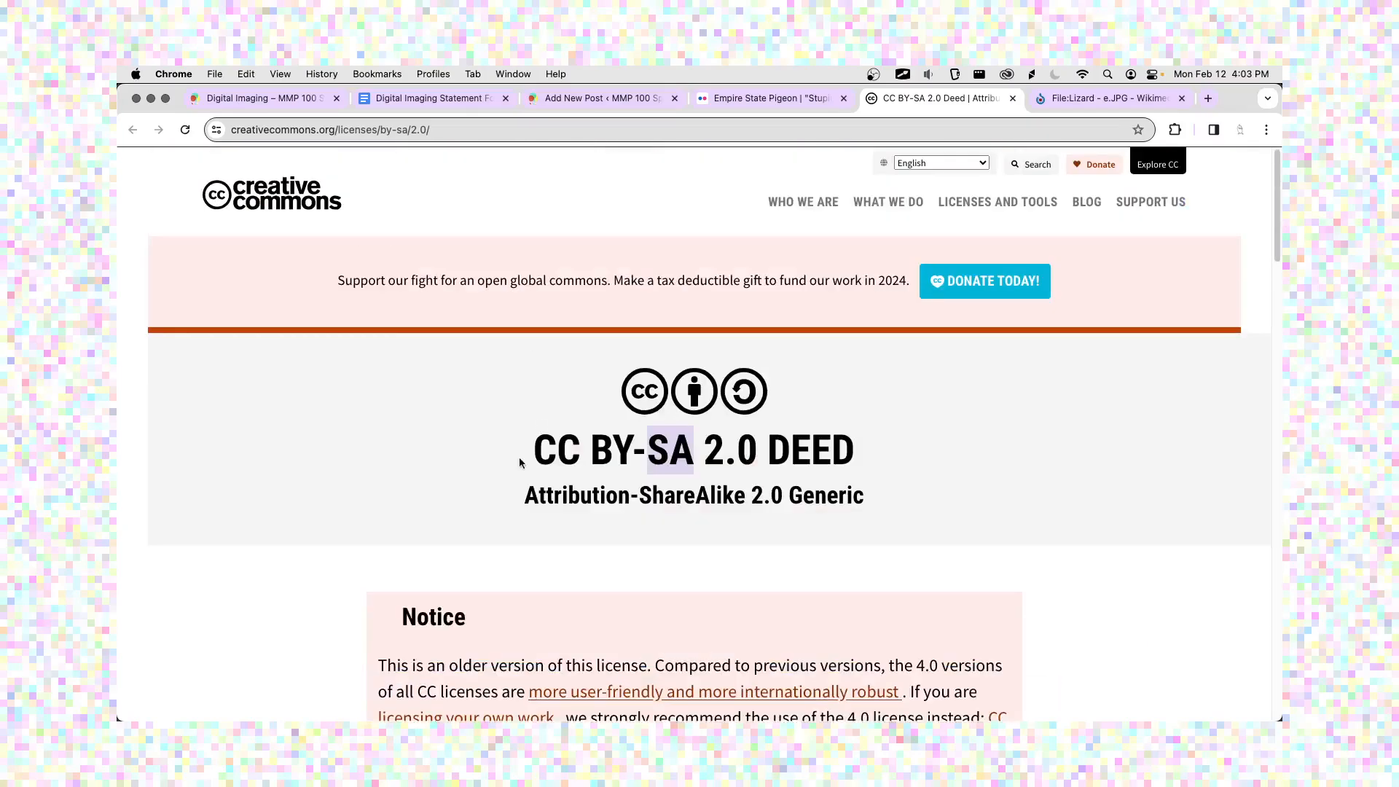
Copy the license title CC BY-SA 2.0 DEED into the pigeon credit after the username, ending with a period.
left_click(543, 464)
left_click_drag(532, 458, 847, 459)
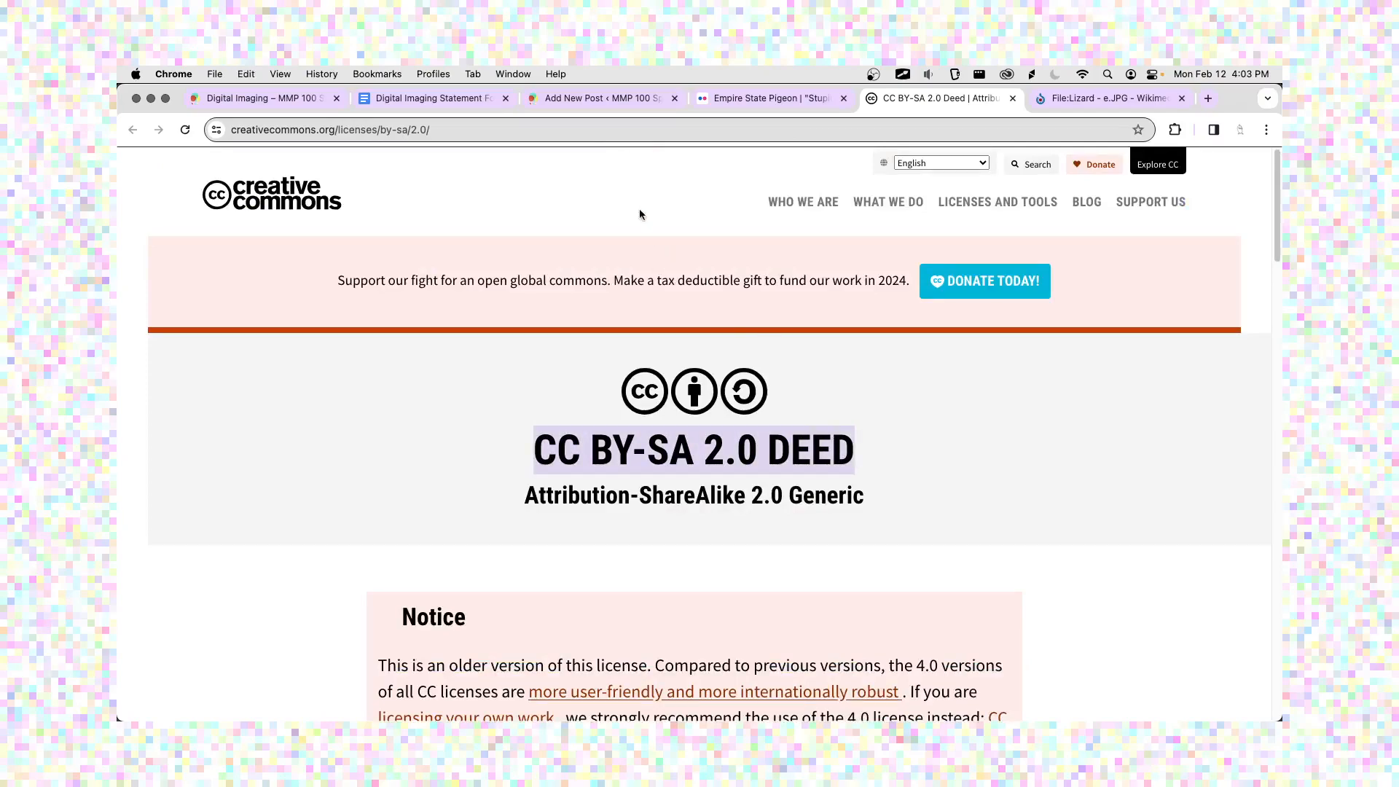
left_click(598, 98)
key("super+v")
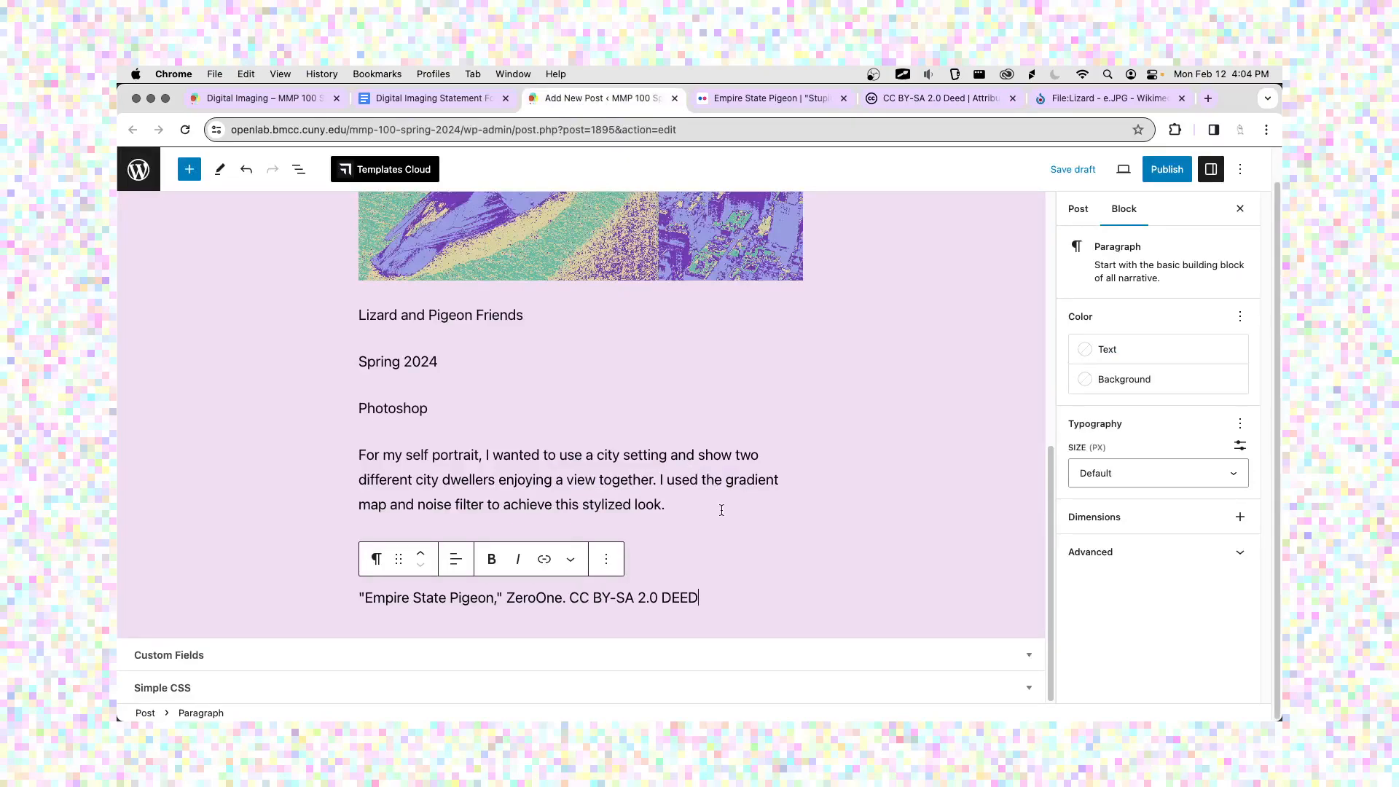
type(".")
Recheck the citation format, return to the pigeon's Wikimedia Commons page and add the website title "WikiMedia Commons." to the credit.
left_click(433, 102)
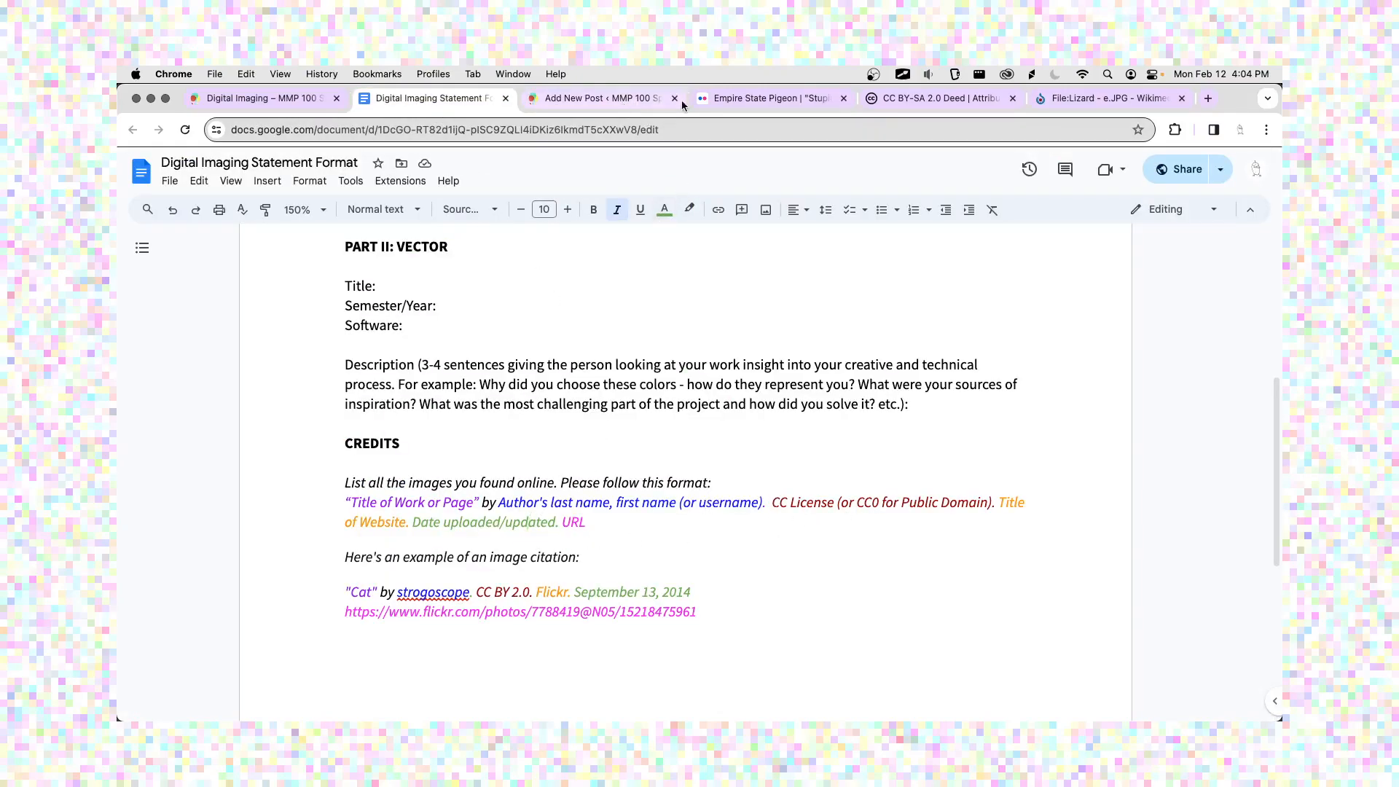
left_click(703, 100)
left_click(126, 131)
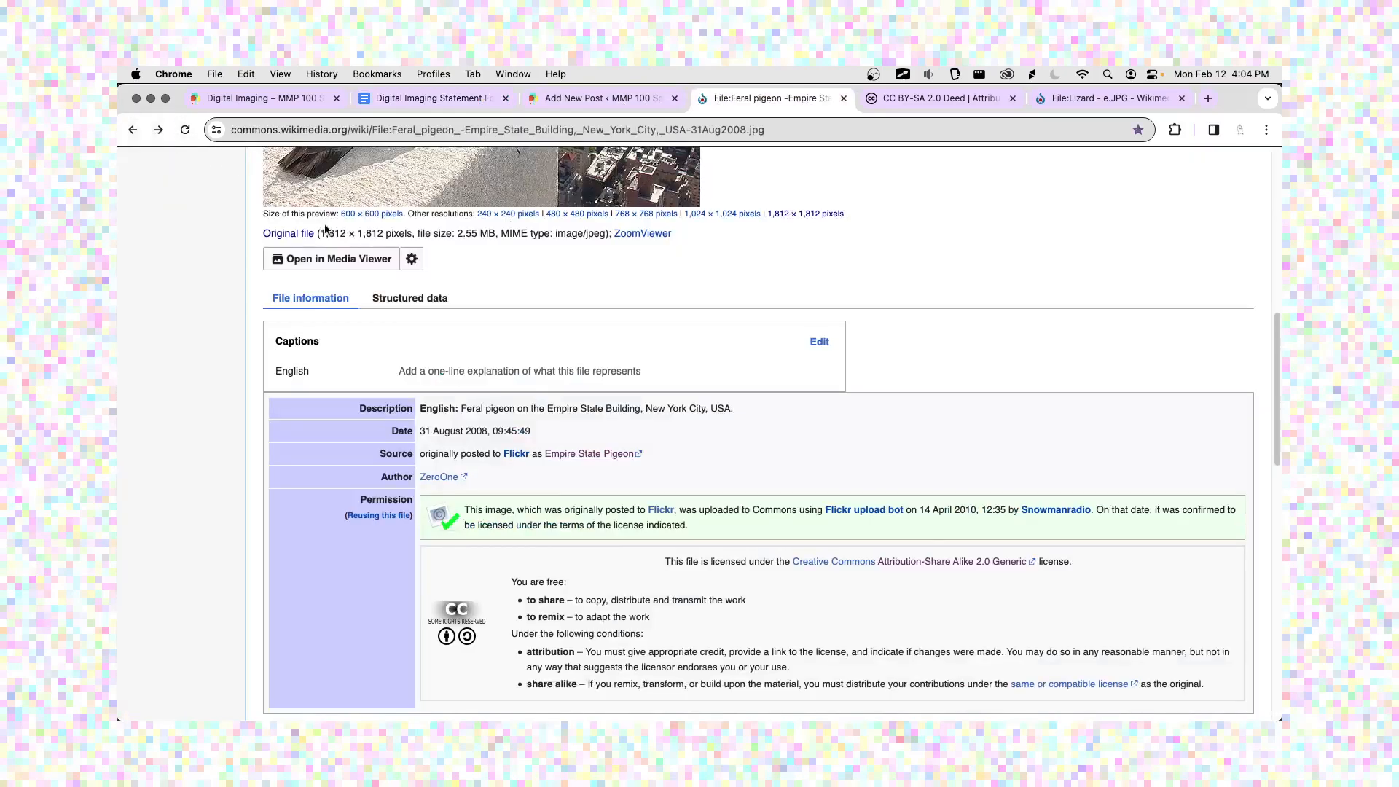
scroll(322, 225, "up", 10)
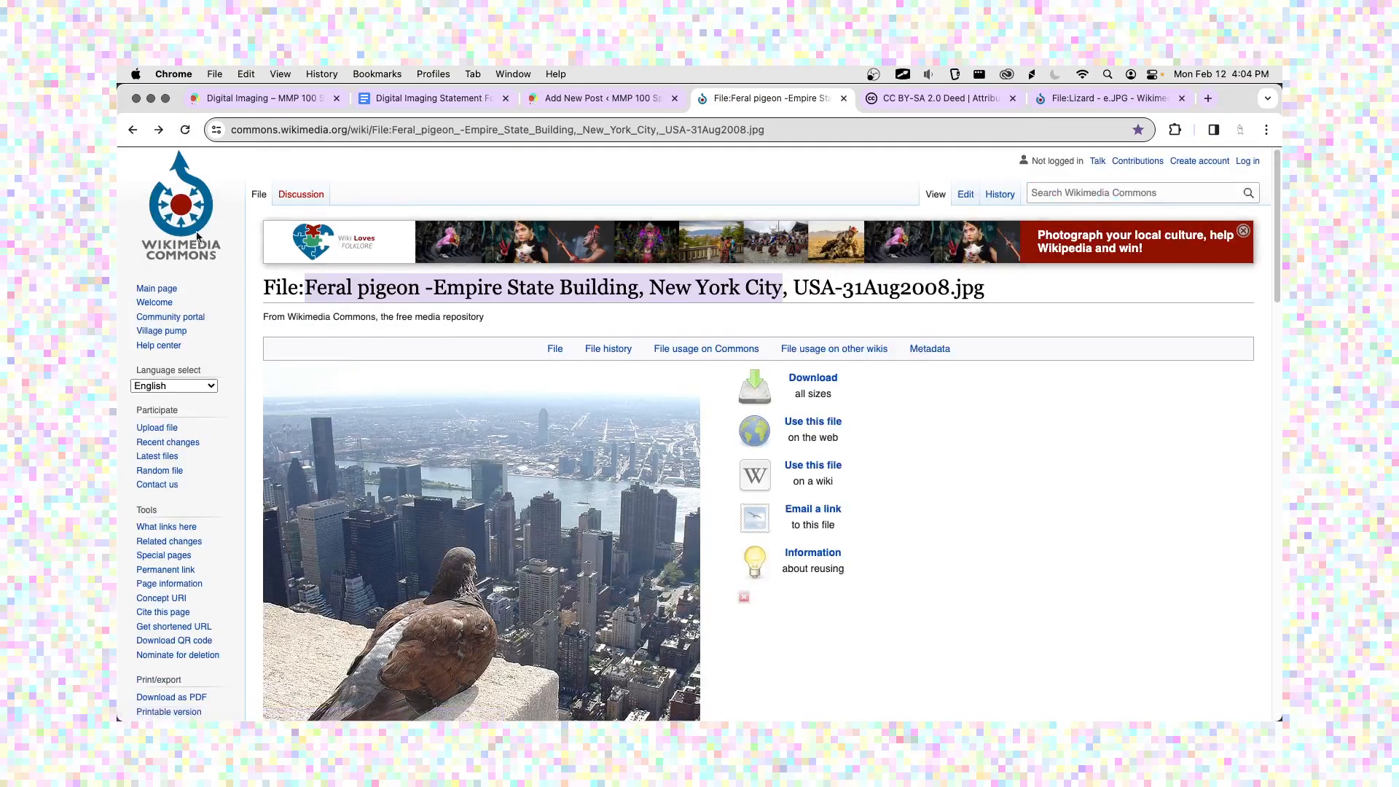
left_click(583, 98)
type("W")
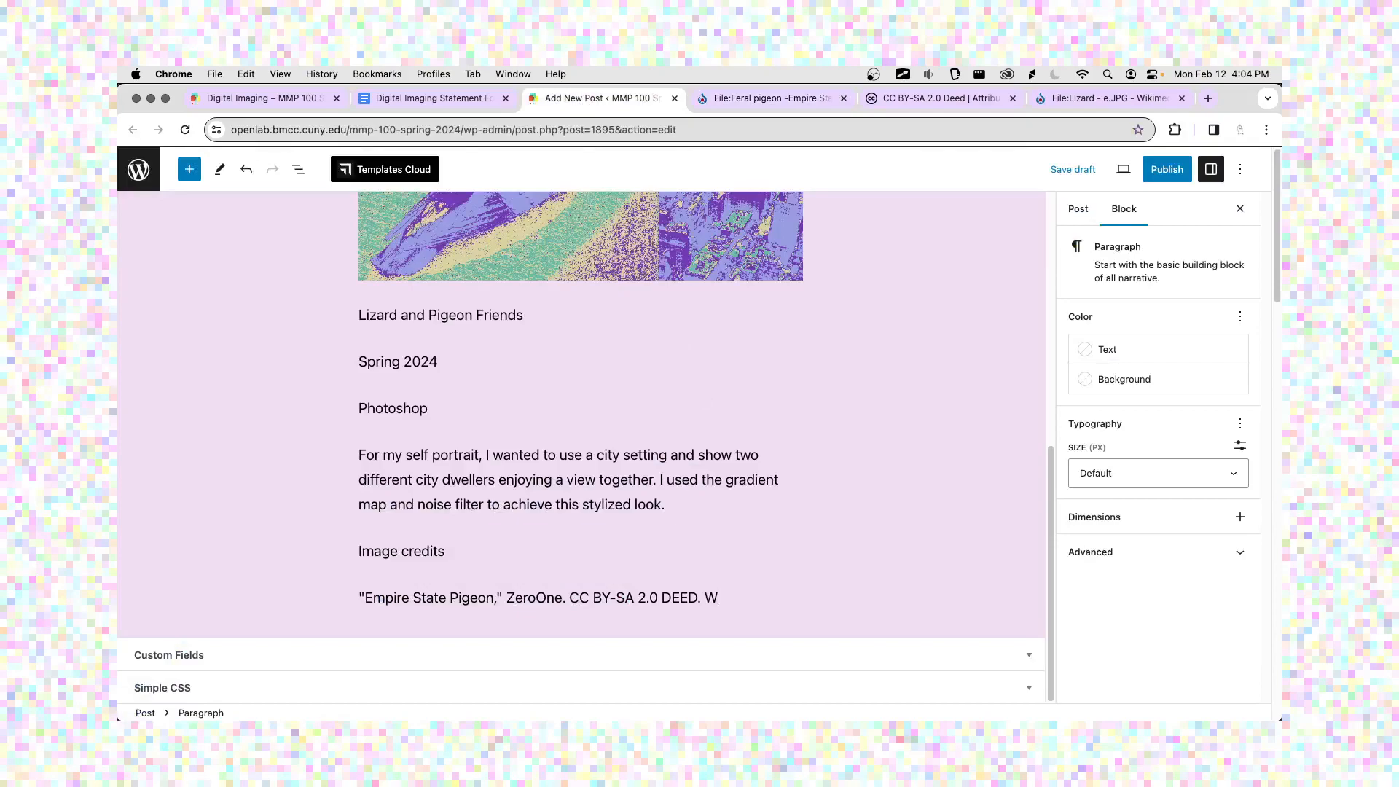
type("ikiMedia Commons.")
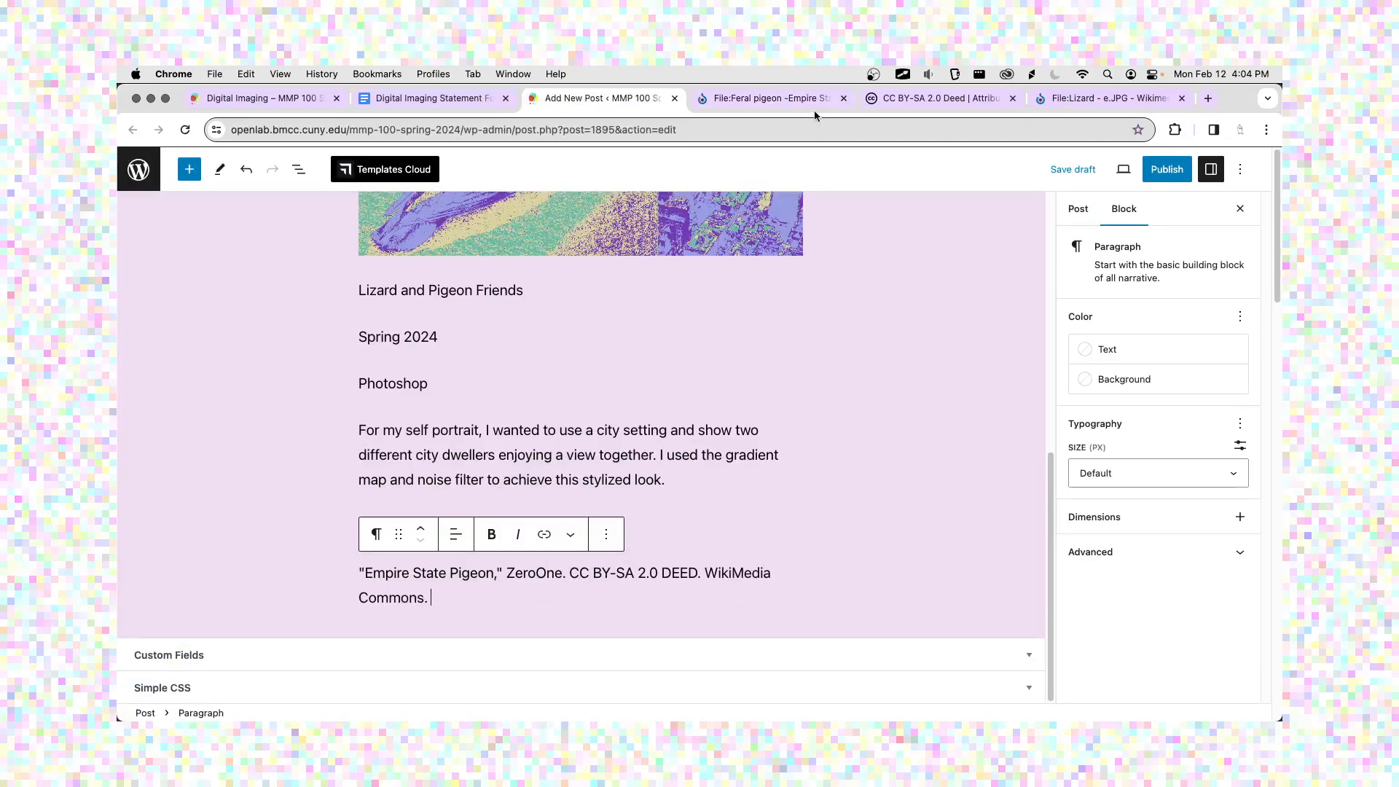
Copy the pigeon photo's date from its Wikimedia Commons page into the credit so it ends with "Uploaded 31 August 2008.".
left_click(778, 98)
scroll(601, 441, "down", 7)
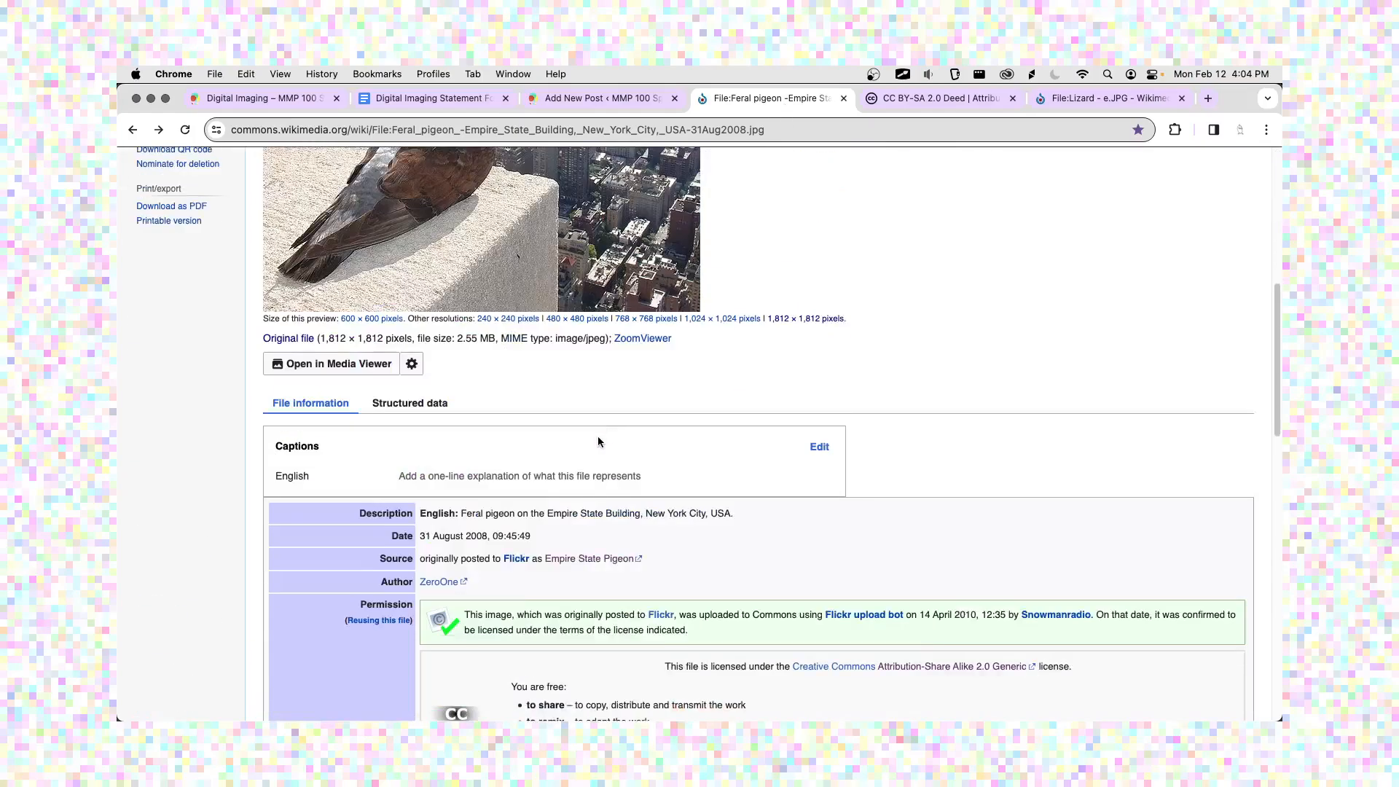
left_click_drag(421, 536, 486, 537)
key("super+c")
left_click(584, 99)
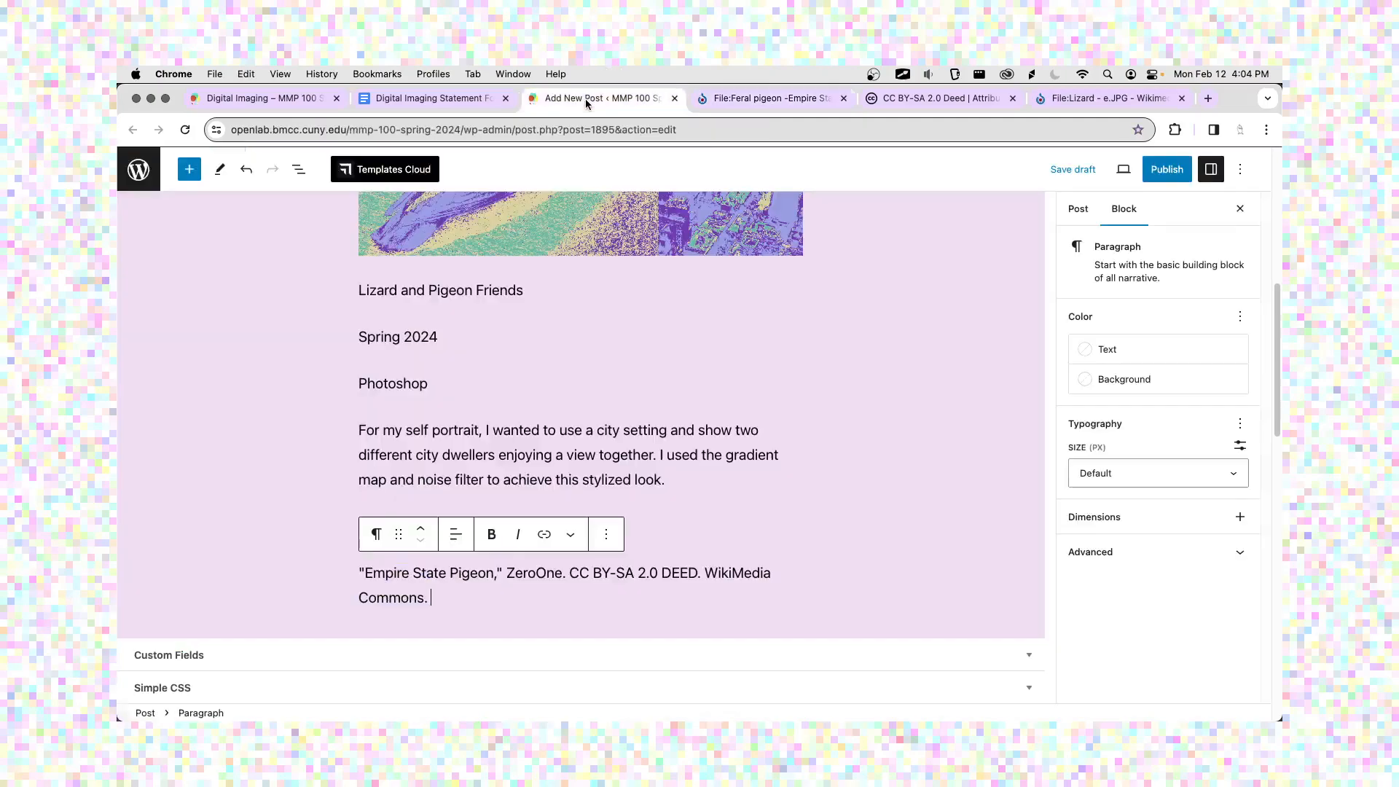
key("super+v")
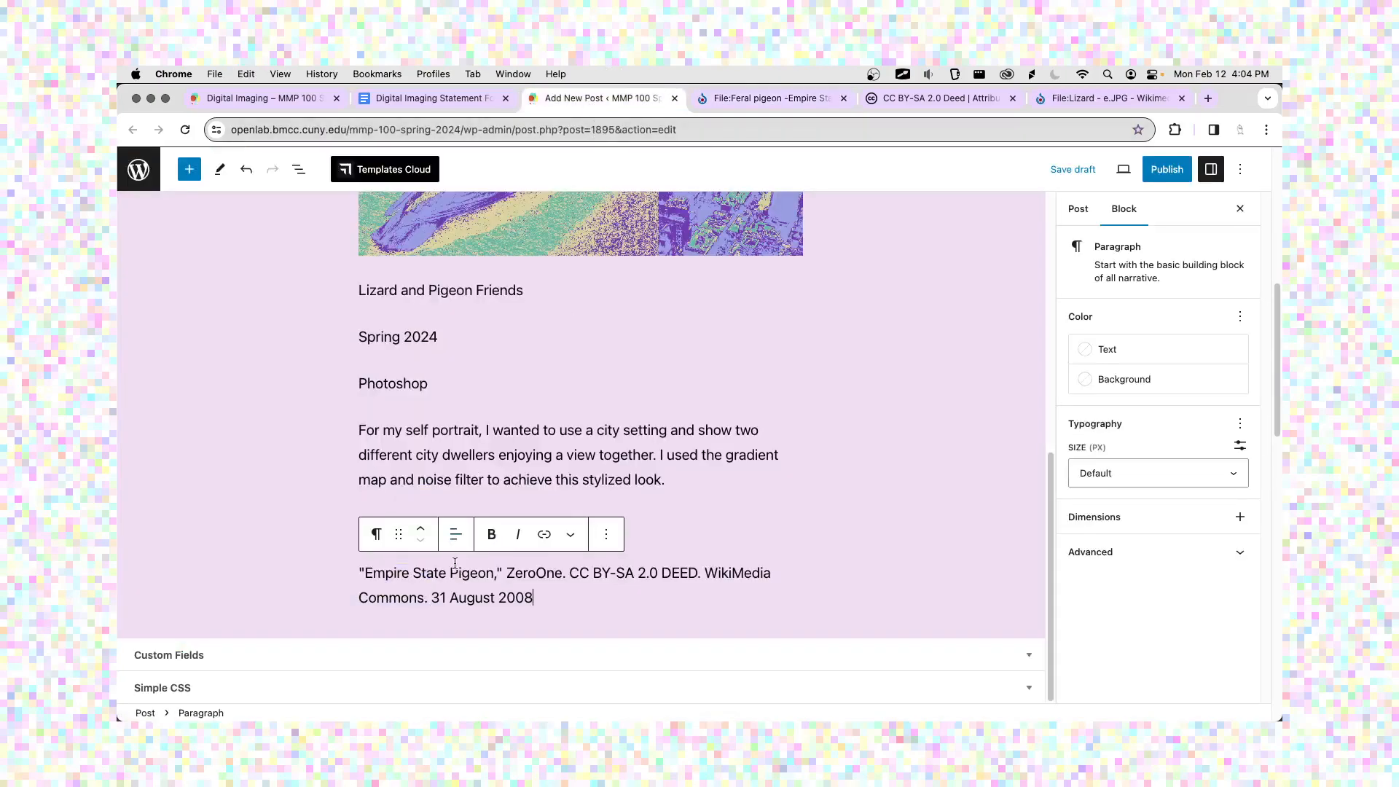
type("Up")
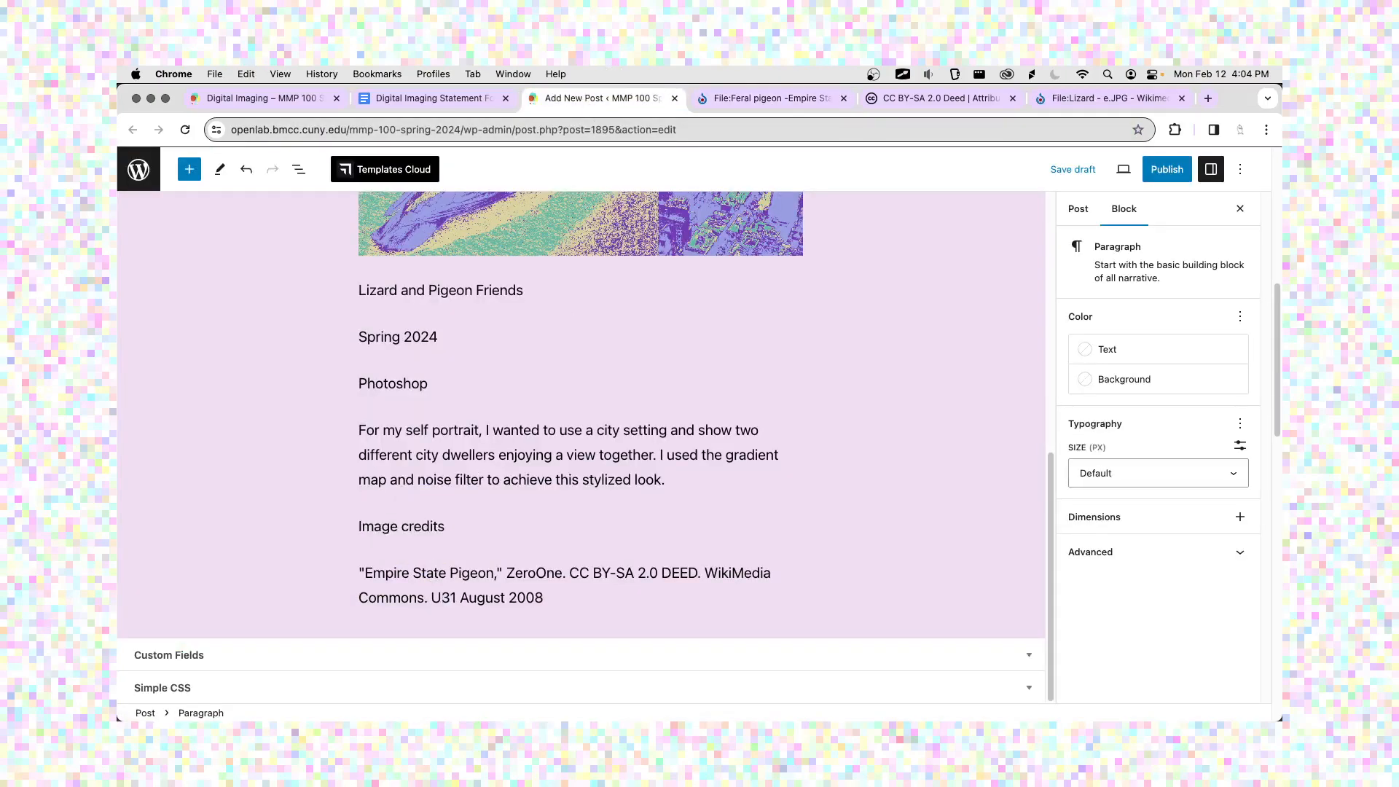
type("loaded")
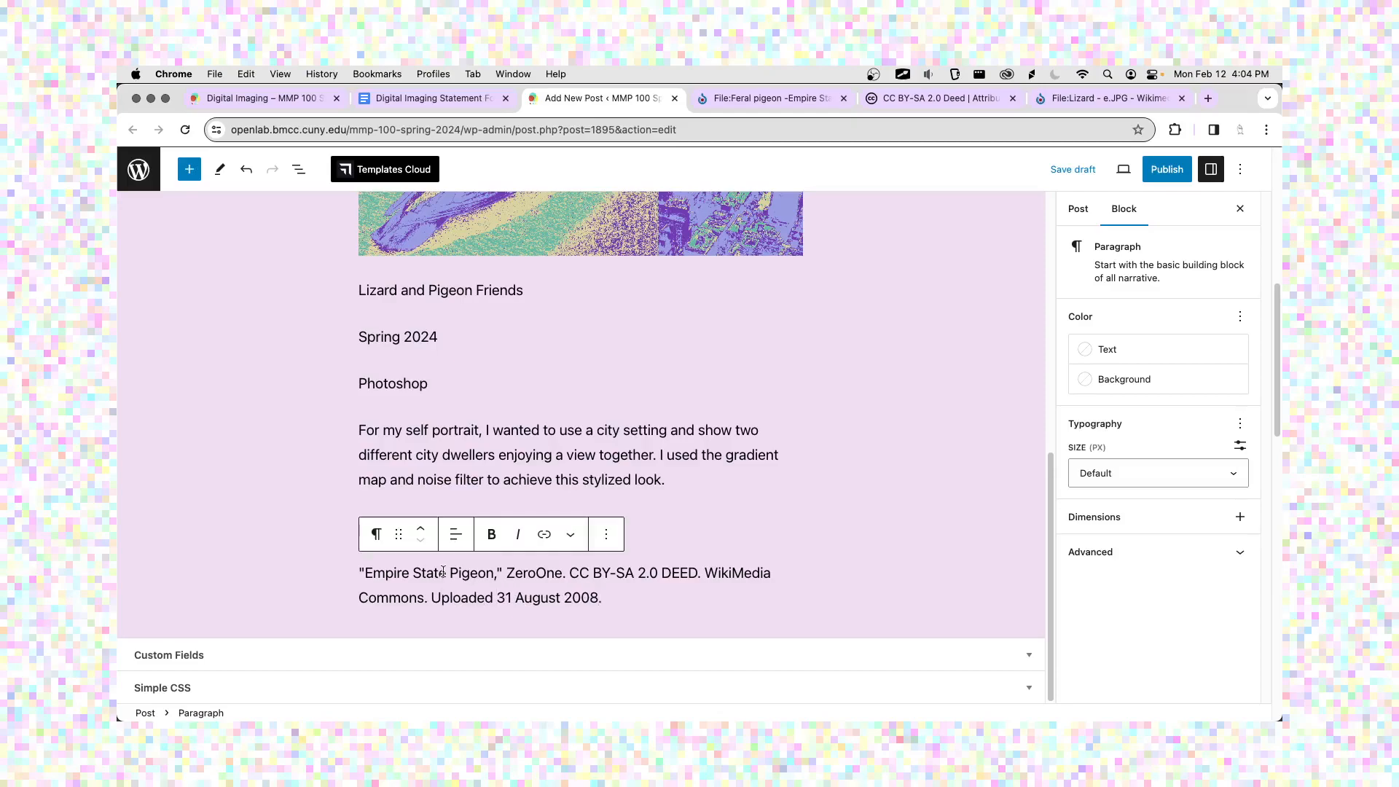
Reorder the date in the pigeon credit to read August 31, 2008.
left_click(517, 594)
key("BackSpace")
key("BackSpace")
key("BackSpace")
left_click(539, 598)
type("31,")
Copy the web address of the pigeon's Wikimedia Commons page to the end of the pigeon credit.
left_click(775, 109)
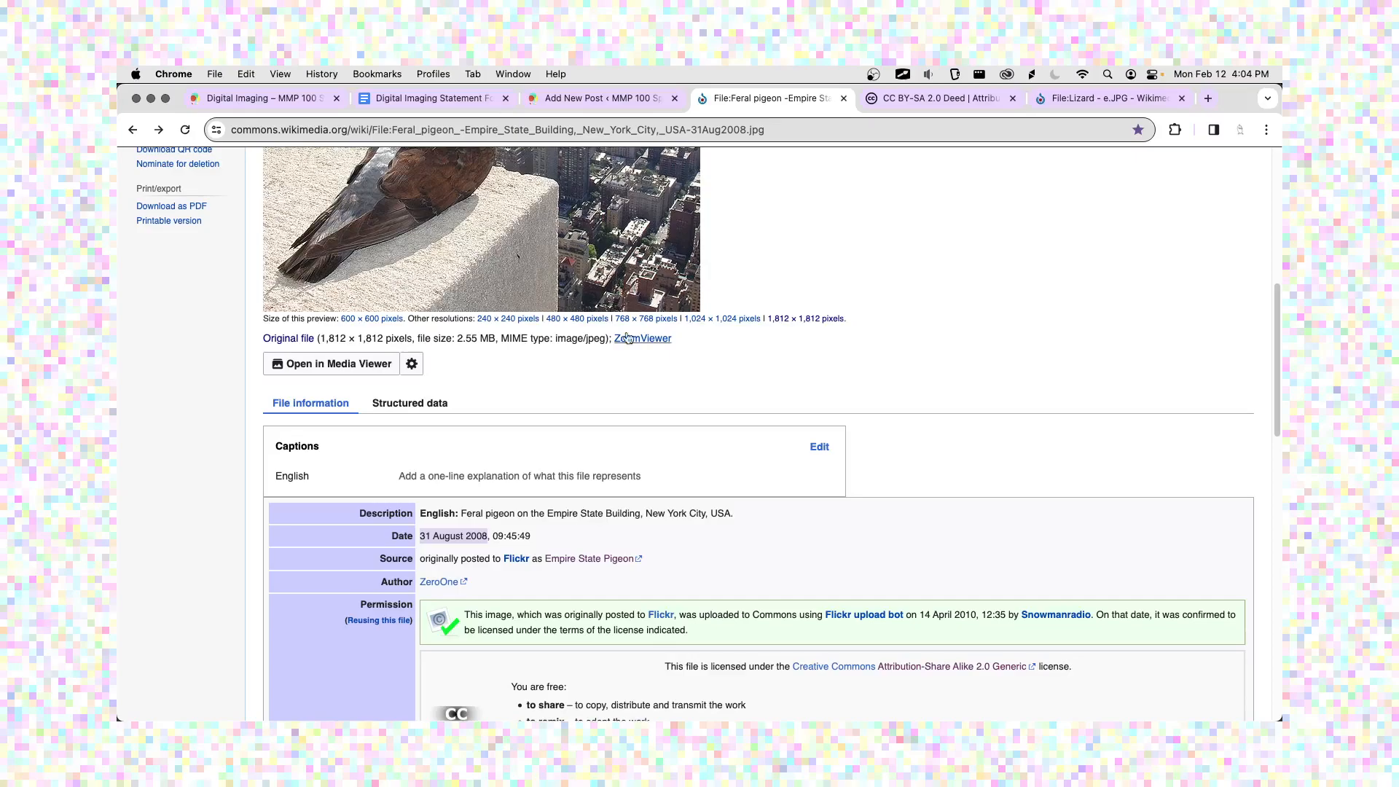
left_click(609, 111)
left_click(721, 102)
left_click(678, 129)
key("super+c")
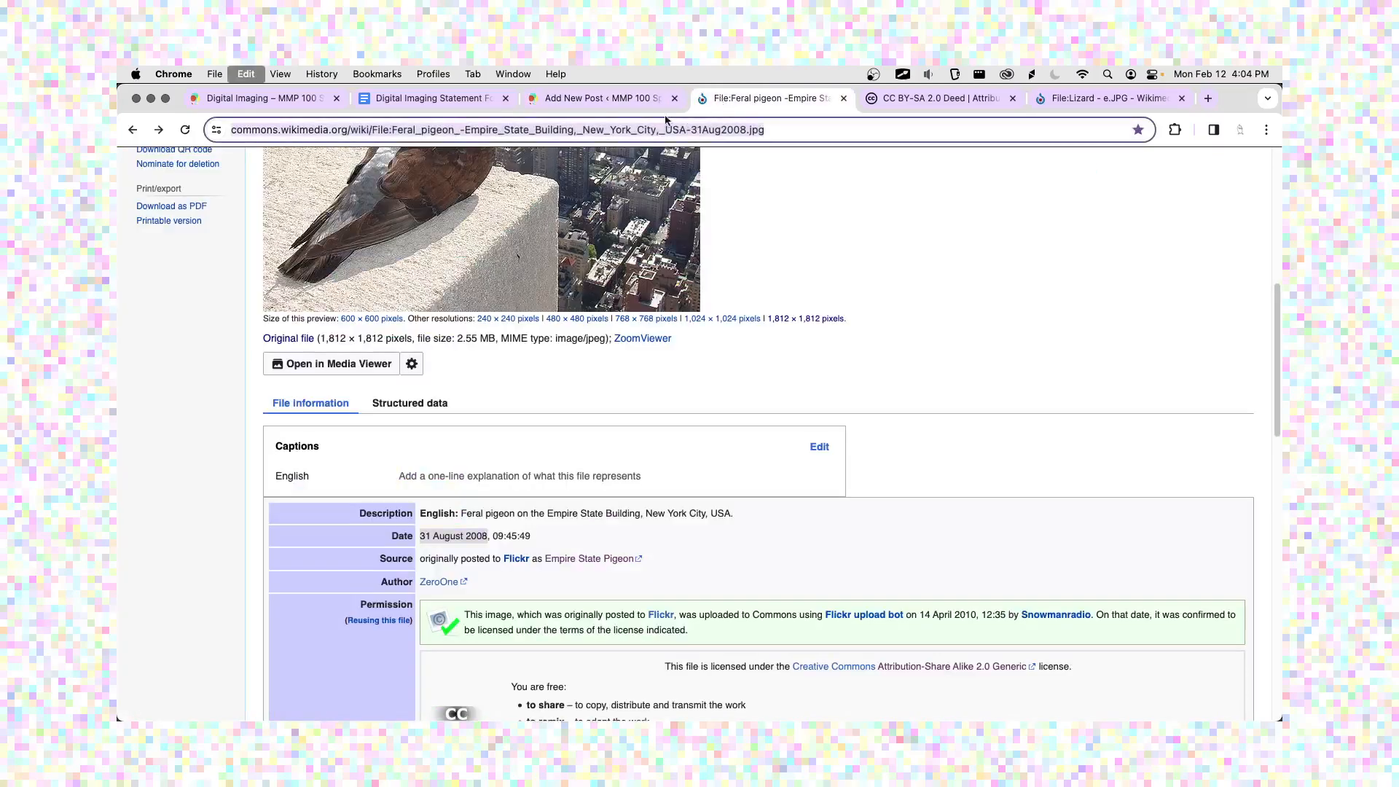
left_click(652, 100)
key("super+v")
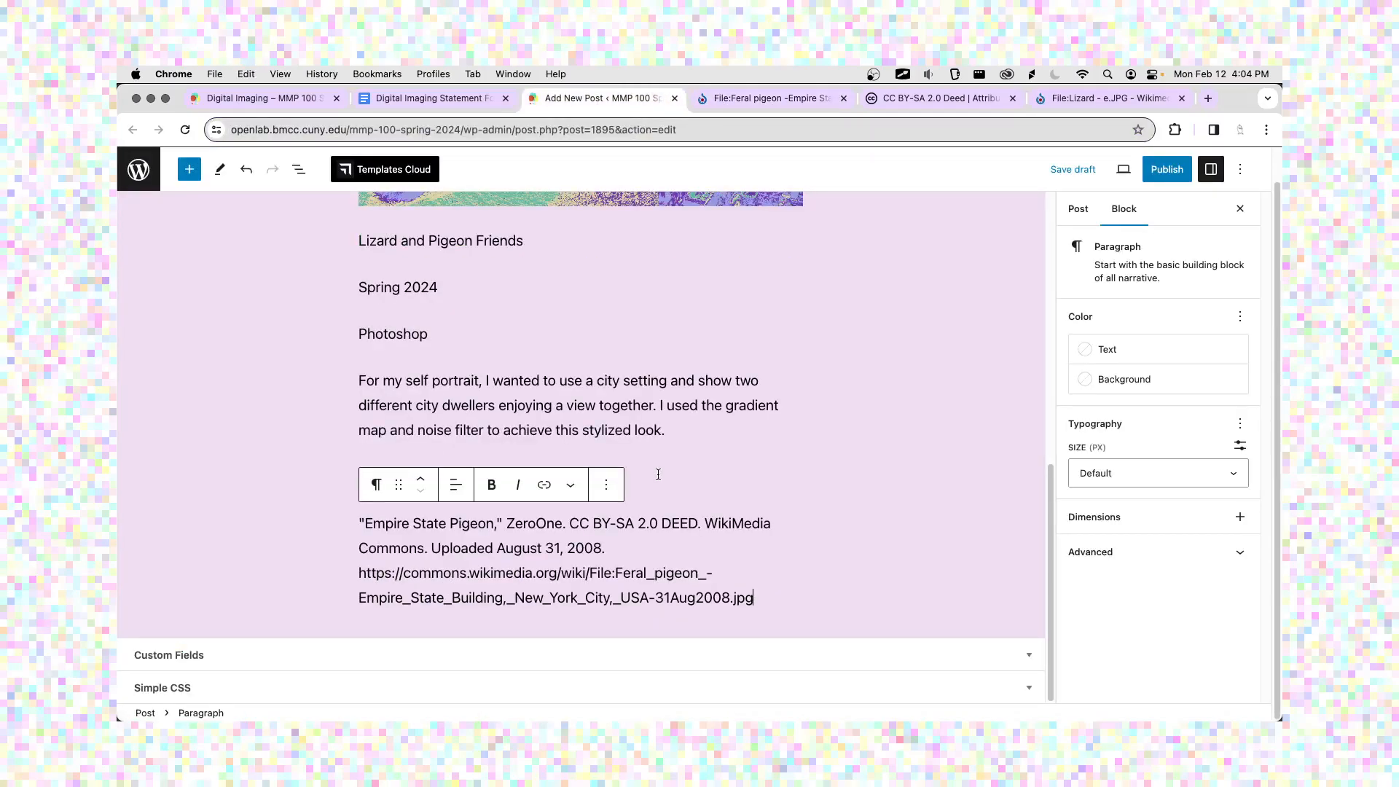
Start a new paragraph below the pigeon credit and close the pigeon and CC BY-SA 2.0 license pages.
key("Return")
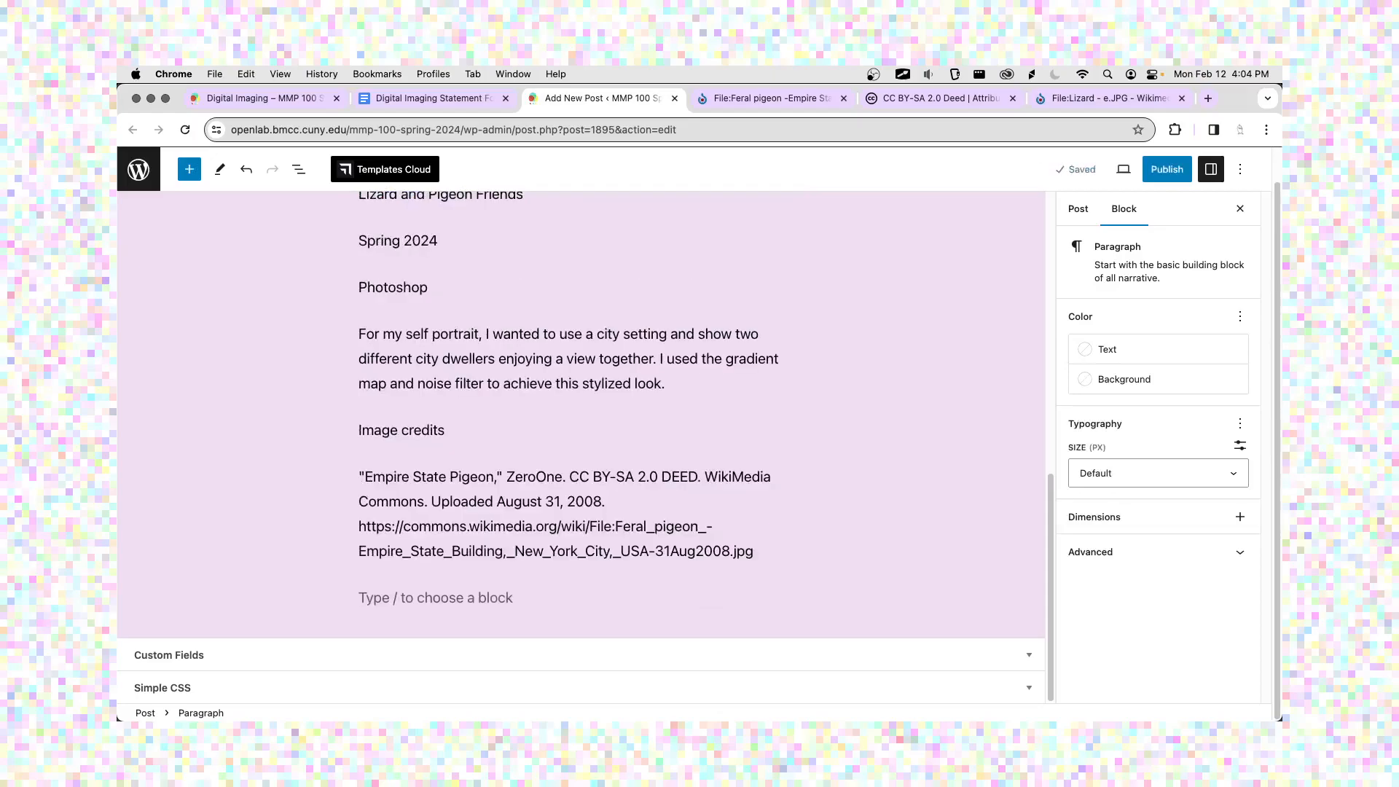
left_click(845, 98)
left_click(845, 98)
Examine the lizard's Wikimedia Commons page for its title, description, date, author, license and file history.
scroll(671, 357, "down", 6)
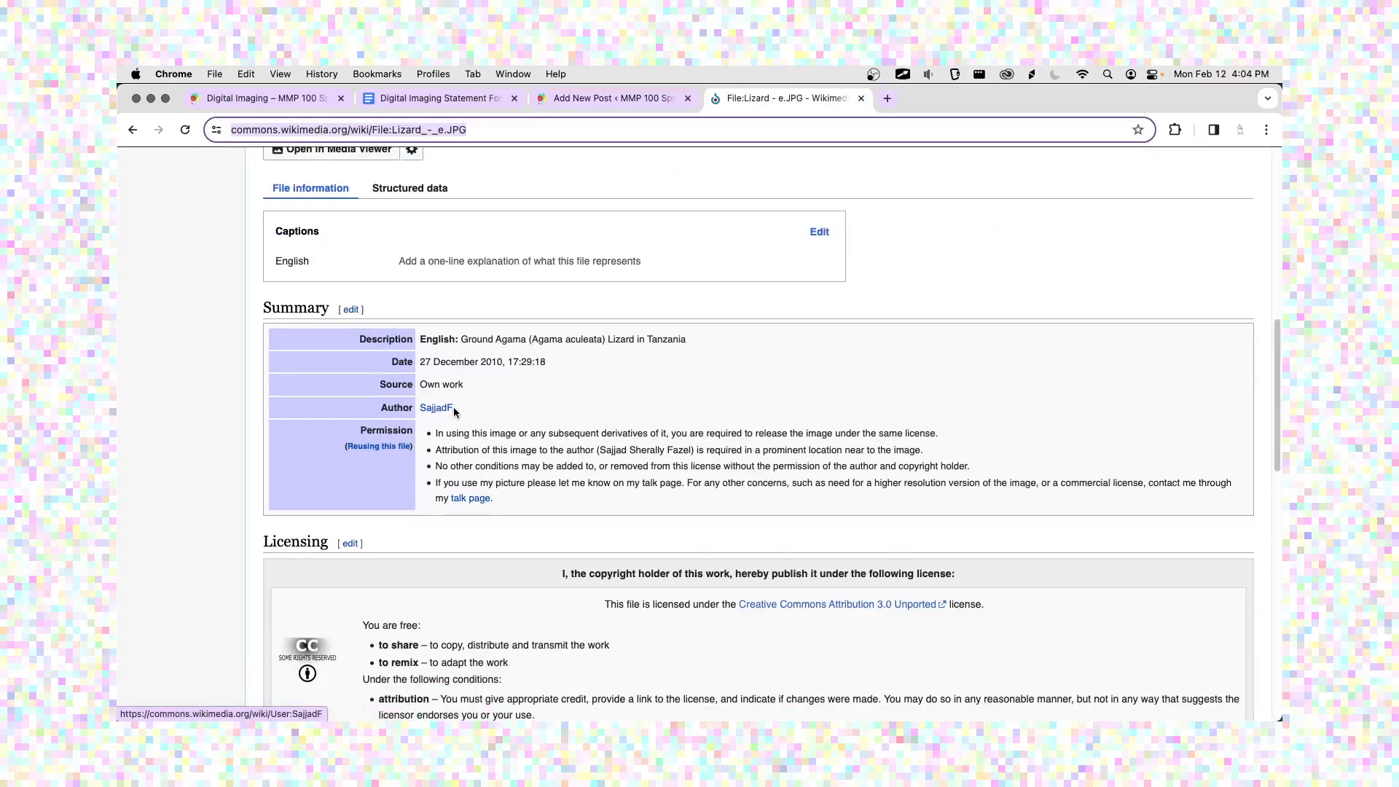
scroll(452, 410, "up", 2)
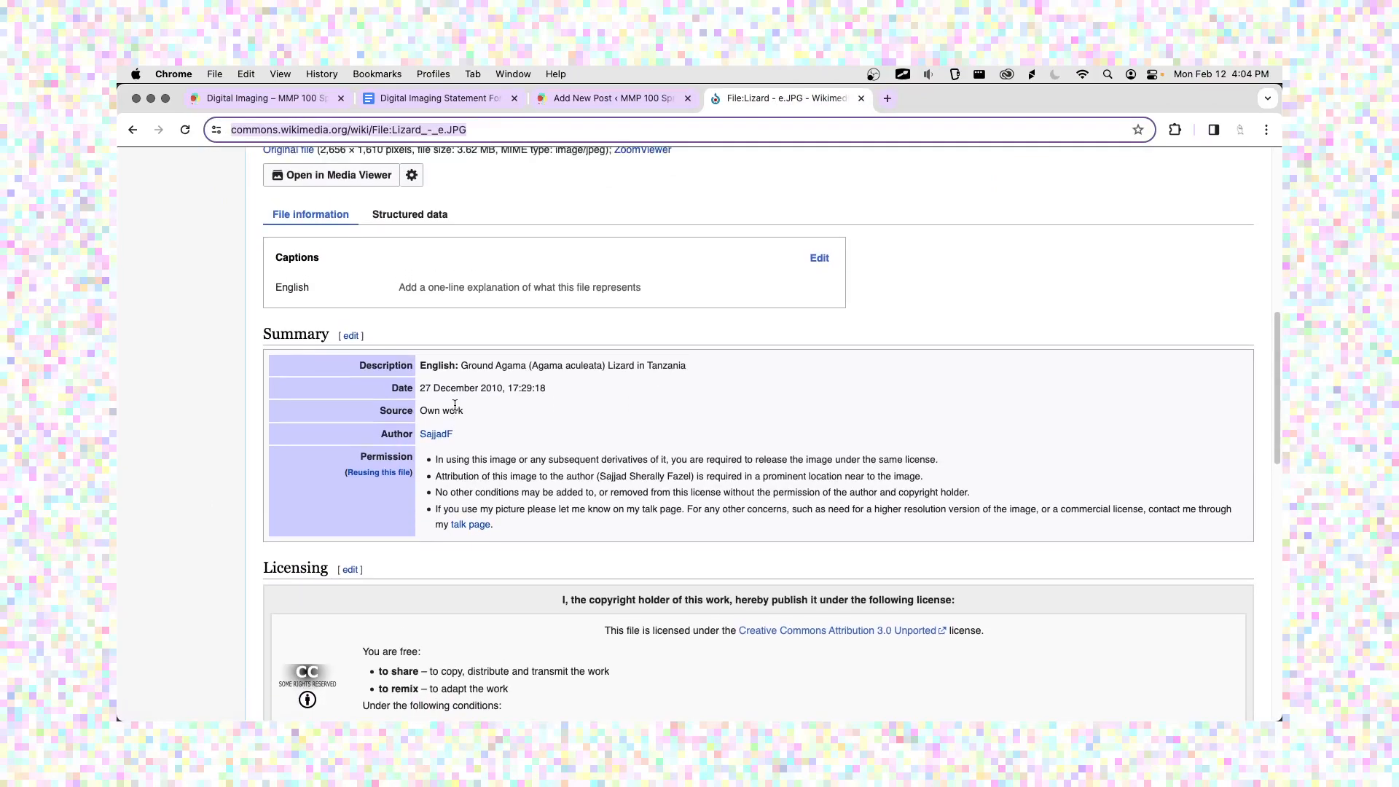
scroll(458, 415, "up", 2)
scroll(463, 436, "up", 10)
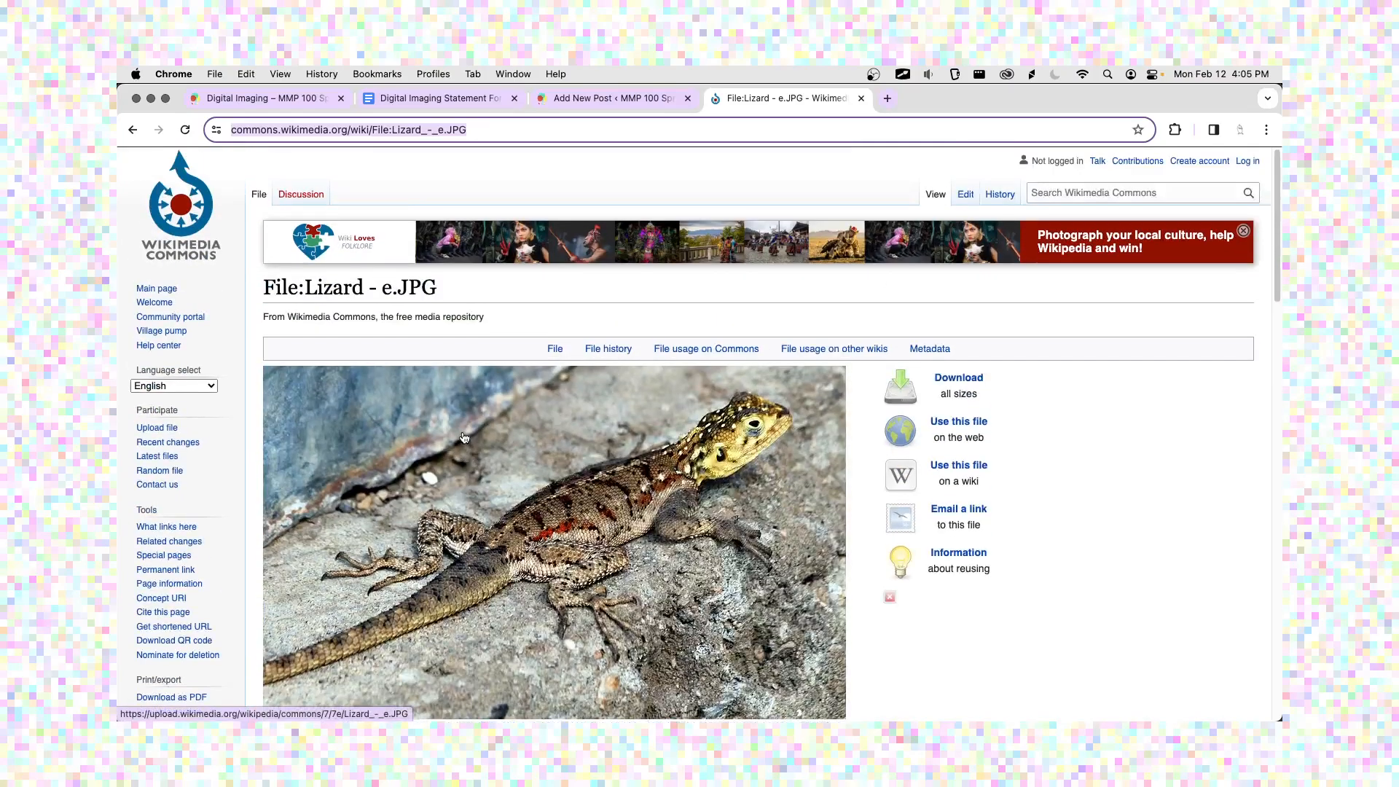
scroll(380, 368, "down", 9)
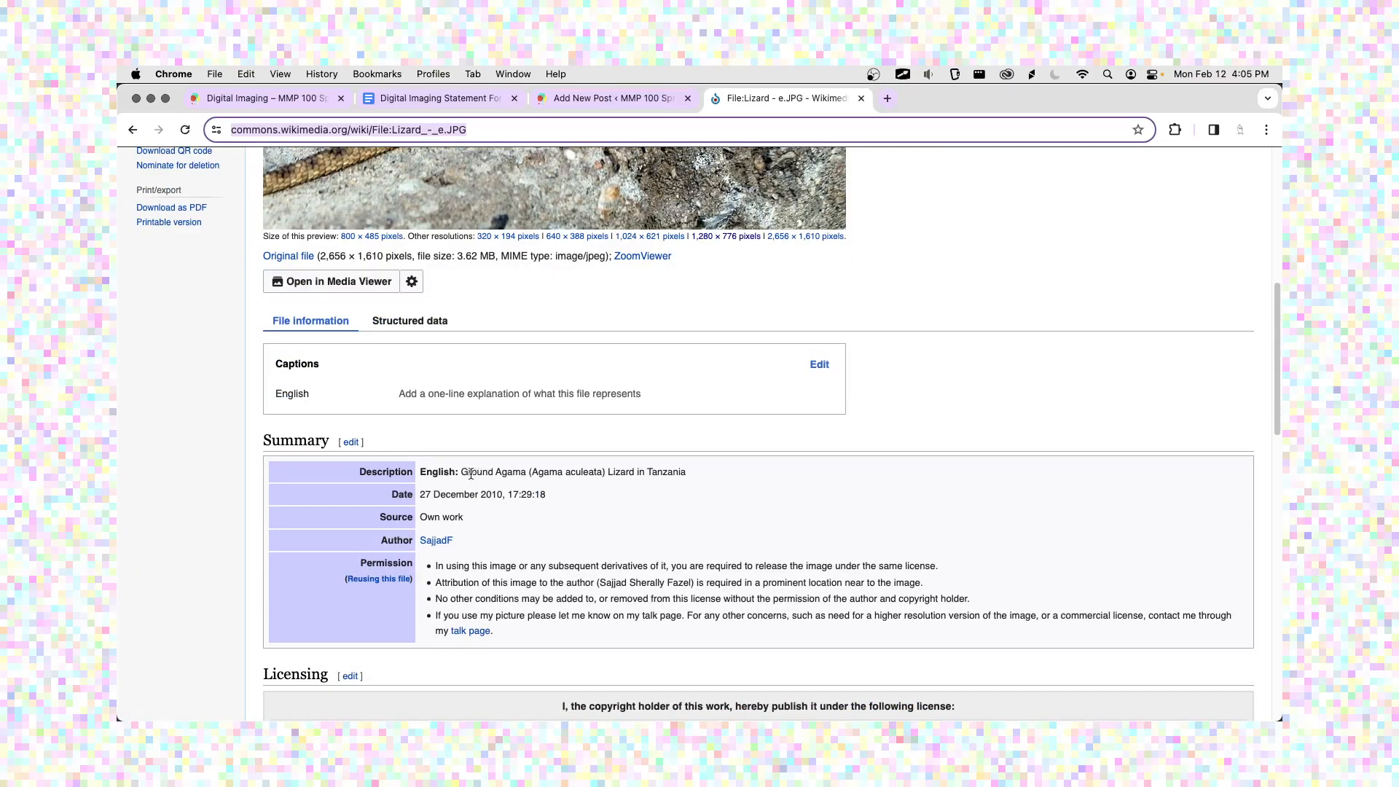
left_click_drag(460, 471, 696, 477)
left_click(695, 477)
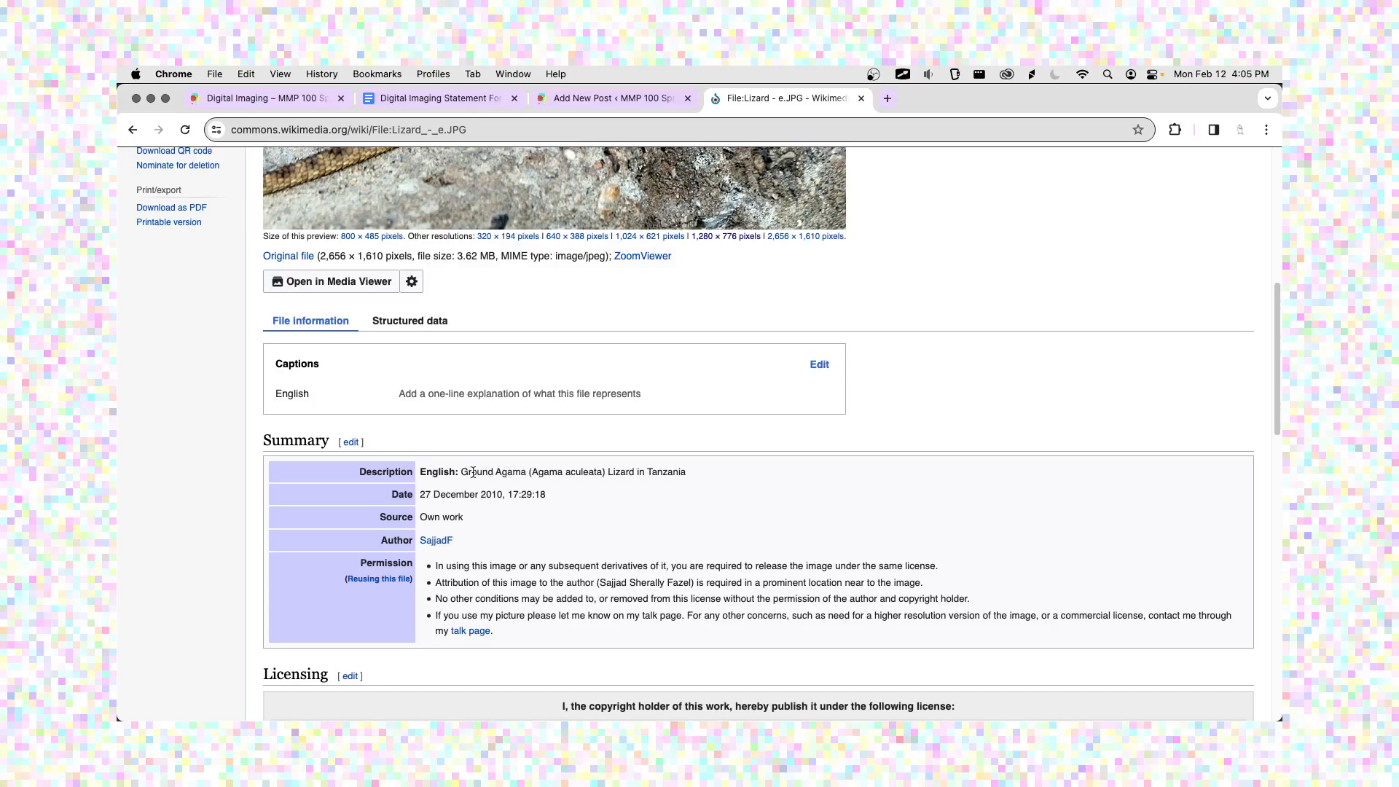
scroll(474, 467, "down", 5)
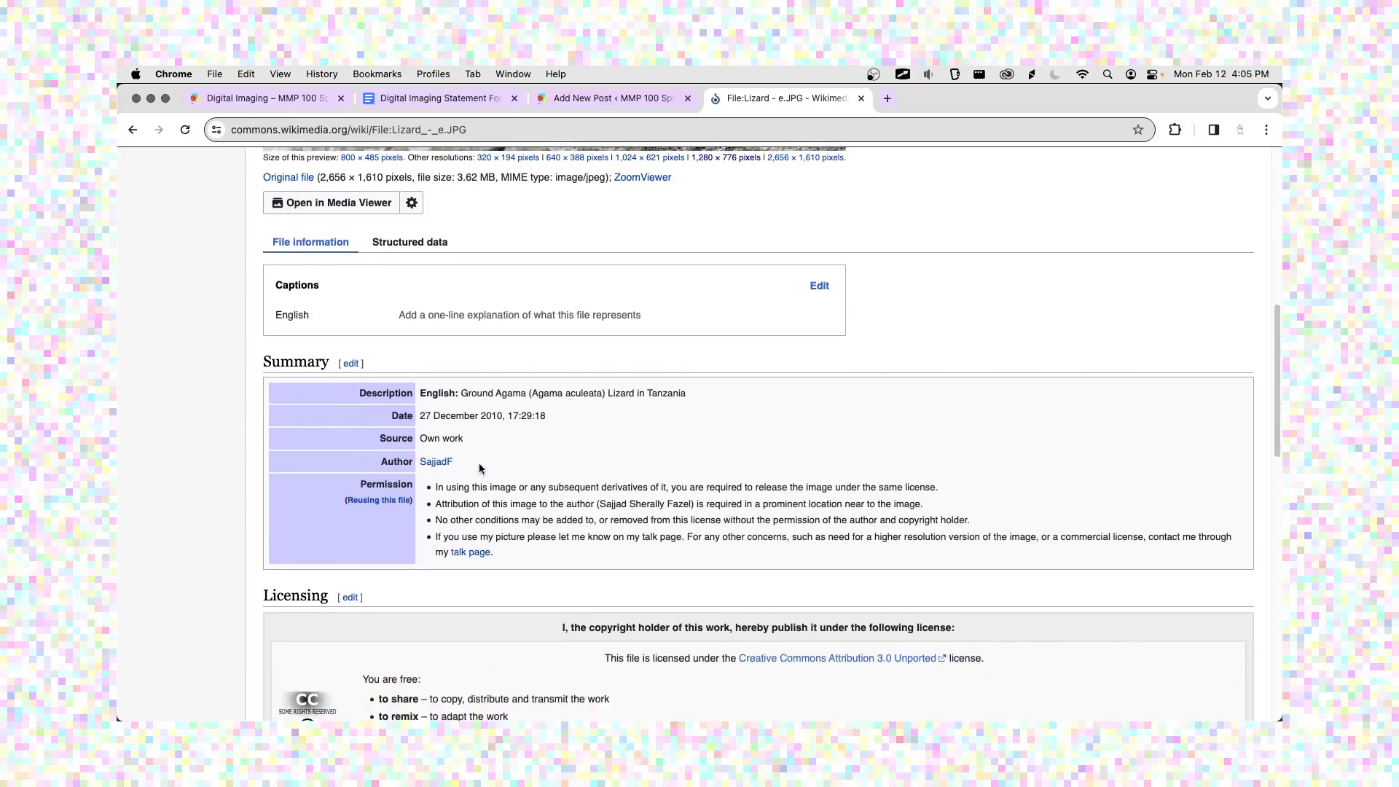
scroll(480, 468, "down", 3)
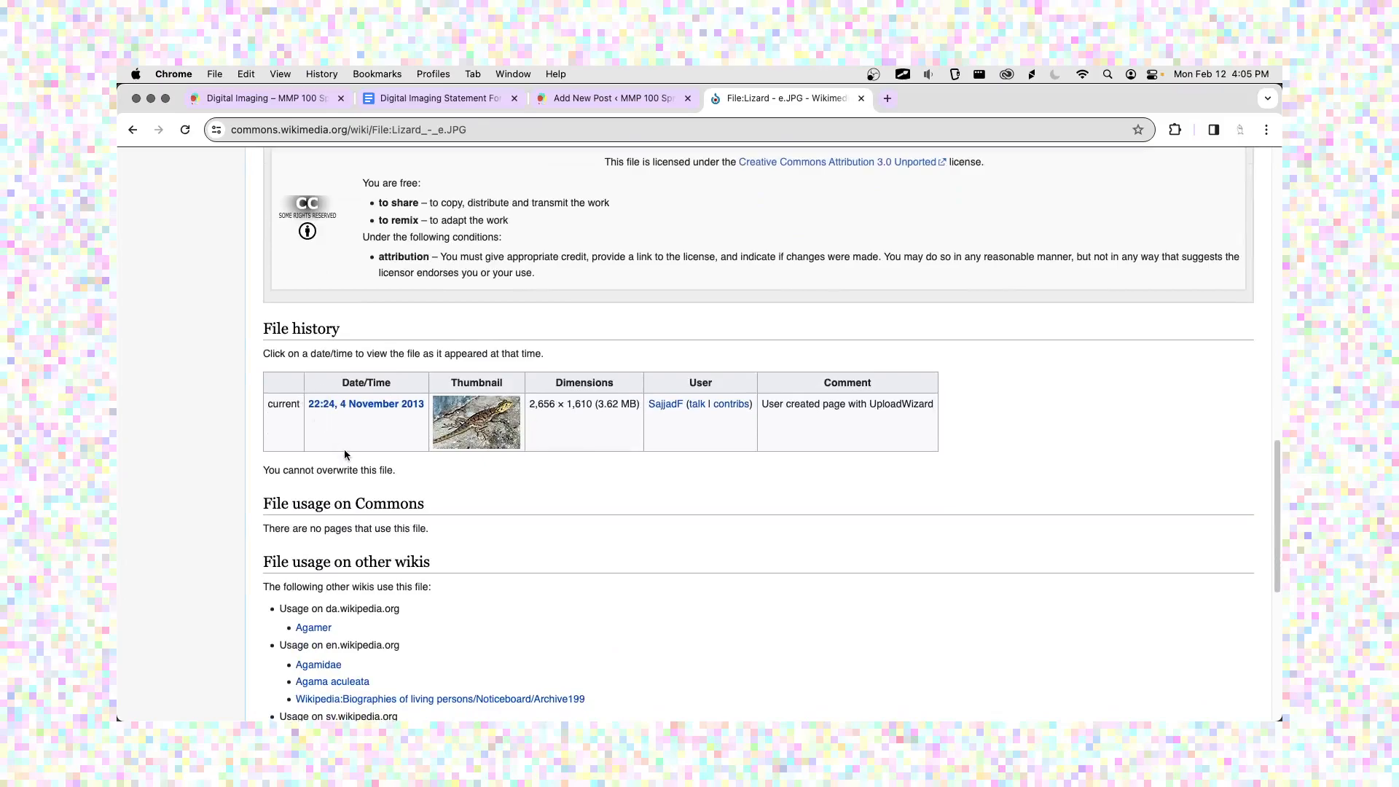
scroll(346, 454, "down", 3)
scroll(346, 454, "up", 15)
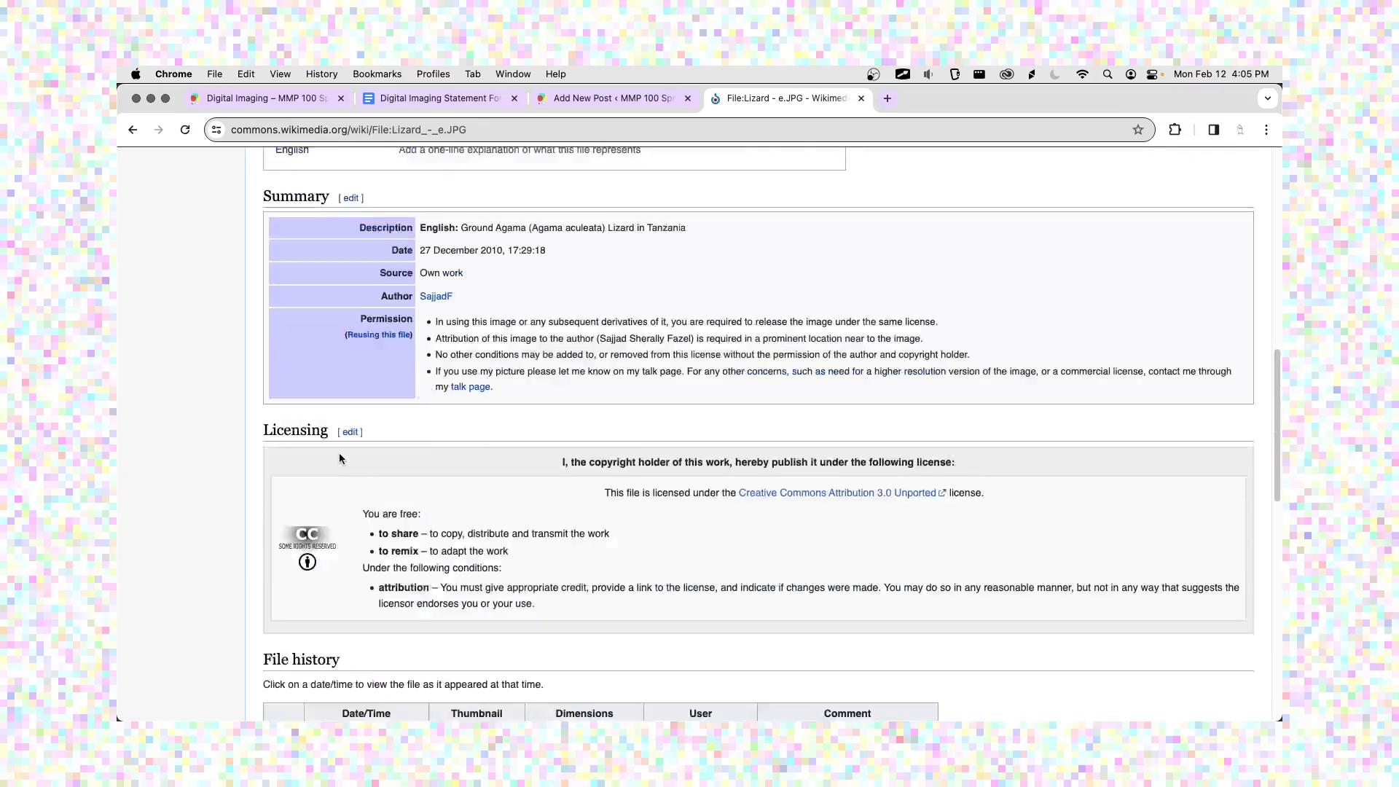
Copy the title Lizard from its Wikimedia Commons page into the new paragraph, in quotation marks with a comma.
double_click(321, 290)
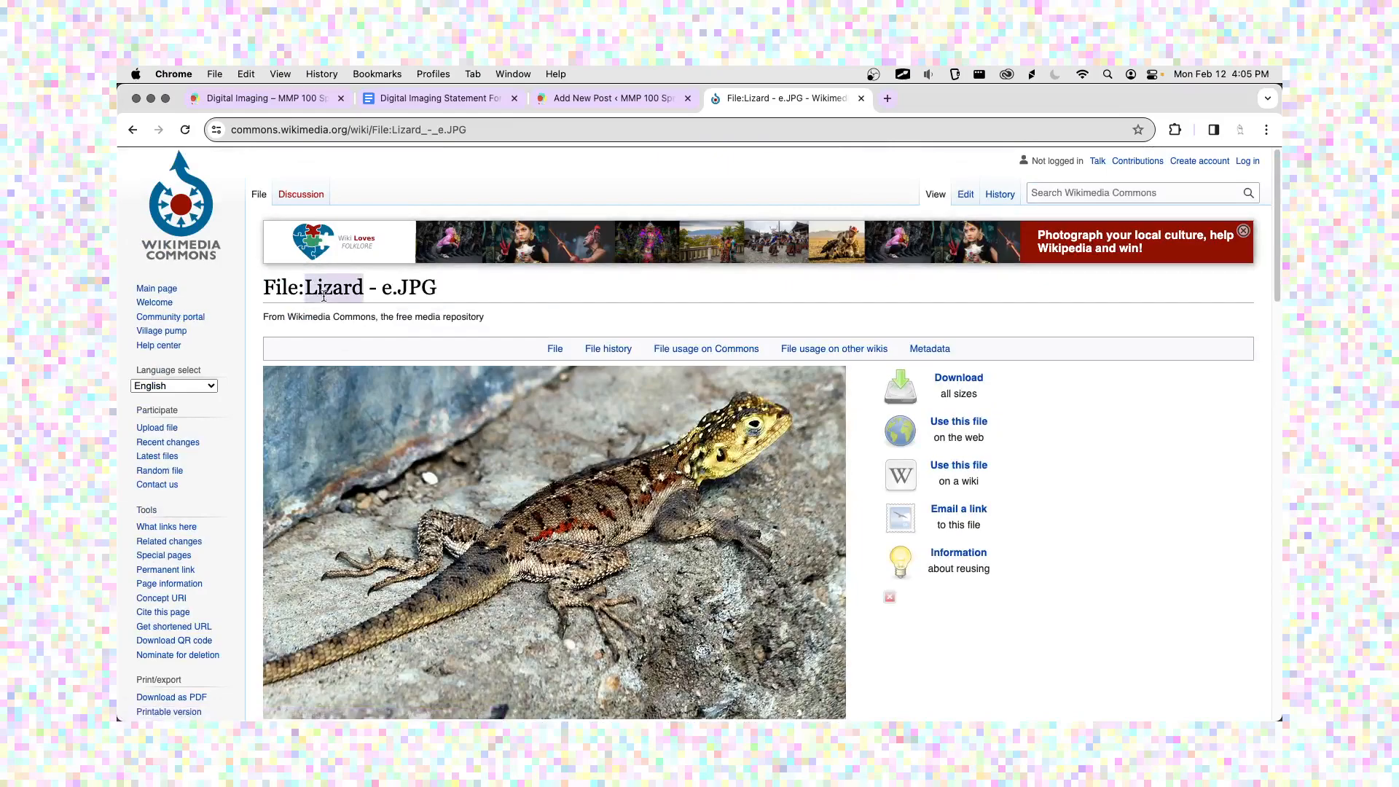
left_click(623, 93)
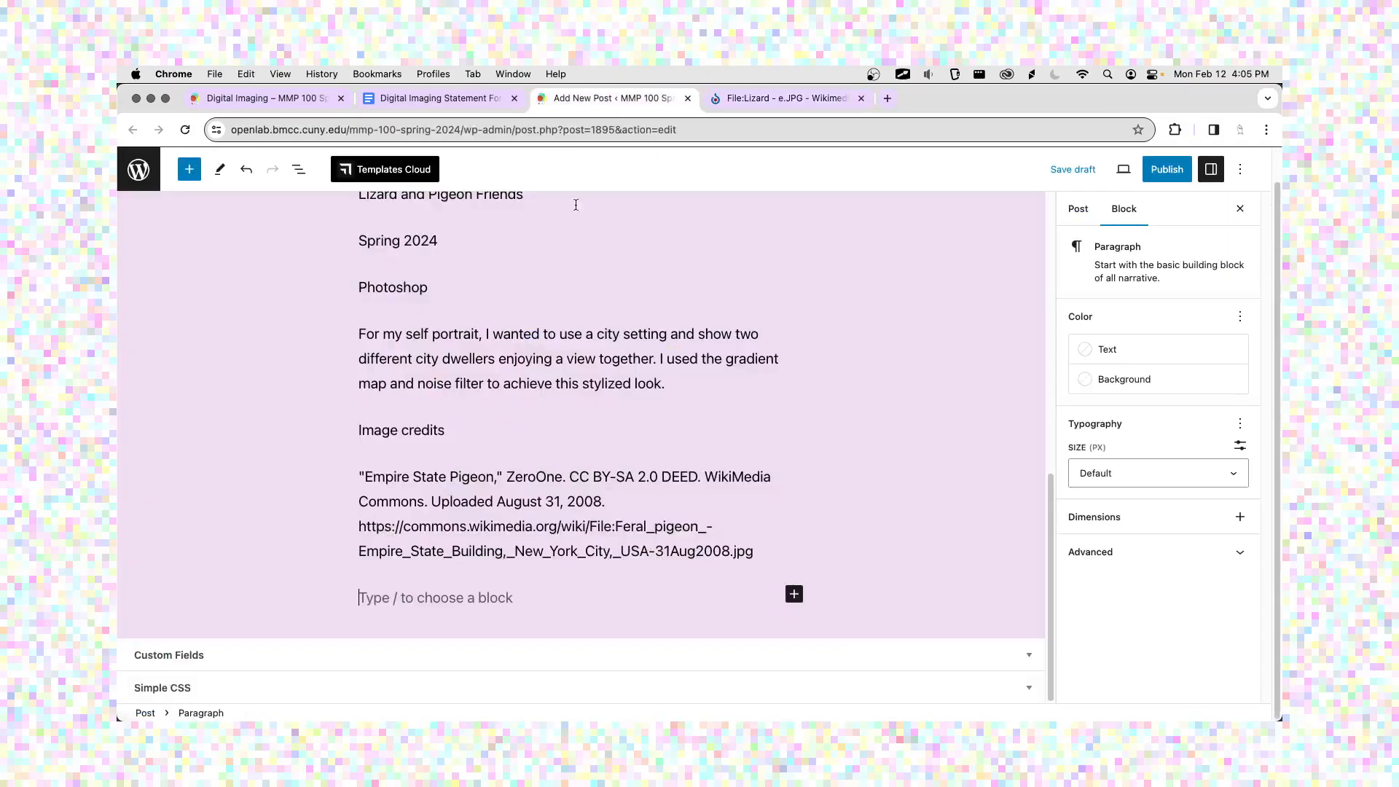
type("\"")
key("super+v")
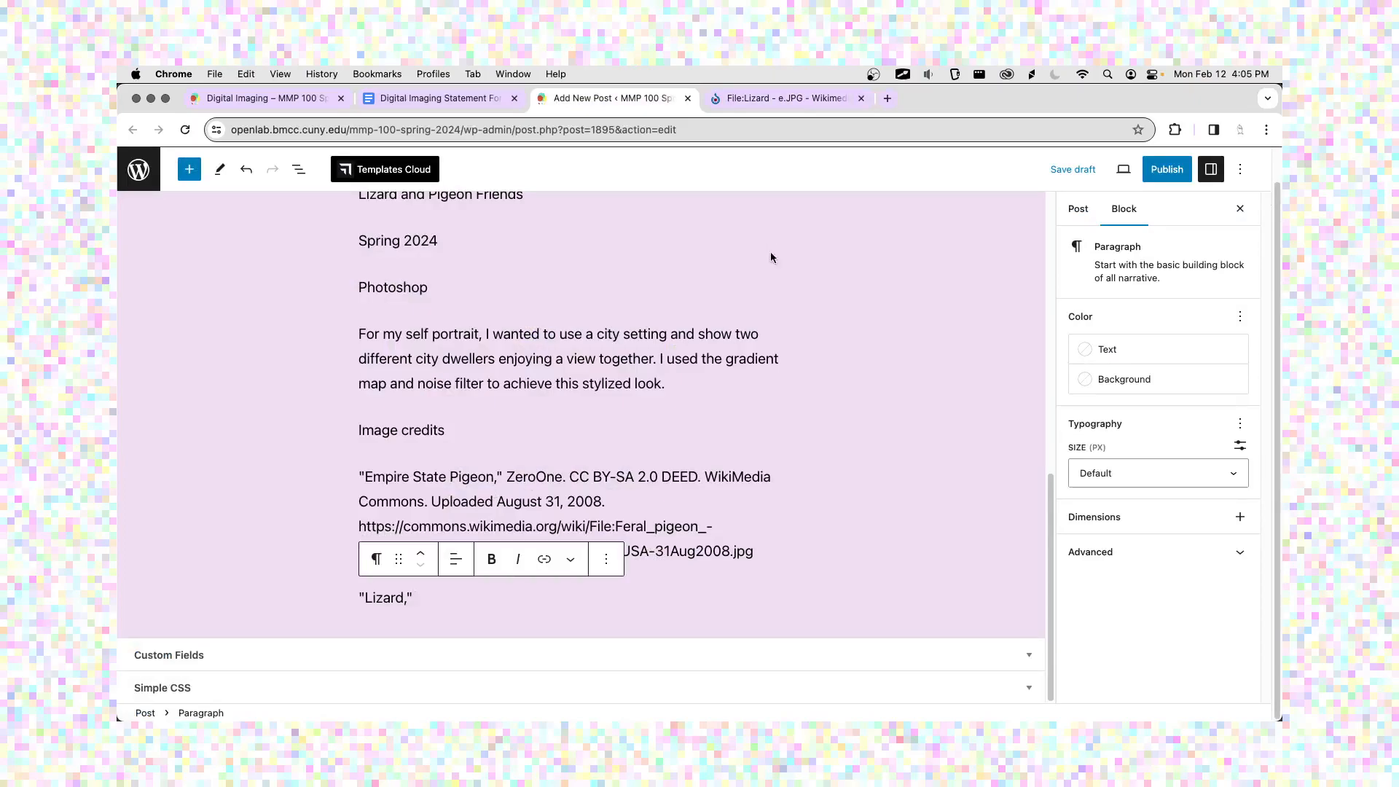
Open the lizard author's user page and add "by" and the copied username to the lizard credit, ending with a period.
left_click(773, 100)
scroll(524, 406, "down", 10)
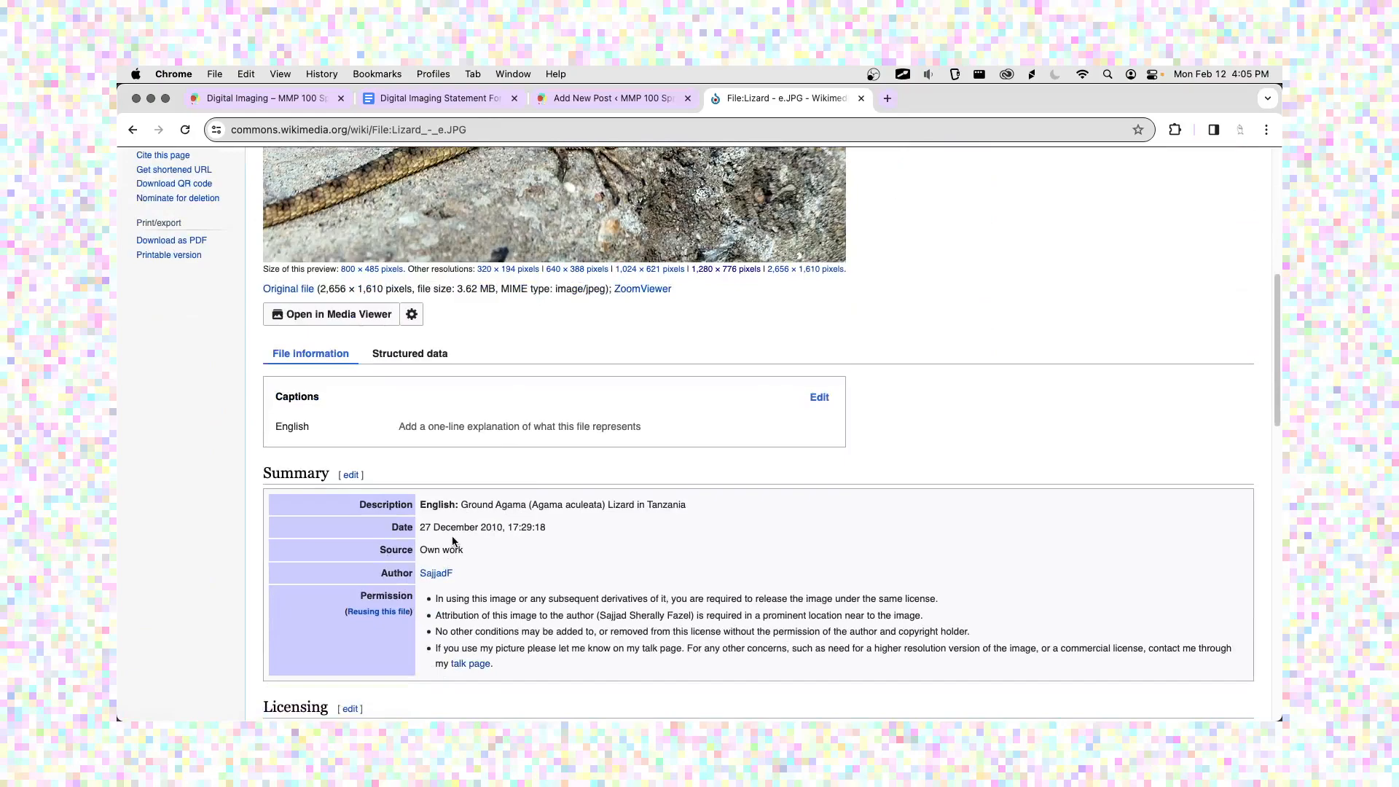
left_click(437, 575)
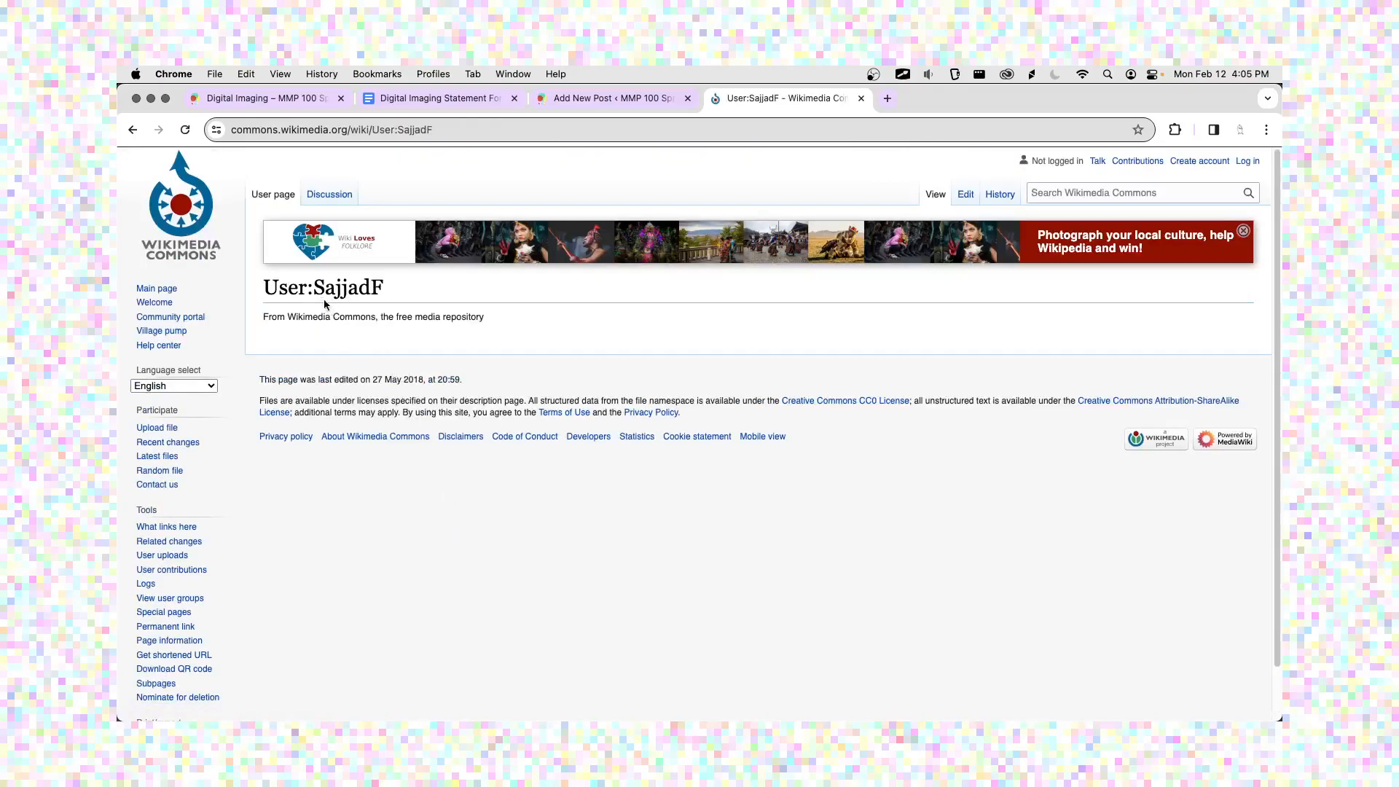
left_click_drag(316, 290, 406, 299)
key("super+c")
left_click(583, 98)
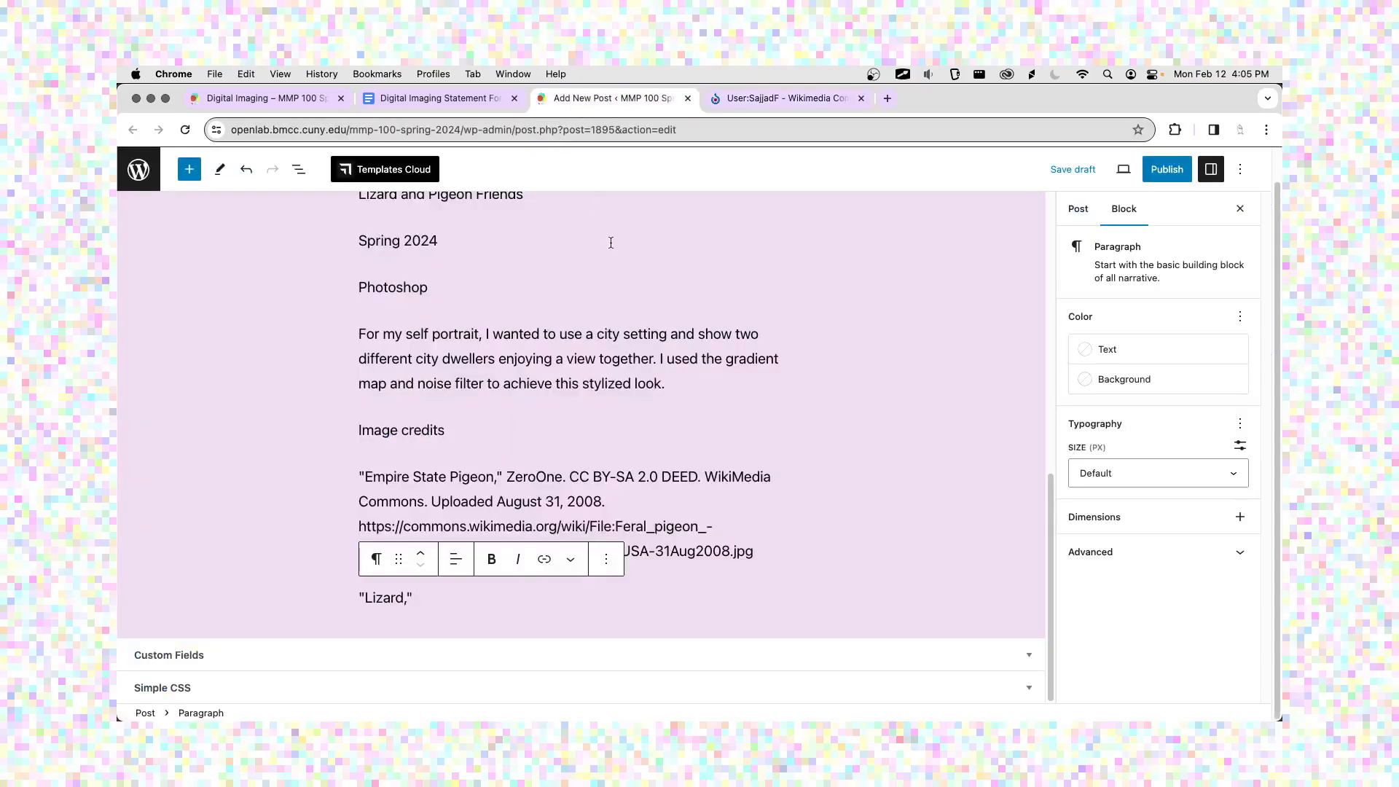
type("by")
key("super+v")
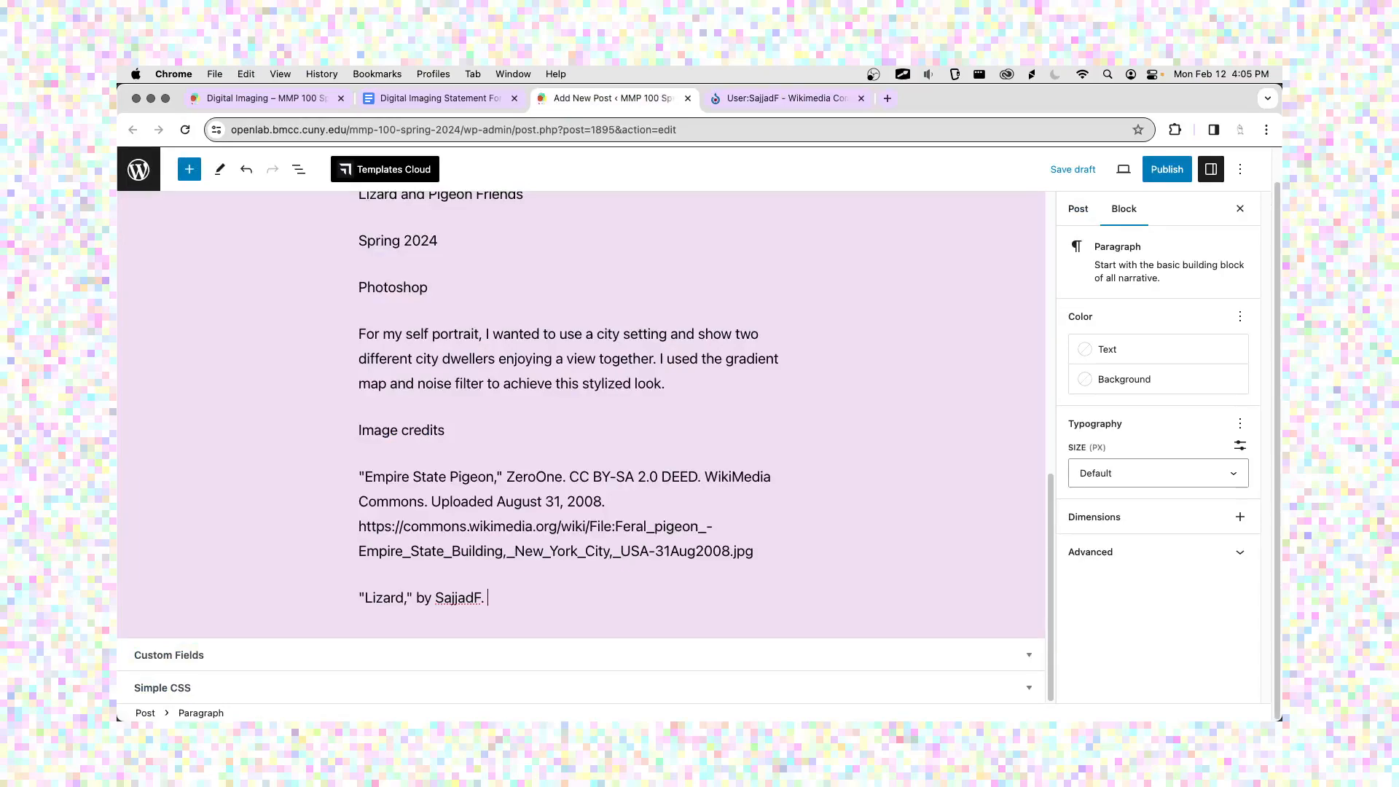
Open the lizard photo's license from its file page and copy the title CC BY 3.0 DEED into the credit, ending with a period.
left_click(808, 102)
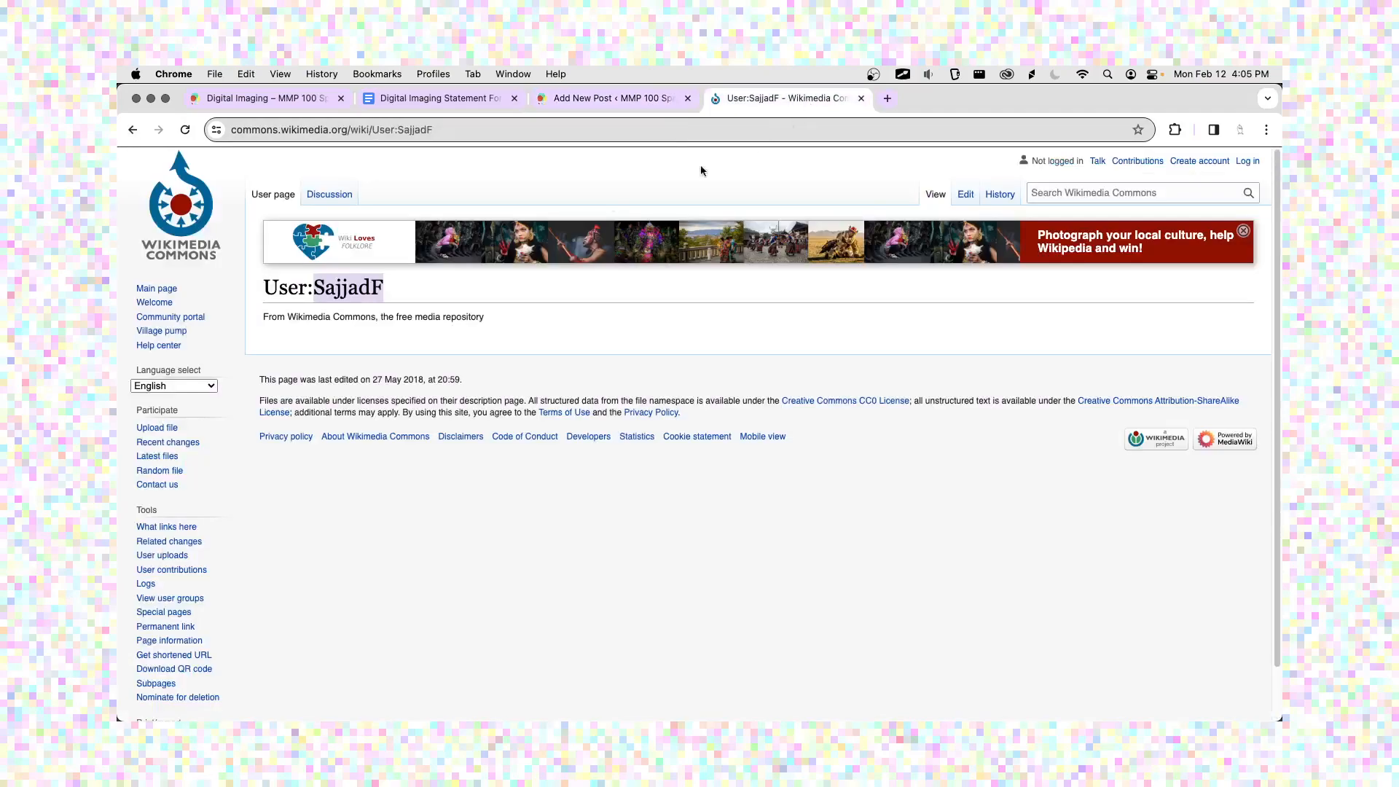
left_click(132, 129)
scroll(665, 500, "down", 3)
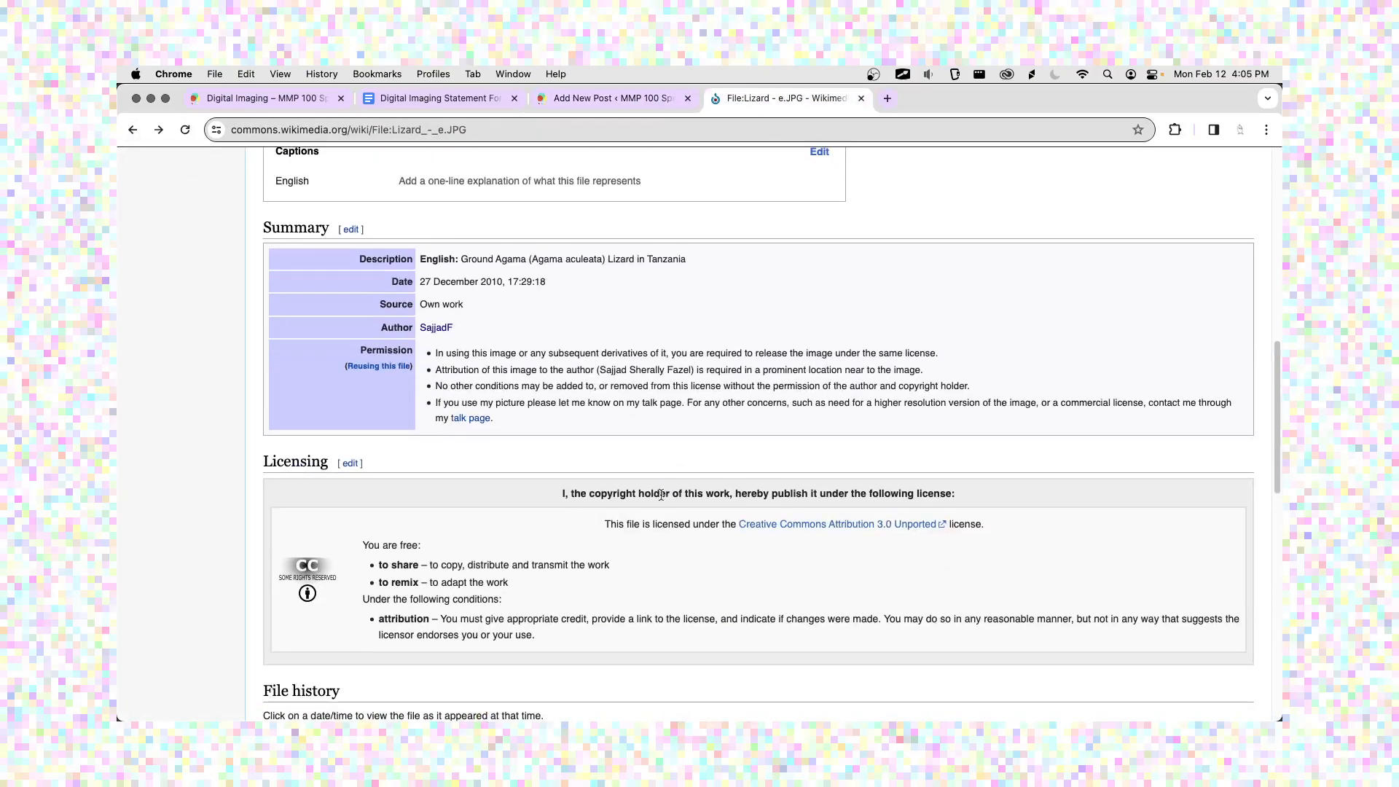
left_click(866, 530)
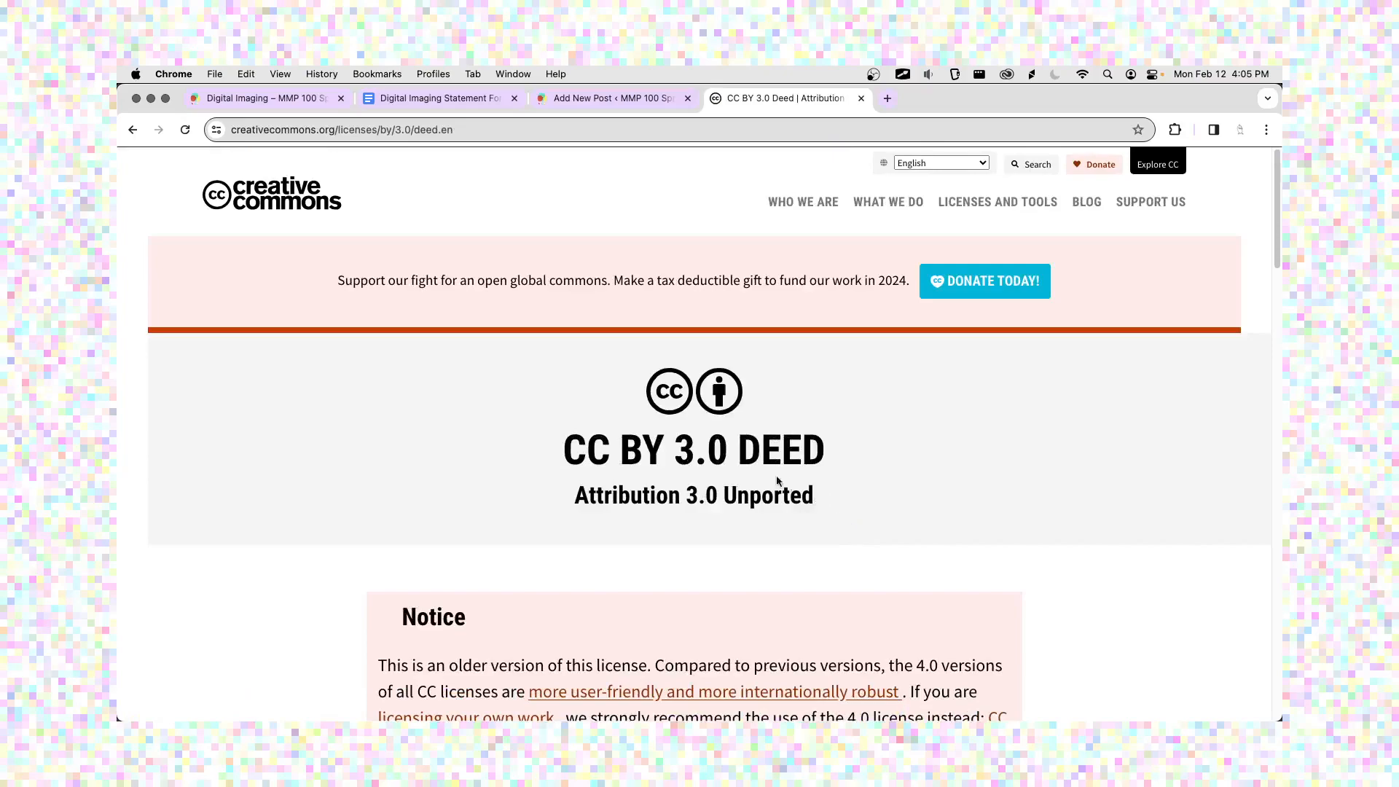
left_click_drag(551, 453, 849, 465)
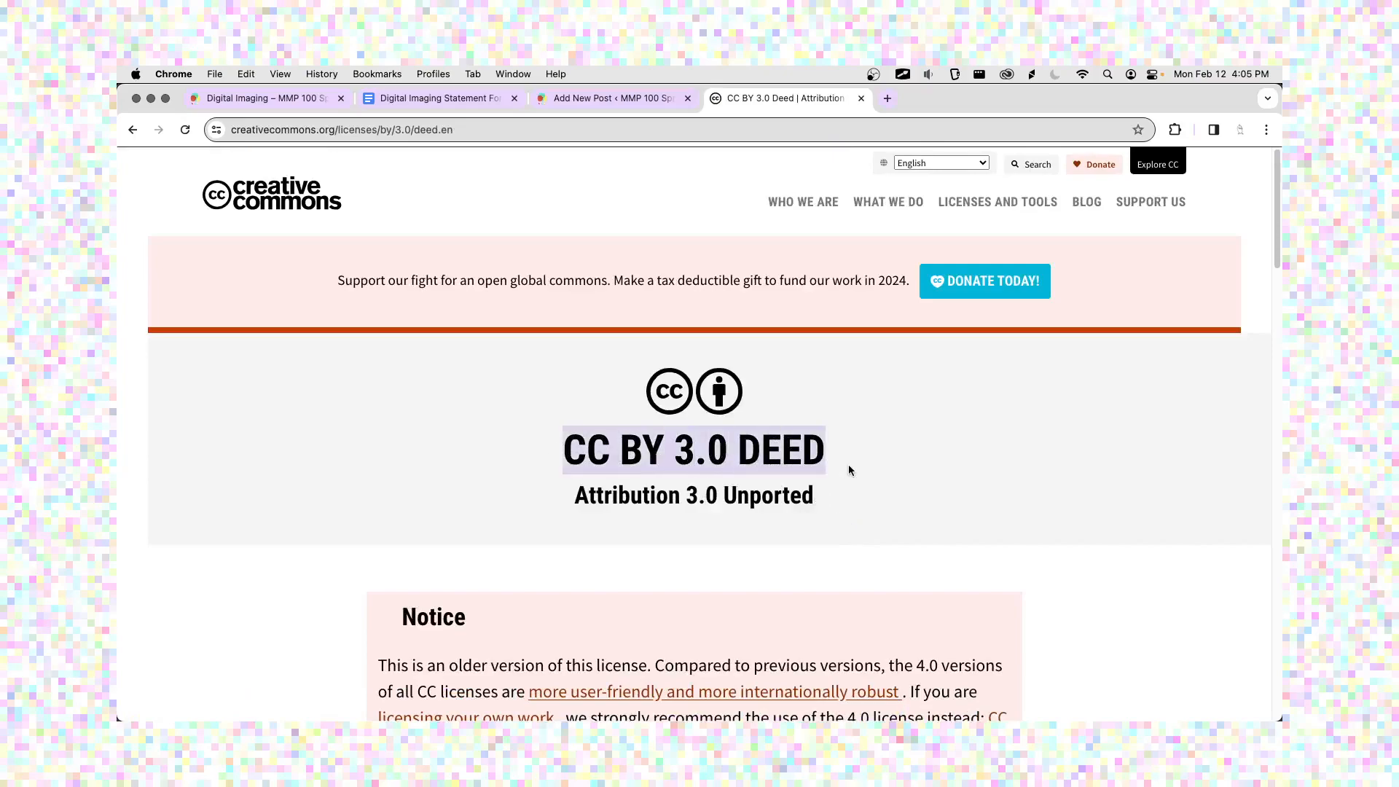
left_click(605, 98)
key("super+v")
type(".")
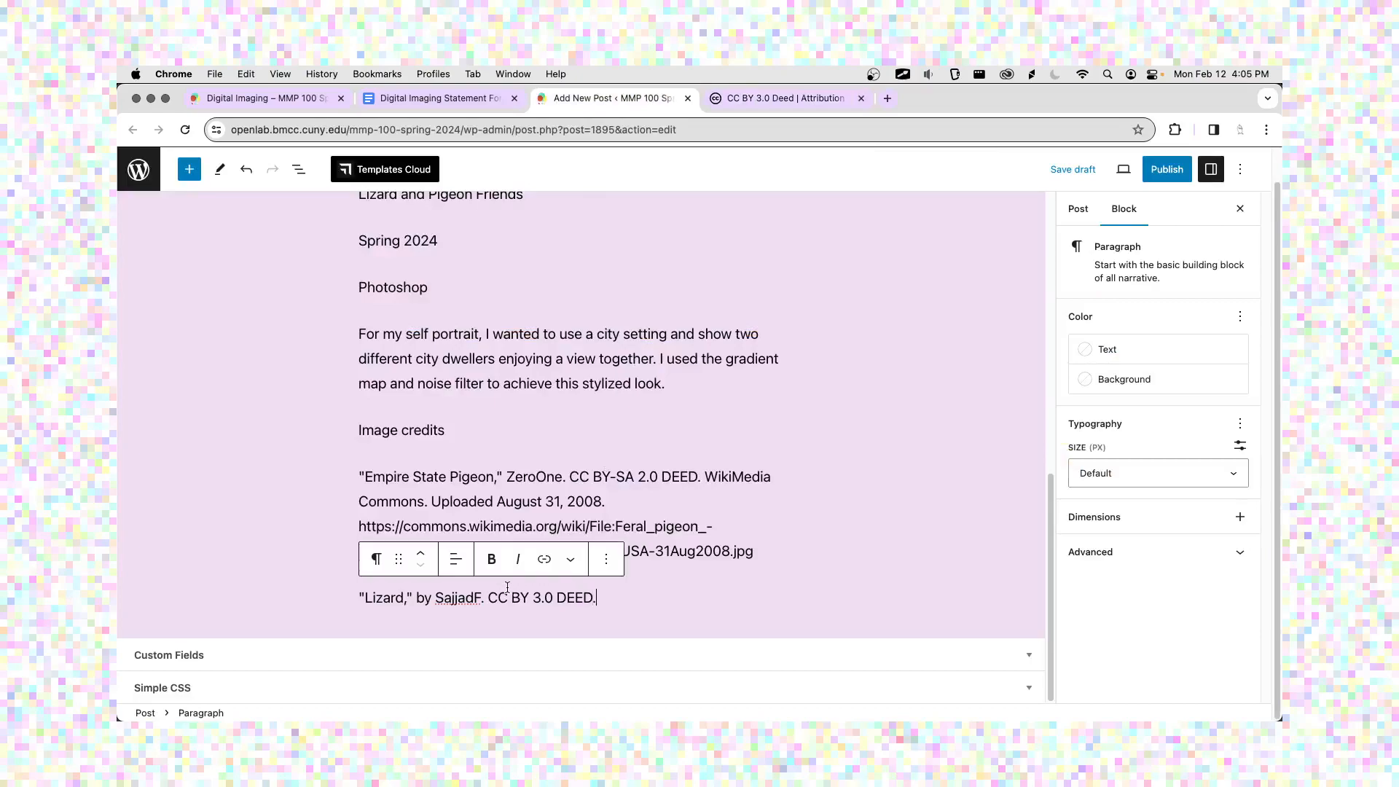
Link the text CC BY 3.0 DEED in the lizard credit to the license page at creativecommons.org/licenses/by/3.0/deed.en.
left_click_drag(595, 598, 487, 597)
left_click(545, 559)
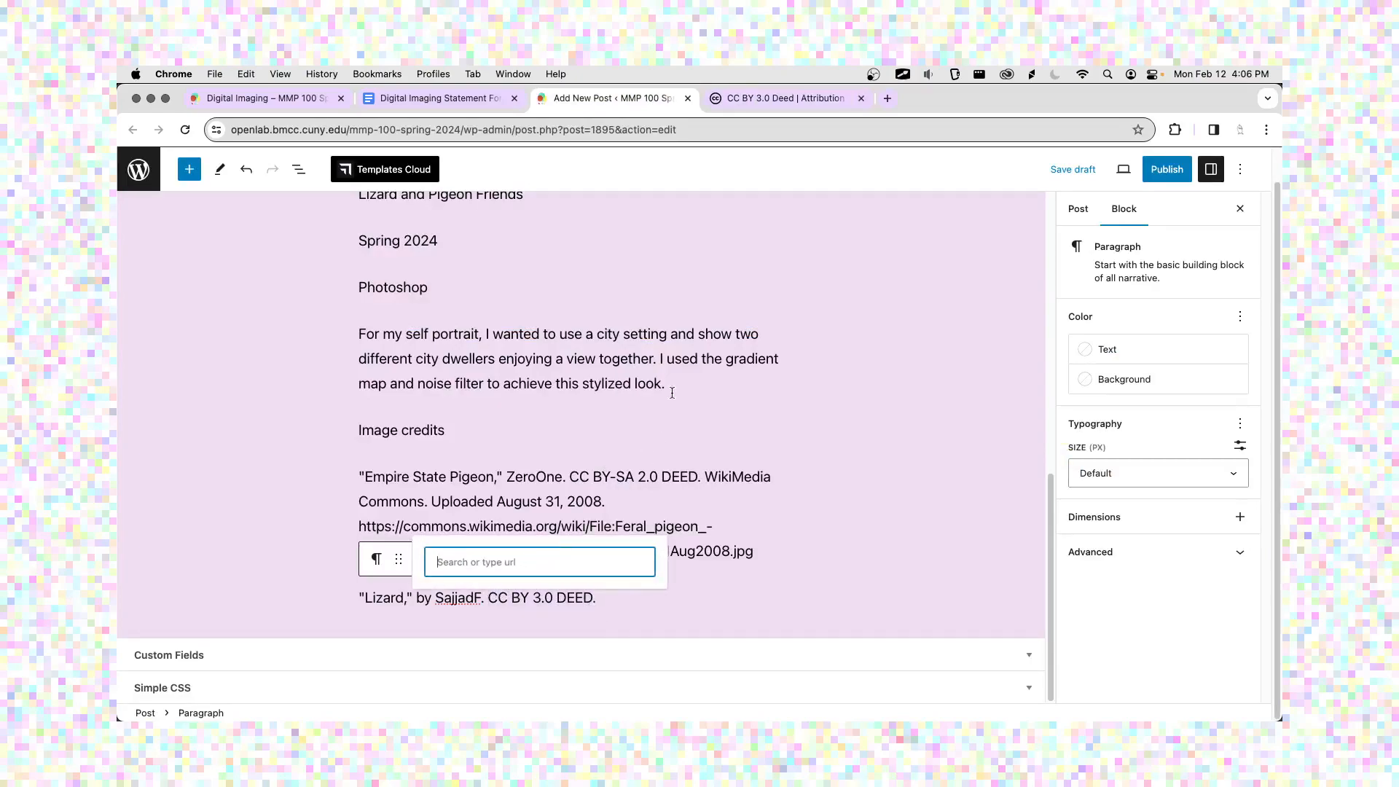
left_click(710, 108)
key("super+l")
key("super+c")
left_click(612, 98)
key("super+v")
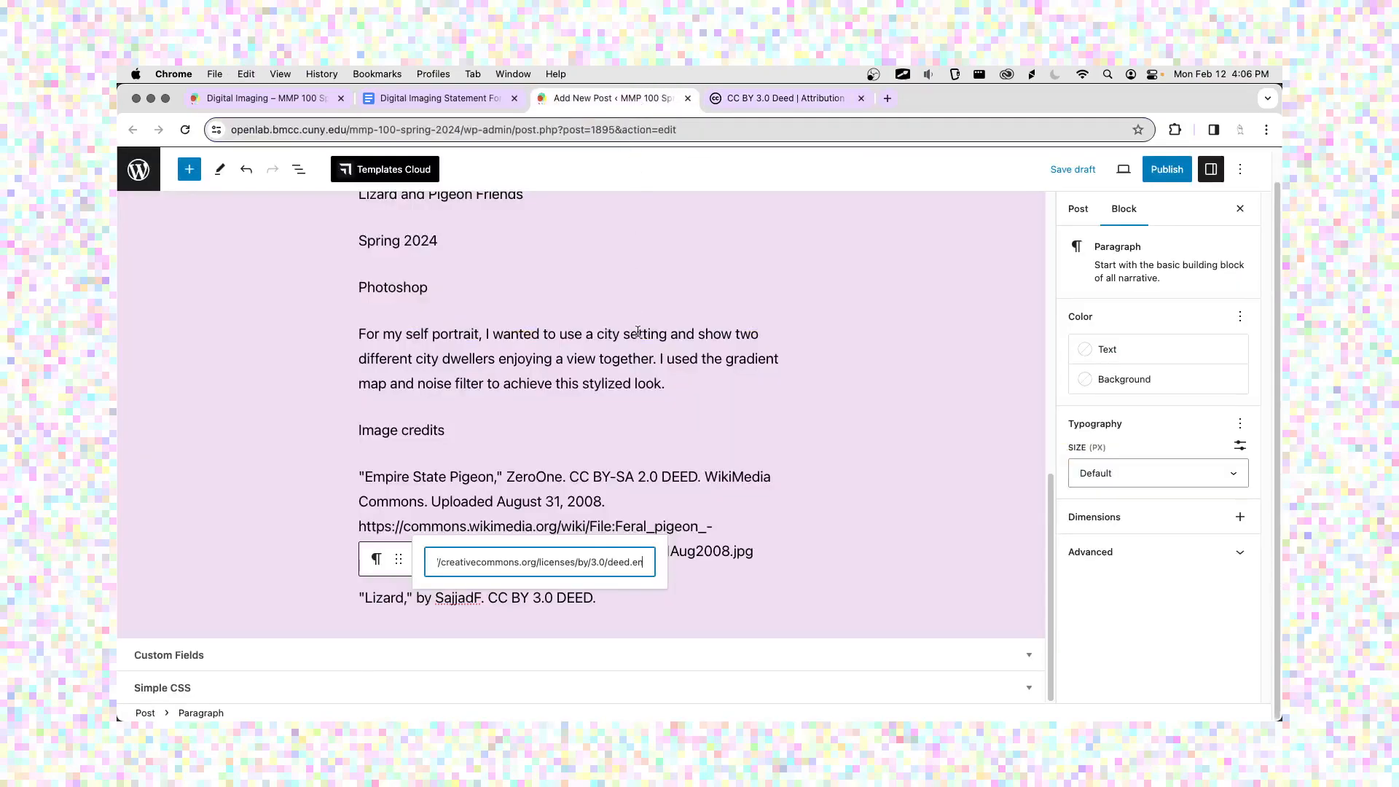
left_click(561, 559)
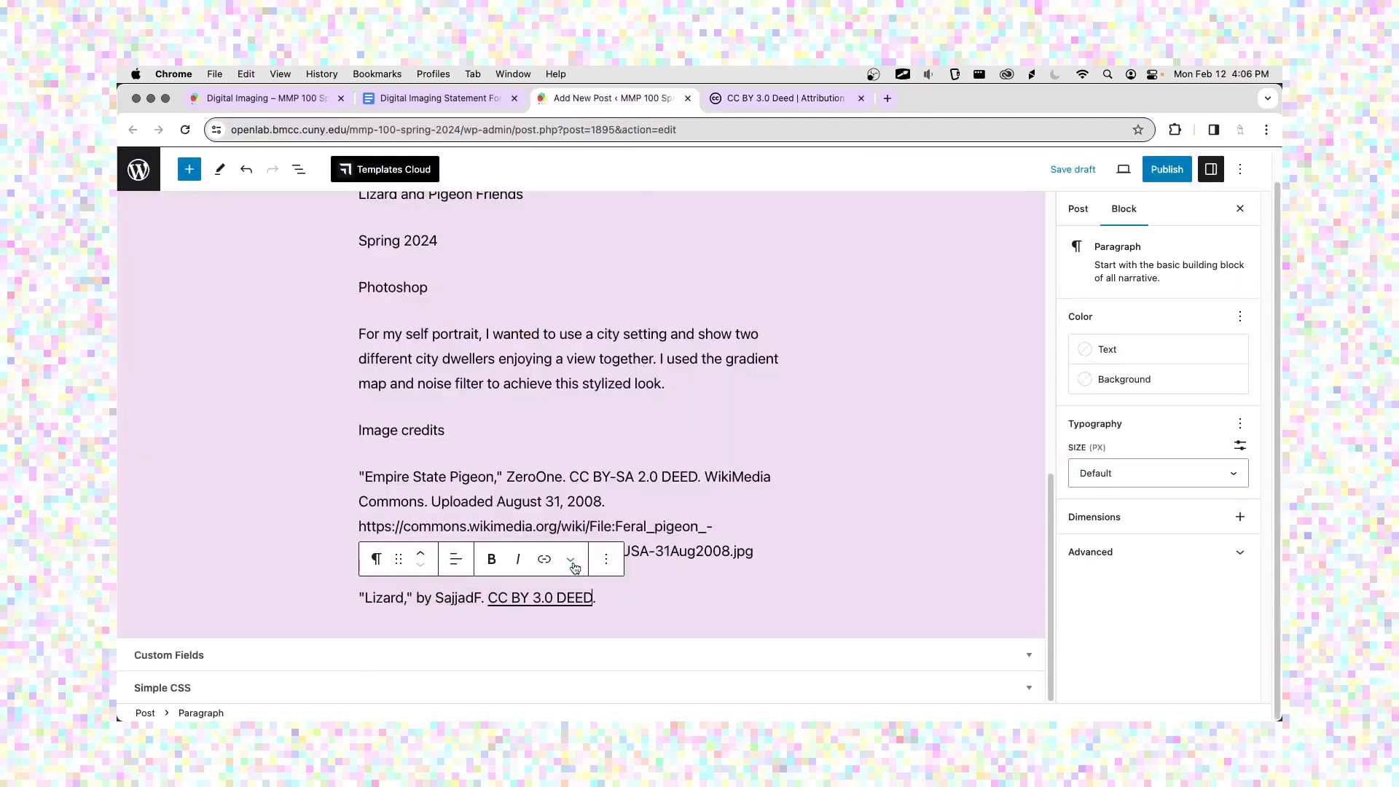
Set the CC BY 3.0 DEED link to open in a new tab and save the link settings.
left_click(546, 596)
left_click(613, 532)
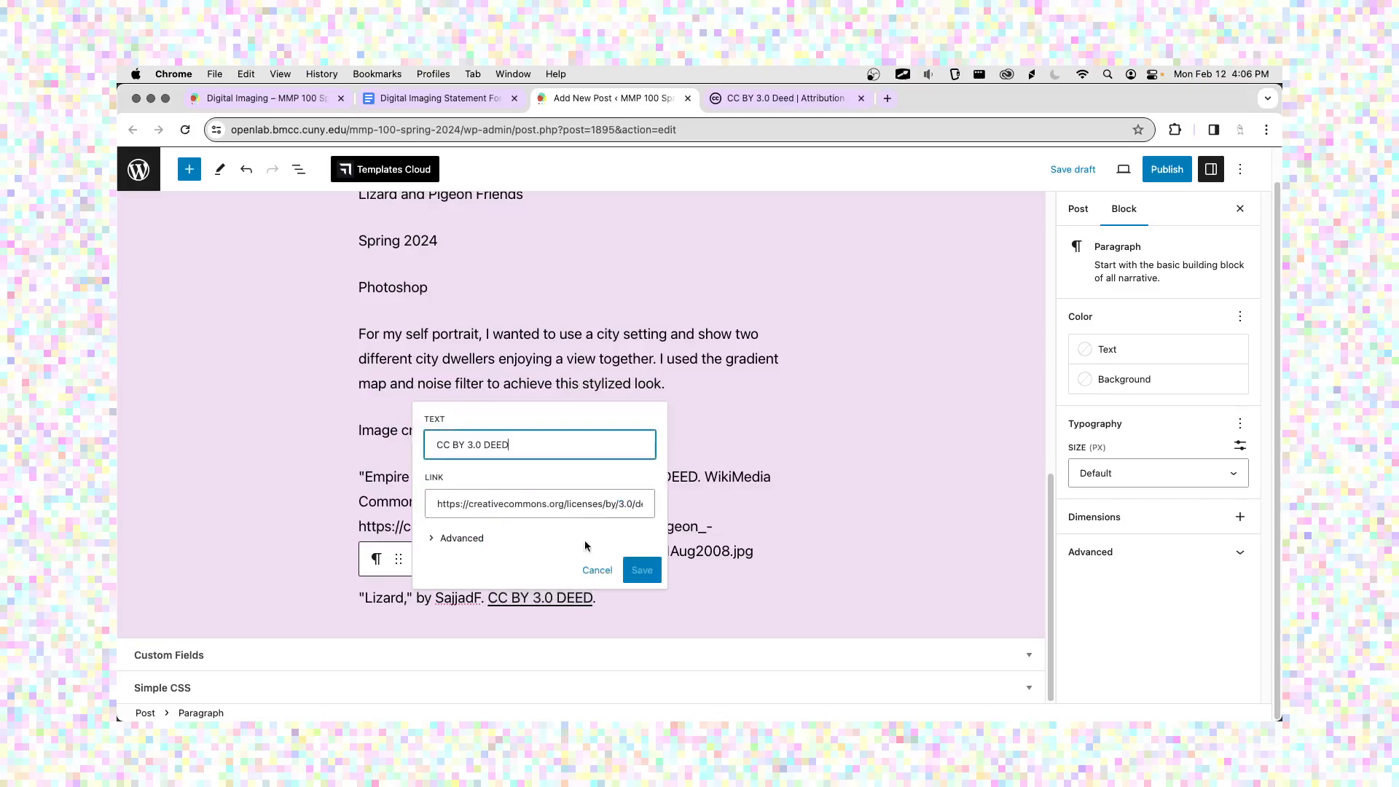
left_click(463, 539)
left_click(443, 537)
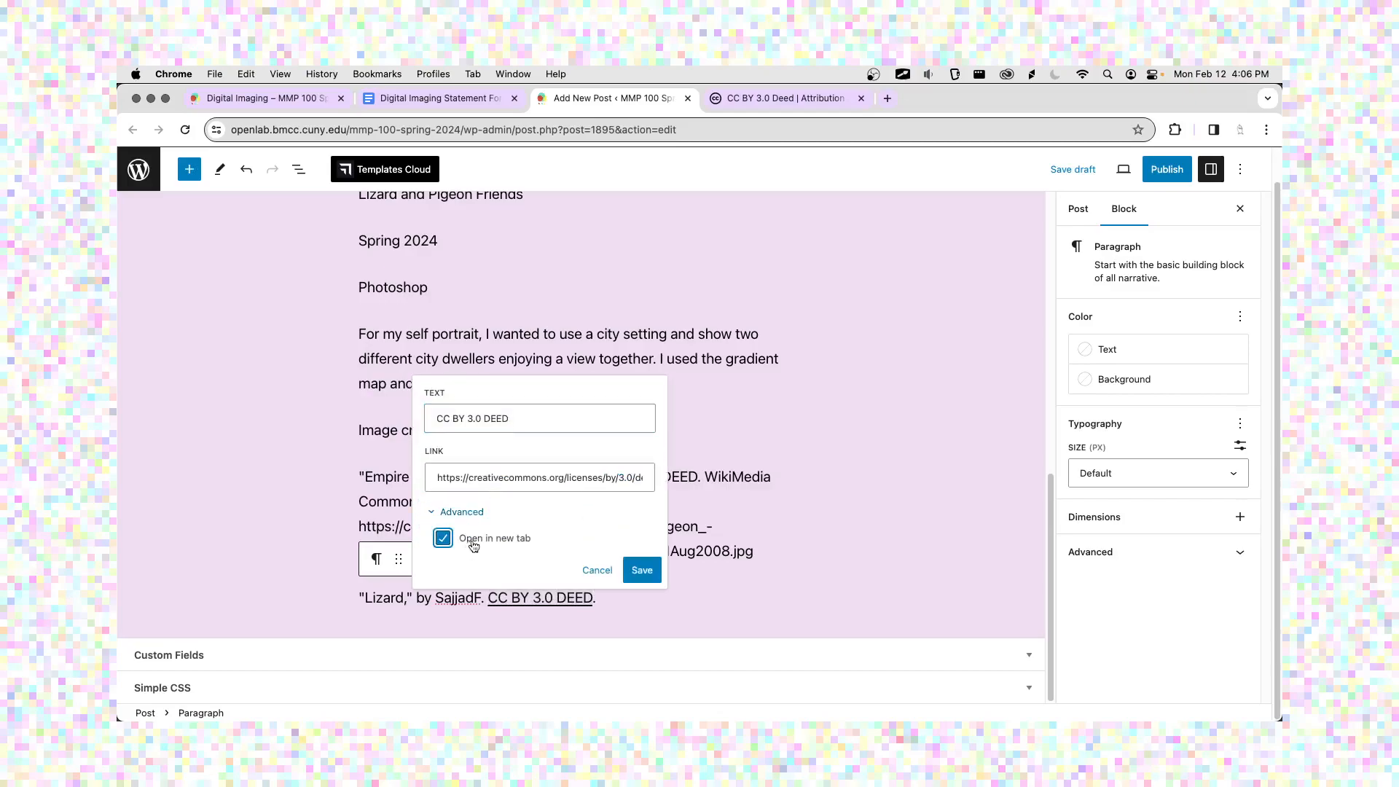
left_click(651, 569)
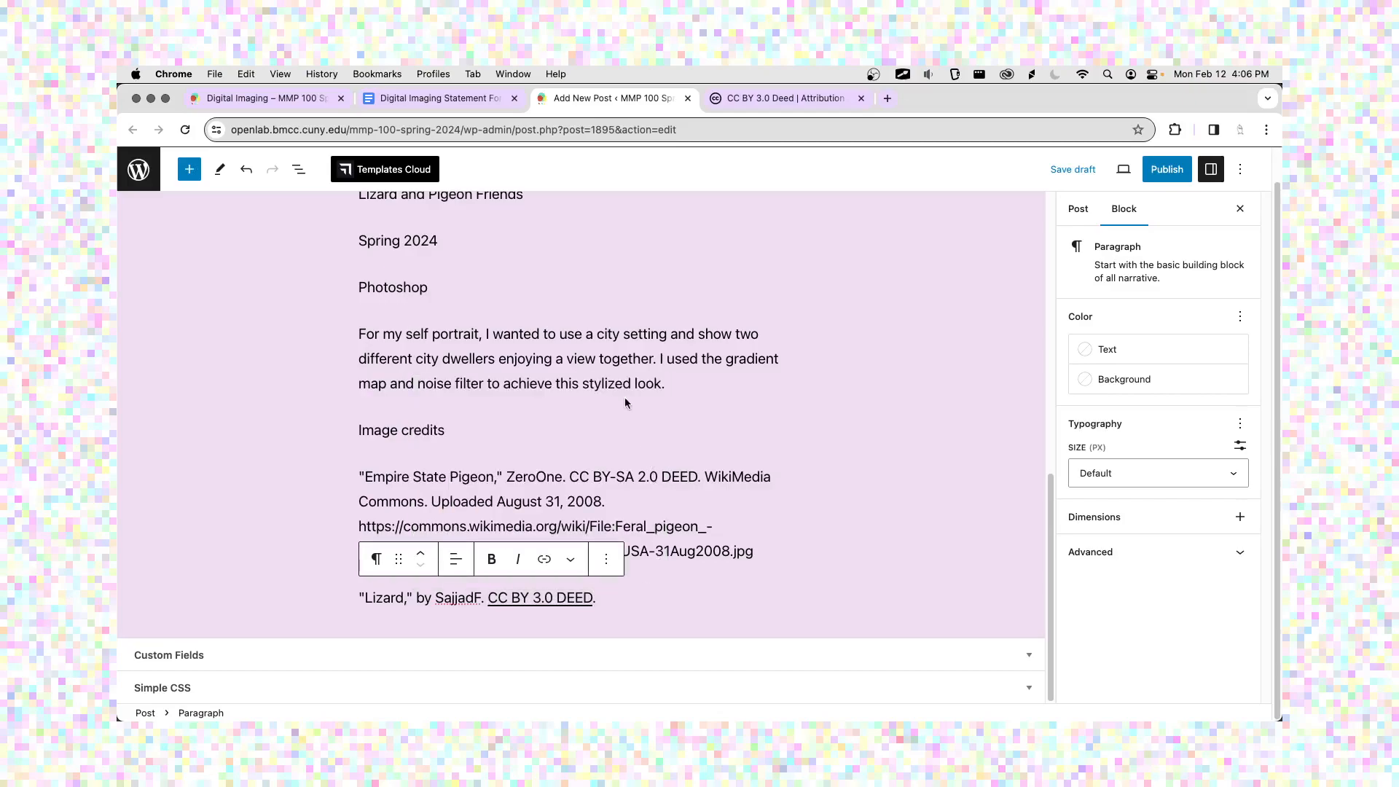
Add the source "WikiMedia Commons." to the lizard credit after the license.
left_click(721, 102)
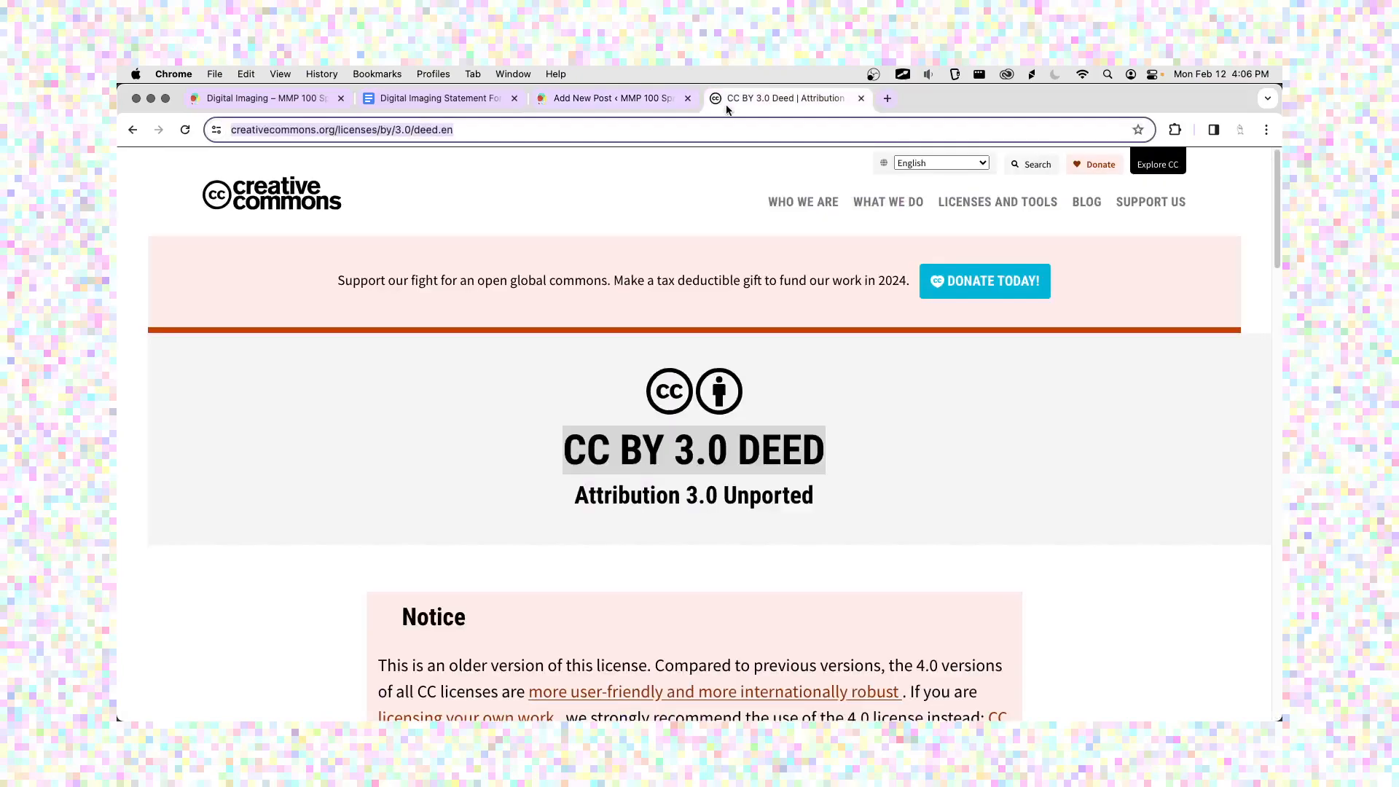
left_click(631, 102)
type("WikiMedia Commons.")
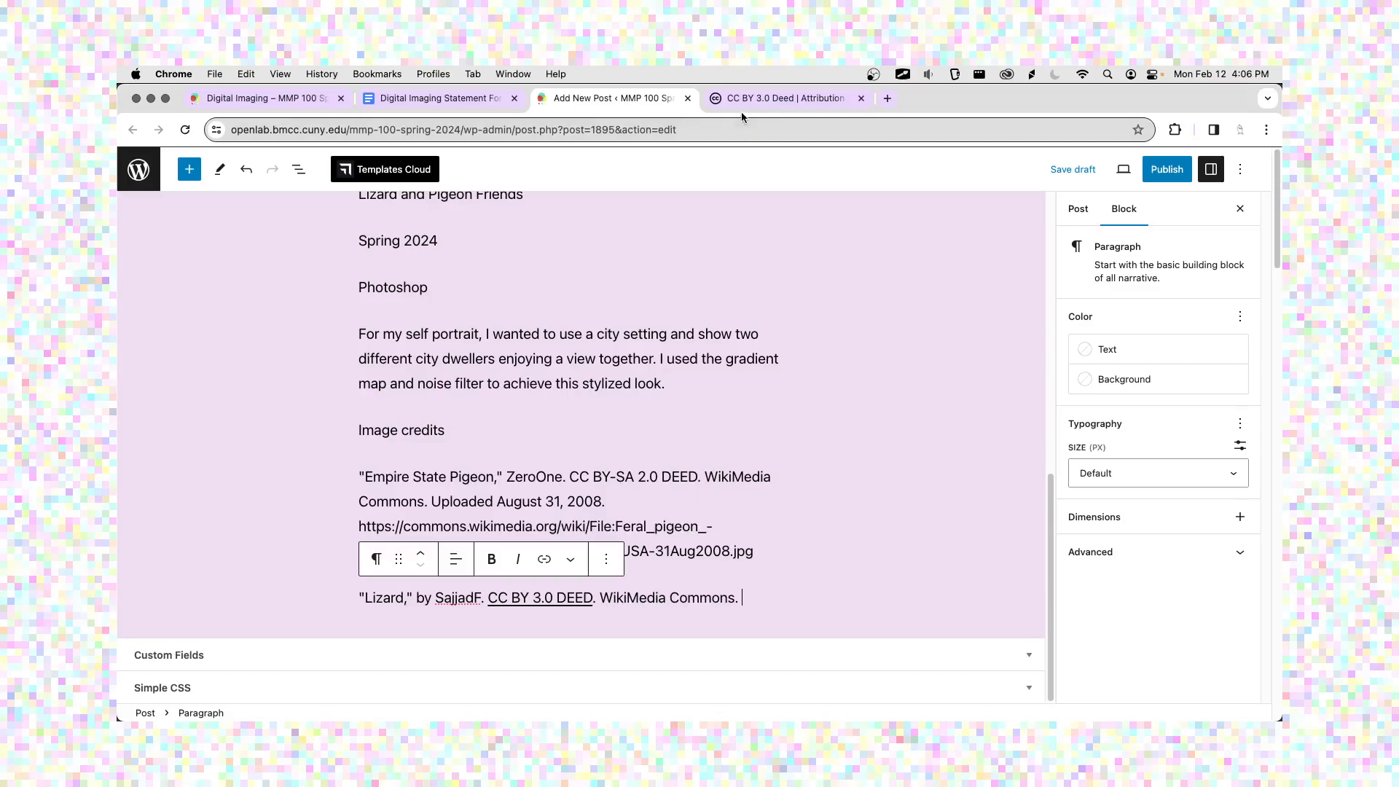
Copy the photo's date from the lizard file page and append it to the lizard credit after the word "Uploaded".
left_click(744, 100)
left_click(137, 129)
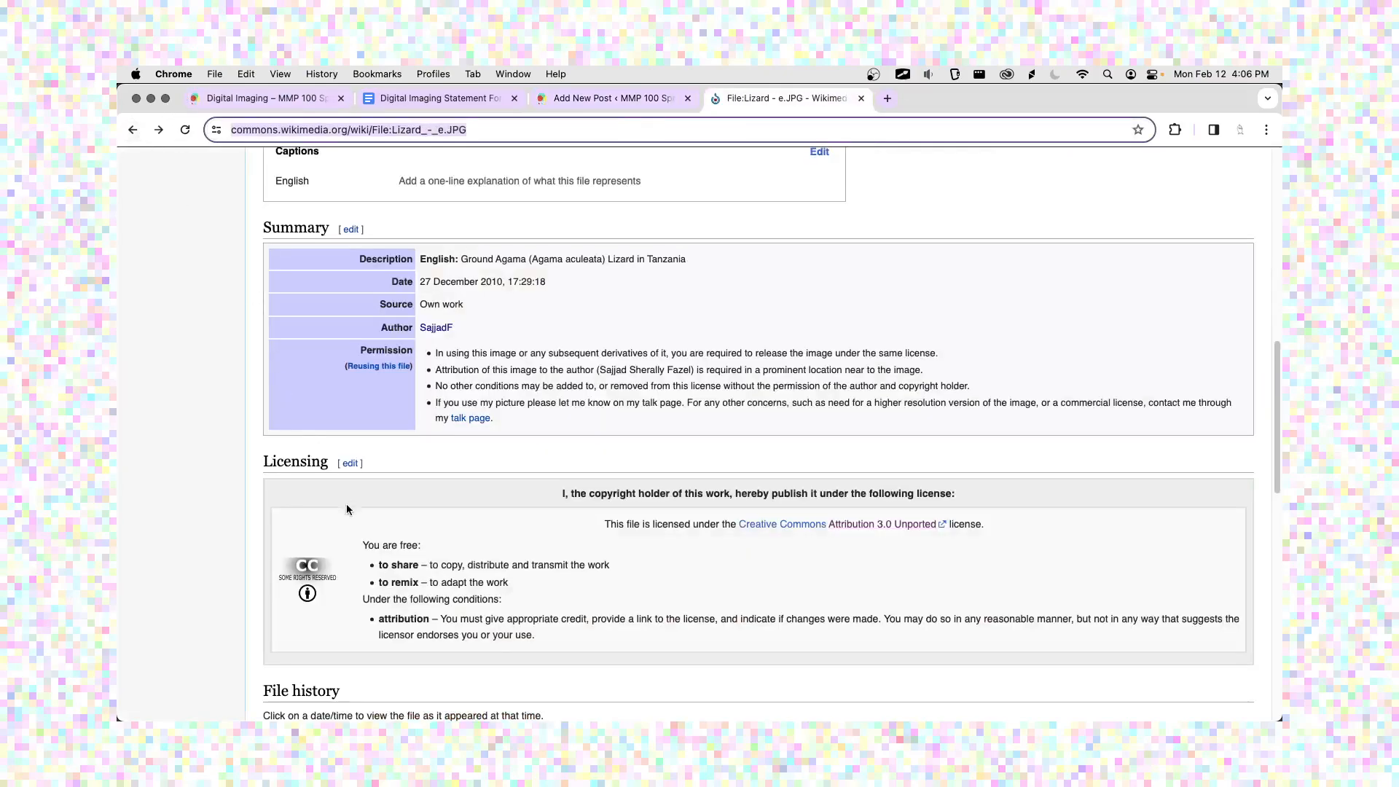
left_click_drag(421, 282, 490, 282)
key("super+c")
left_click(605, 99)
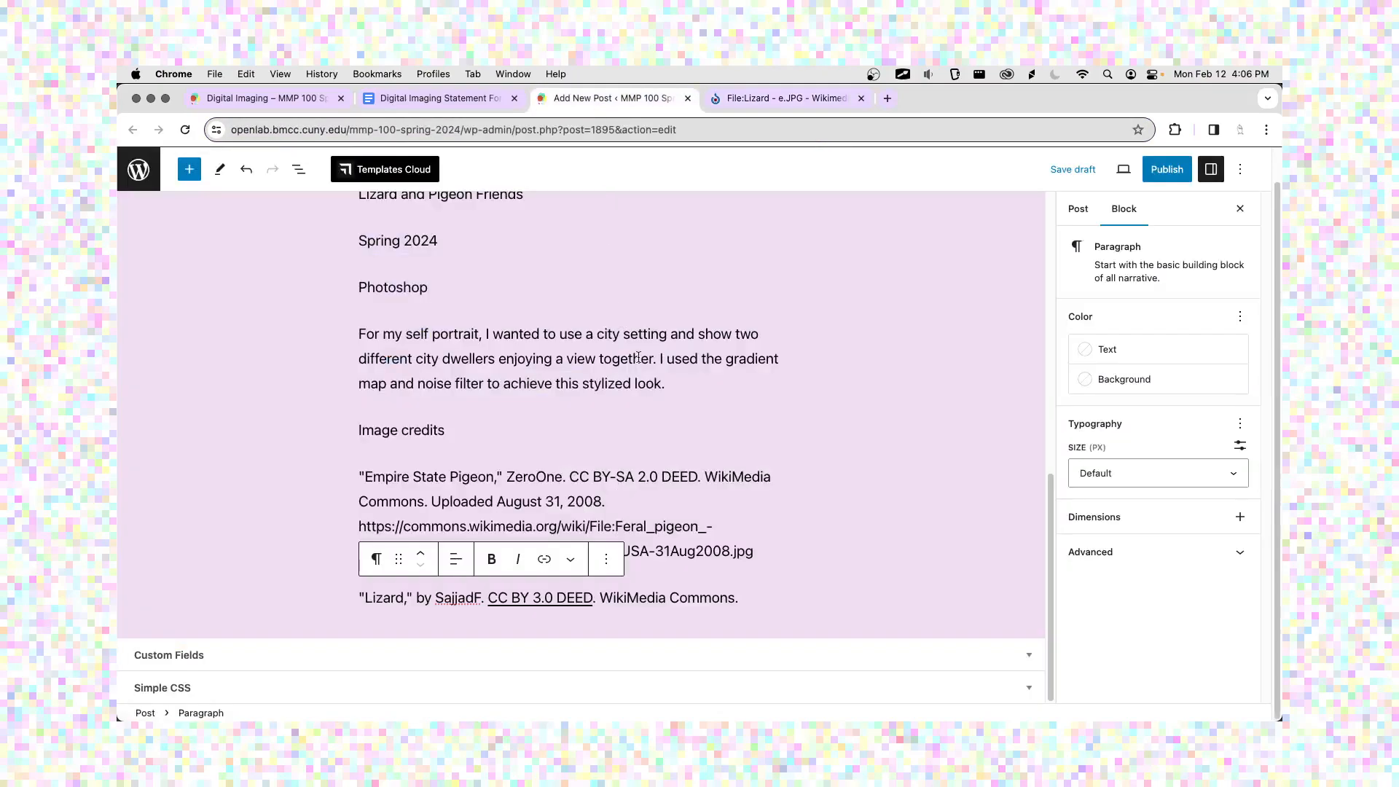
type("Uploaded")
key("super+v")
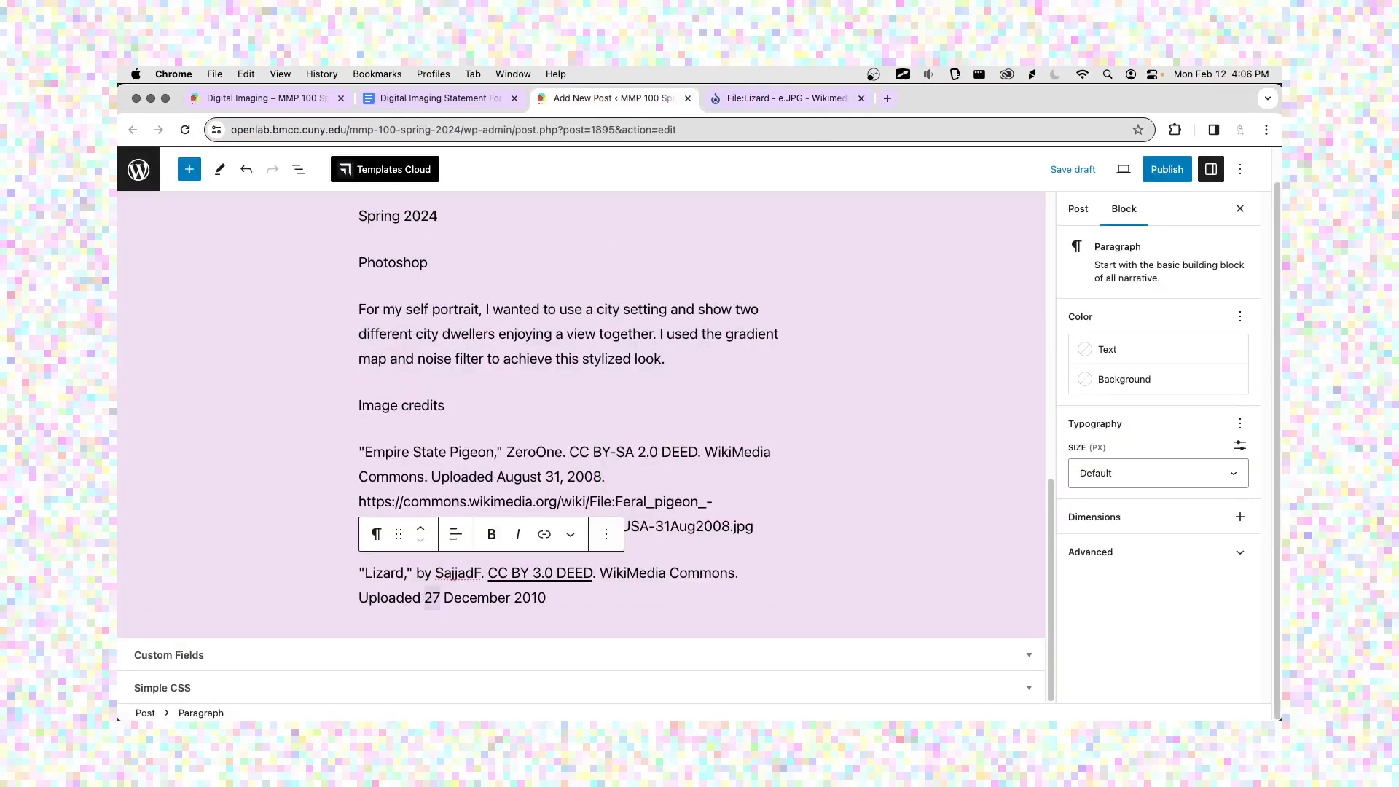
Rearrange the upload date in the lizard credit to read December 27, 2010, ending with a period.
key("super+x")
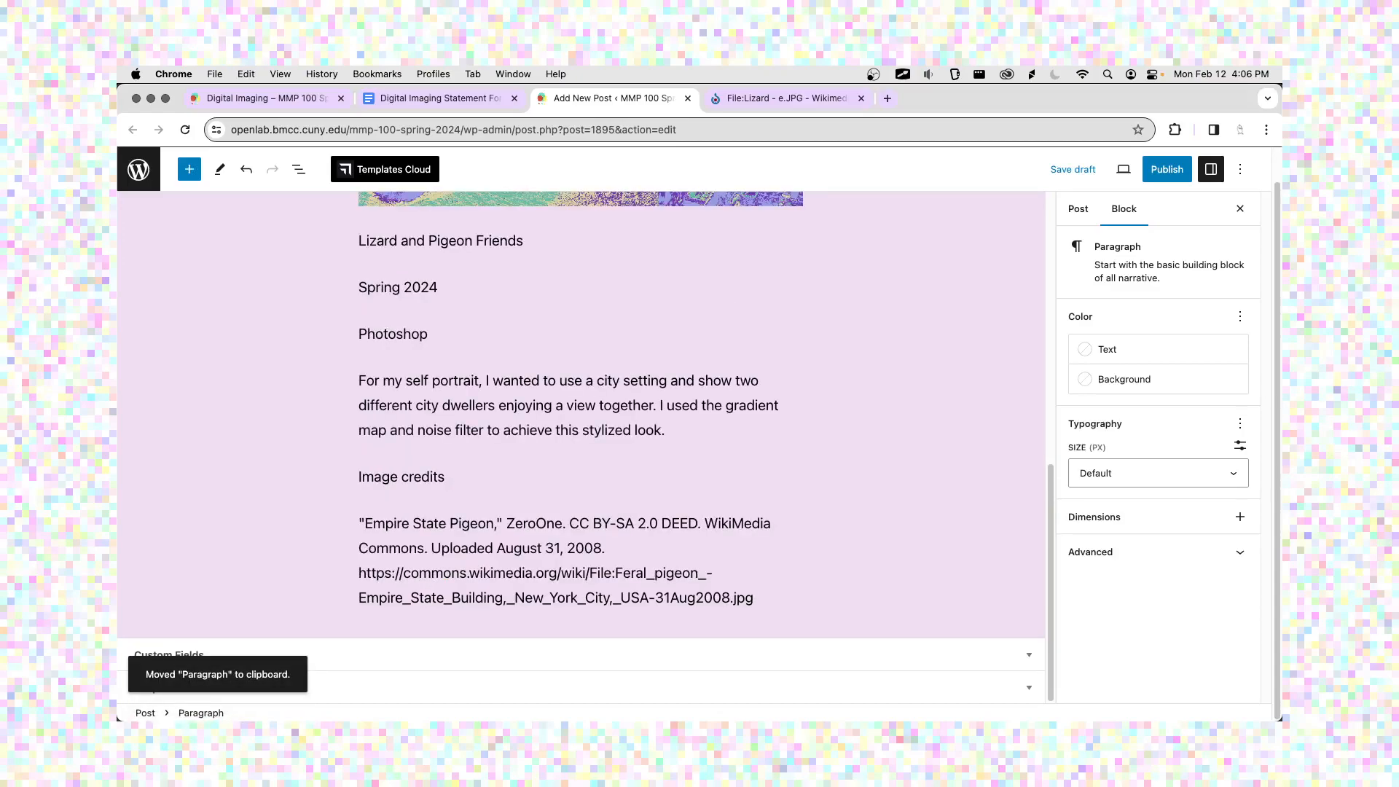
key("super+z")
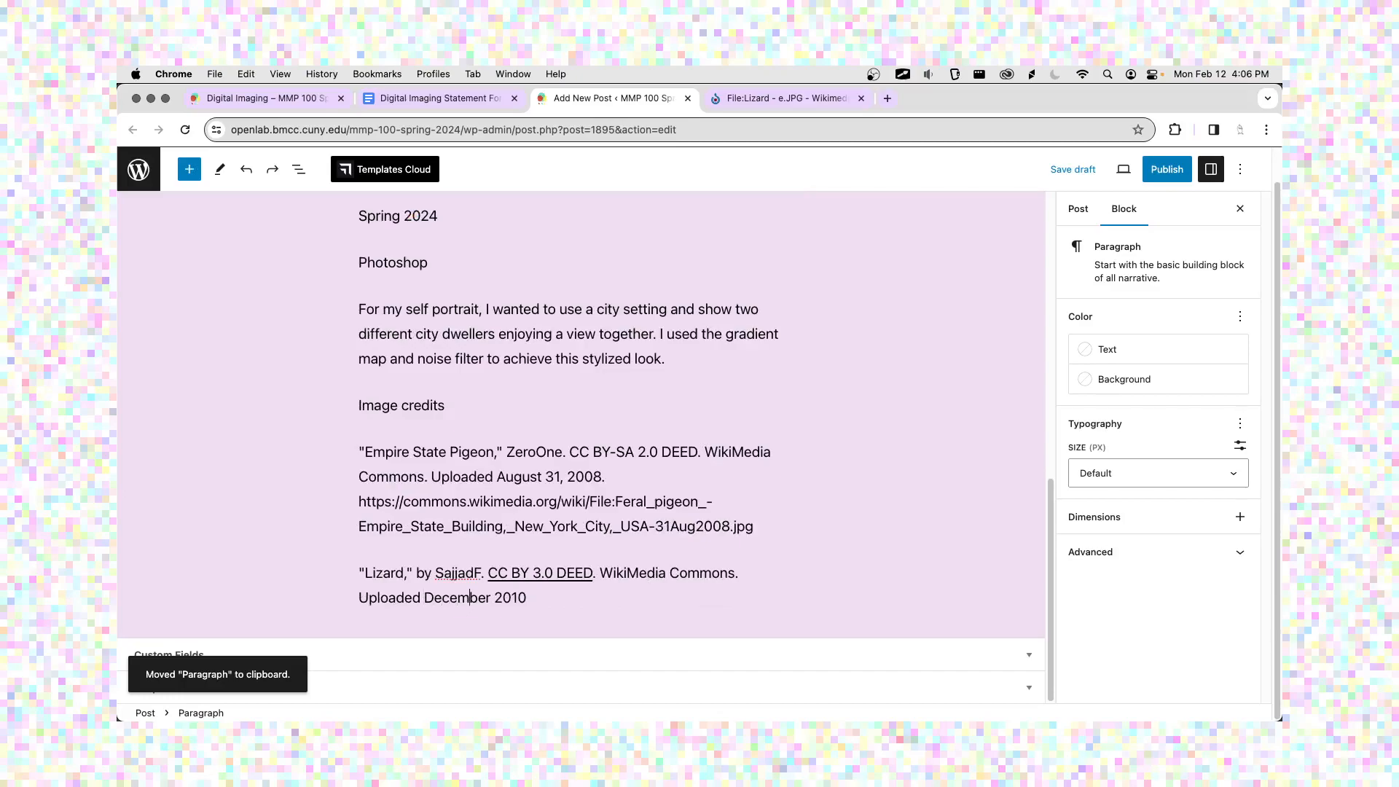
type("27, 2")
Paste the URL of the Wikimedia file page for Lizard_-_e.JPG at the end of the lizard credit.
left_click(762, 98)
left_click(601, 101)
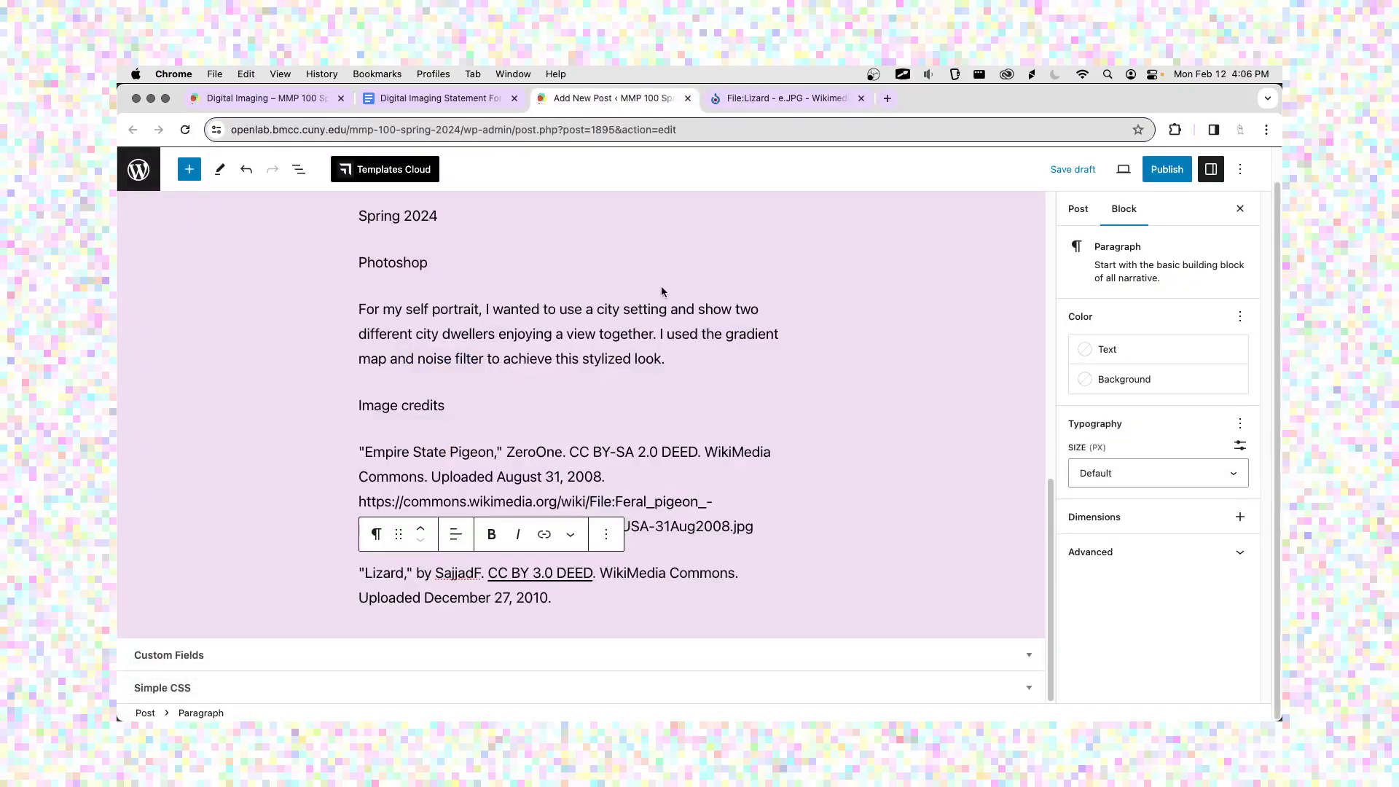
key("super+v")
Turn the pasted lizard URL into a link to its own address that opens in a new tab, and save it.
triple_click(460, 598)
left_click(460, 598)
left_click_drag(360, 597, 714, 599)
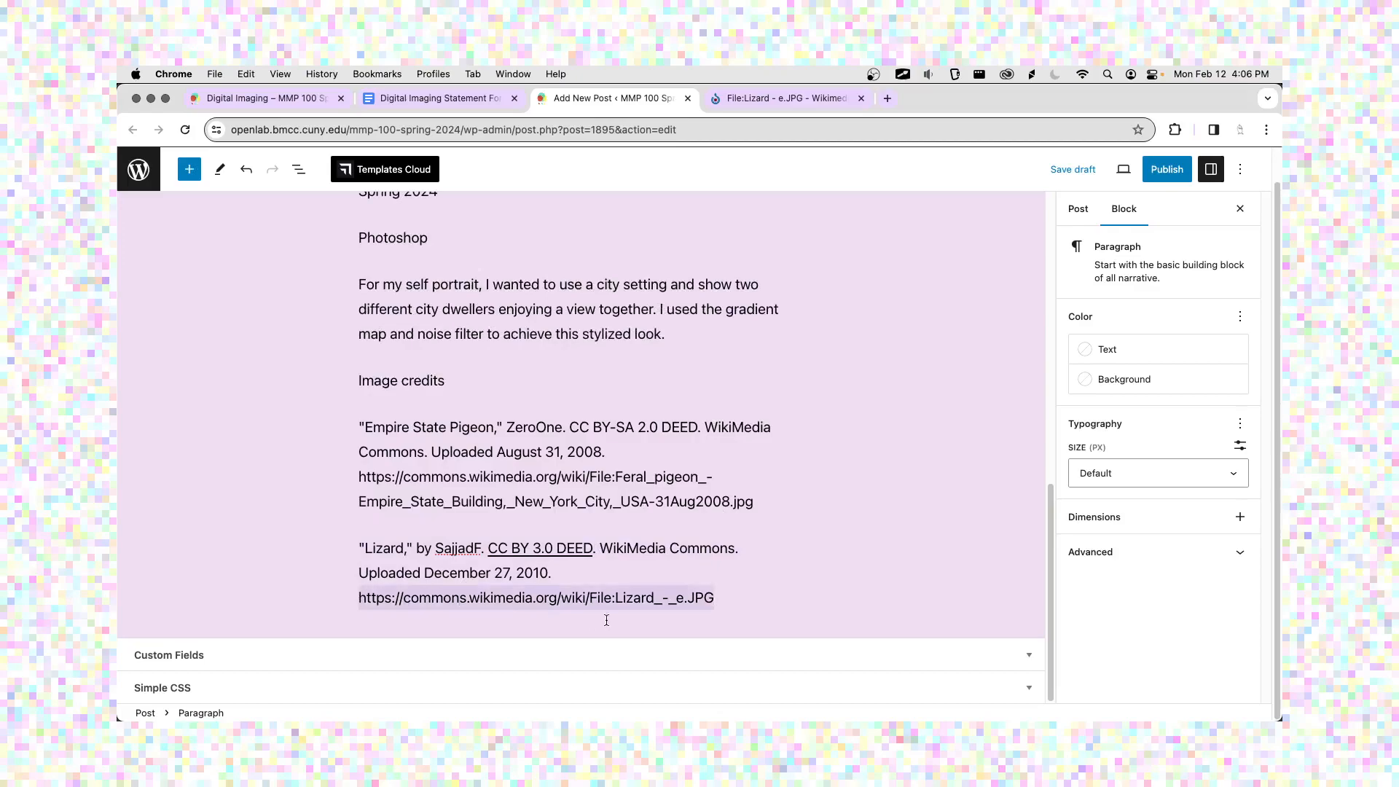
left_click(549, 521)
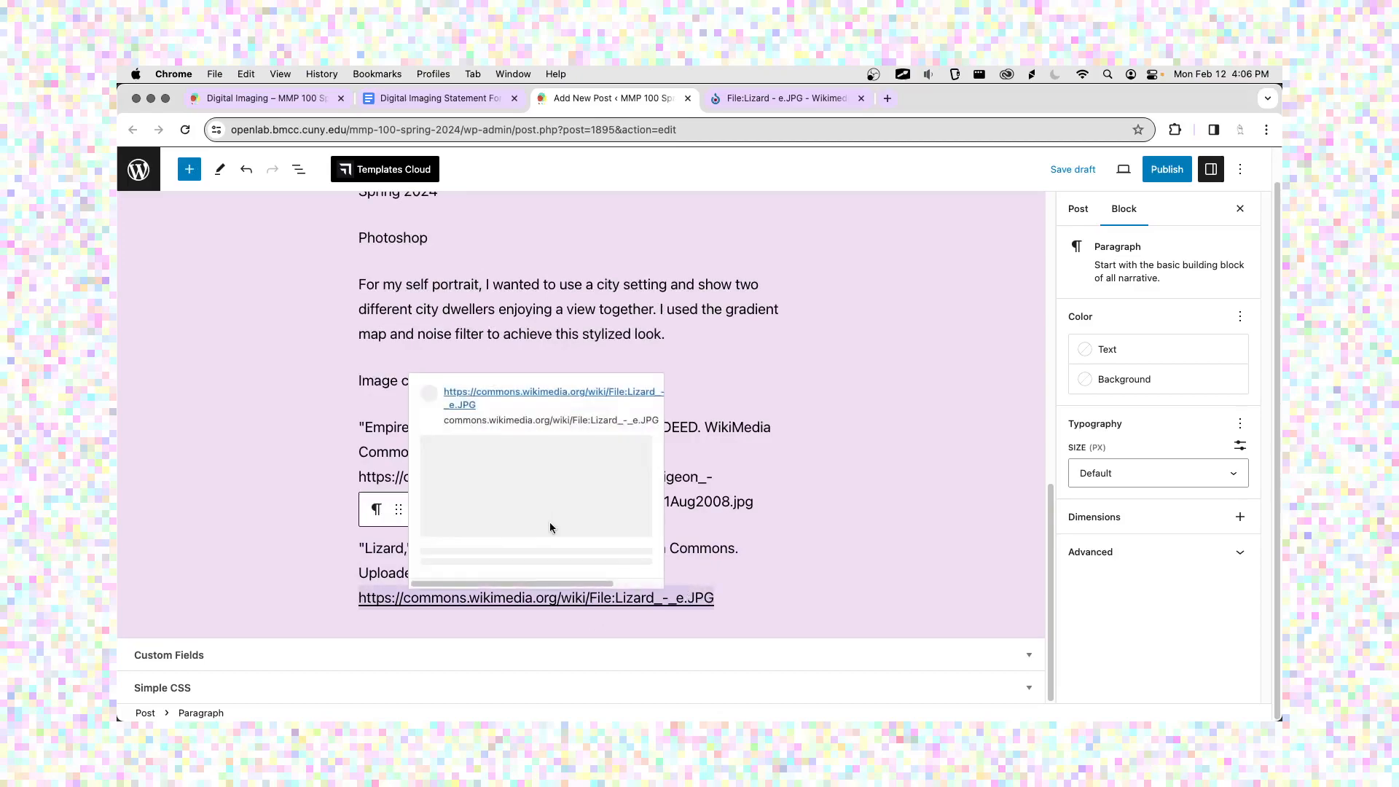
left_click(608, 424)
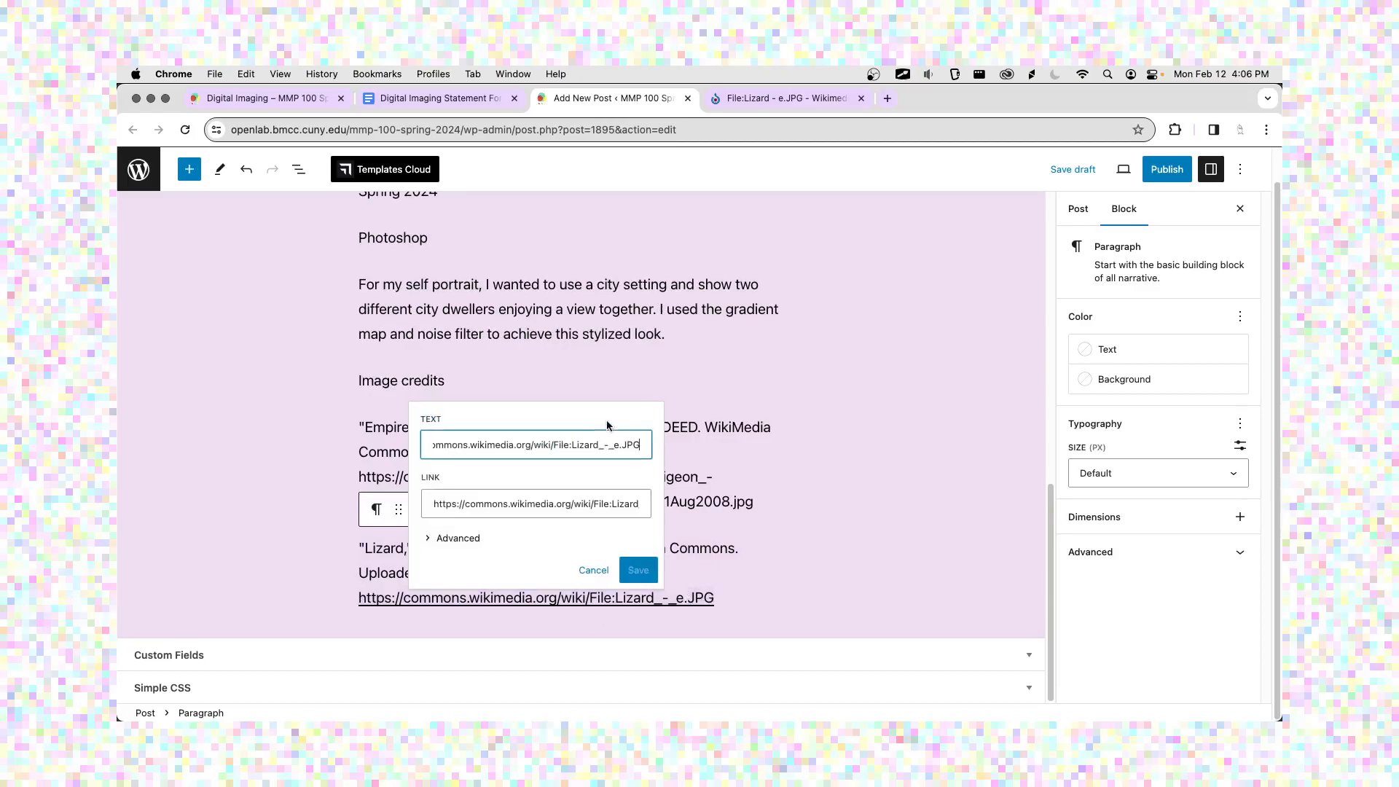
left_click(456, 538)
left_click(470, 539)
left_click(638, 570)
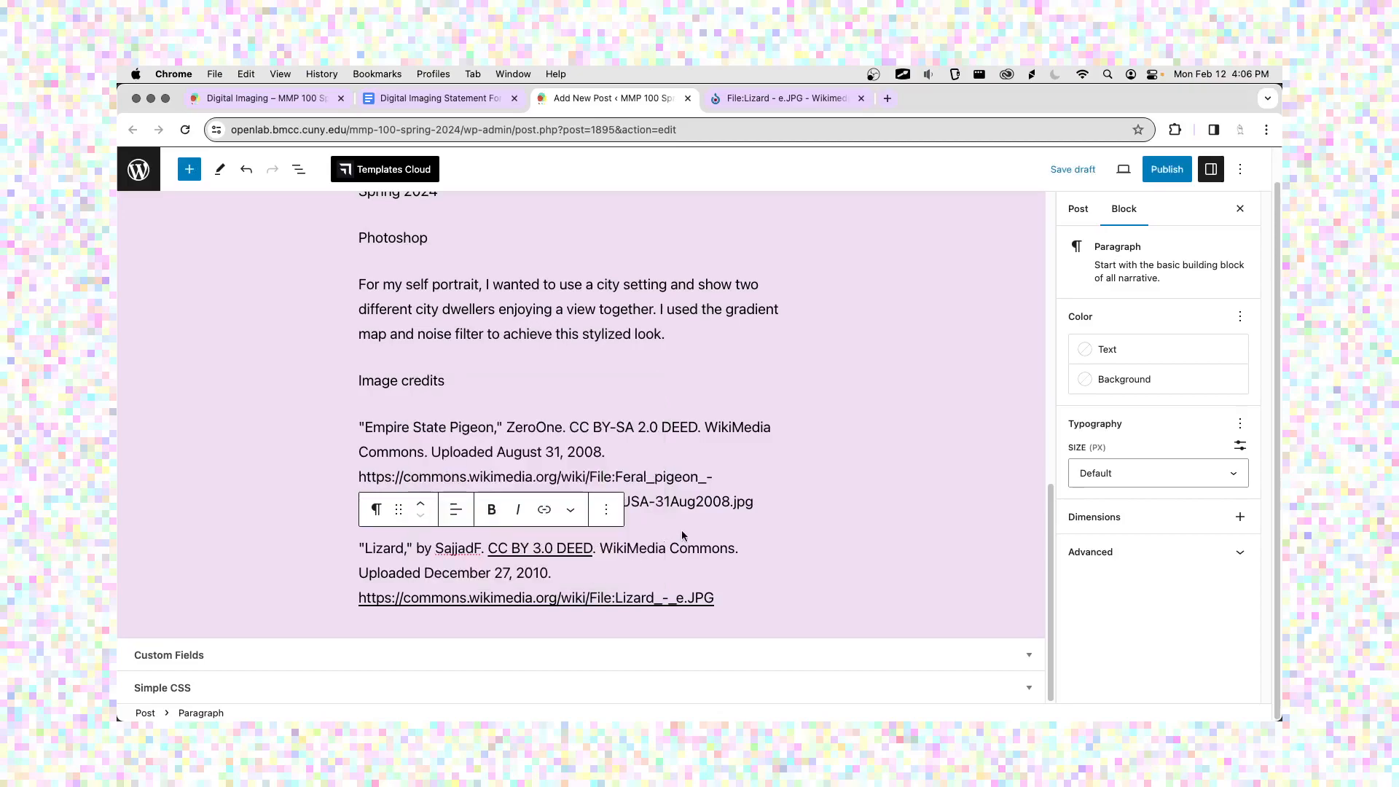
Turn the Feral_pigeon URL in the pigeon credit into a link to its own address that opens in a new tab.
left_click_drag(753, 503, 353, 478)
left_click(544, 388)
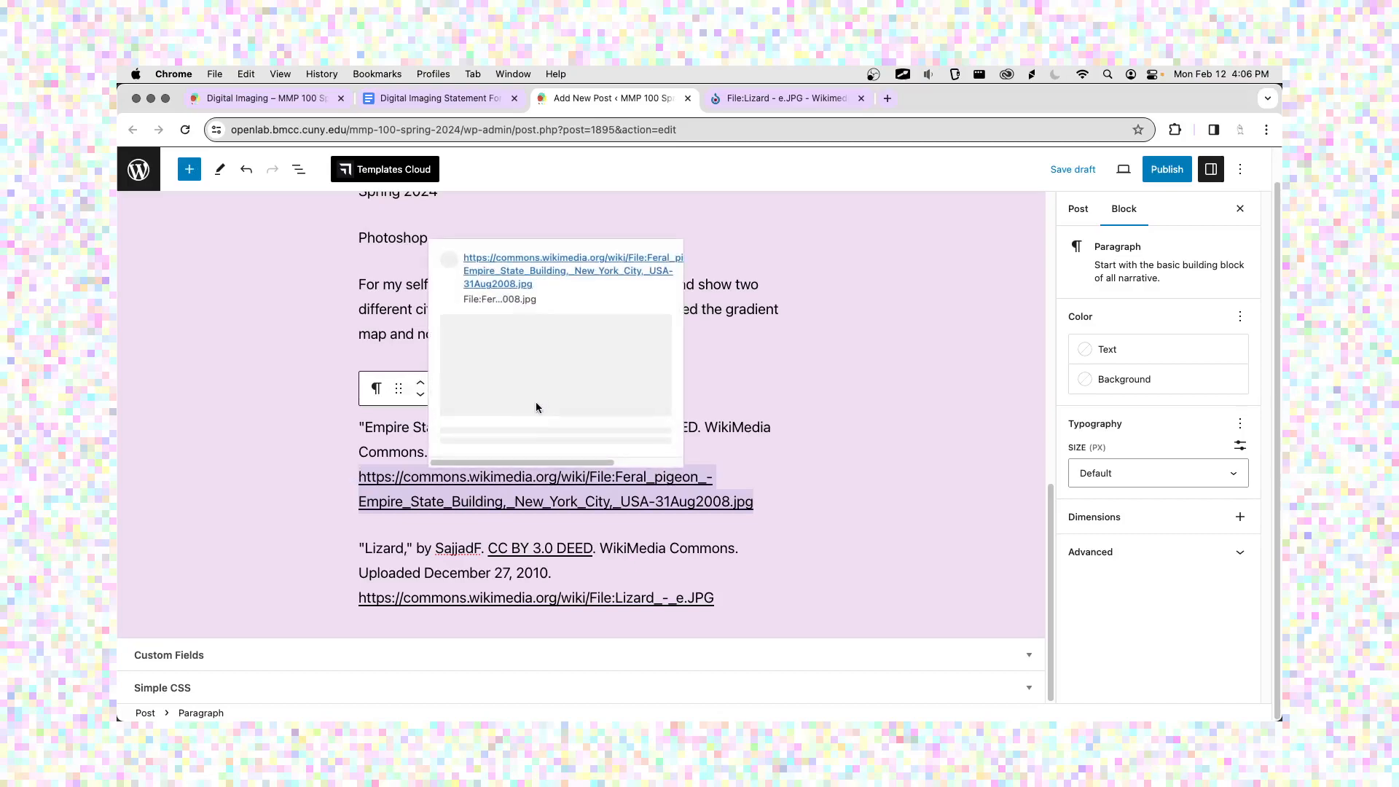
left_click(633, 290)
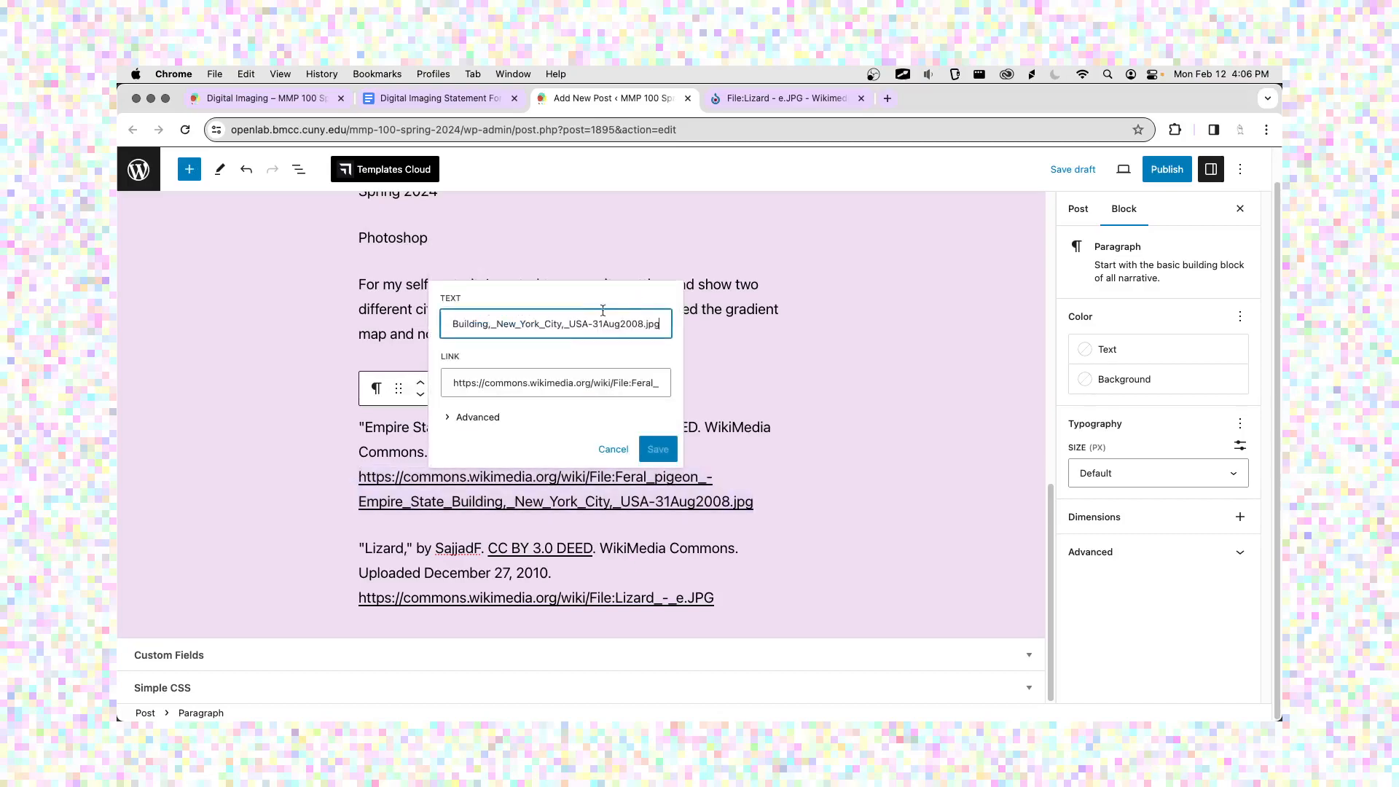
left_click(475, 416)
left_click(462, 412)
left_click(657, 448)
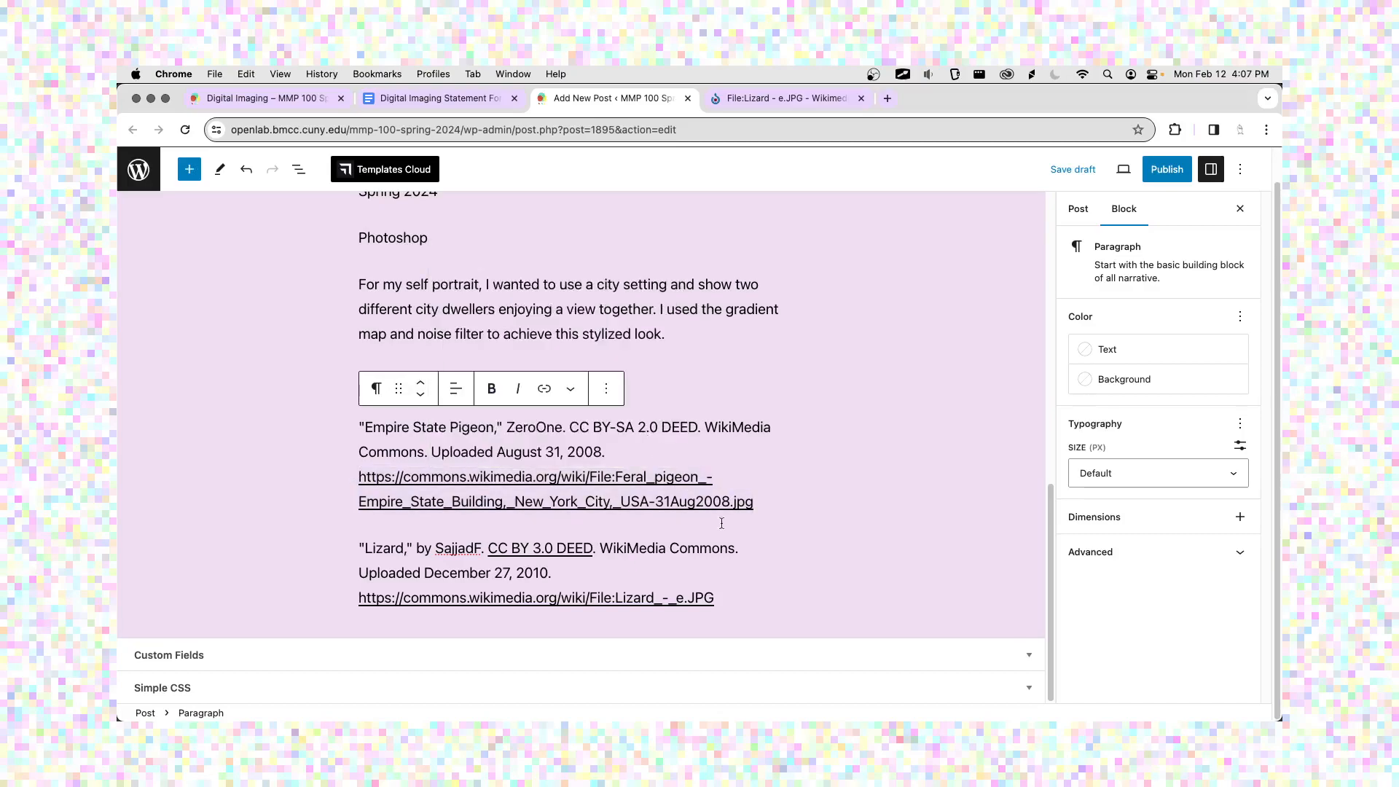
Add an image block below the lizard credit at the end of the post.
left_click(764, 604)
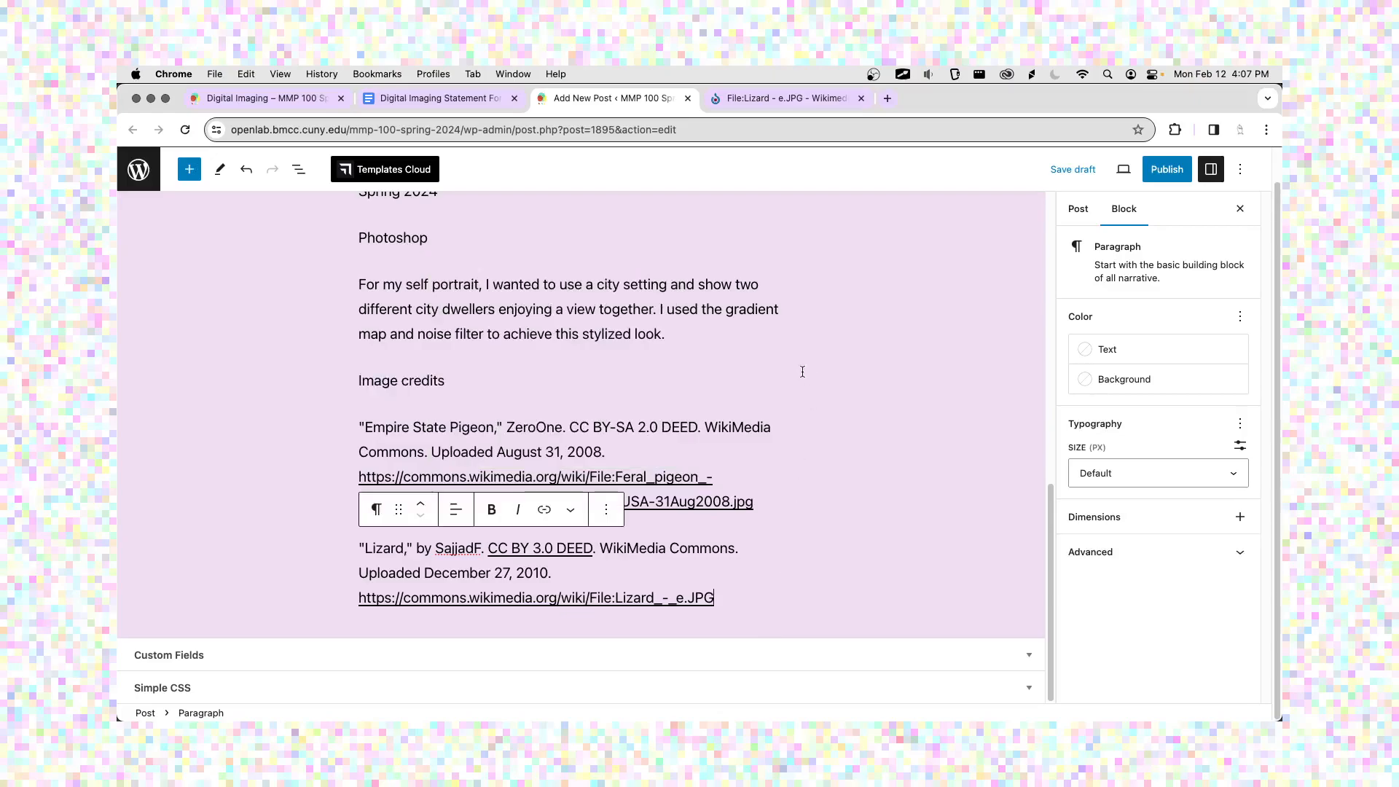
scroll(765, 355, "up", 10)
scroll(761, 347, "down", 10)
key("Return")
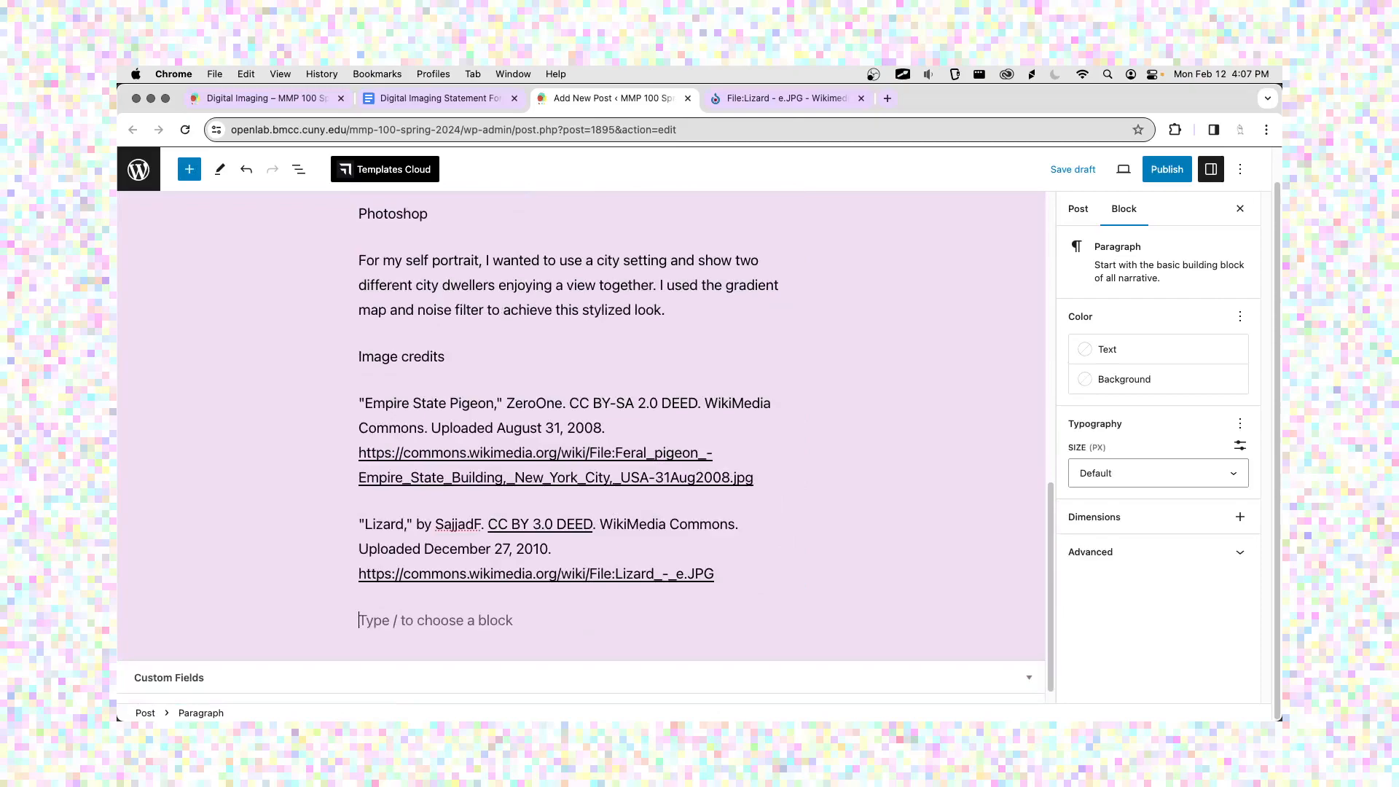
left_click(794, 594)
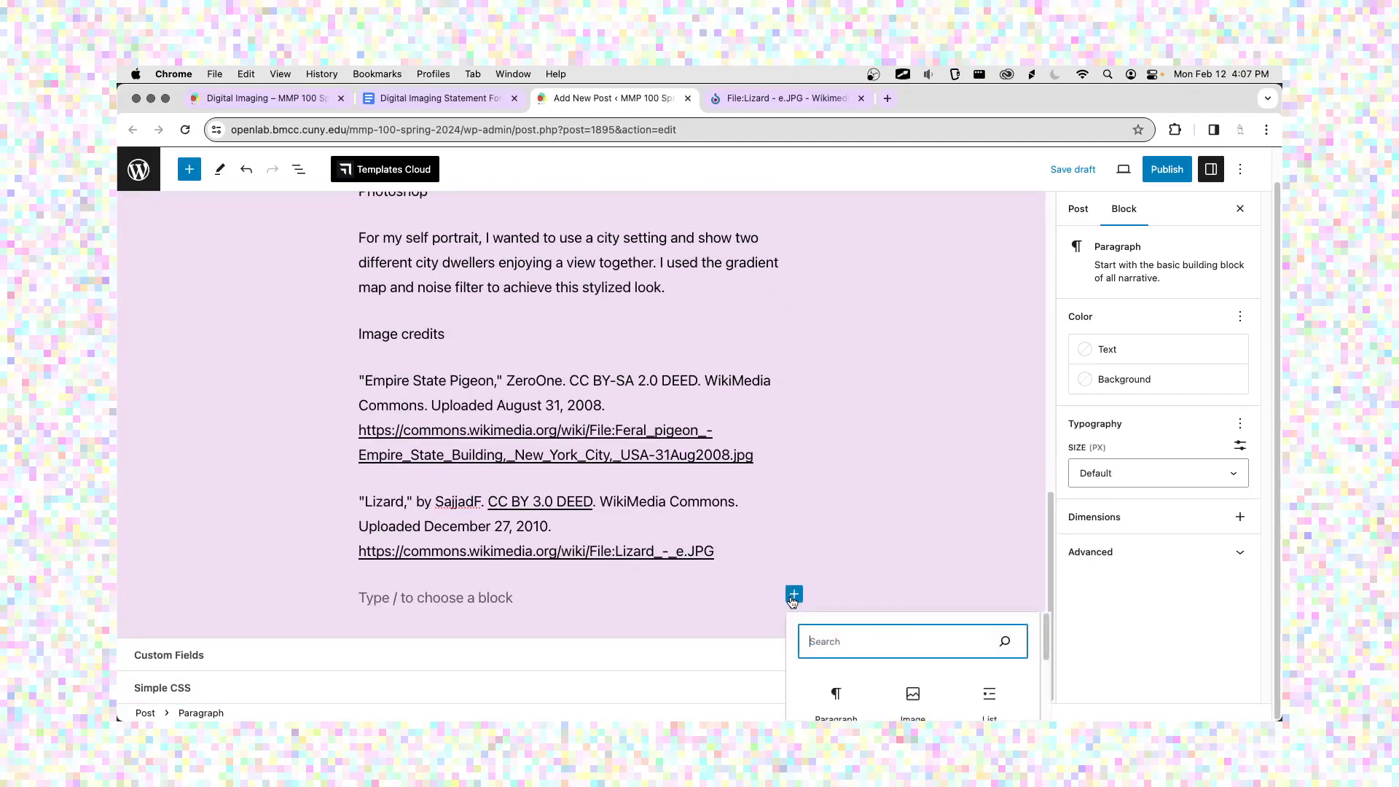
scroll(902, 626, "down", 2)
left_click(903, 621)
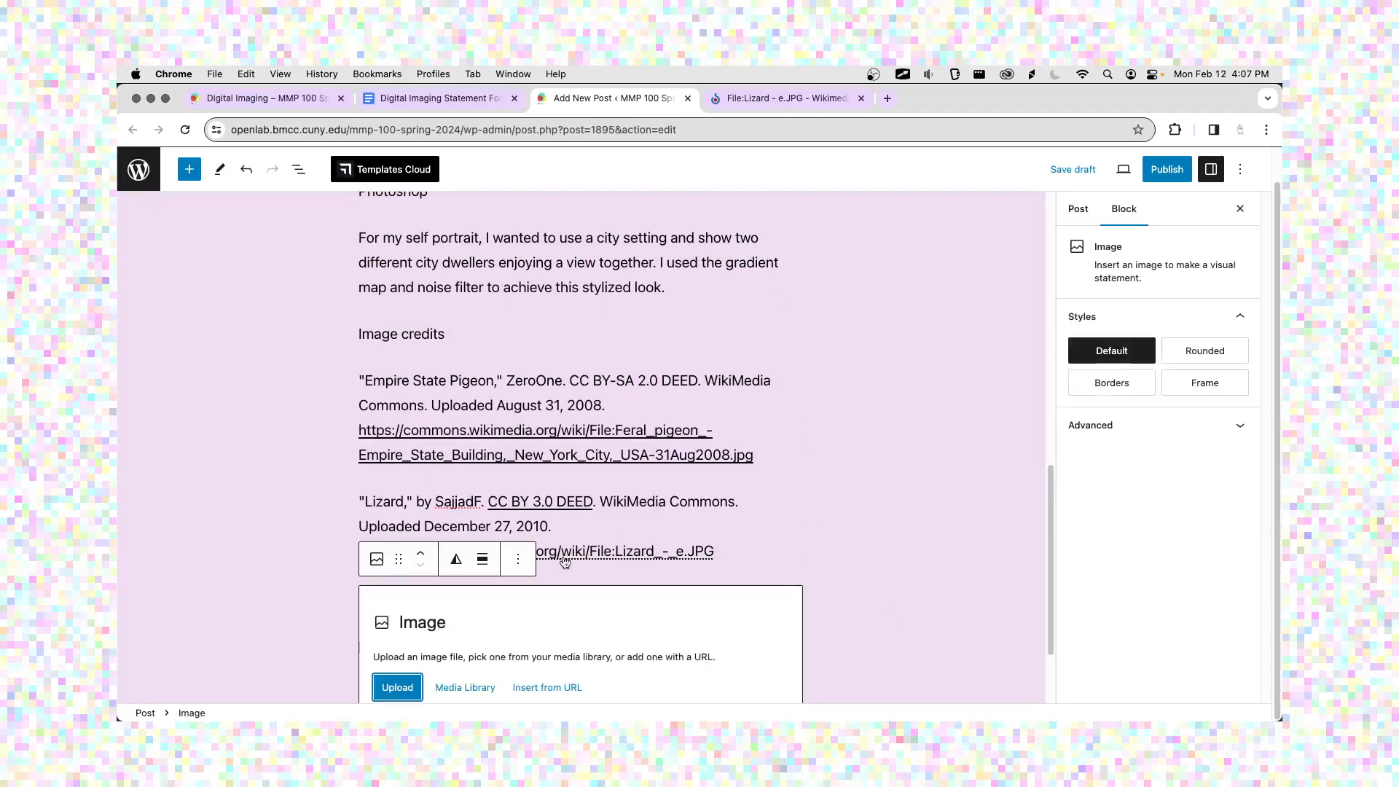
Preview Self Portrait 2.png from the Self Portrait folder and upload it into the new image block.
left_click(420, 561)
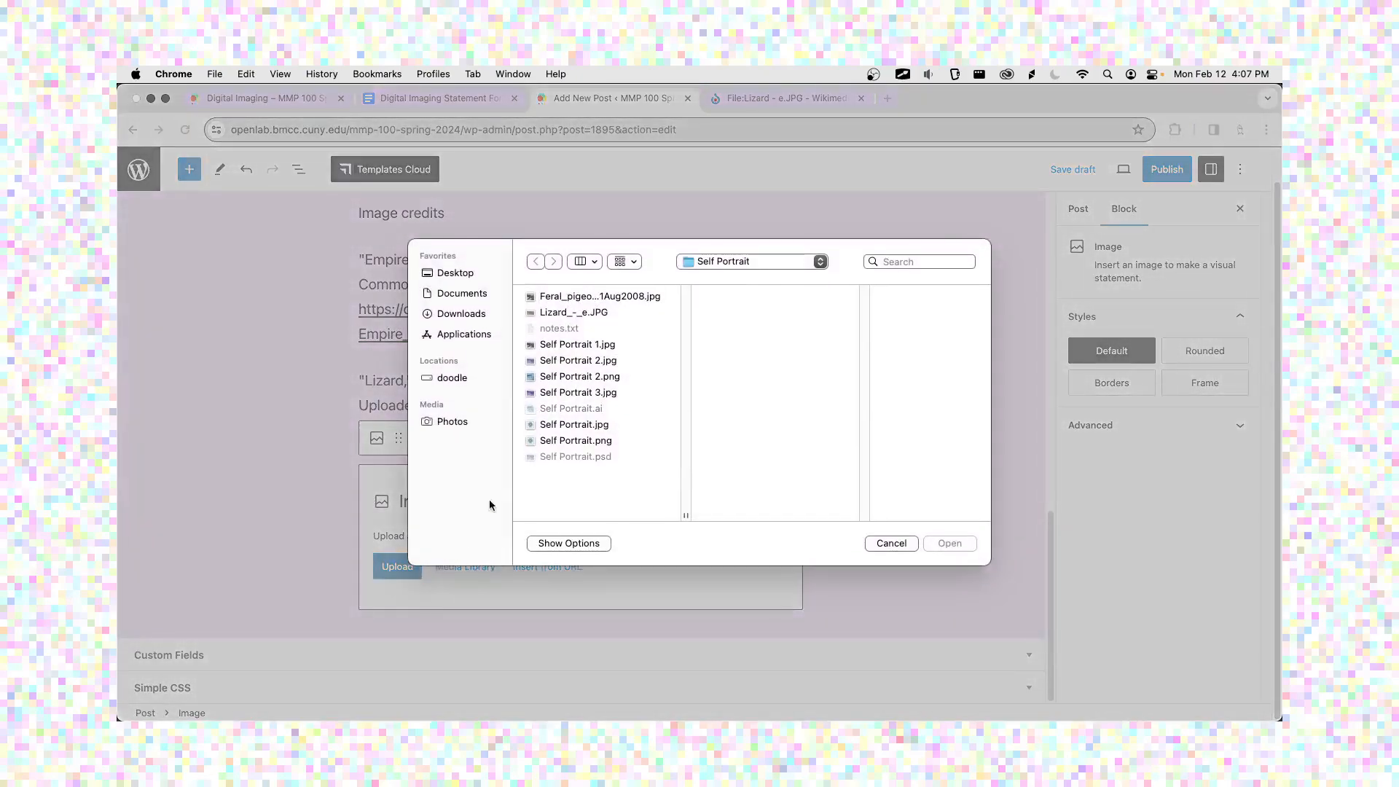
left_click(576, 441)
left_click(583, 380)
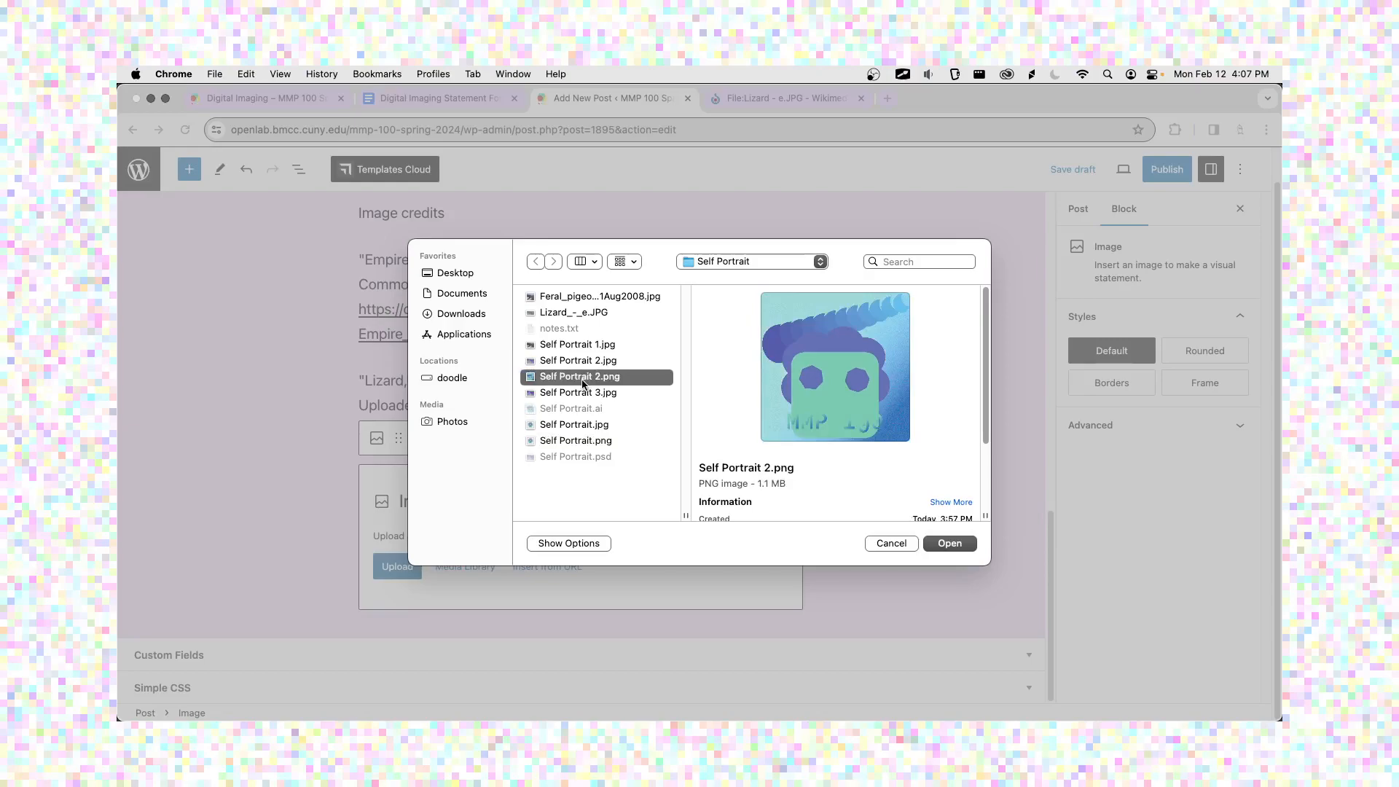
key("space")
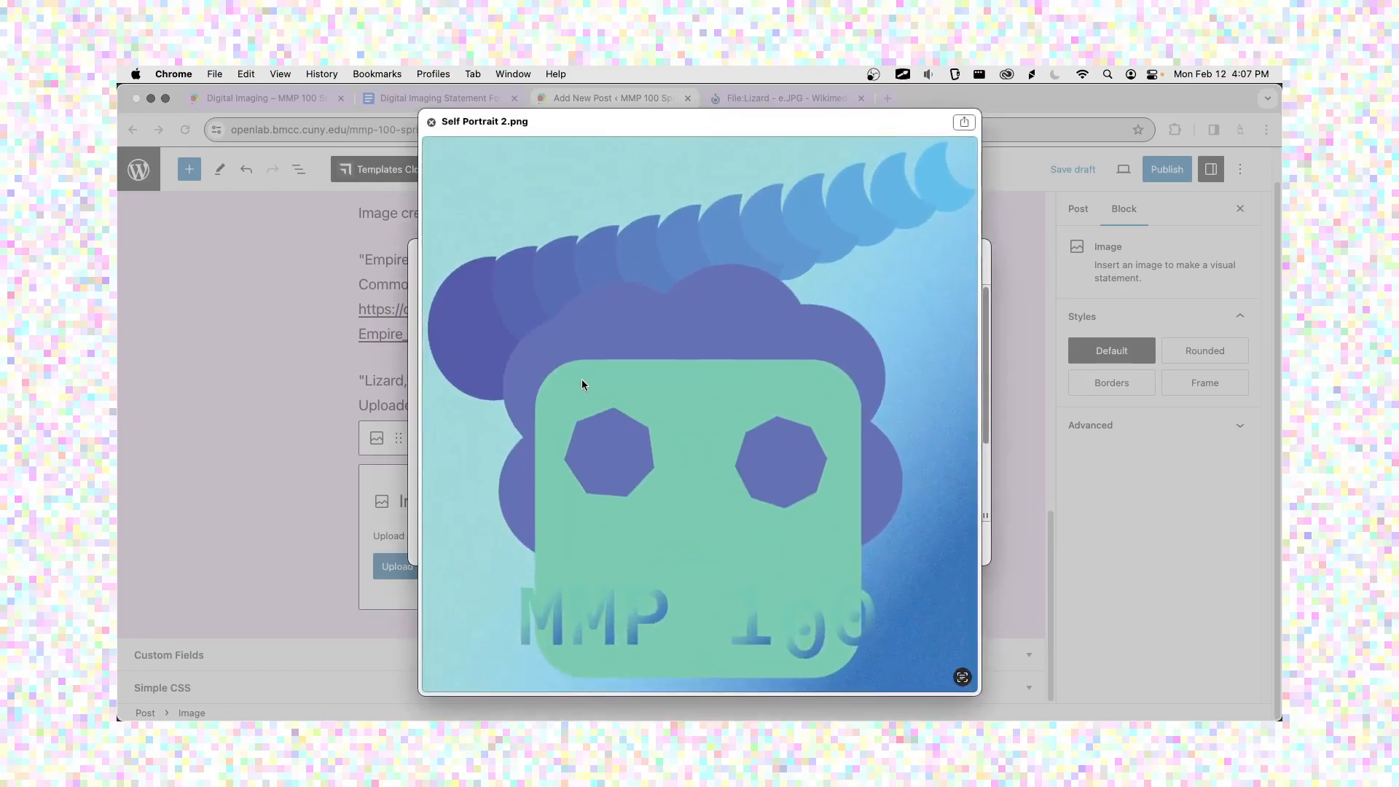
key("space")
left_click(953, 546)
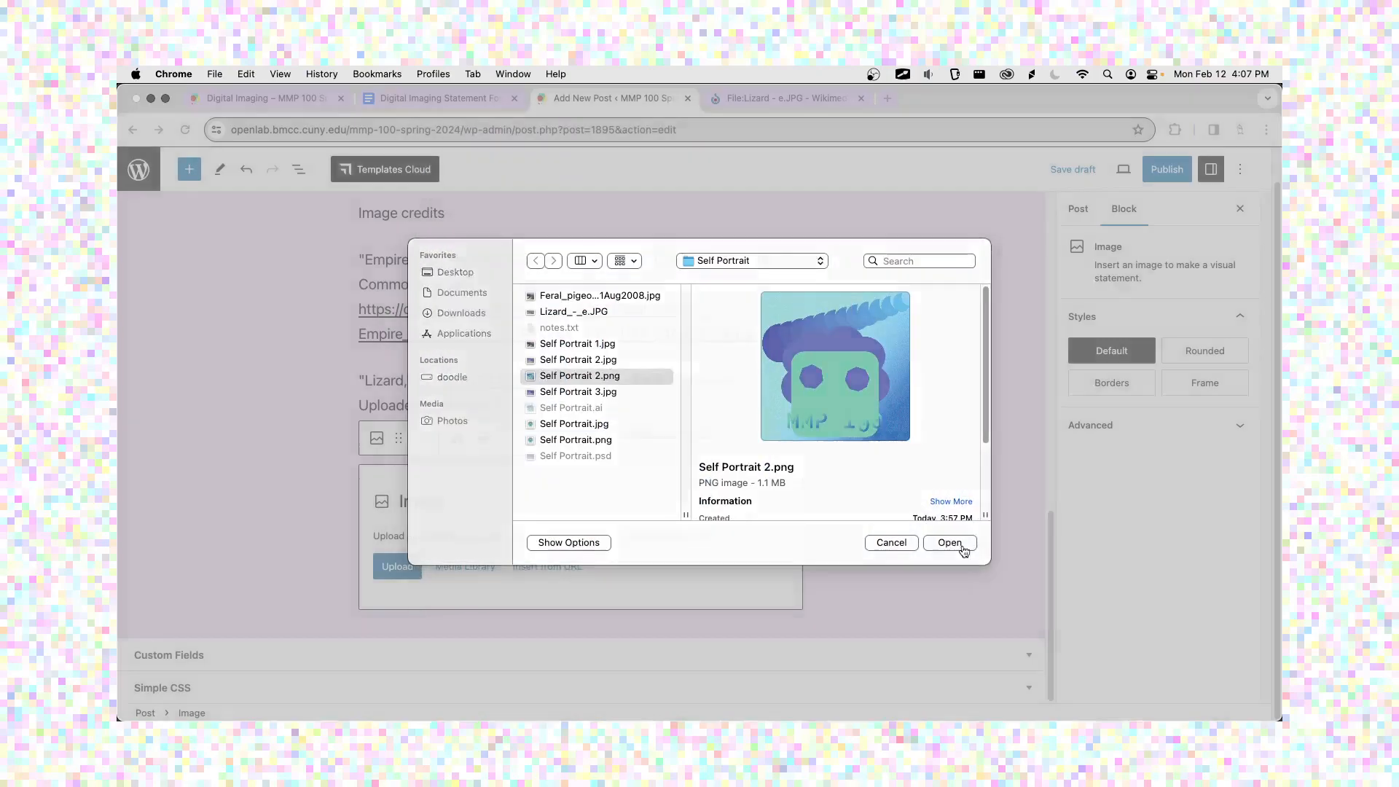
Check the vector section of the statement format document and add the title "MMP 100 Logo" below the uploaded image.
scroll(684, 554, "down", 6)
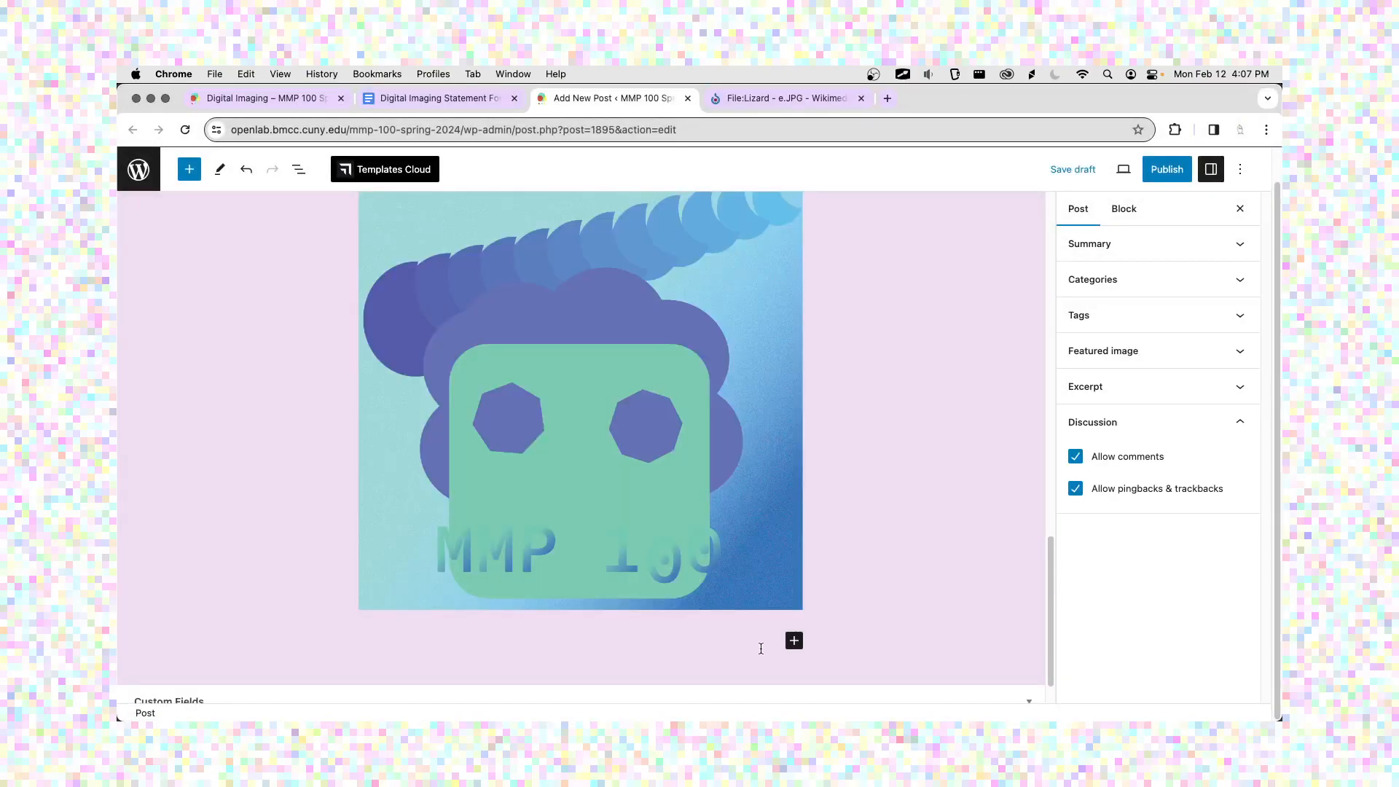
left_click(760, 648)
scroll(761, 631, "down", 1)
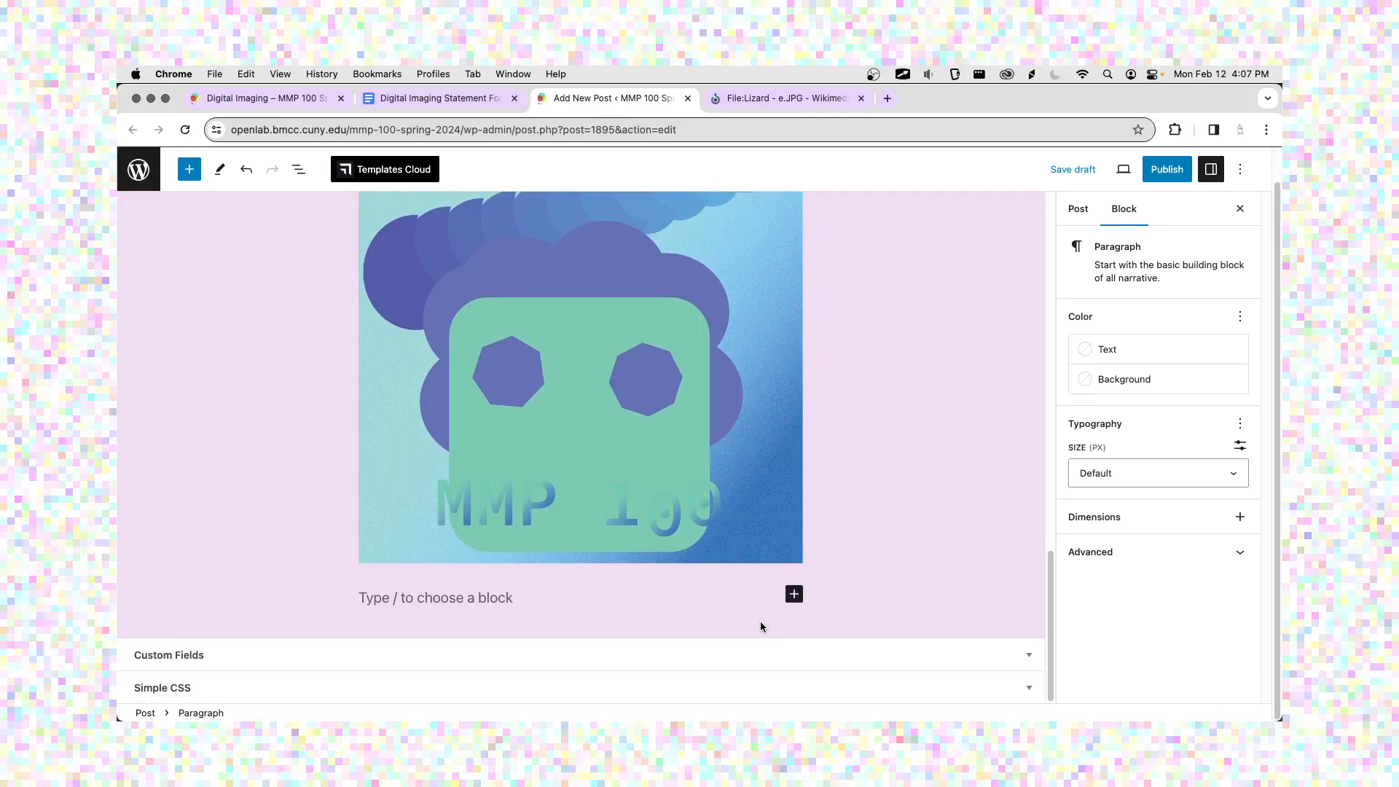
key("ctrl+shift+Tab")
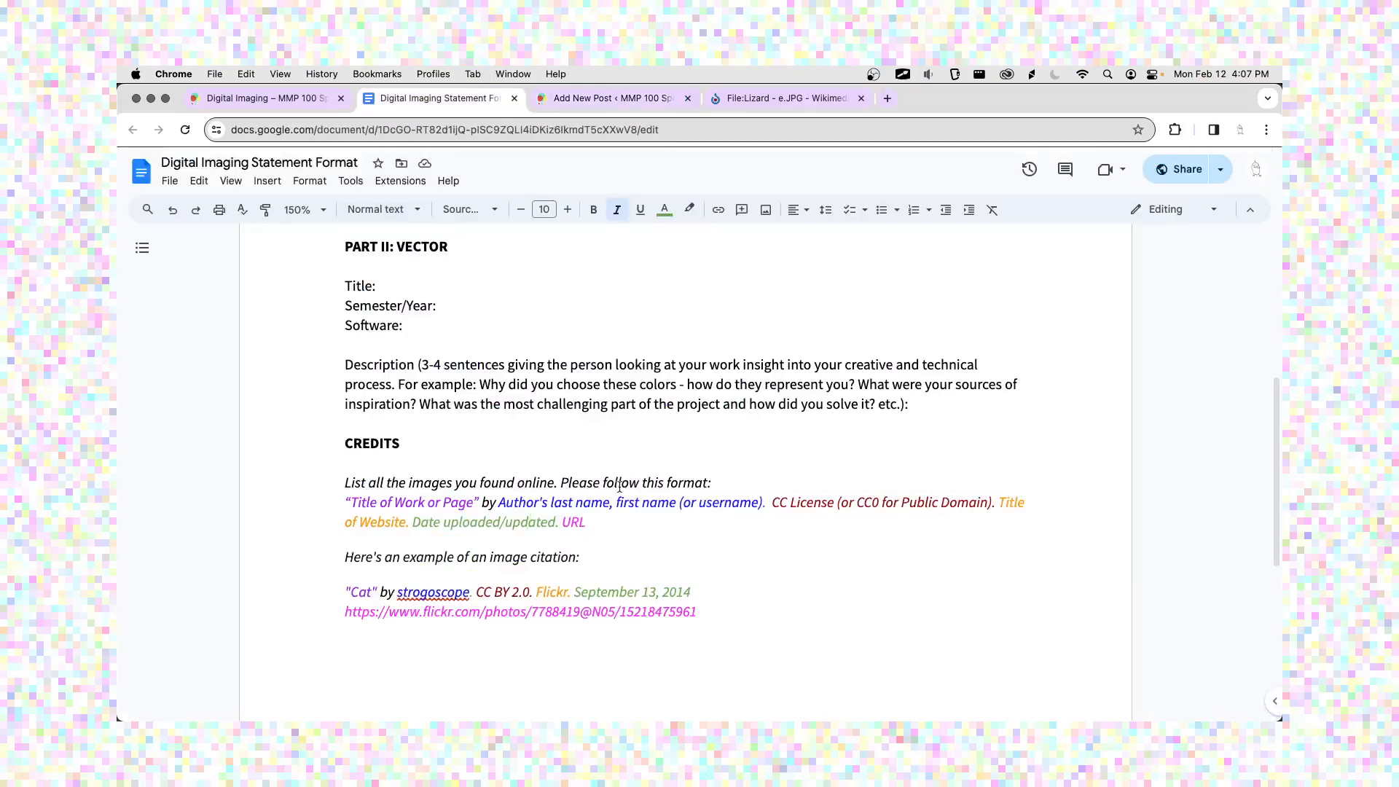
scroll(618, 486, "up", 3)
key("ctrl+Tab")
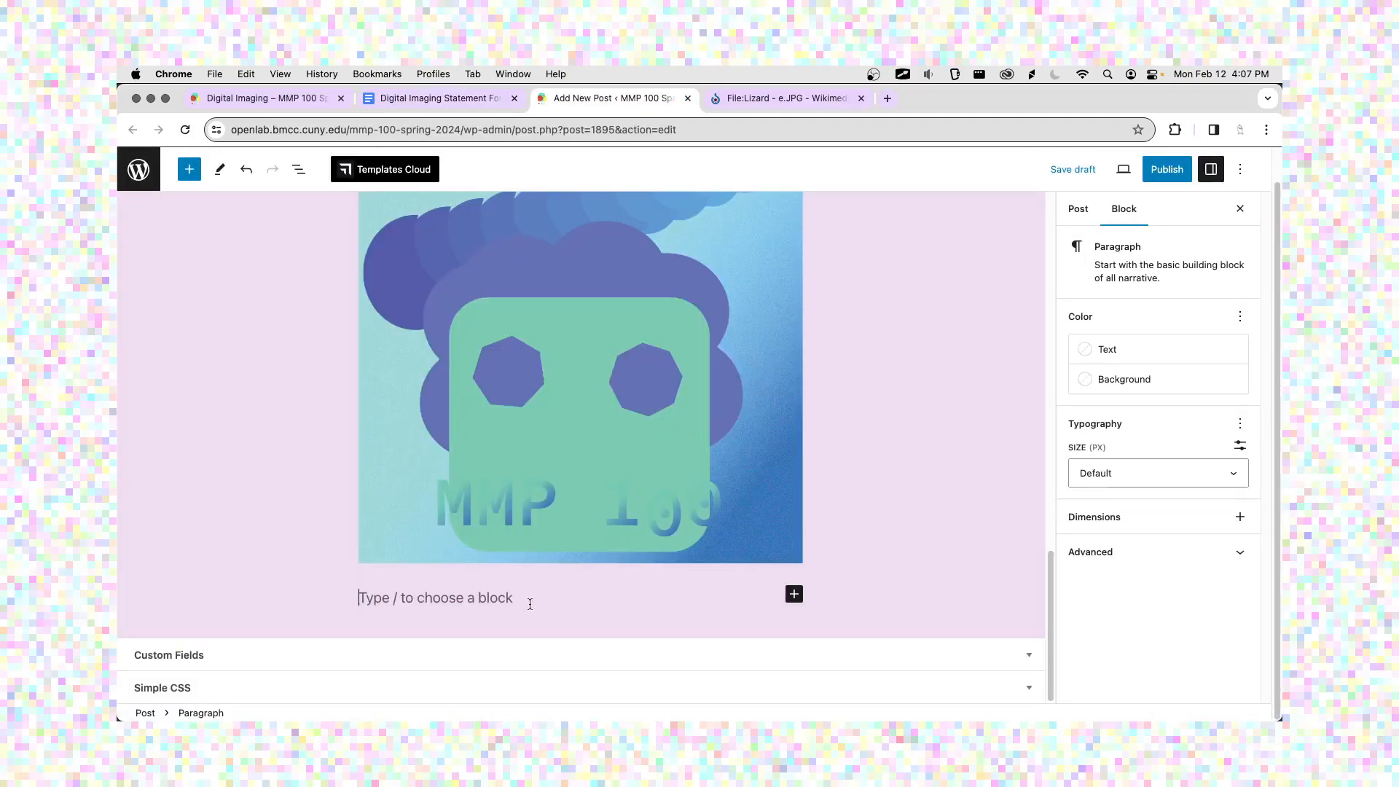
type("MMP 100 Logo")
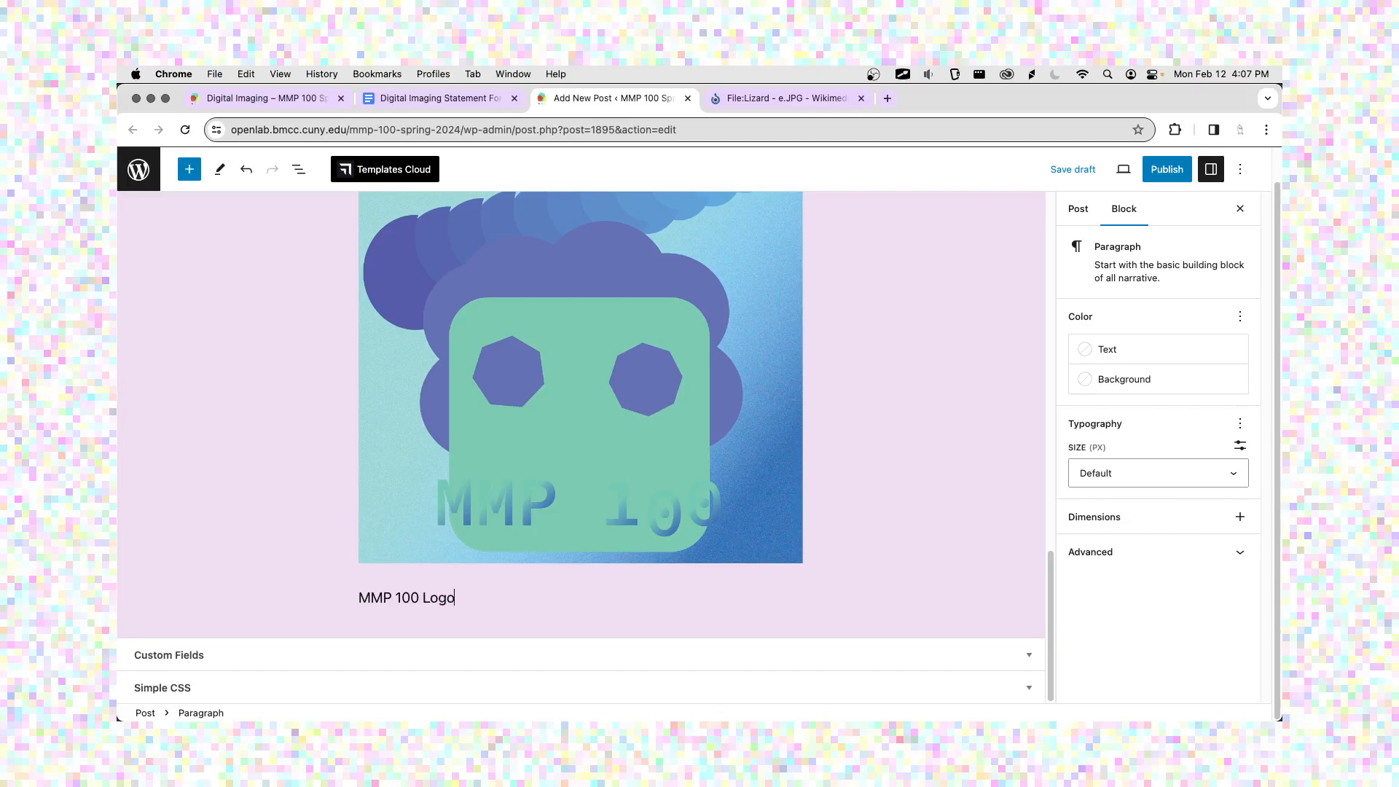
Add separate paragraphs reading "Spring 2024" and "Illustrator" below the MMP 100 Logo title.
key("Return")
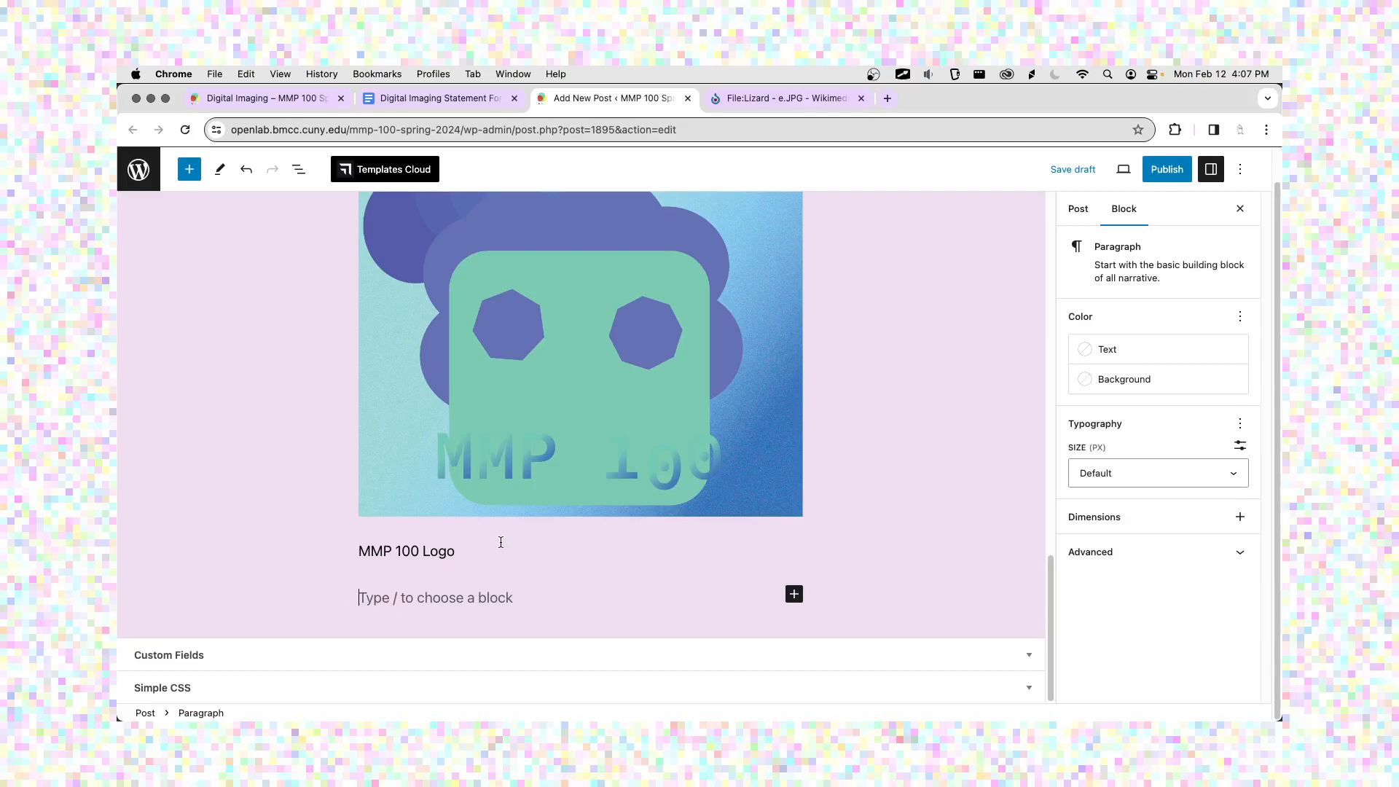
type("Sen")
key("BackSpace")
key("BackSpace")
type("p")
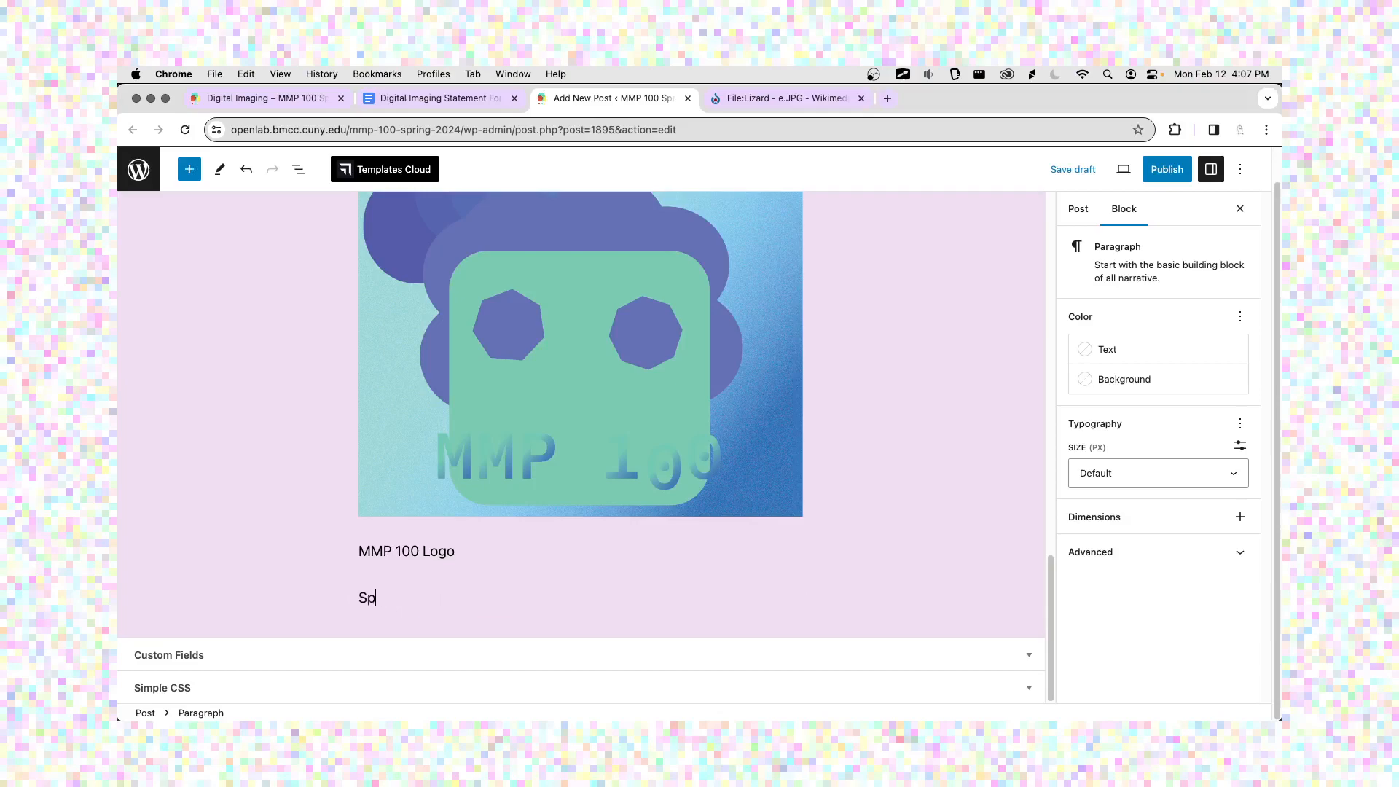
type("rint 2024")
key("Return")
type("Illustraot")
key("BackSpace")
type("tor")
Add a paragraph below Illustrator reading "I used Illustrator to create a logo for MMP 100, featuring grain, gradients and shape builder effects.".
key("Return")
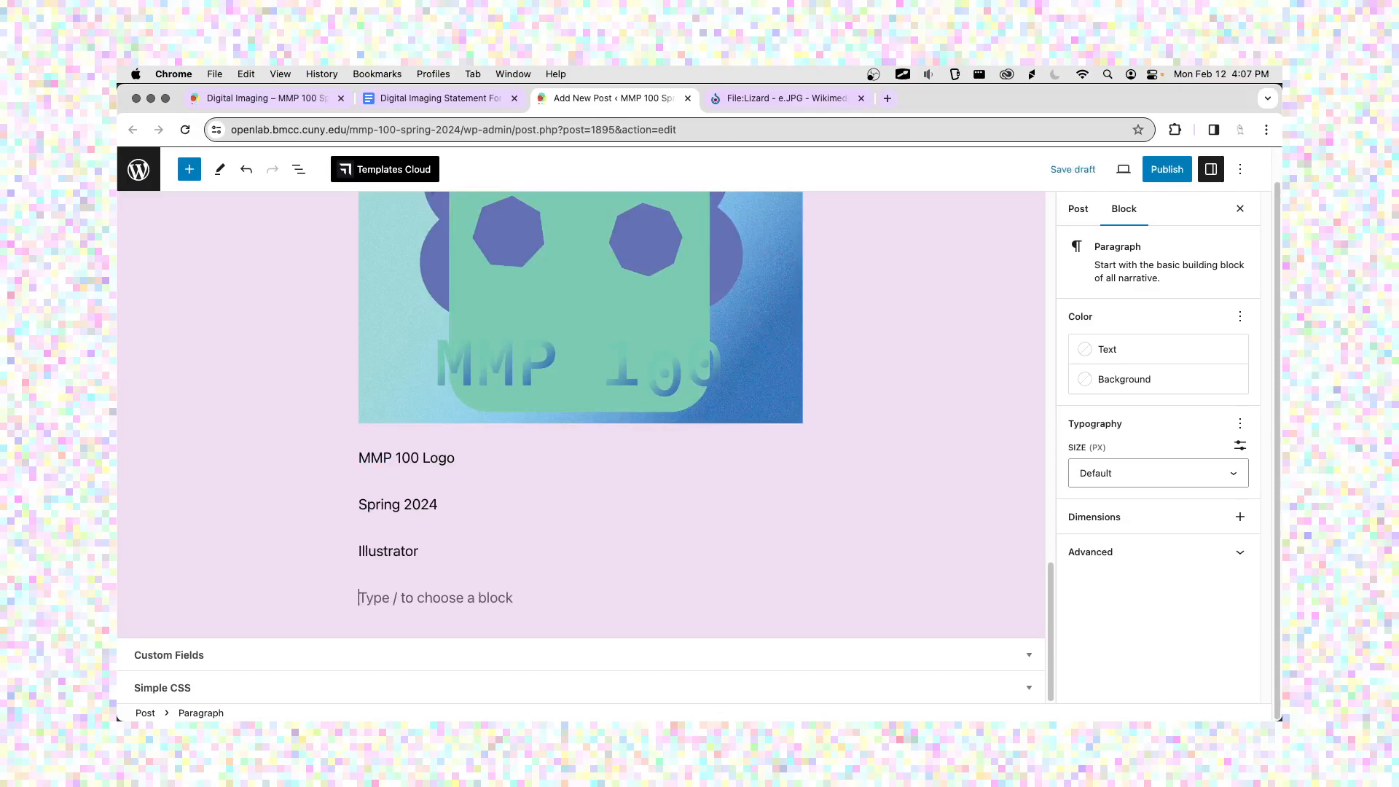
type("I used Illustrator w")
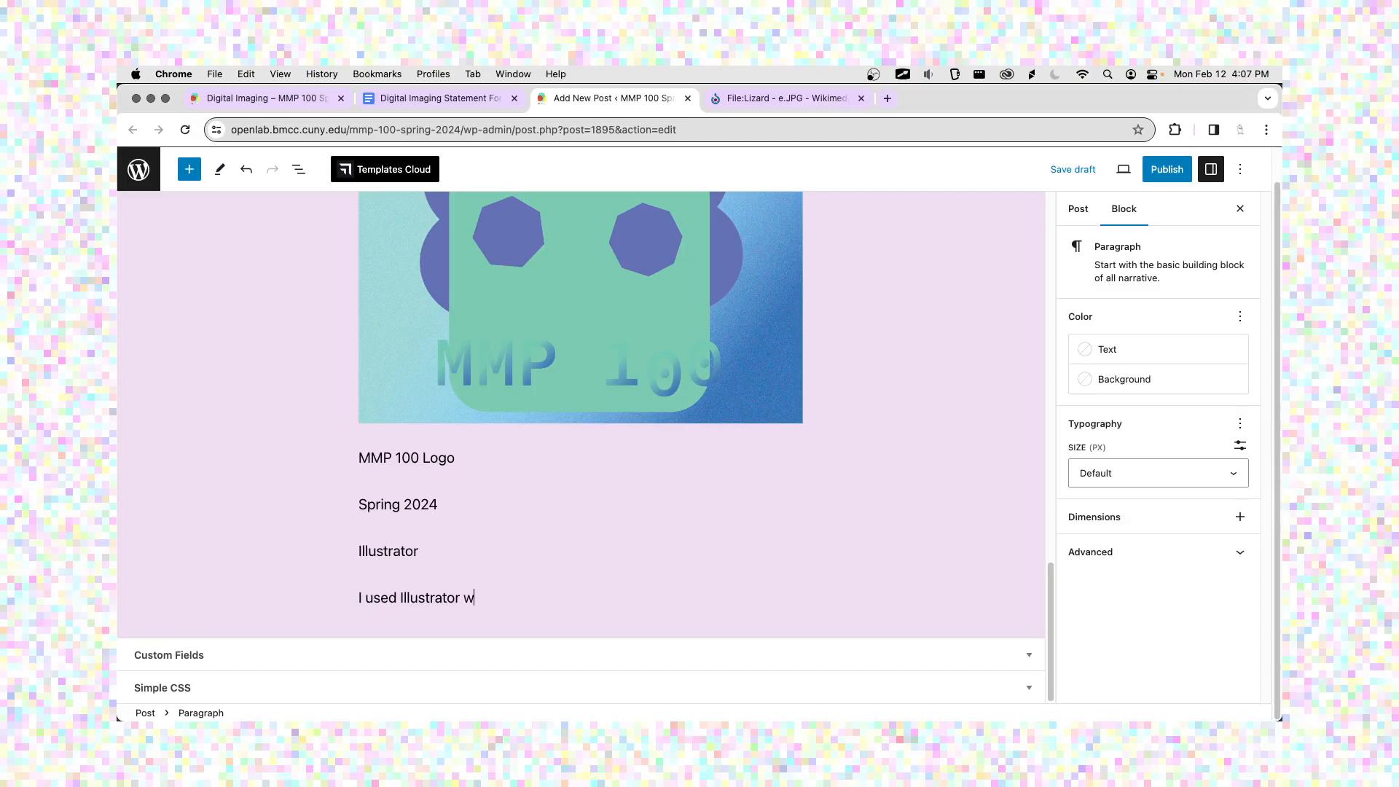
key("BackSpace")
type("to create a logo for MMP 100, uising")
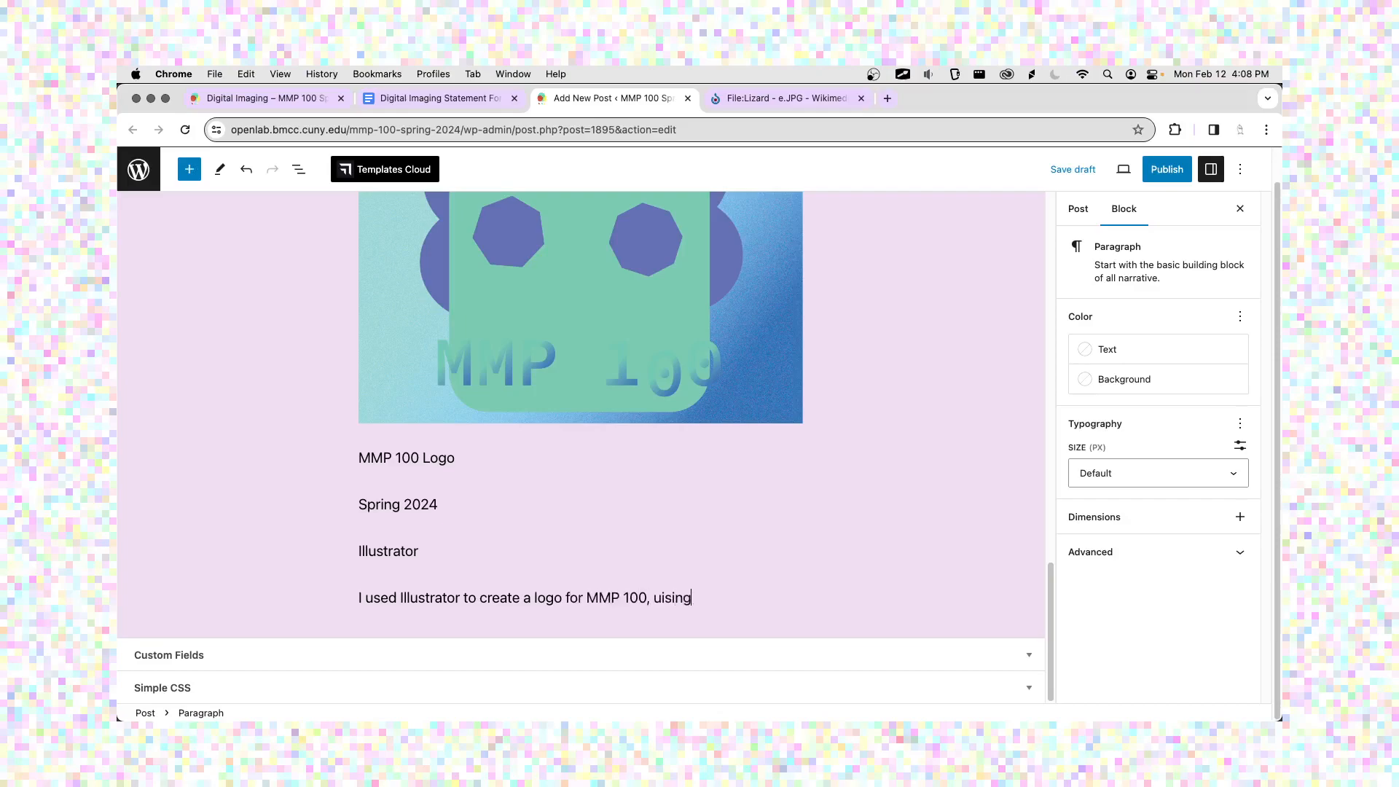
key("BackSpace")
key("BackSpace")
key("BackSpace")
key("BackSpace")
key("BackSpace")
key("BackSpace")
type("featuring grain, grad")
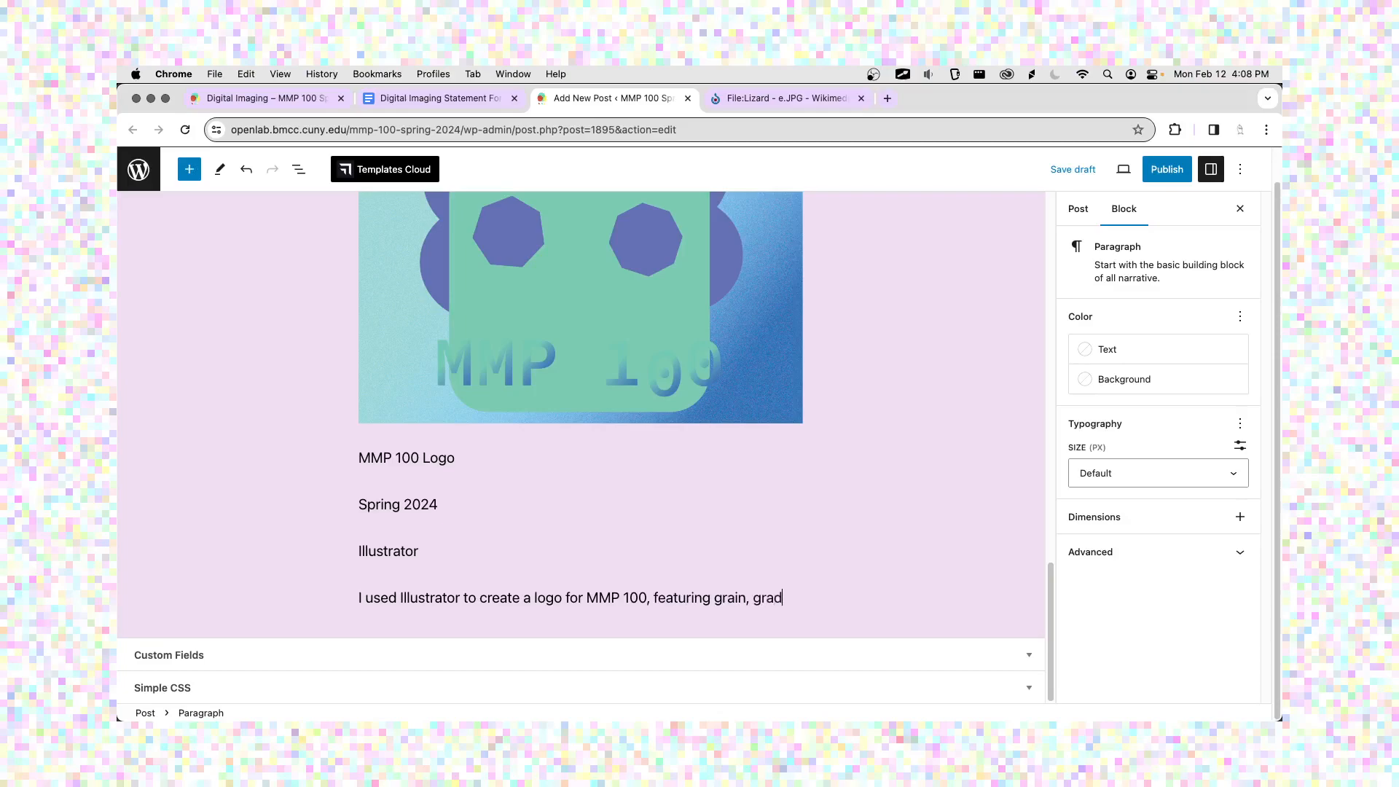
type("ients and sa")
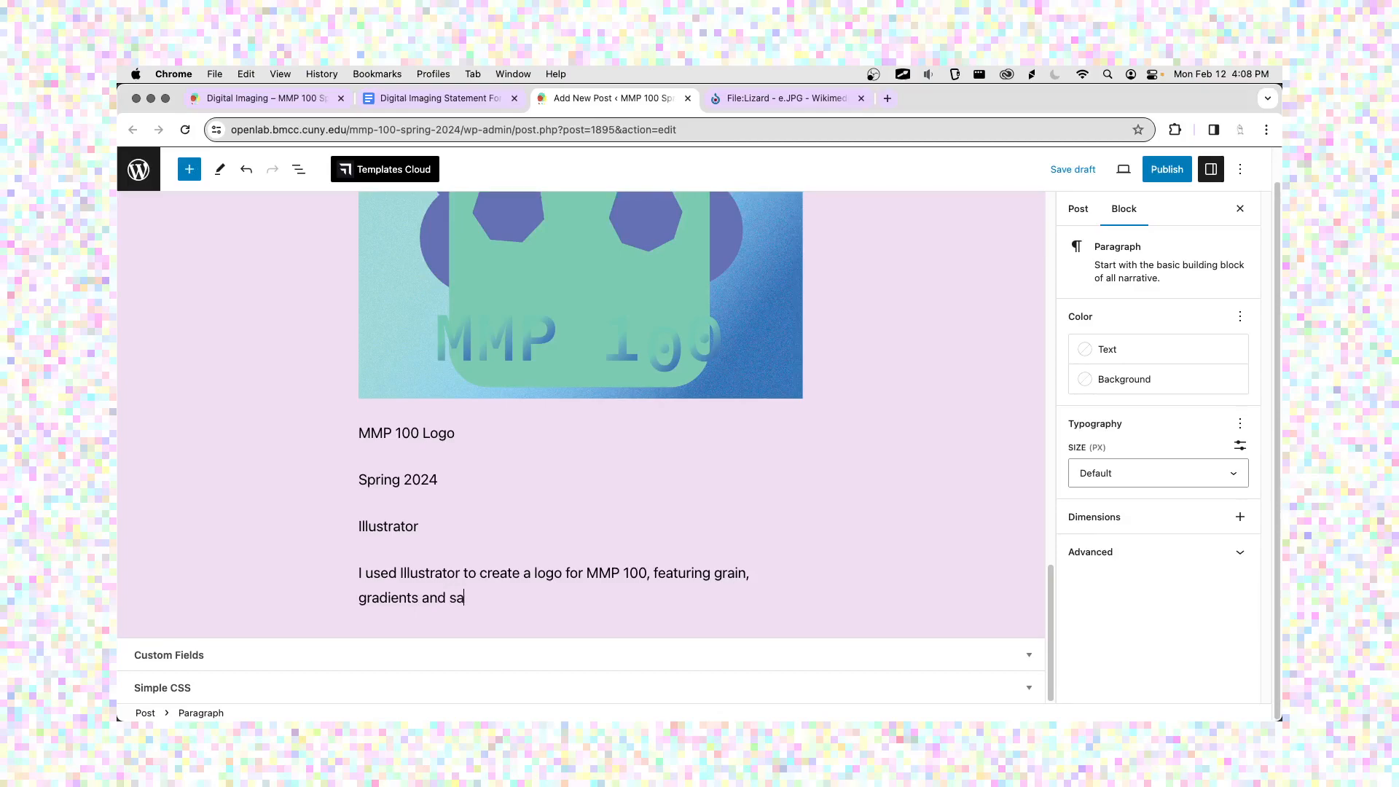
key("BackSpace")
type("hnape")
key("BackSpace")
key("BackSpace")
type("e builder effects.")
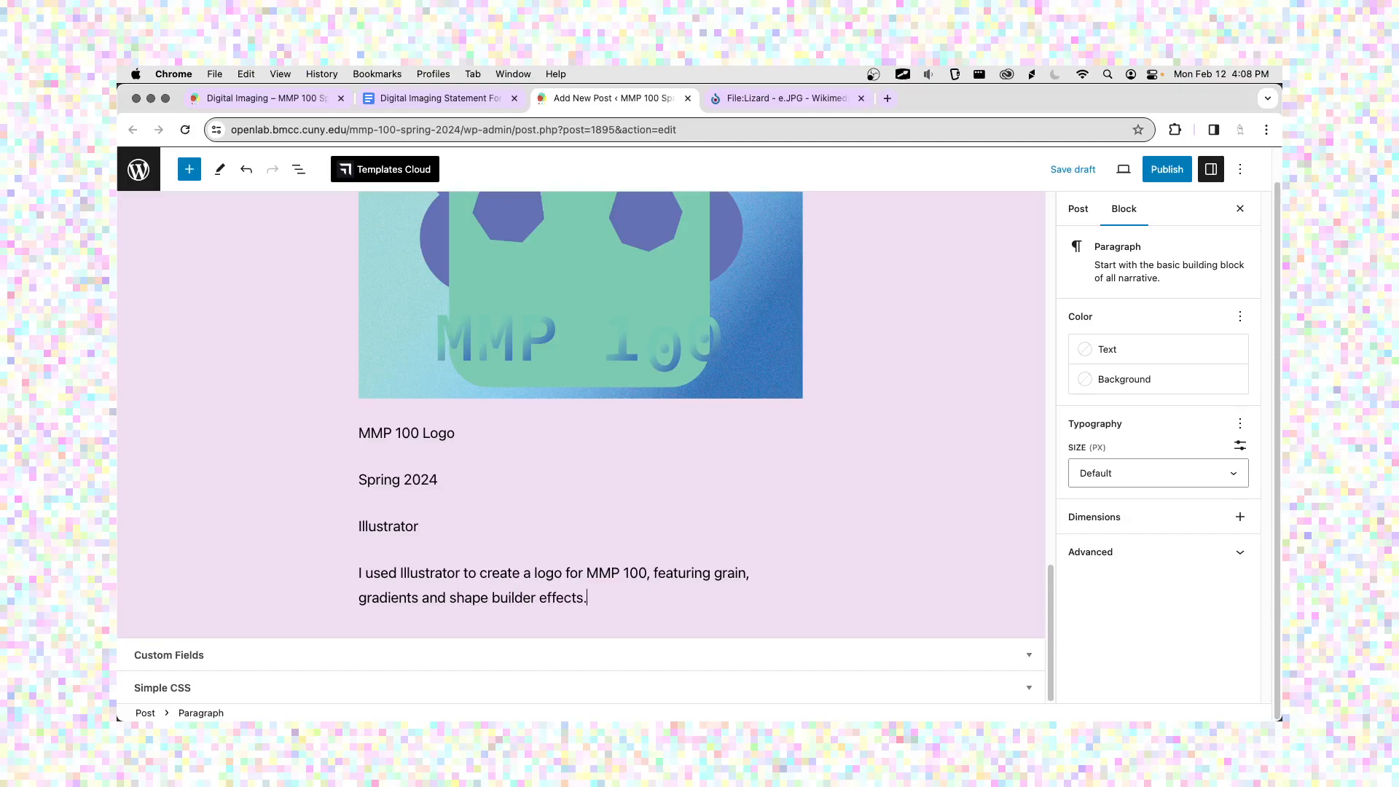
Review the whole post in the editor and in a separate browser preview, and close the preview.
scroll(513, 402, "up", 10)
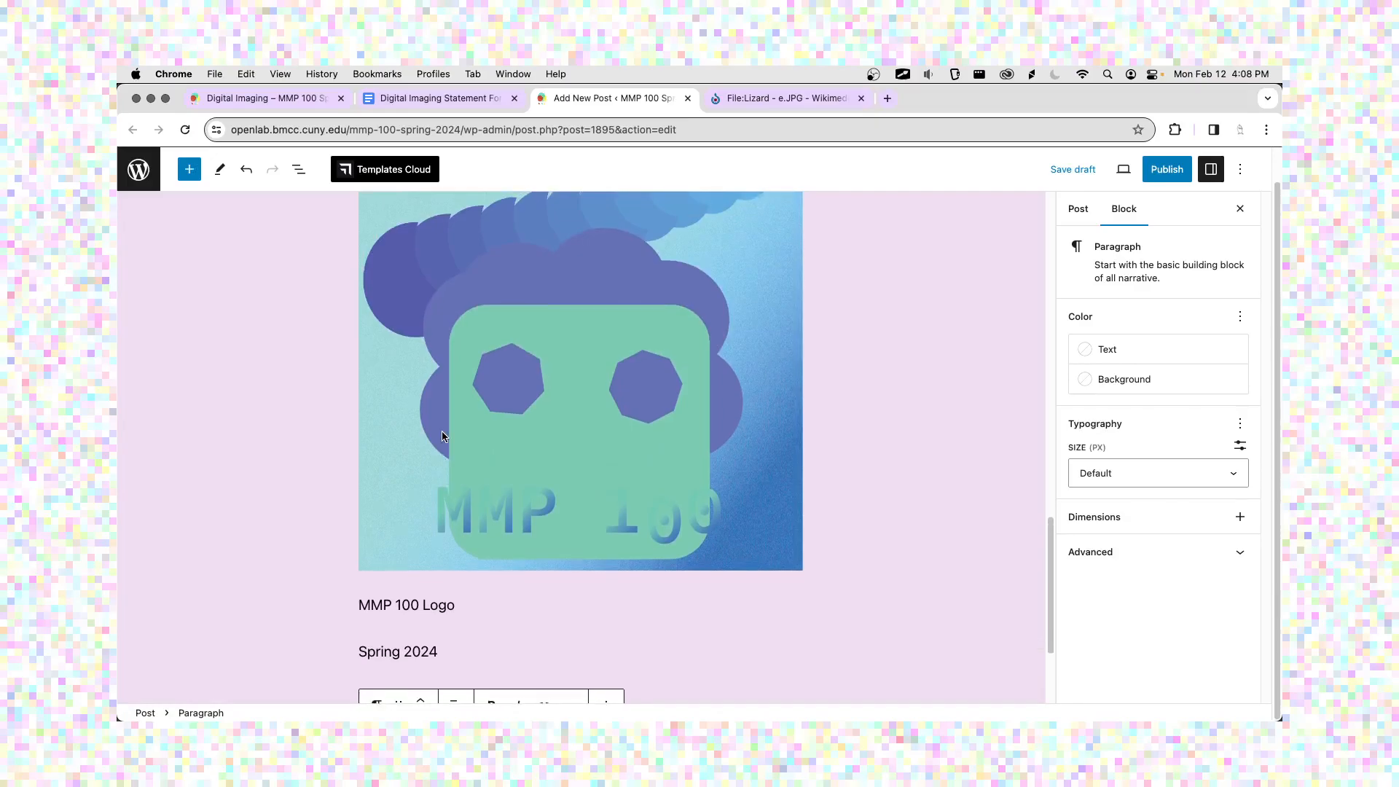
scroll(443, 436, "up", 10)
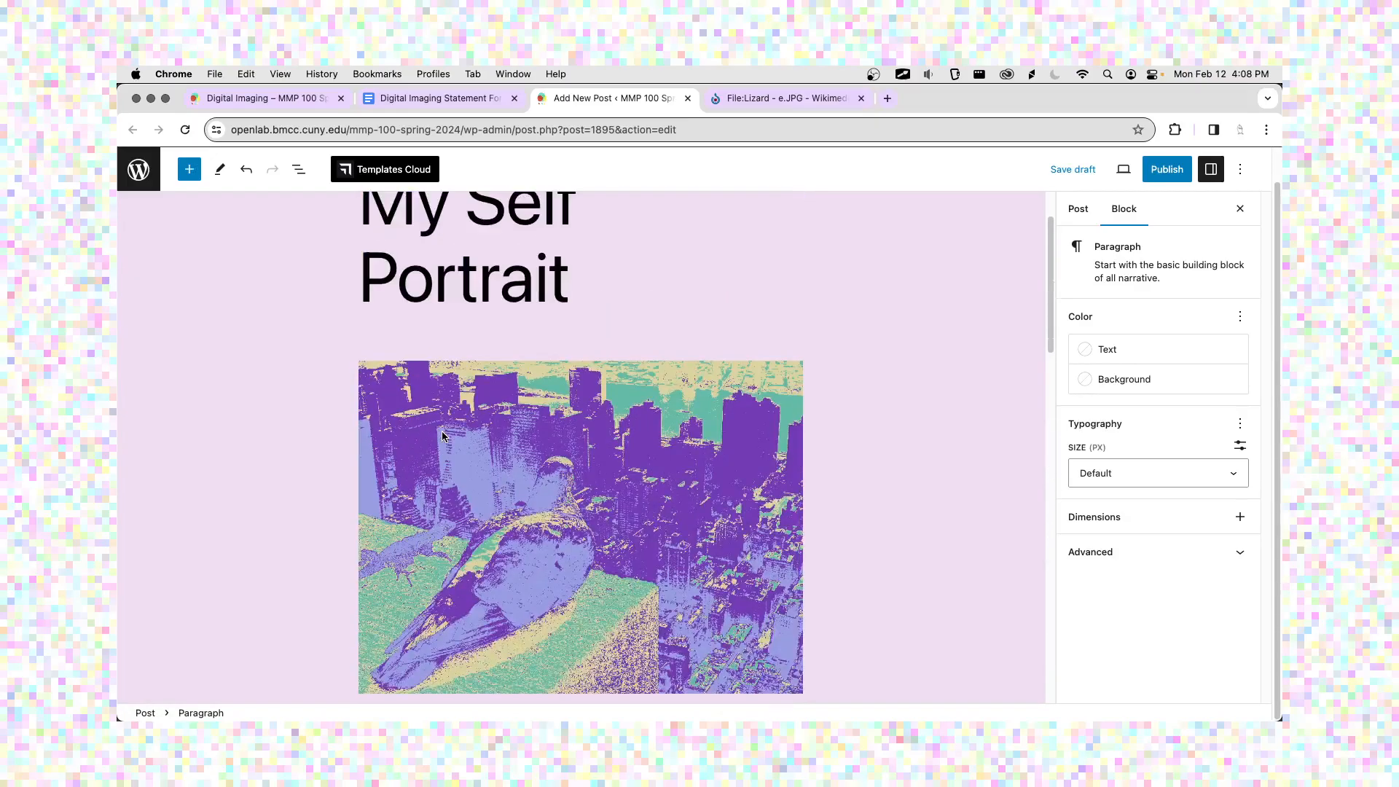
scroll(443, 435, "down", 7)
scroll(442, 435, "down", 10)
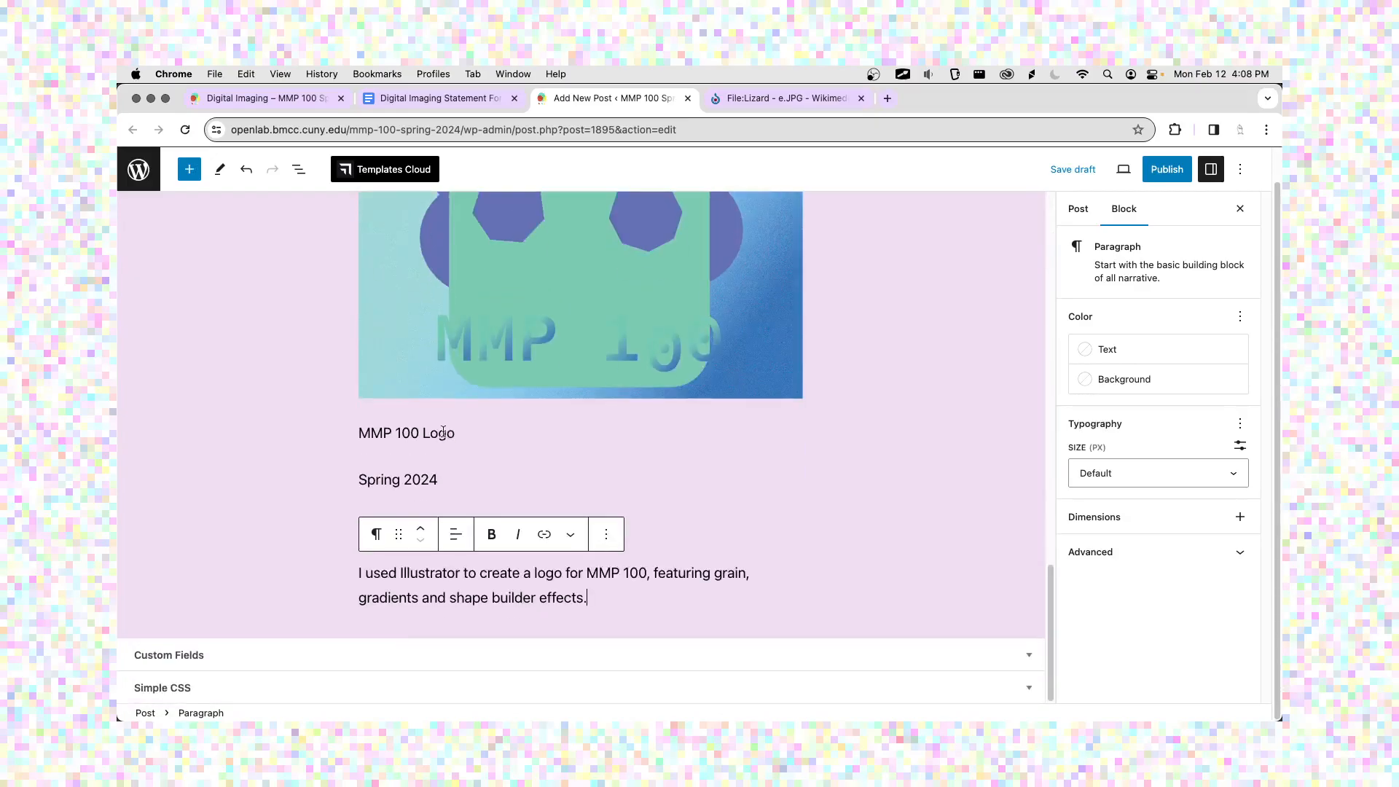
left_click(1123, 169)
left_click(1062, 303)
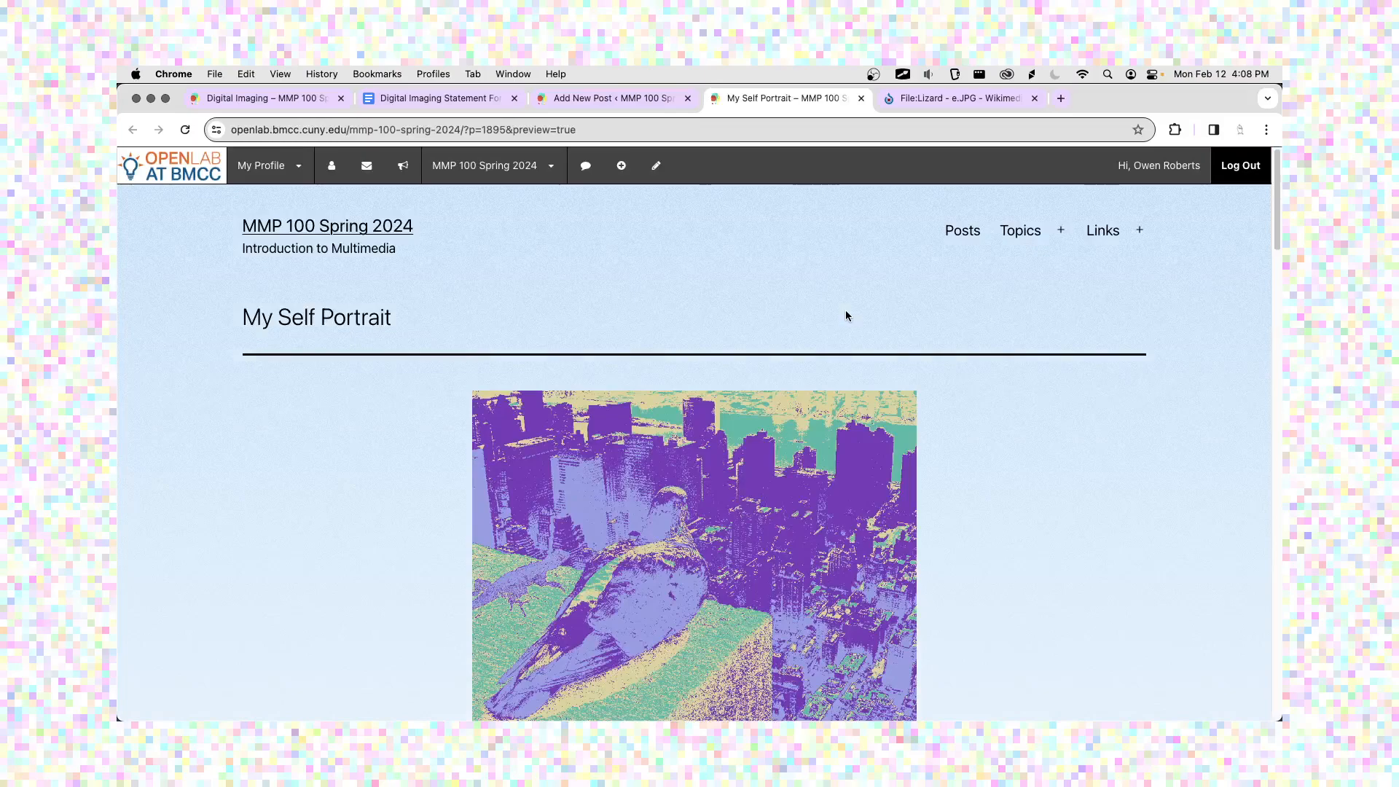
scroll(828, 320, "down", 10)
scroll(826, 326, "down", 8)
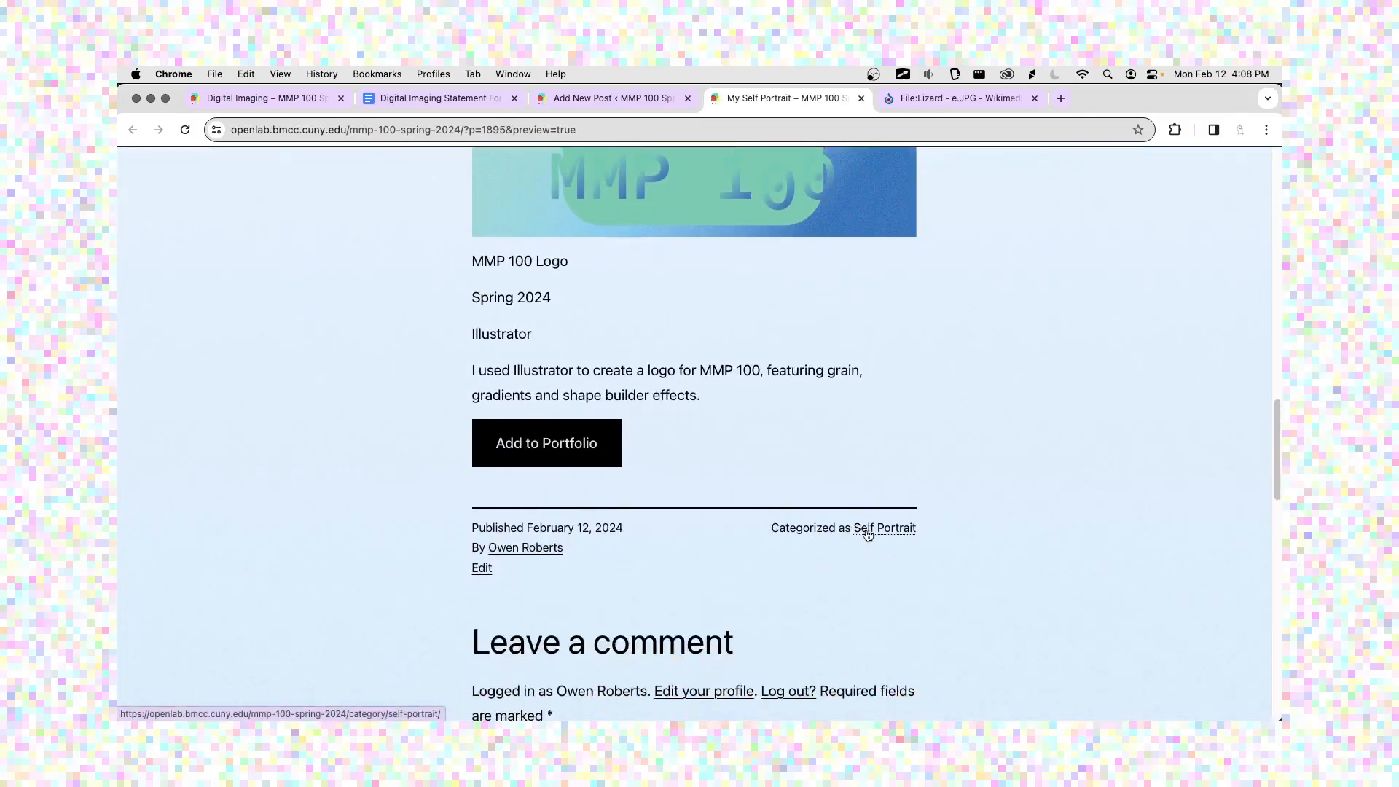
scroll(895, 536, "up", 18)
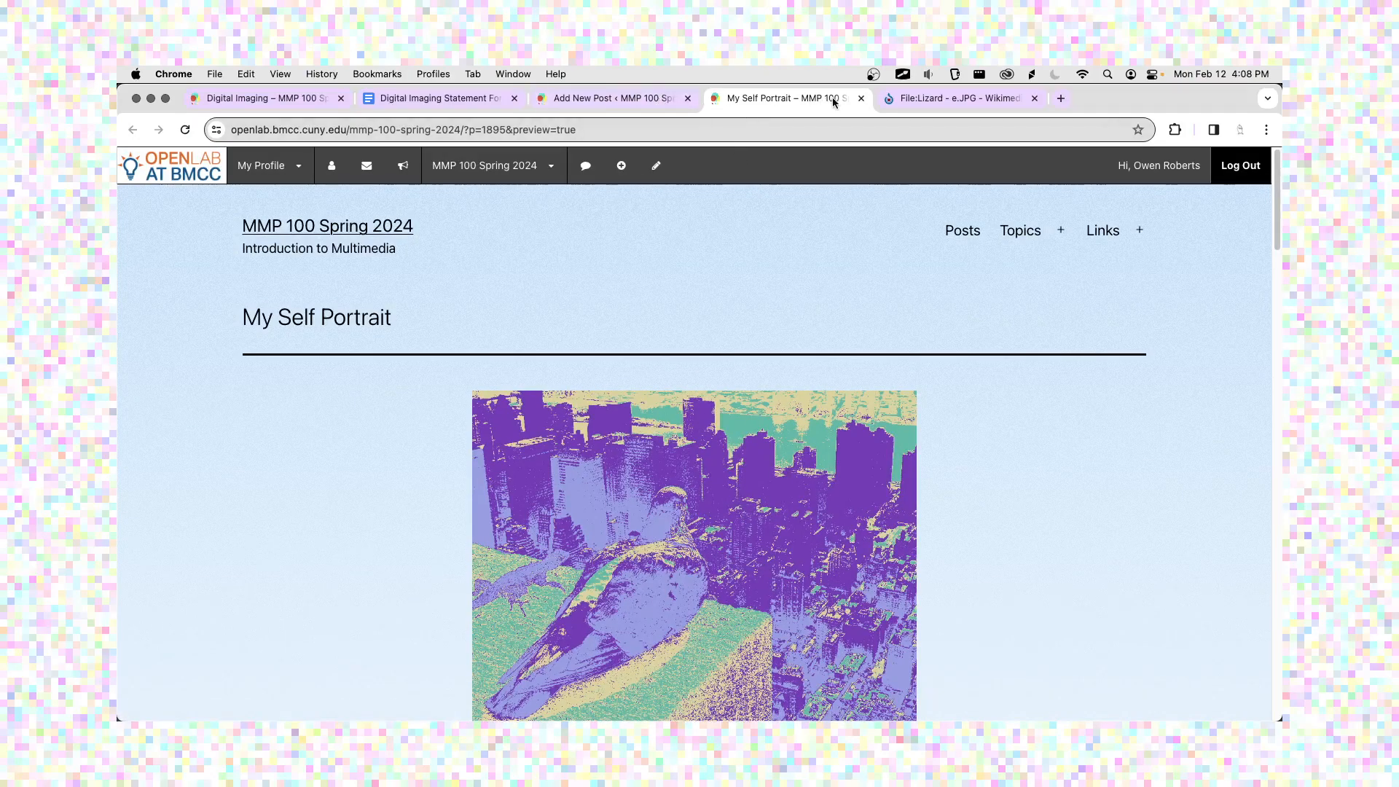
left_click(861, 97)
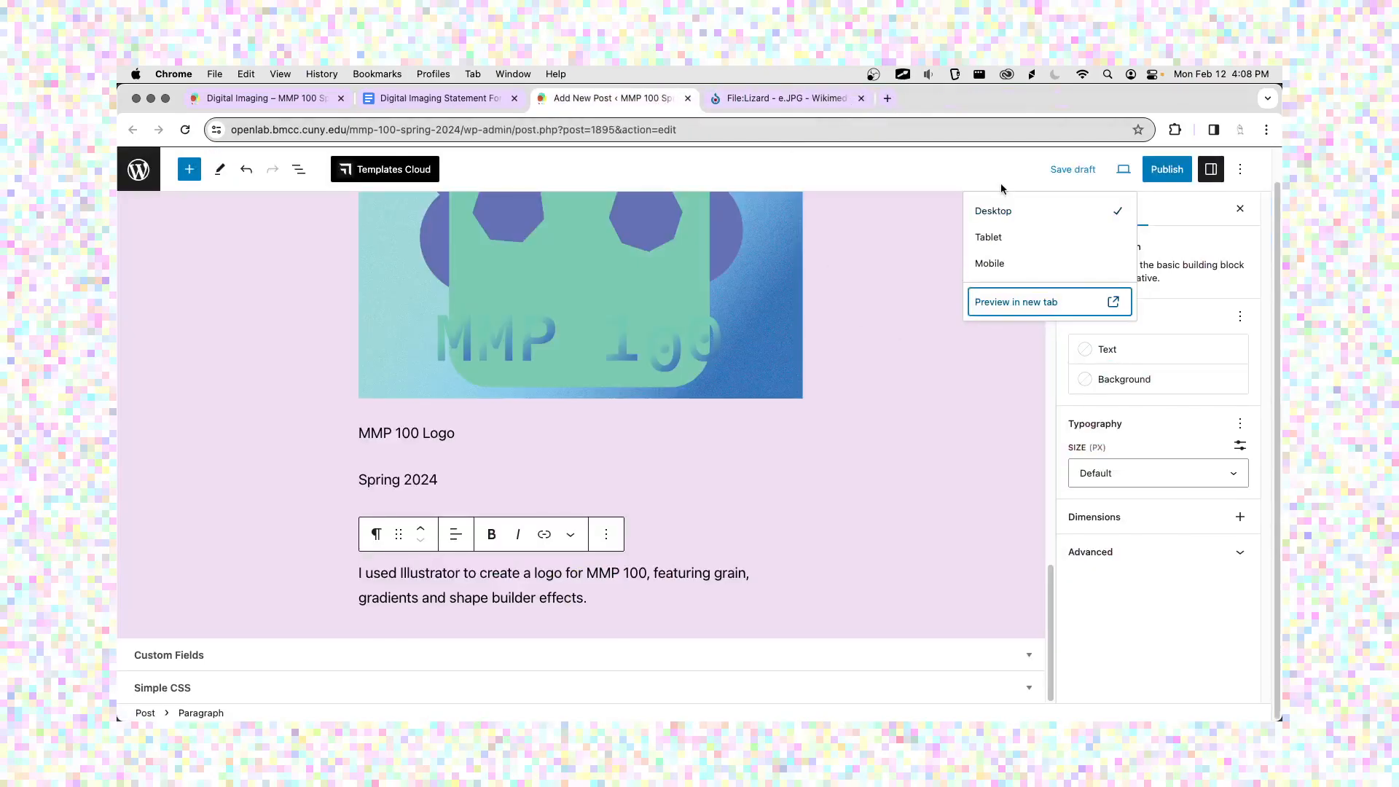
Publish the My Self Portrait post, copy its post address and view the live post.
left_click(1164, 172)
left_click(1133, 216)
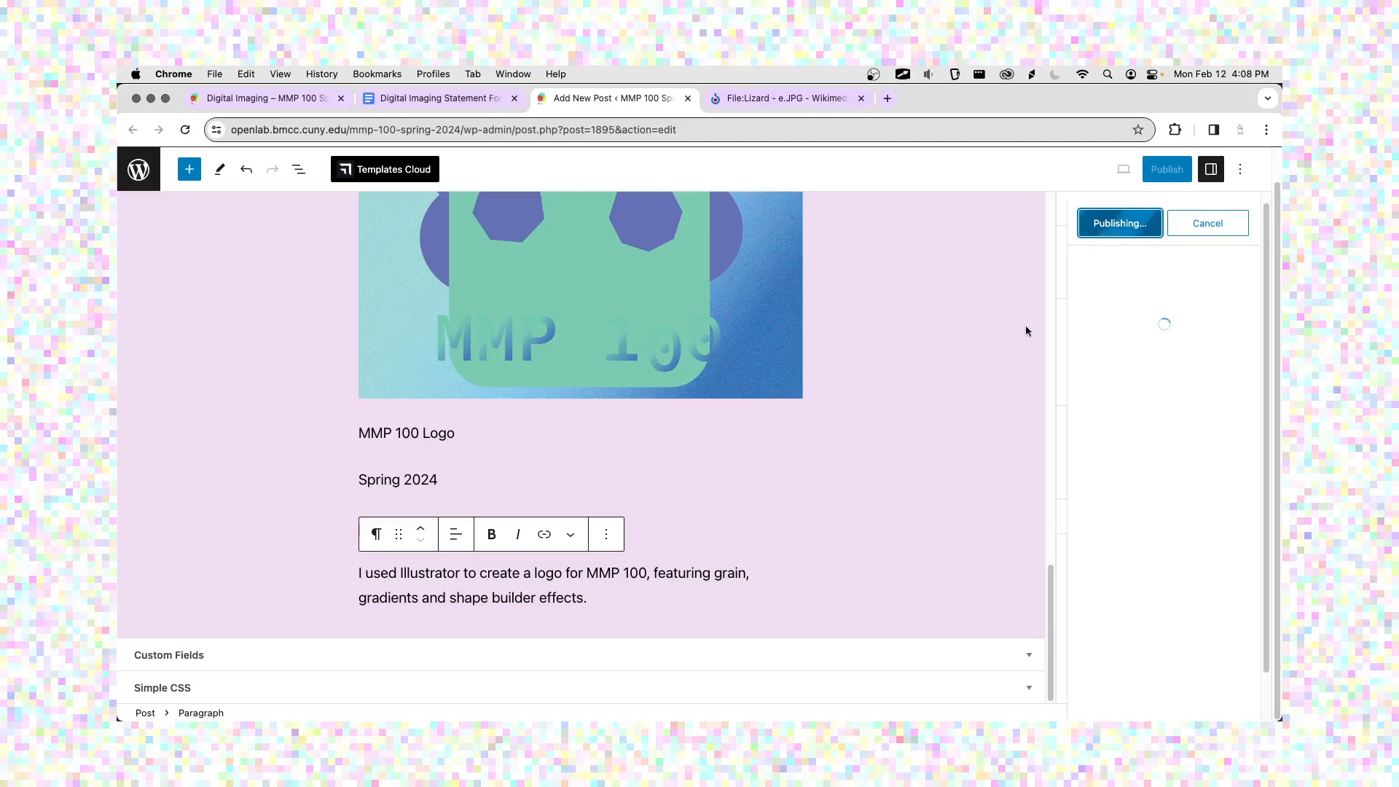
left_click(1234, 349)
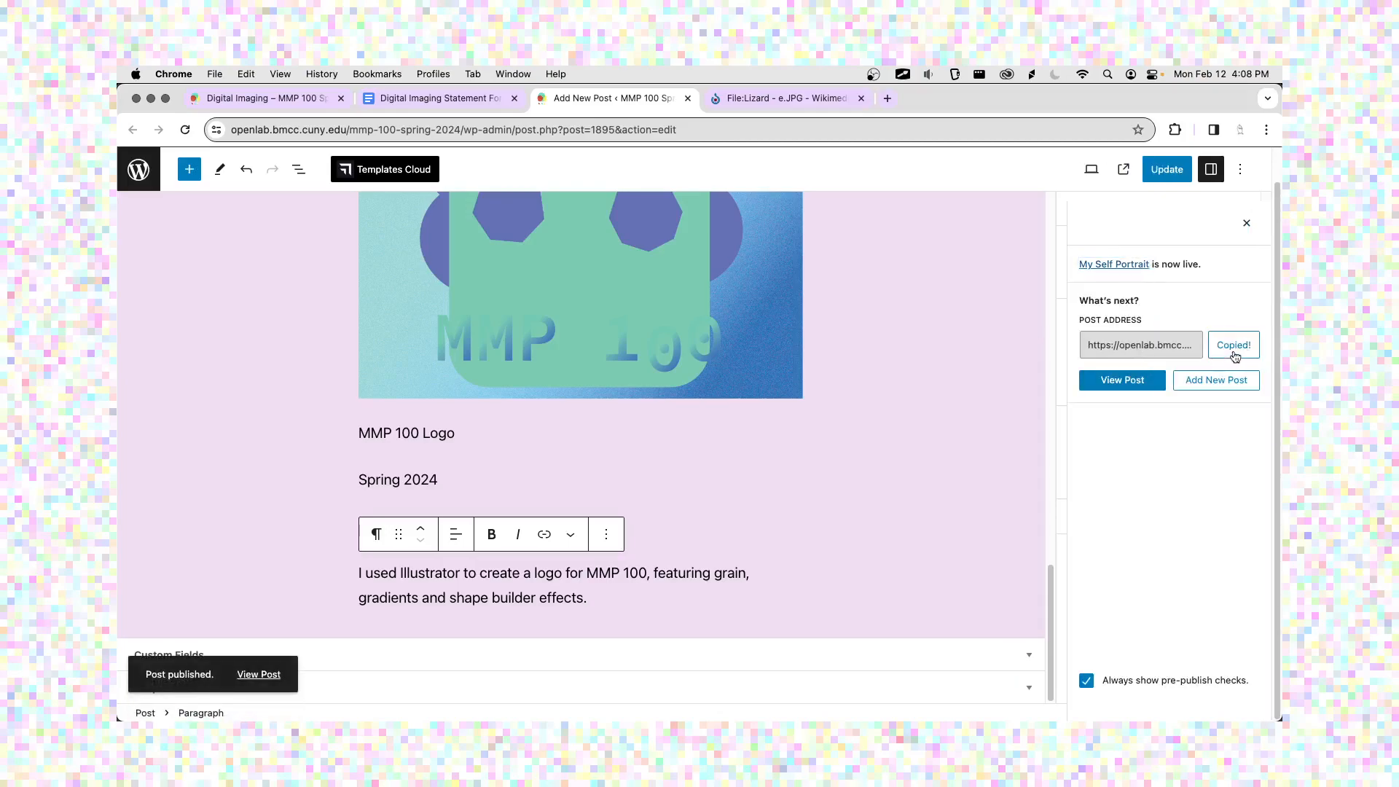
left_click(1136, 380)
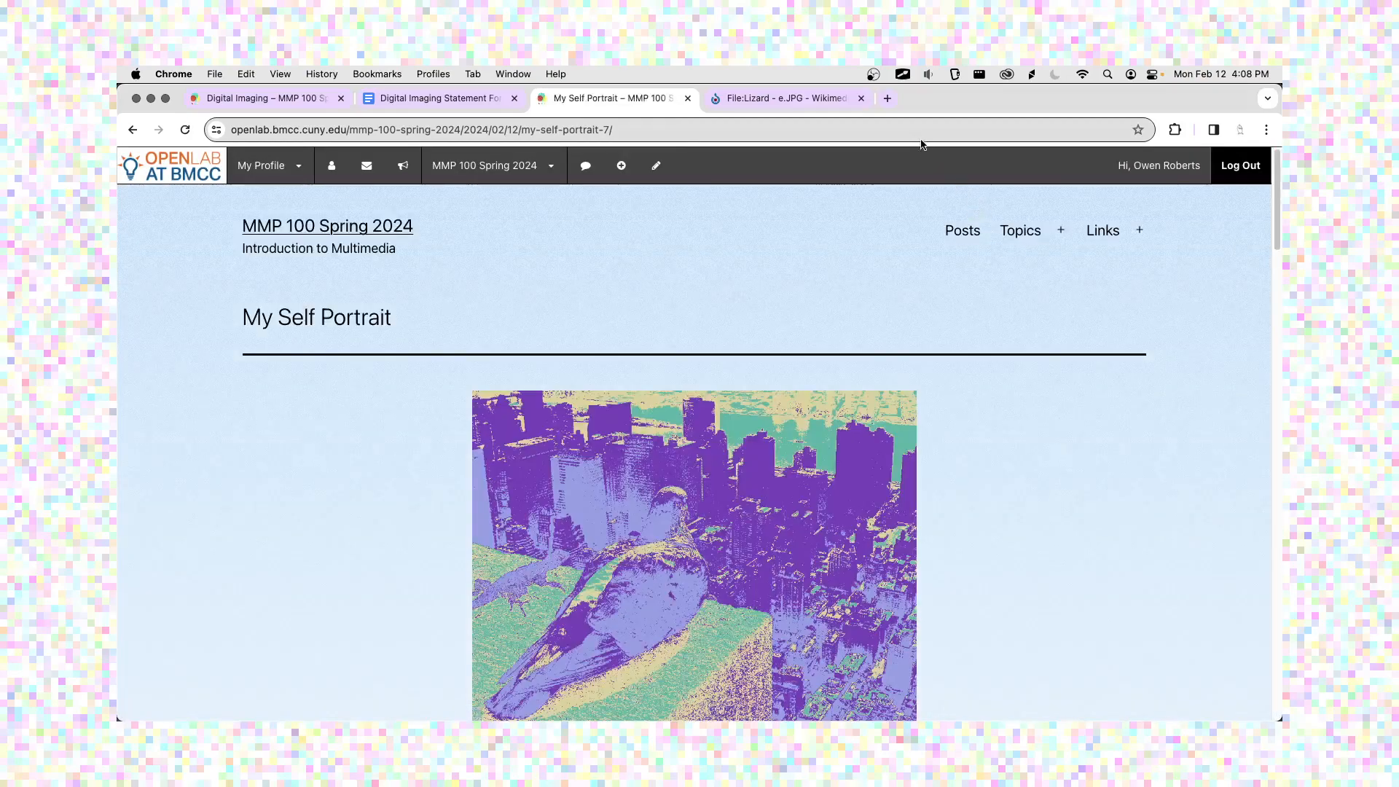
Open Blackboard at bbhosted.cuny.edu in a new browser tab and enter the Introduction to Multimedia MMP 100 course.
left_click(887, 99)
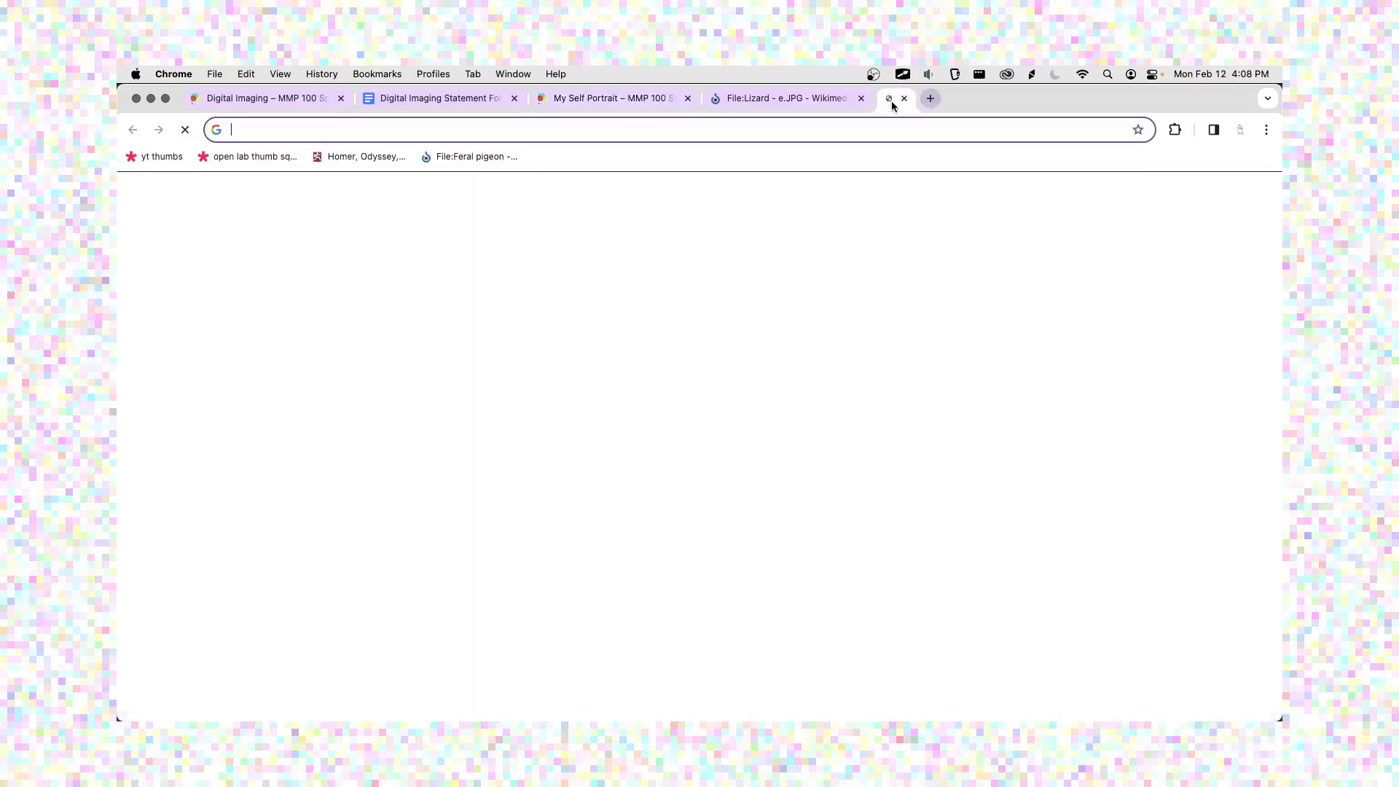
type("bb")
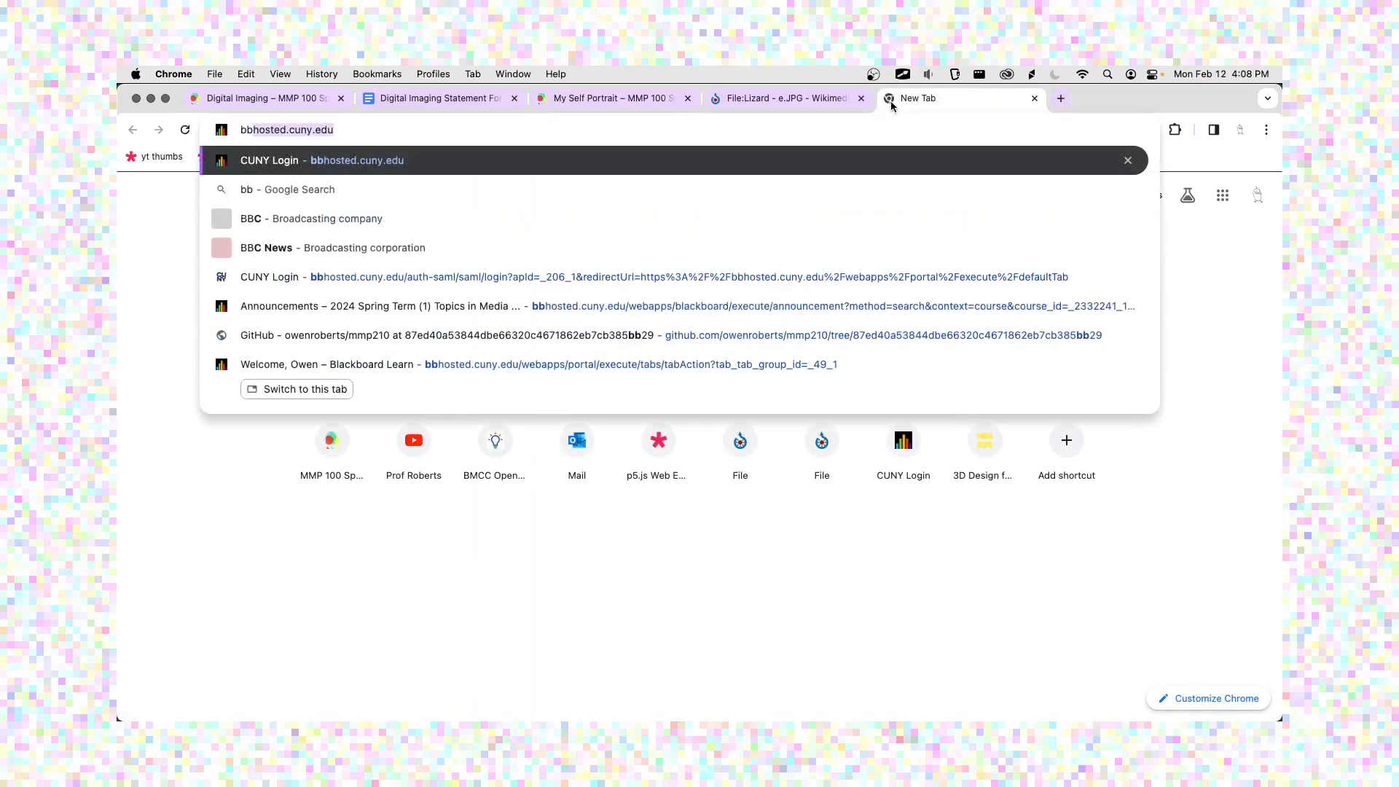
key("Return")
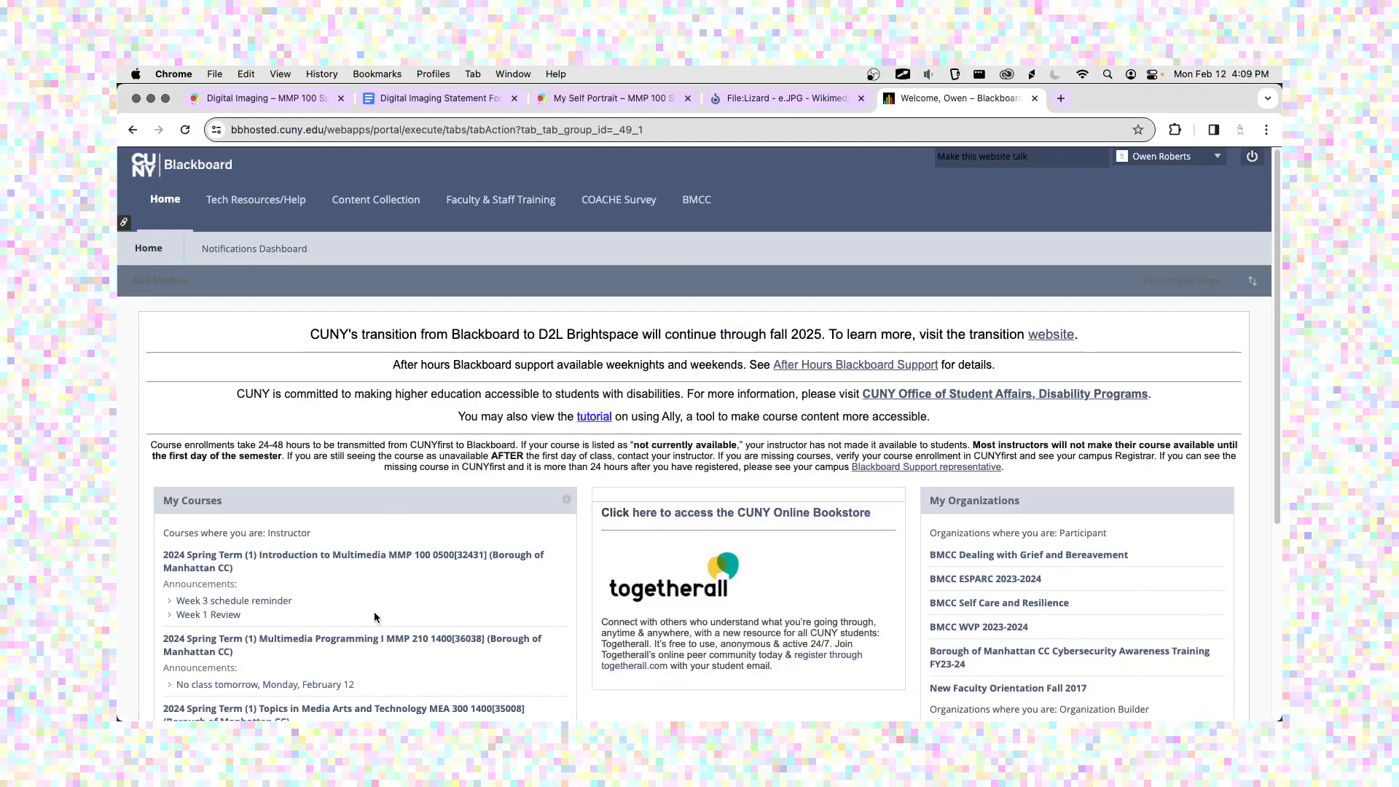
left_click(408, 562)
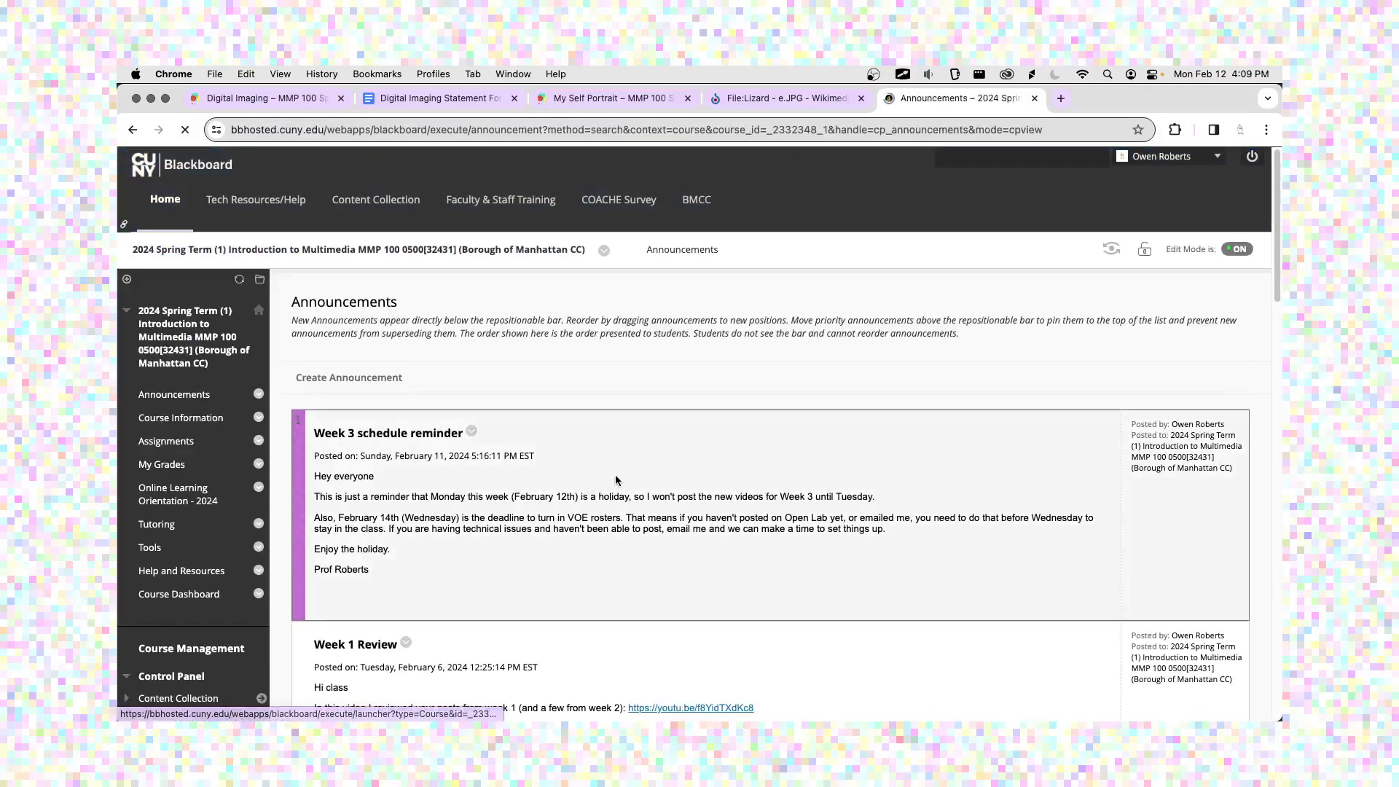
Switch the course to student preview and open the Self Portrait assignment.
left_click(1101, 251)
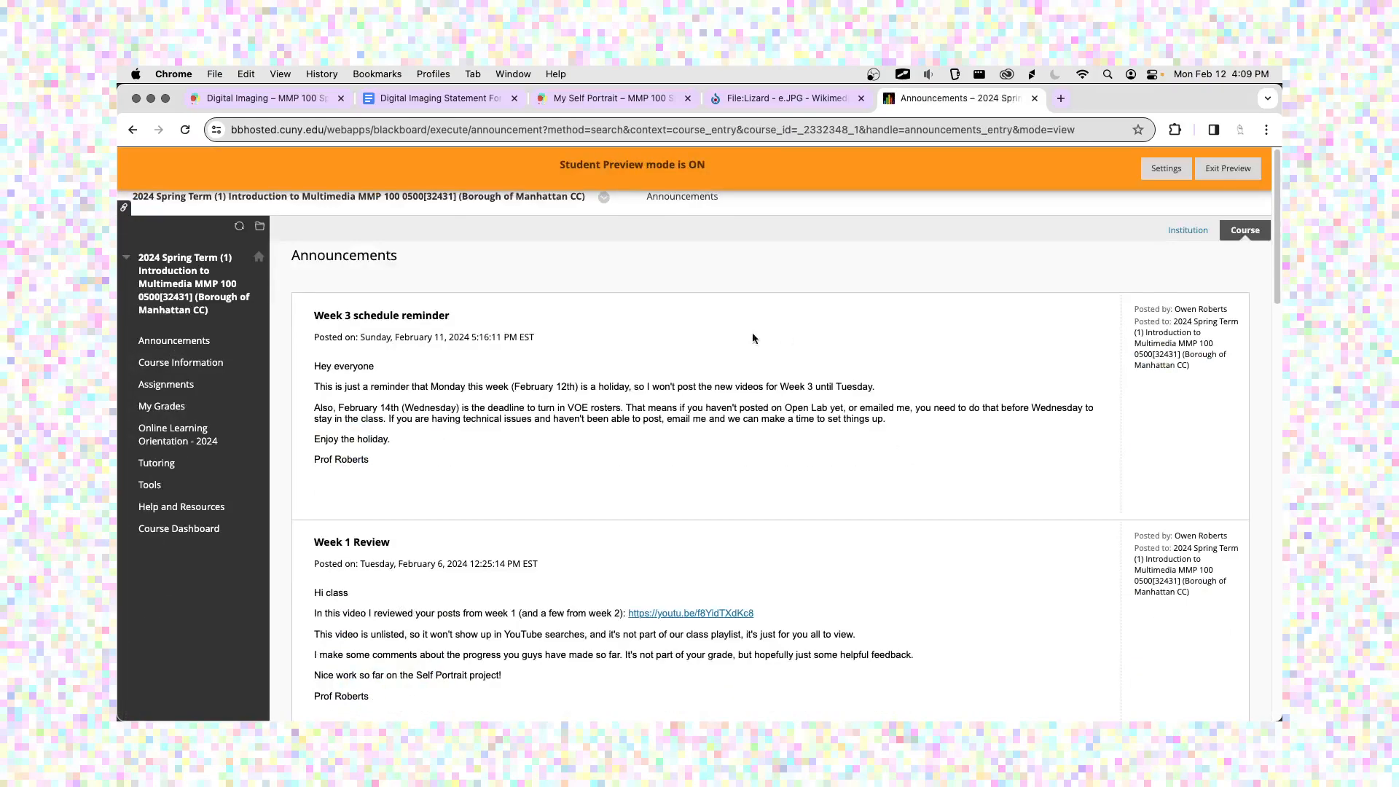
left_click(178, 387)
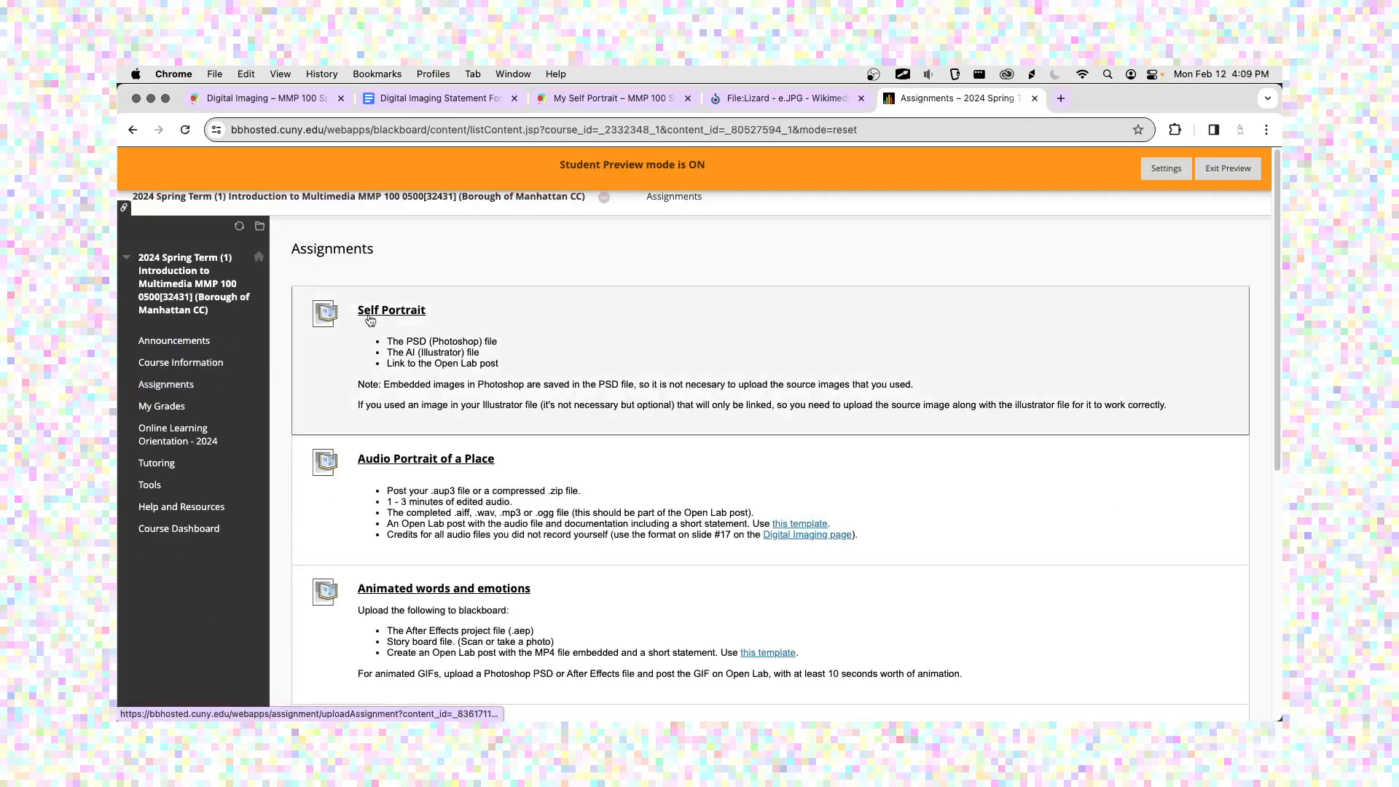
left_click(382, 315)
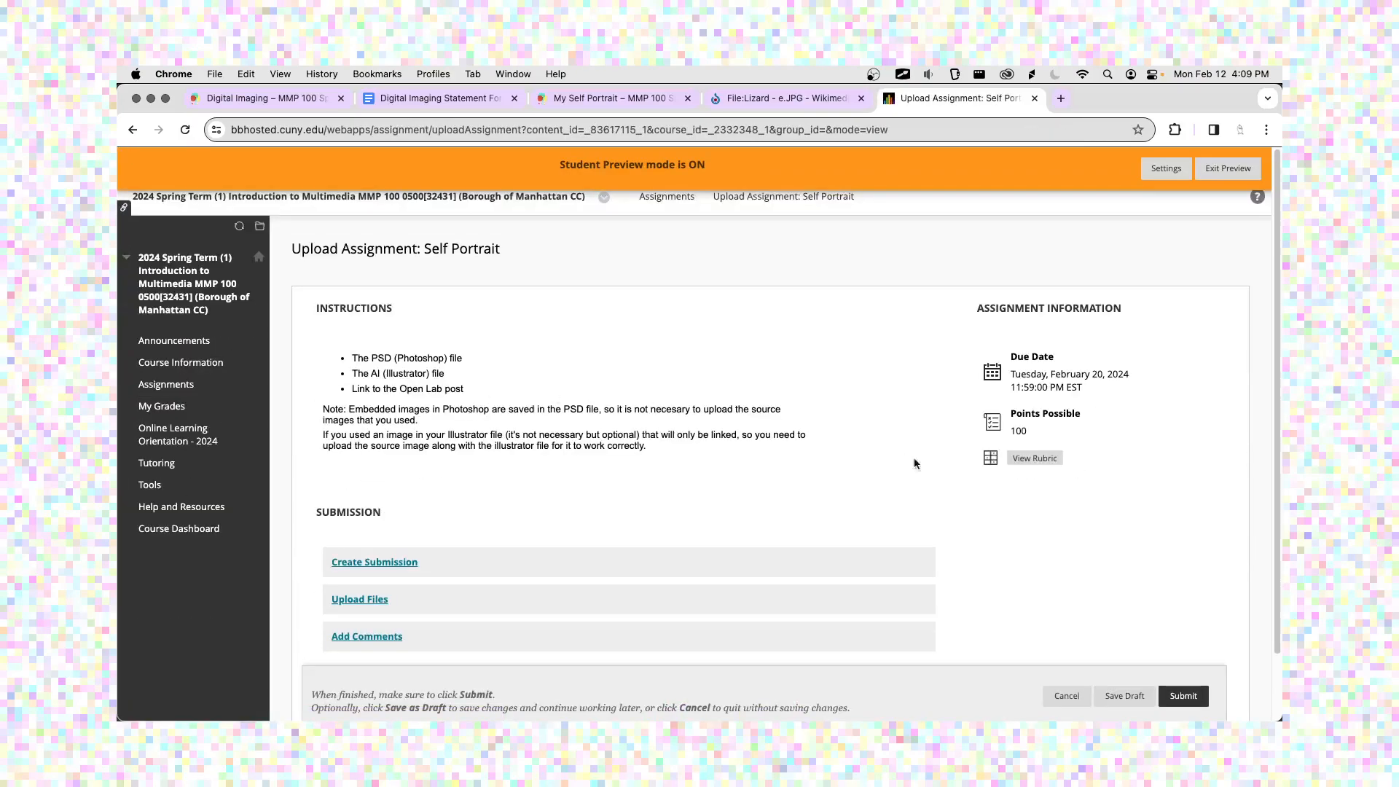
Examine the grading criteria in the Self Portrait assignment's rubric and close the rubric window.
left_click(1040, 459)
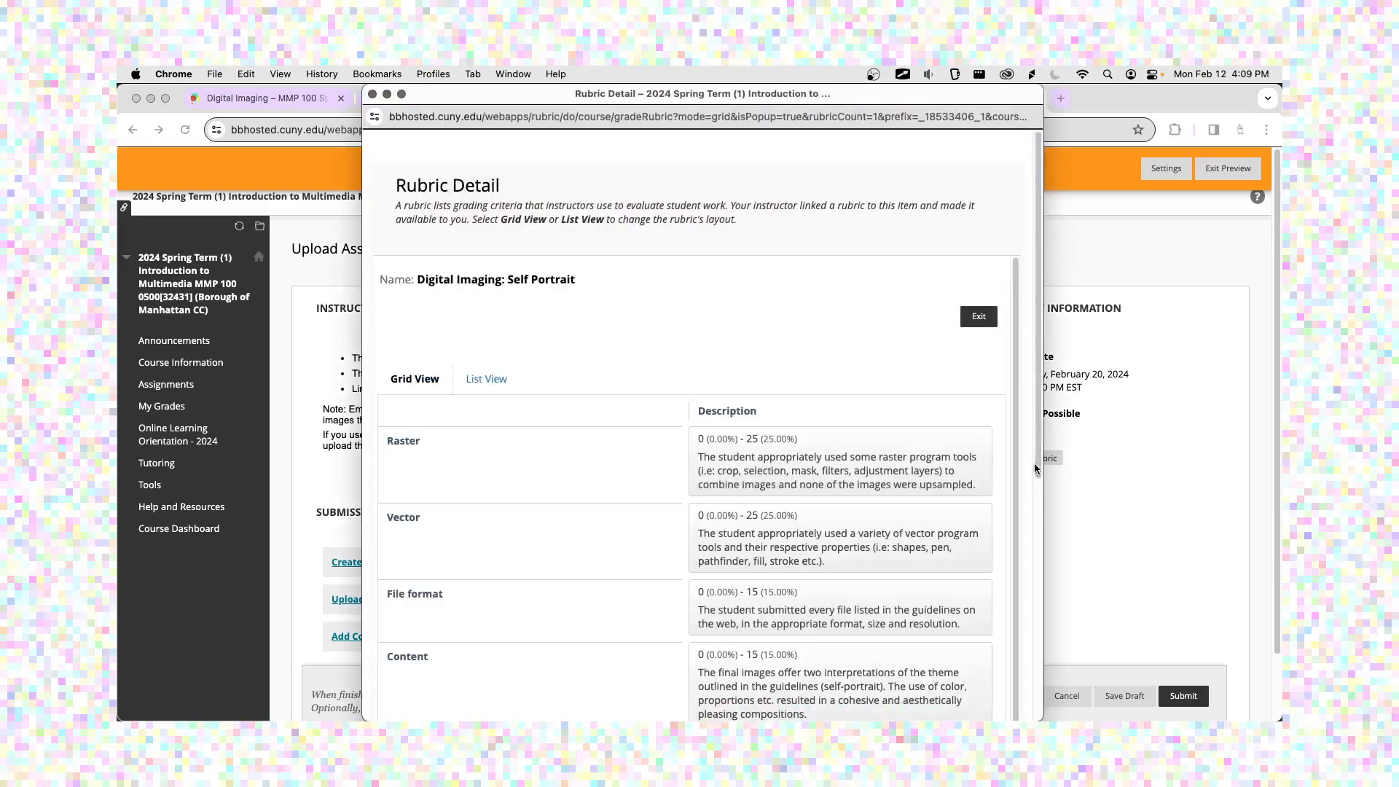
scroll(690, 398, "down", 1)
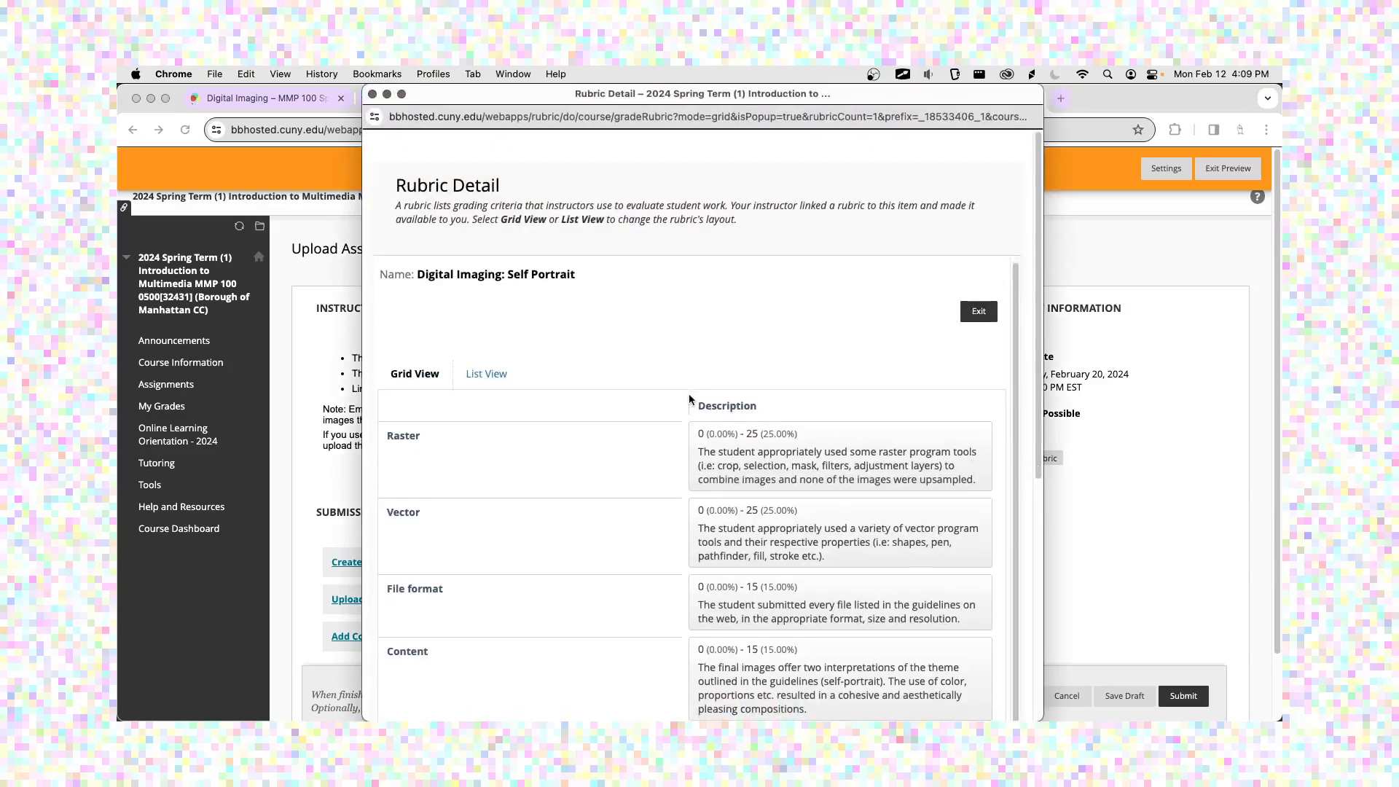
scroll(690, 399, "down", 10)
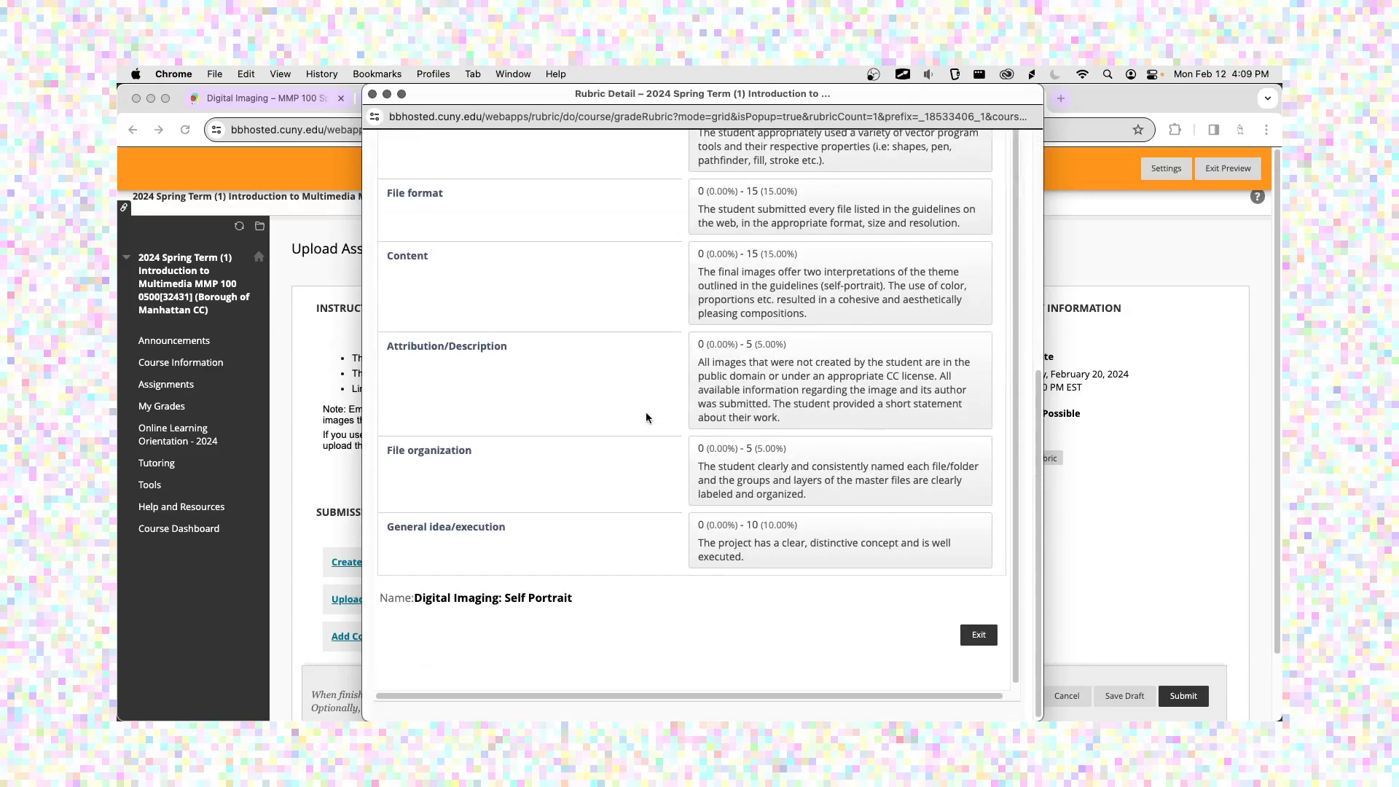
scroll(646, 417, "up", 8)
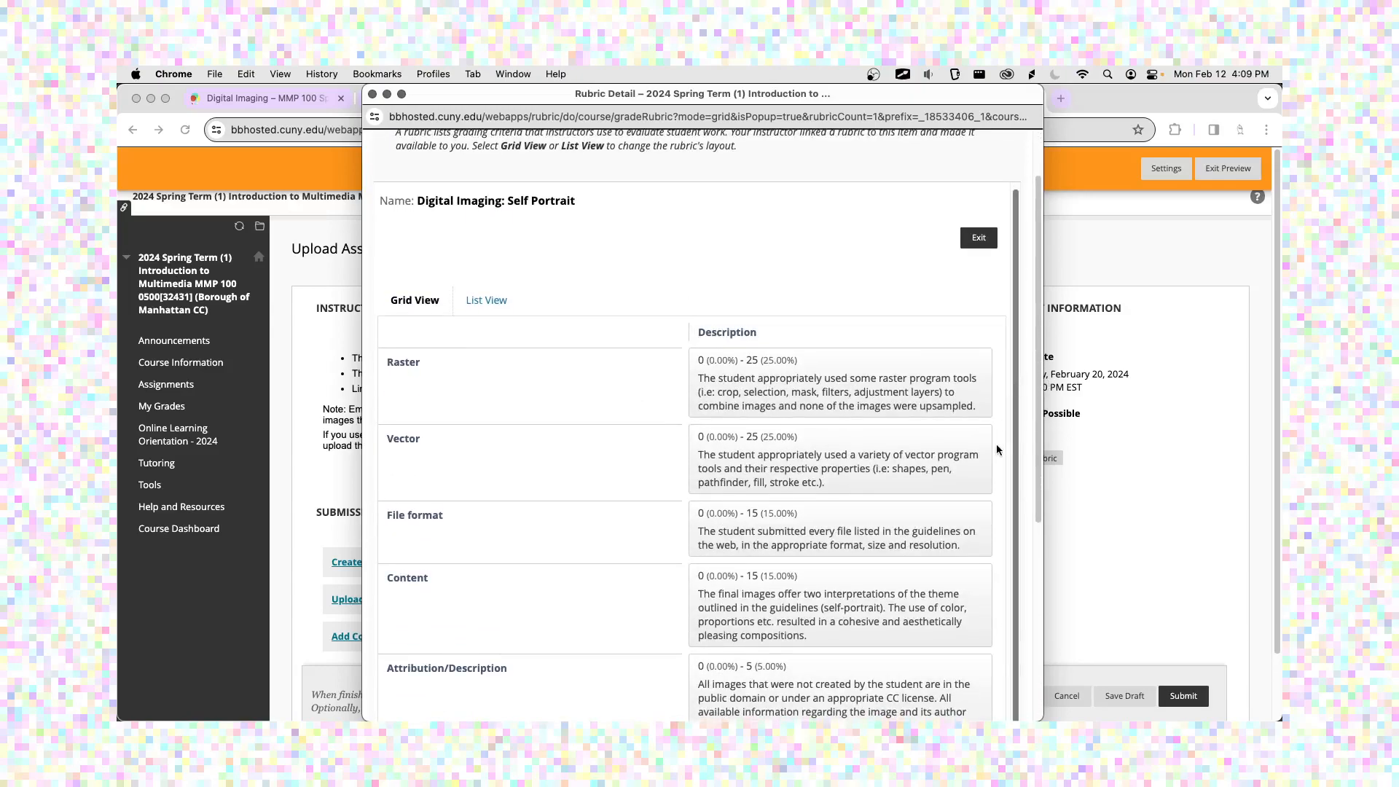
left_click_drag(1035, 408, 1021, 603)
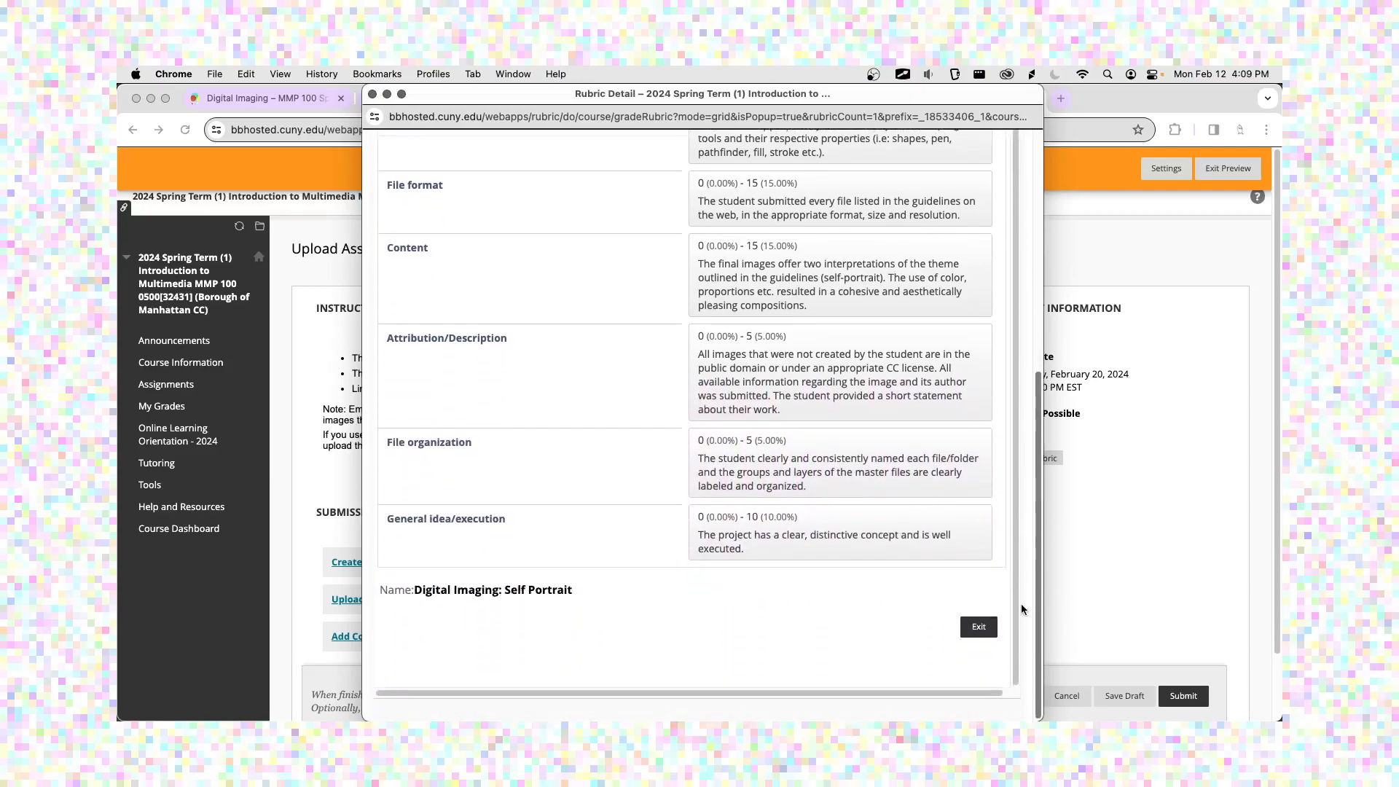
key("super+w")
left_click(763, 469)
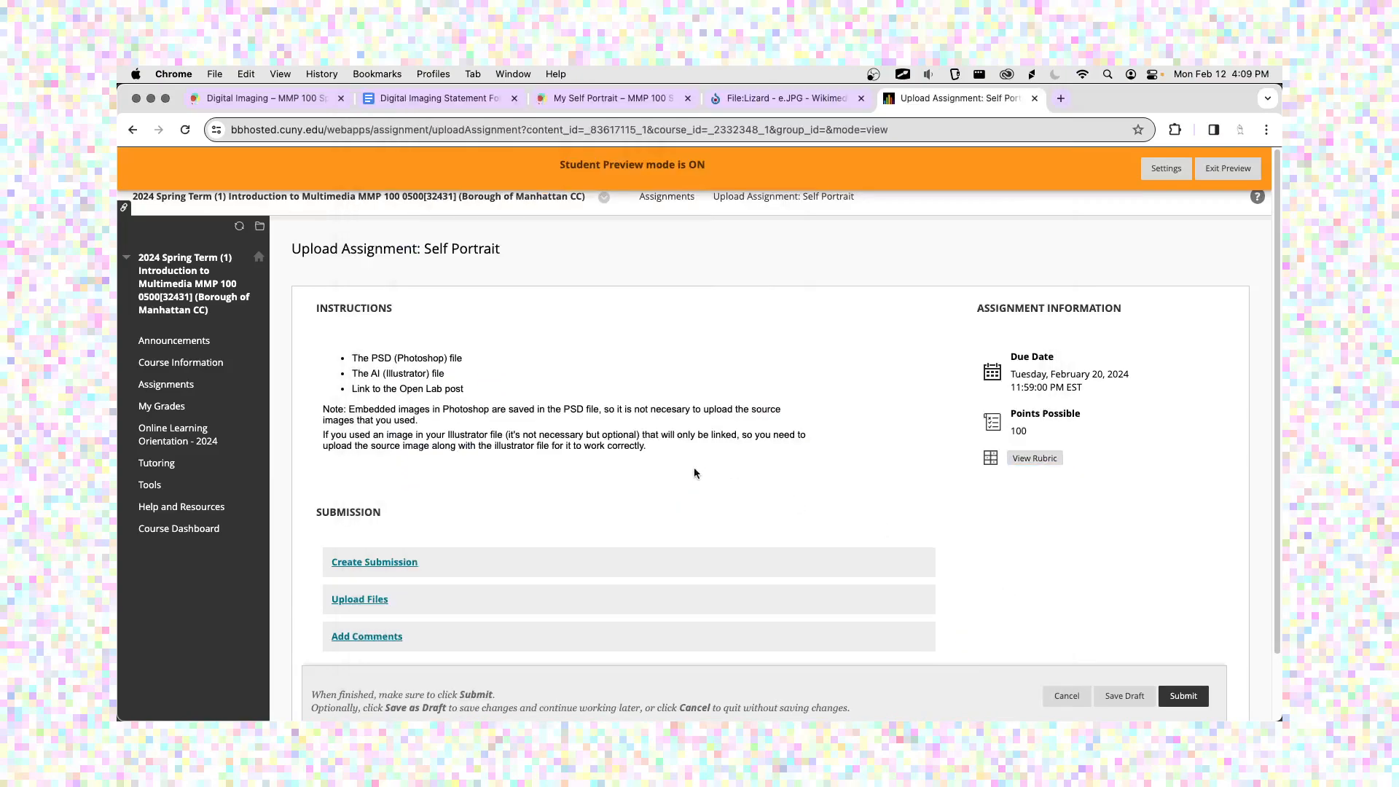
Create a text submission for the assignment containing the copied Open Lab post link.
scroll(634, 477, "down", 2)
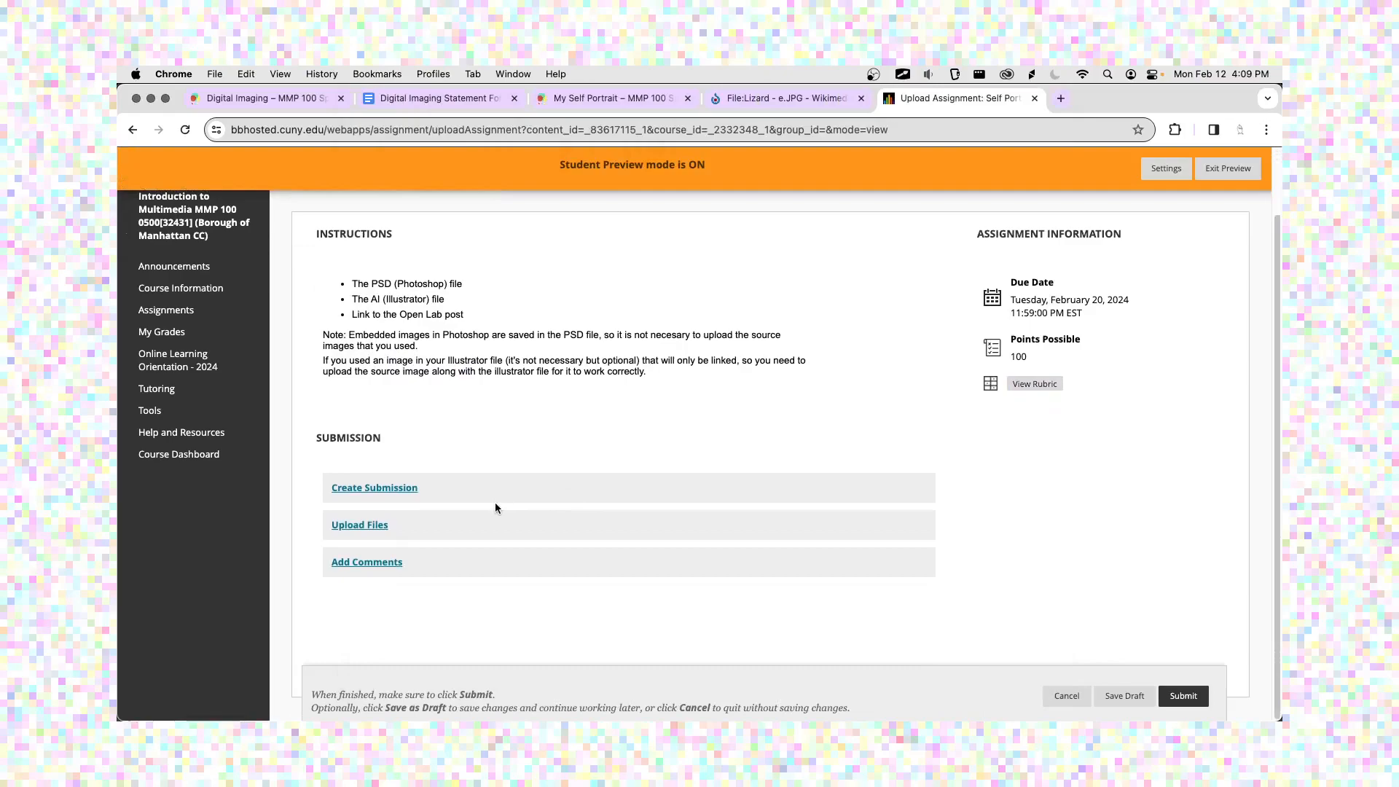
left_click(399, 492)
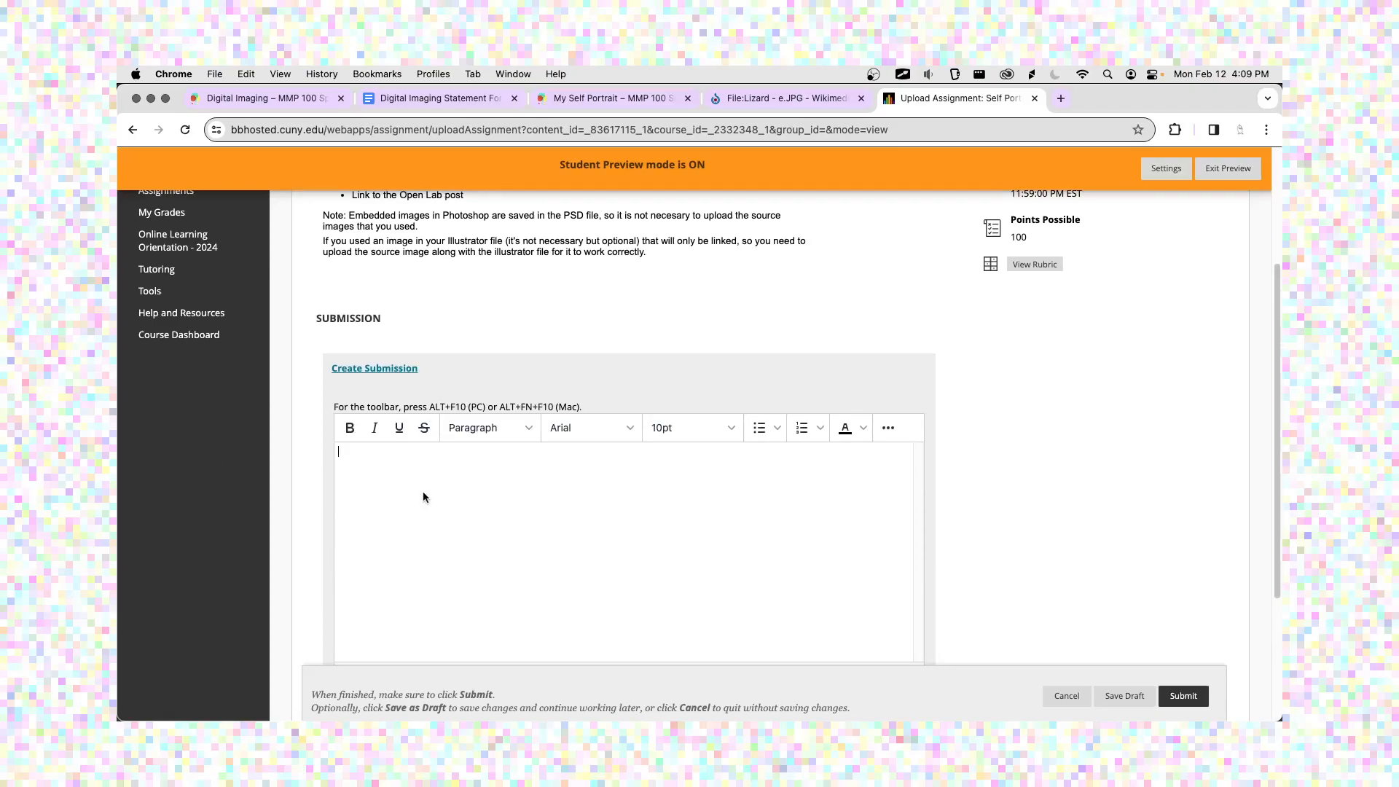
key("super+v")
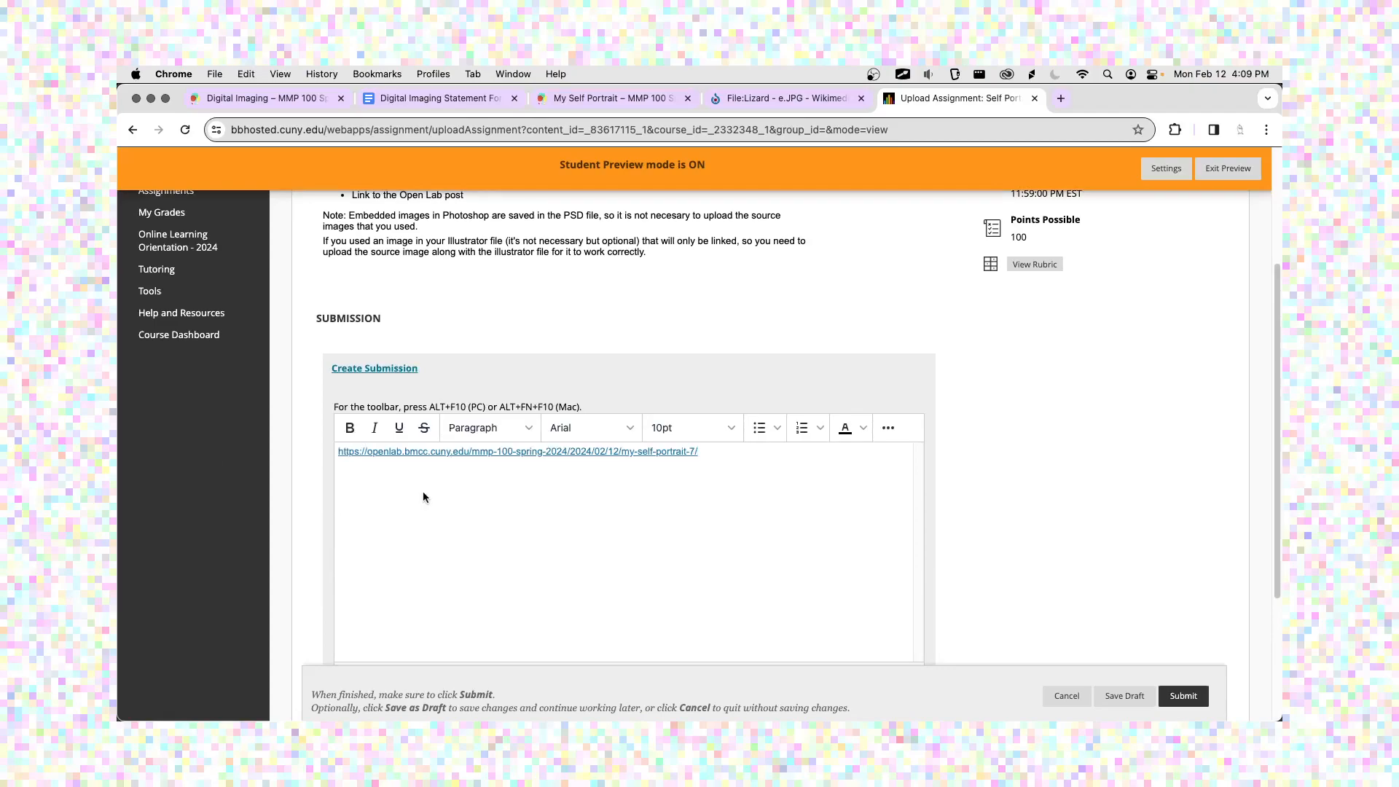
Attach the local Photoshop file Self Portrait.psd to the assignment submission.
scroll(1030, 419, "down", 3)
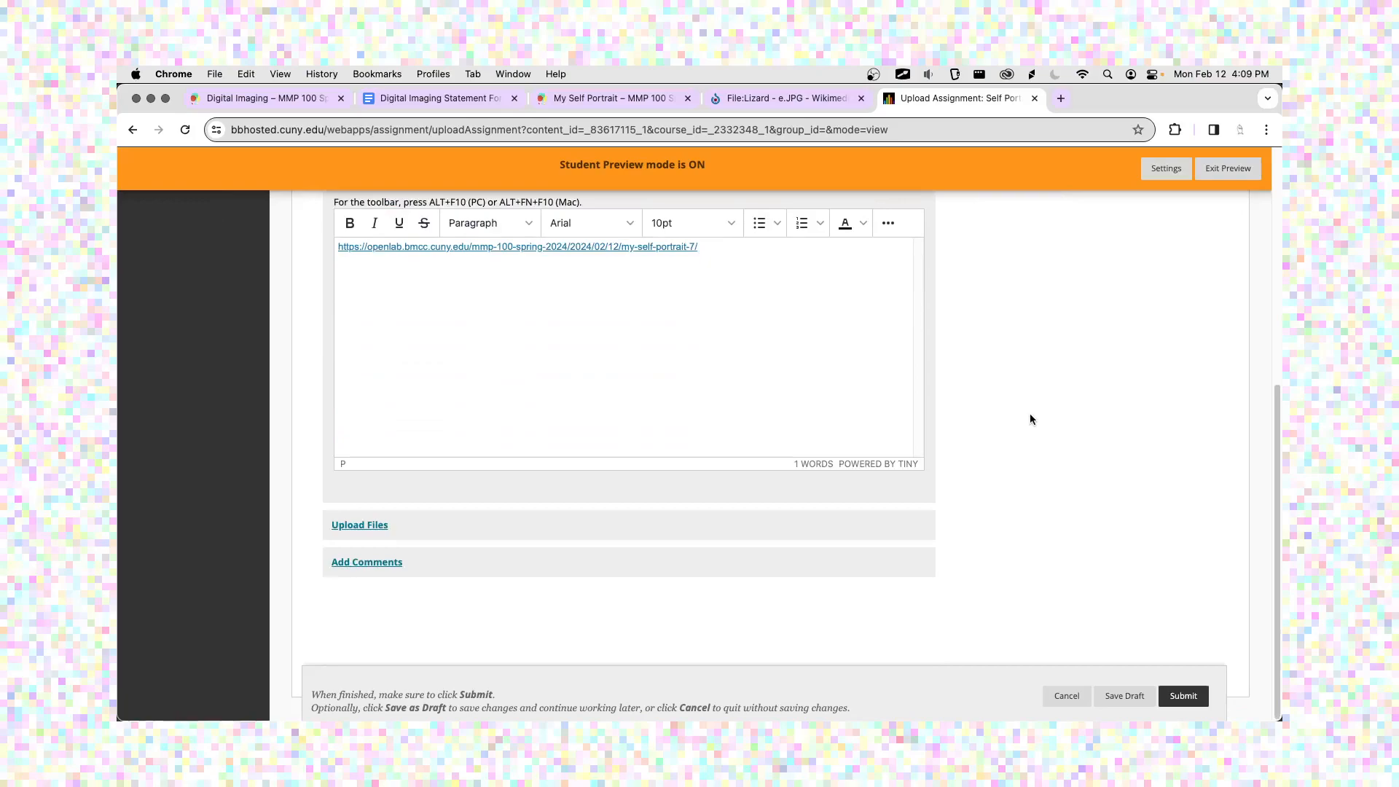
left_click(352, 526)
scroll(422, 510, "down", 2)
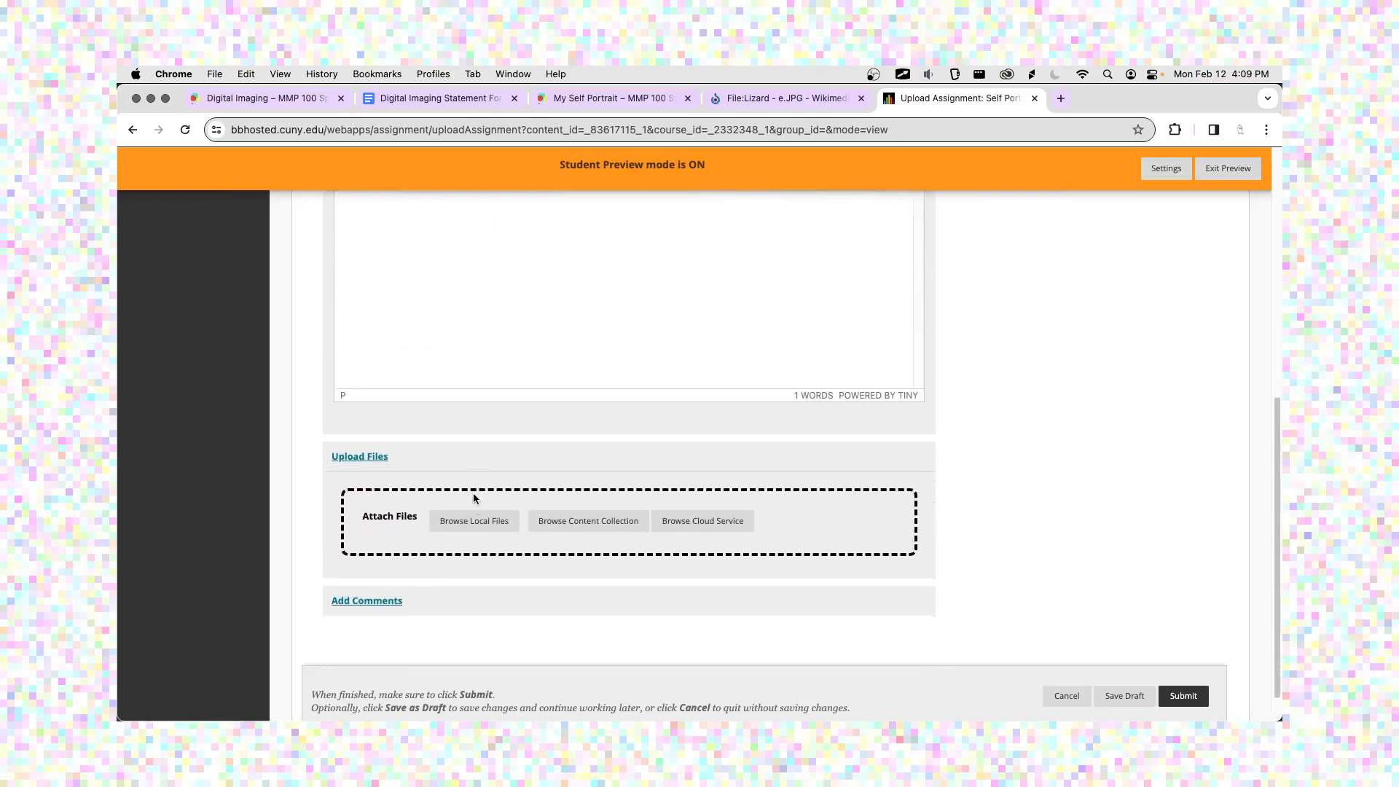
left_click(473, 488)
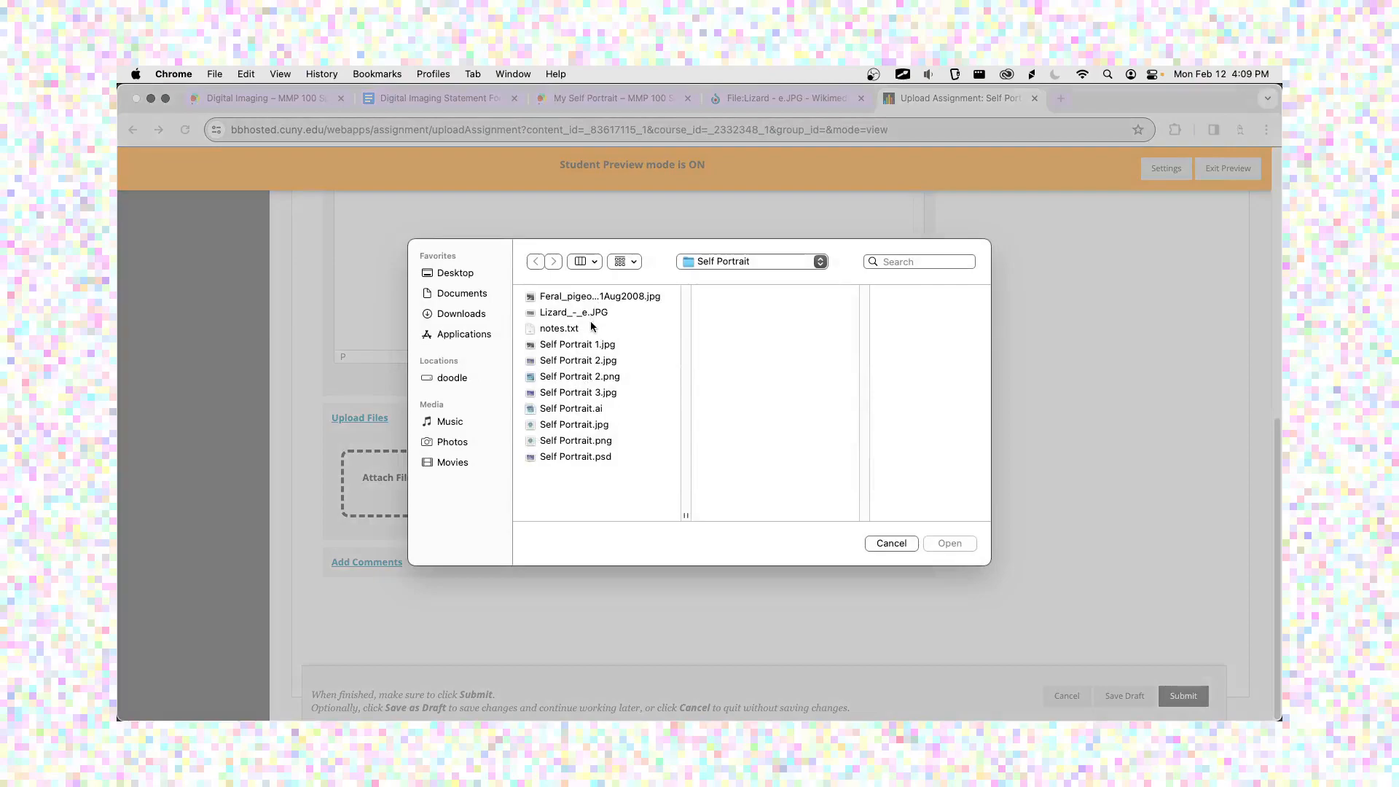
left_click(567, 459)
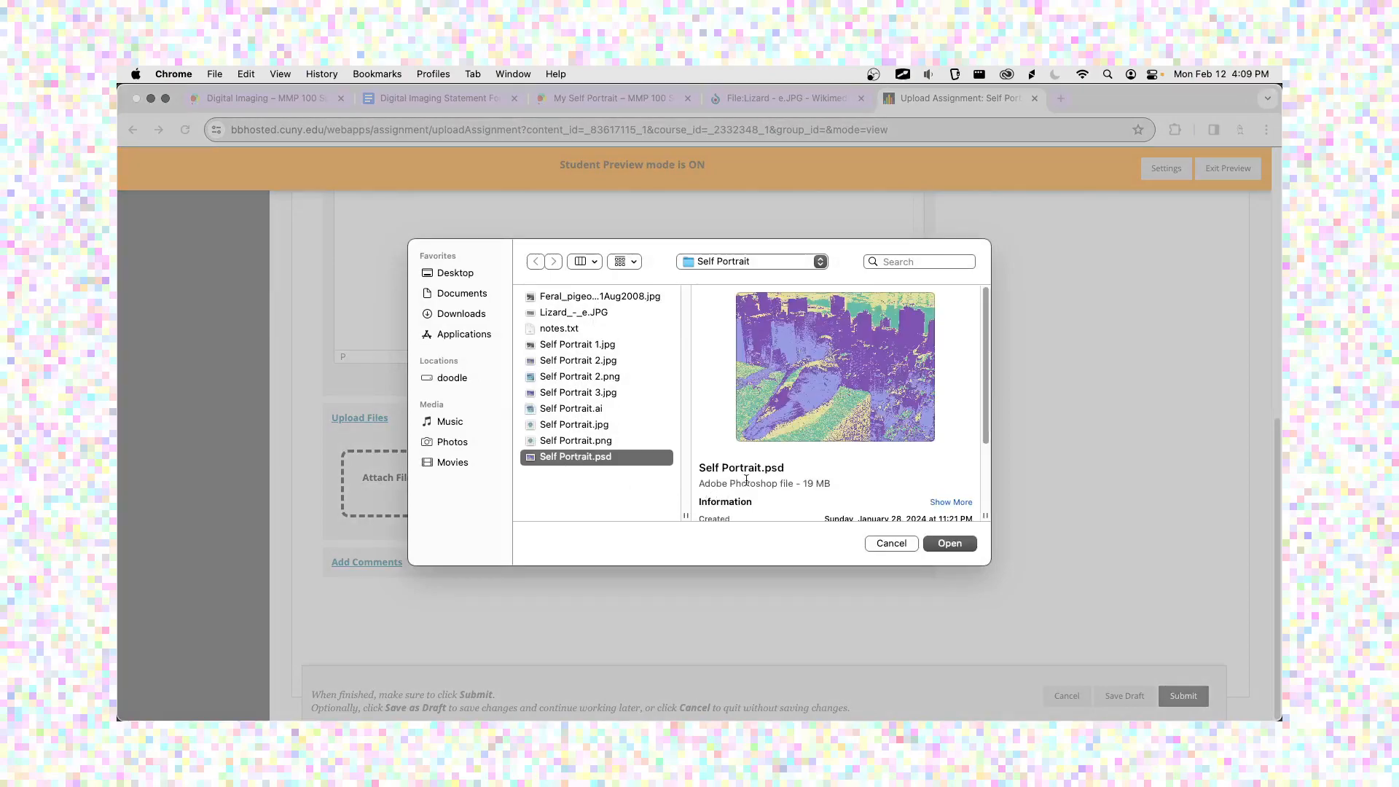
scroll(750, 475, "down", 2)
left_click(952, 545)
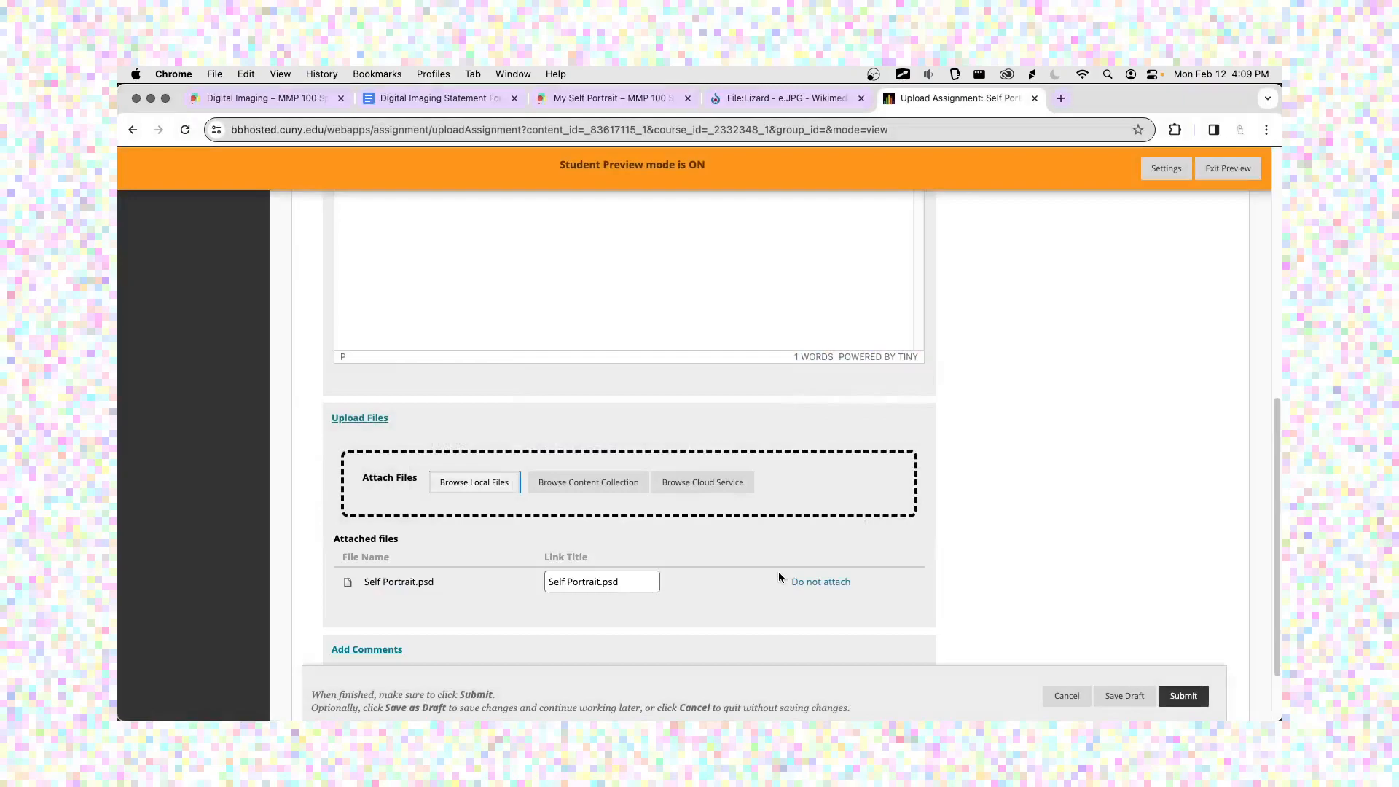
Attach the Illustrator file Self Portrait.ai from the Self Portrait folder to the same submission.
scroll(860, 514, "down", 2)
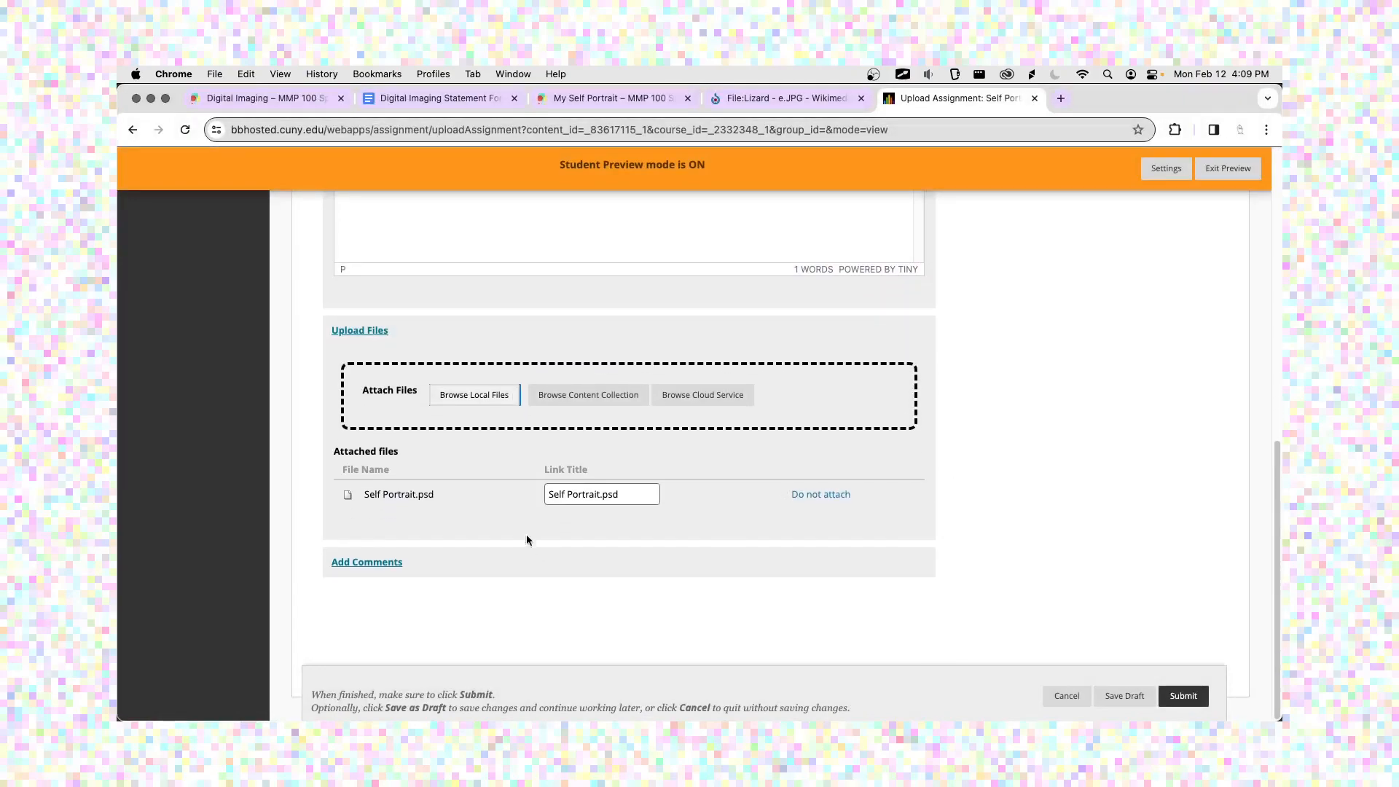
left_click(475, 398)
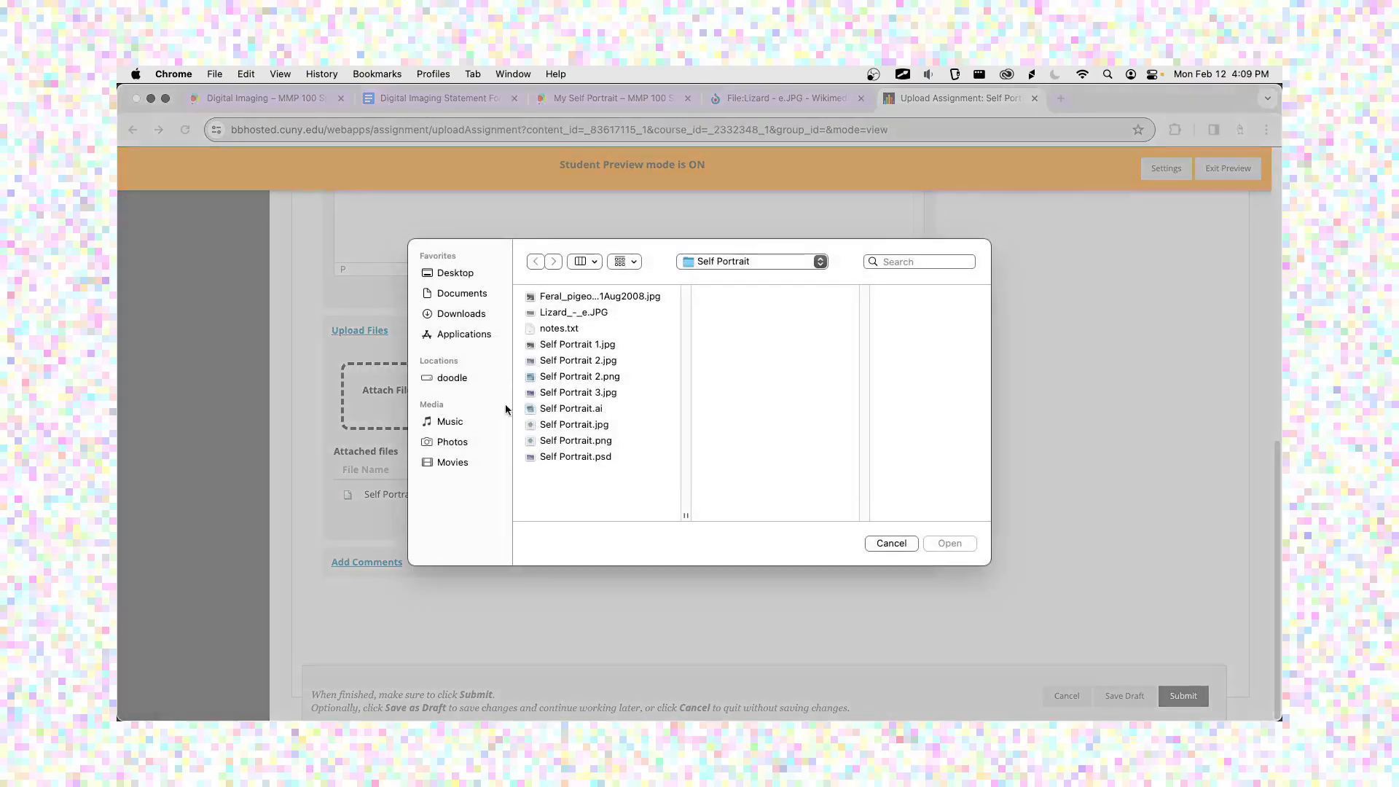
left_click(587, 411)
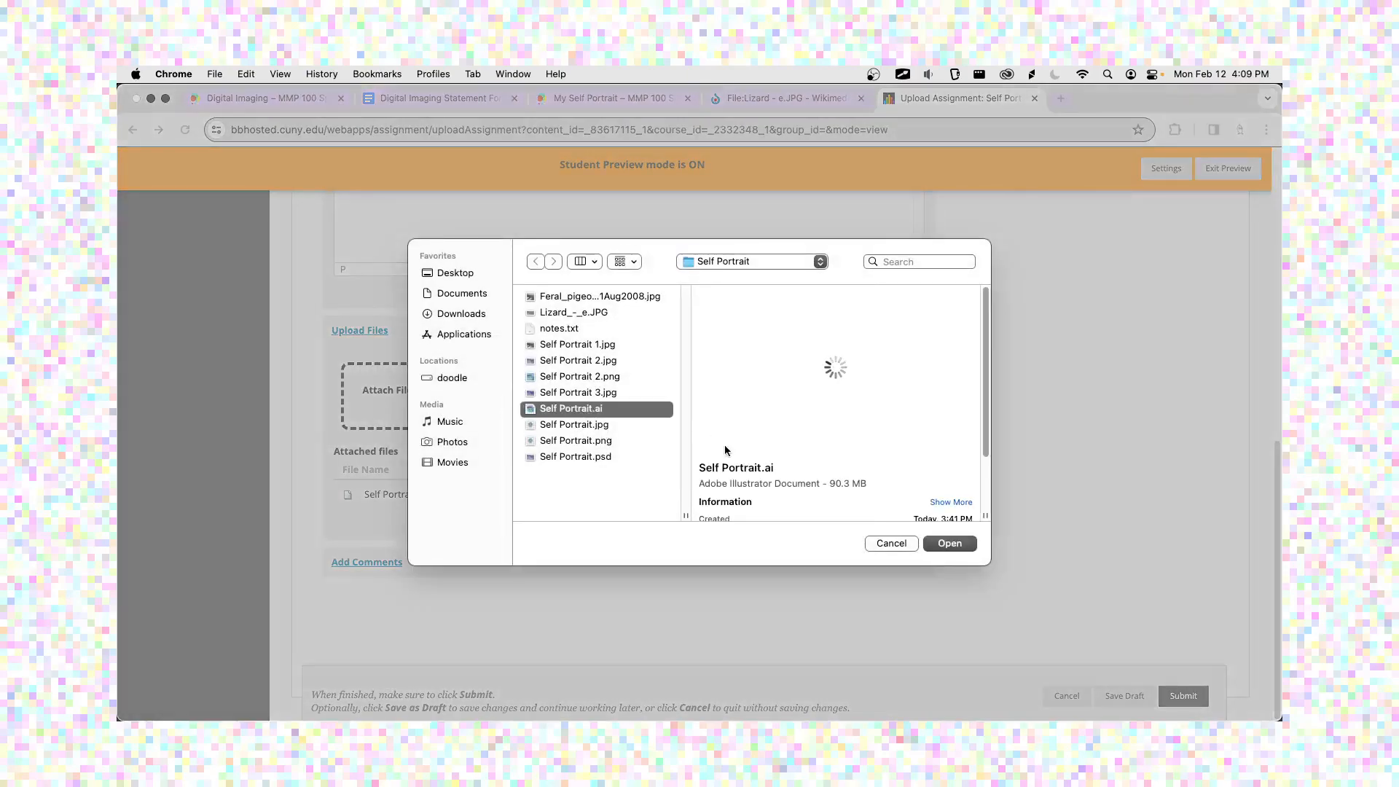
left_click(951, 543)
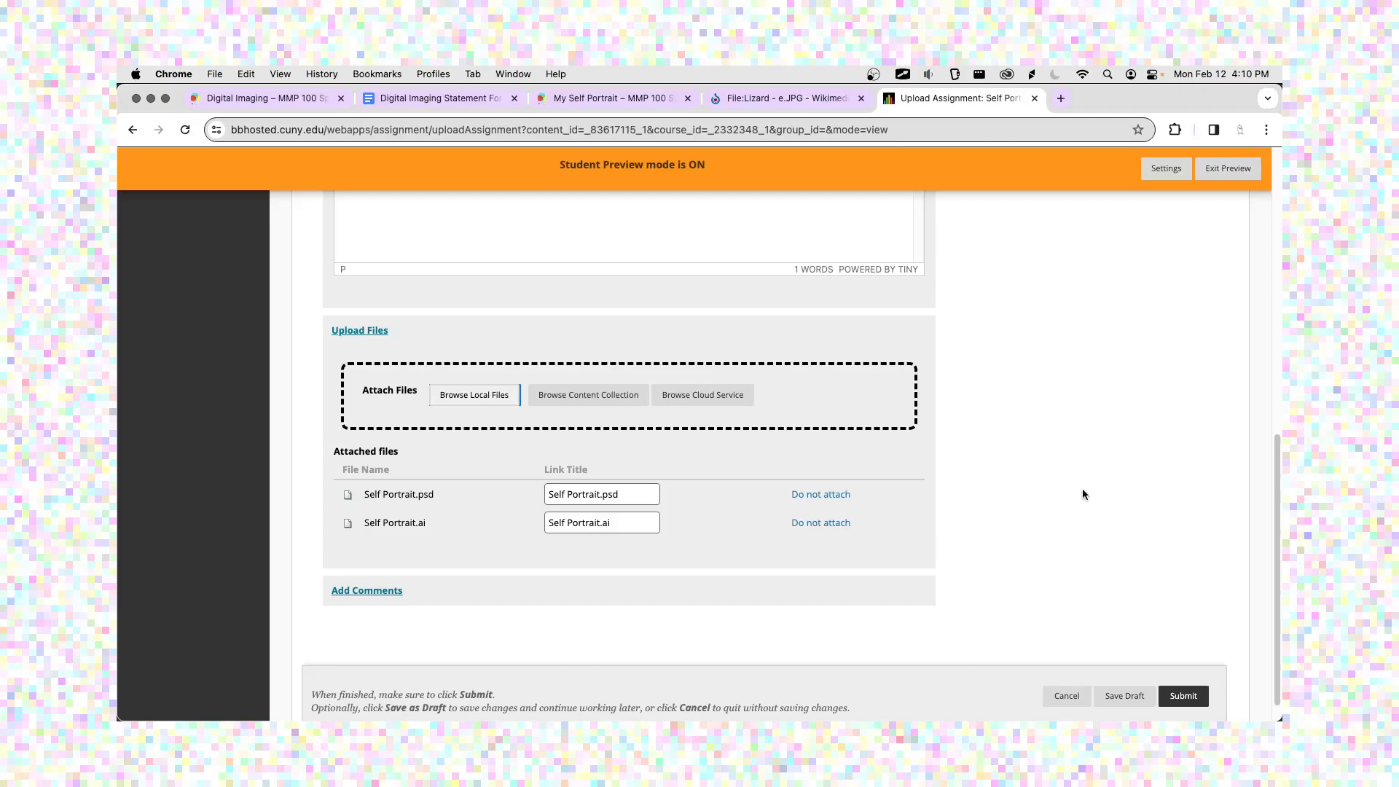
Check the submission against the assignment instructions and submit it with the post link and both attached files.
scroll(1068, 452, "up", 10)
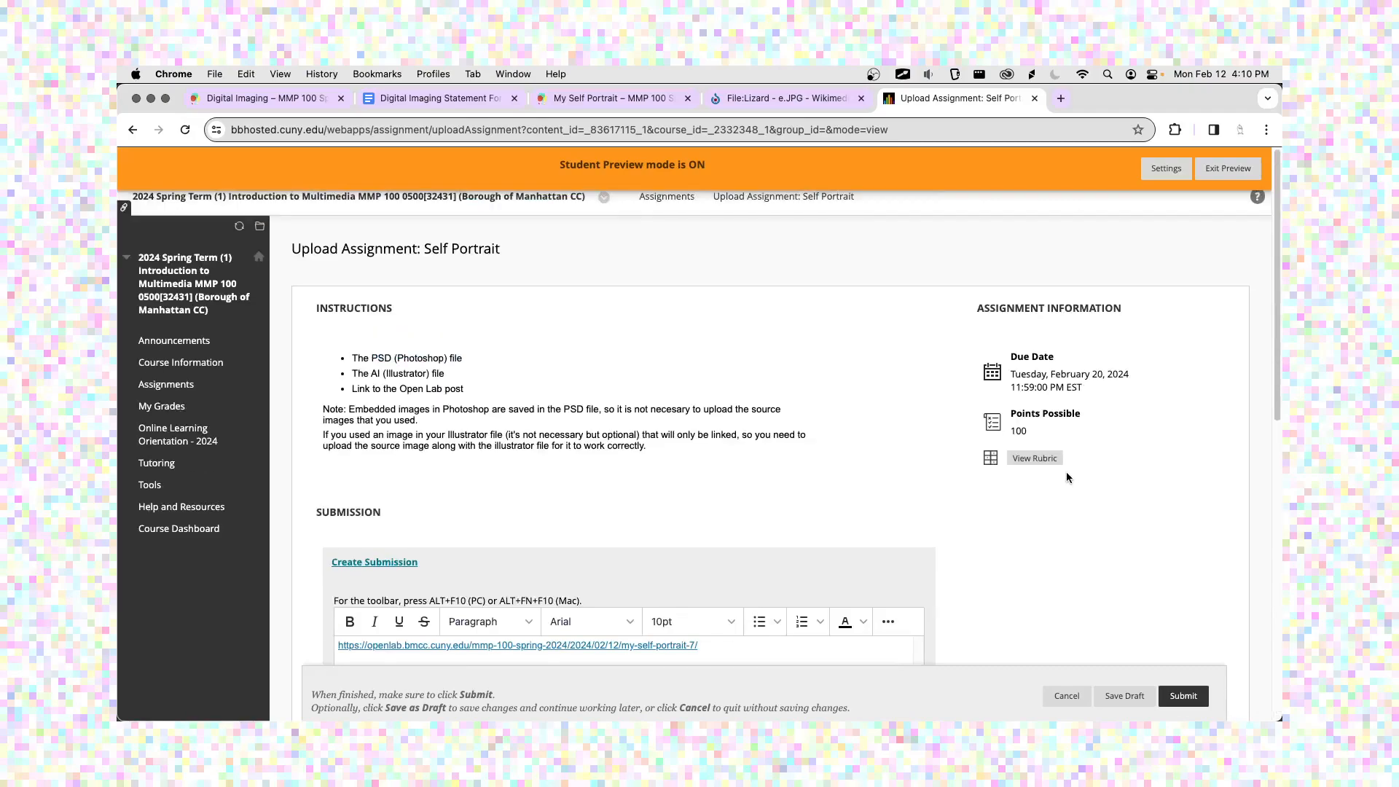
scroll(1066, 475, "down", 6)
scroll(1085, 599, "down", 3)
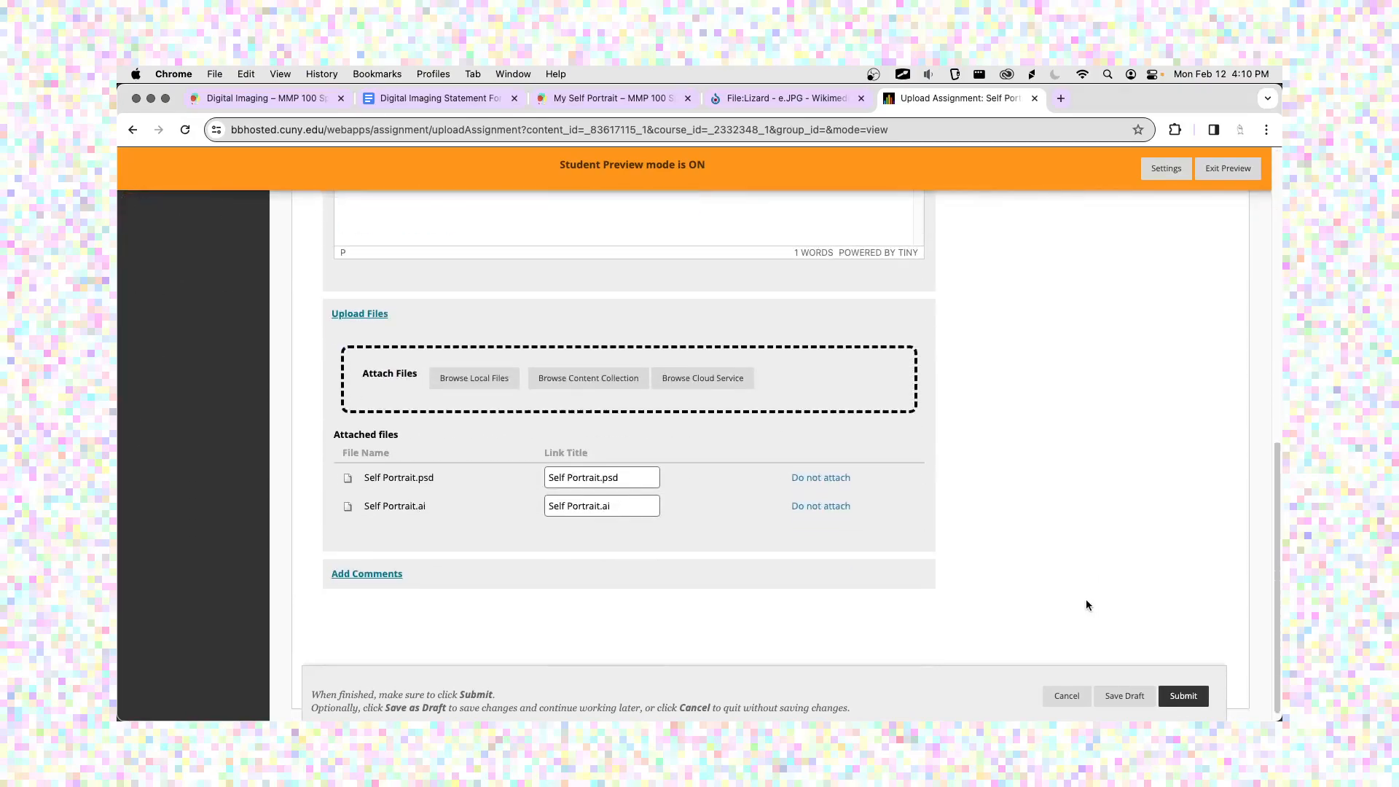
left_click(1189, 691)
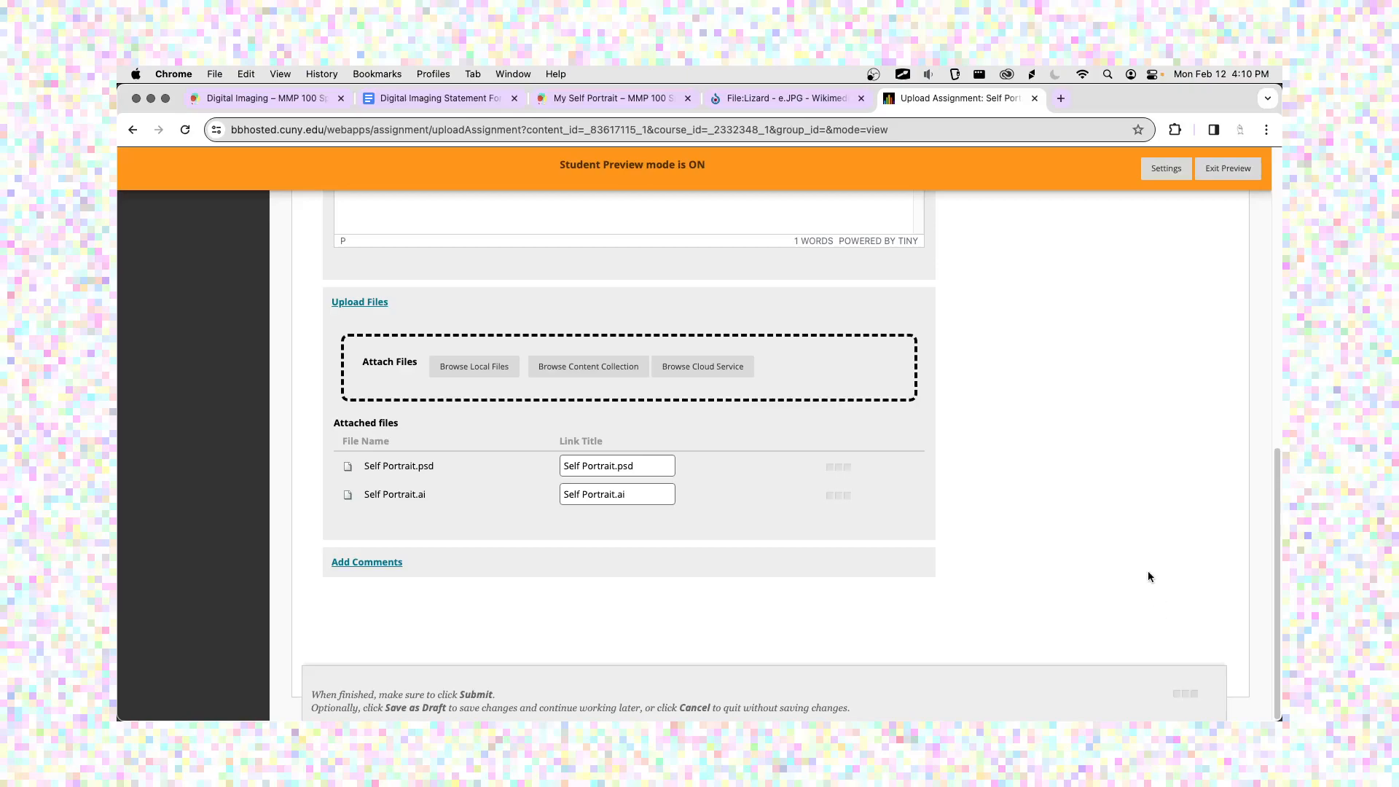
scroll(988, 539, "up", 5)
scroll(988, 539, "down", 5)
scroll(988, 540, "down", 1)
scroll(775, 482, "up", 5)
scroll(775, 482, "up", 5)
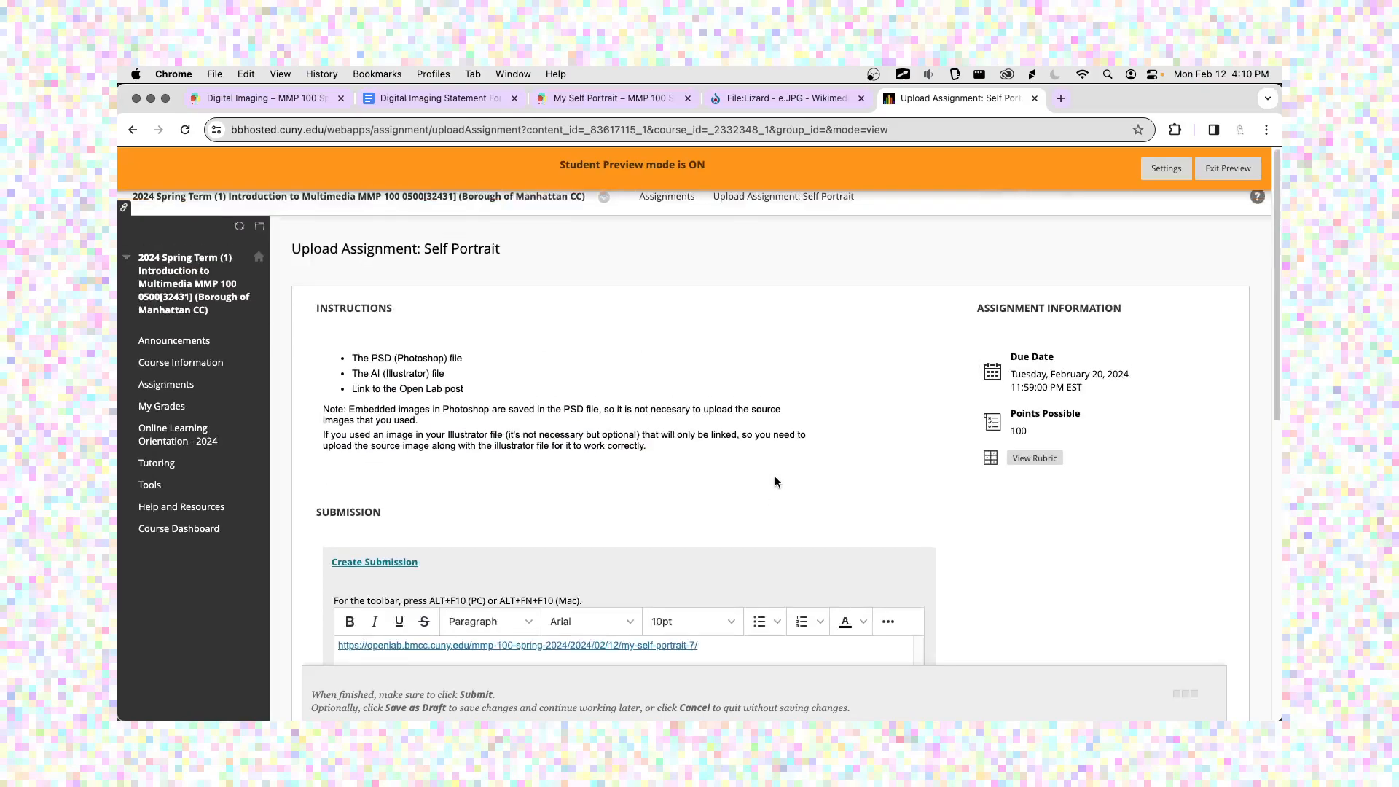
scroll(799, 460, "down", 10)
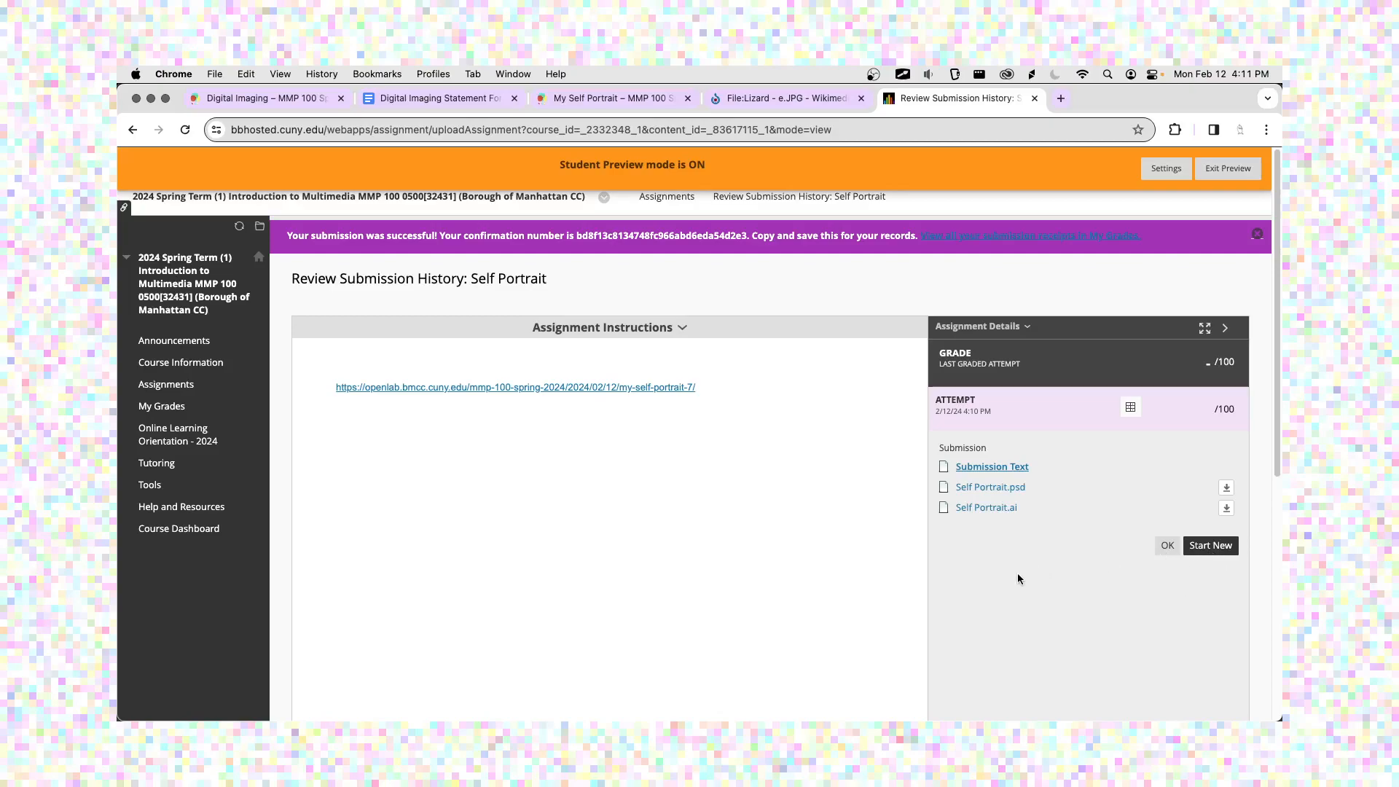
View the grading rubric linked to the submitted attempt and close the rubric window.
left_click(1129, 409)
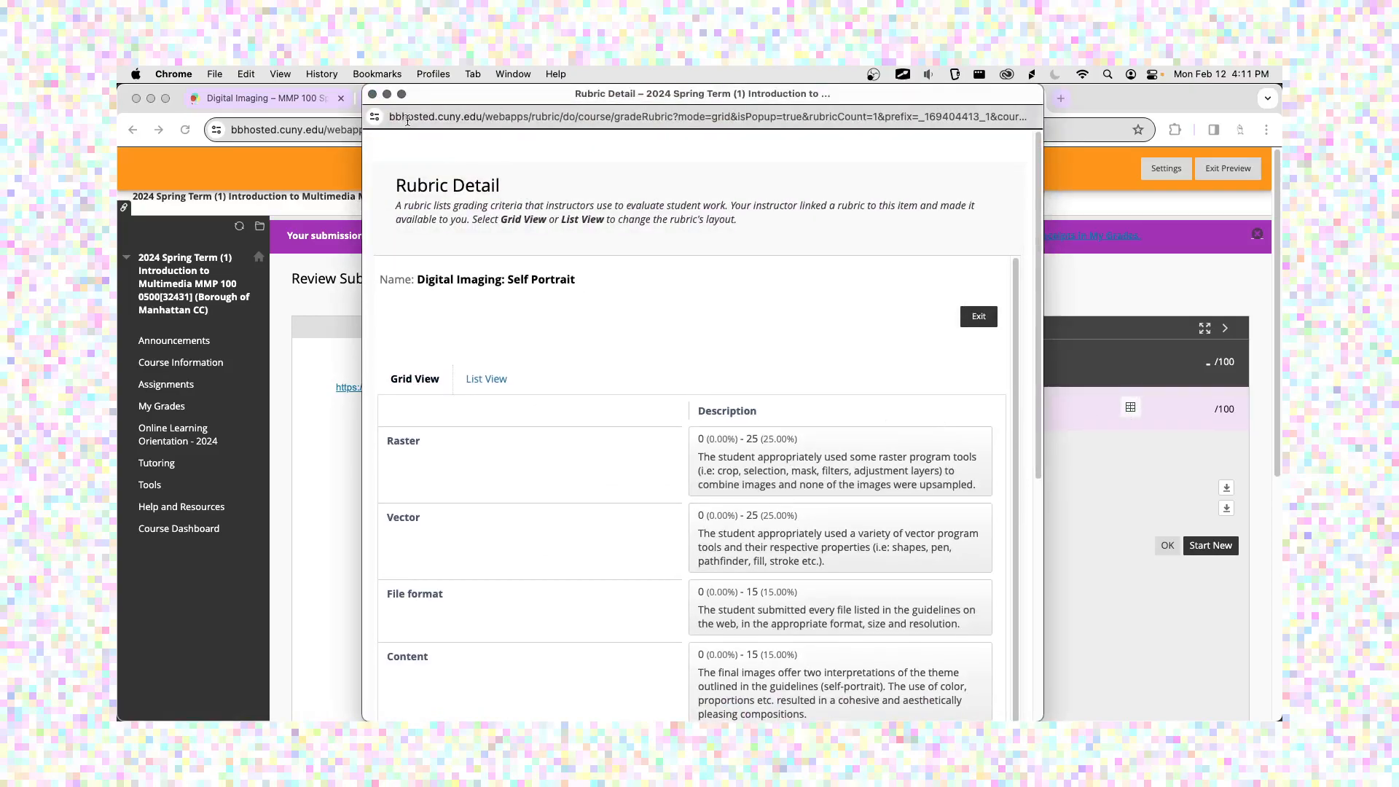
left_click(372, 94)
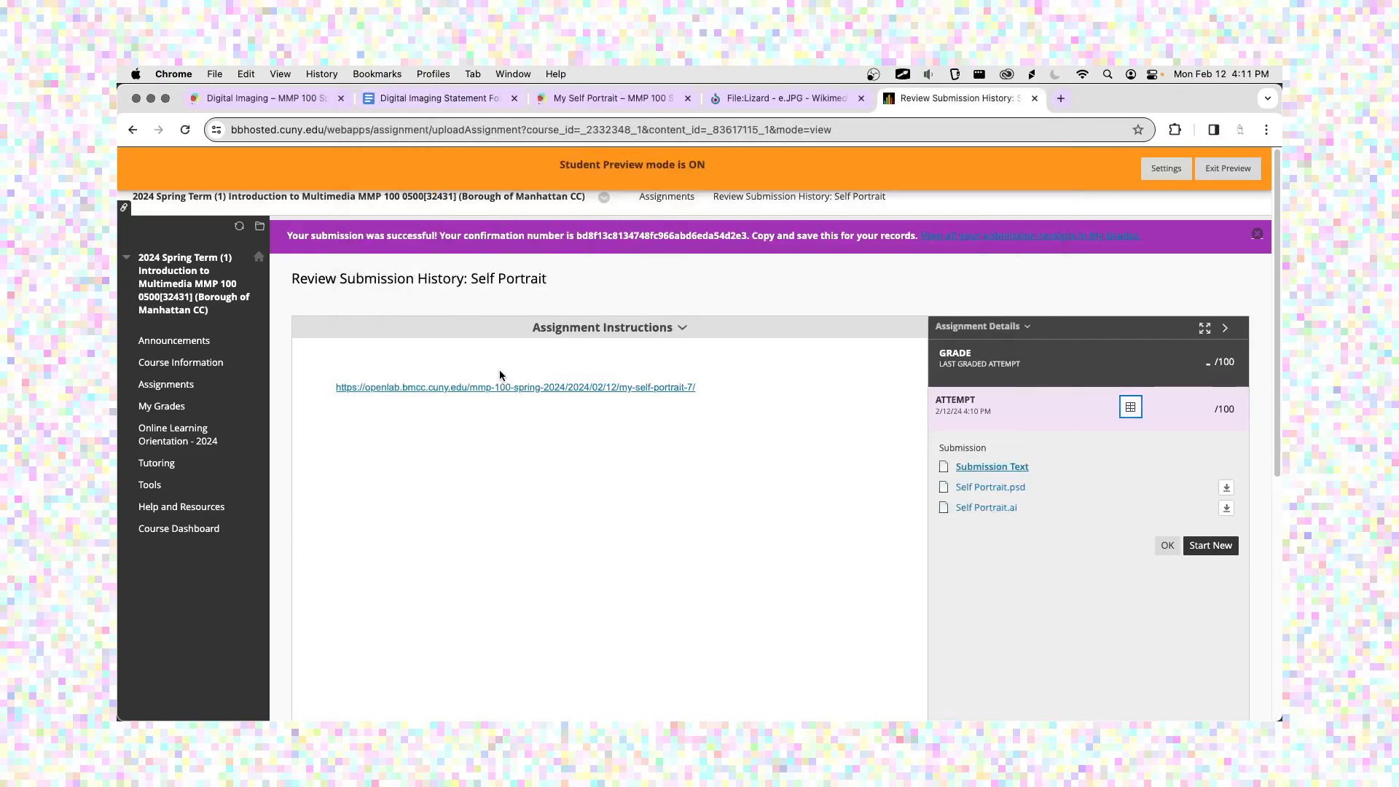